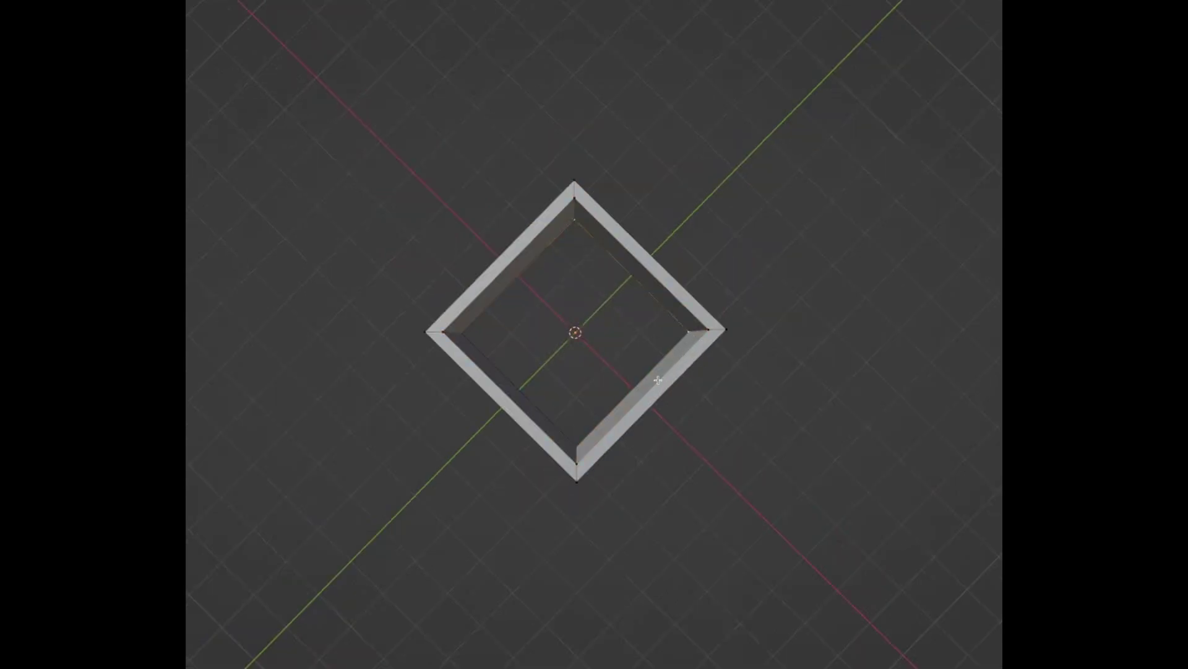
- Fill the room's inner floor outline with a face and separate that face into its own object
{"action": "key", "text": "f"}
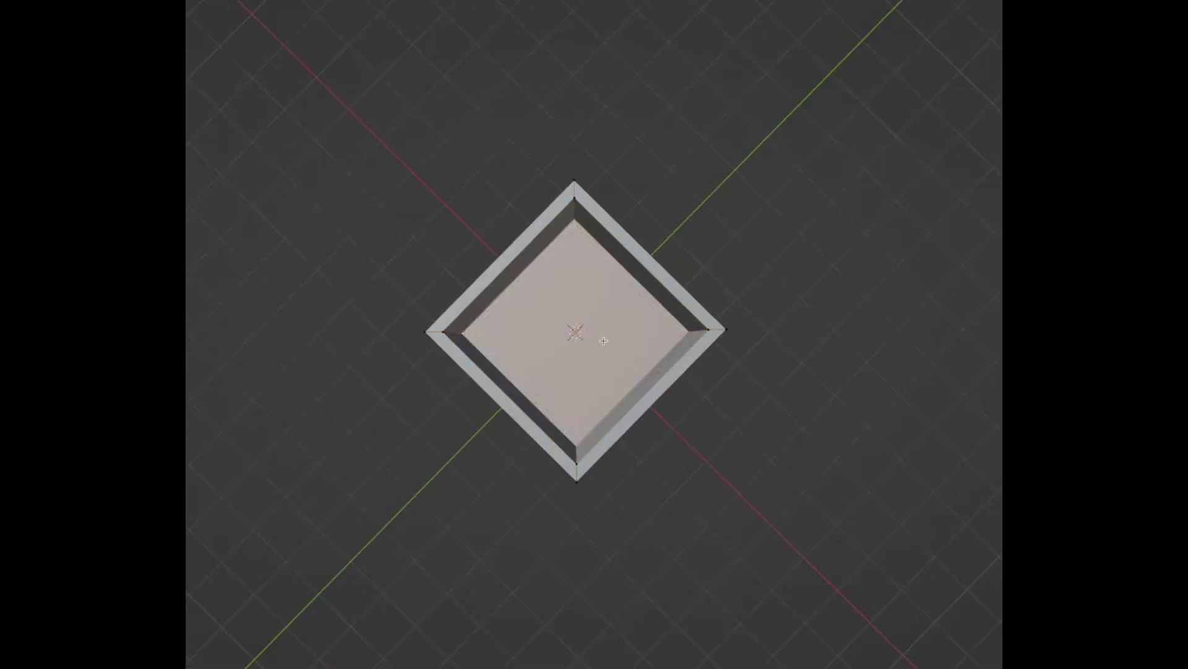
{"action": "key", "text": "p"}
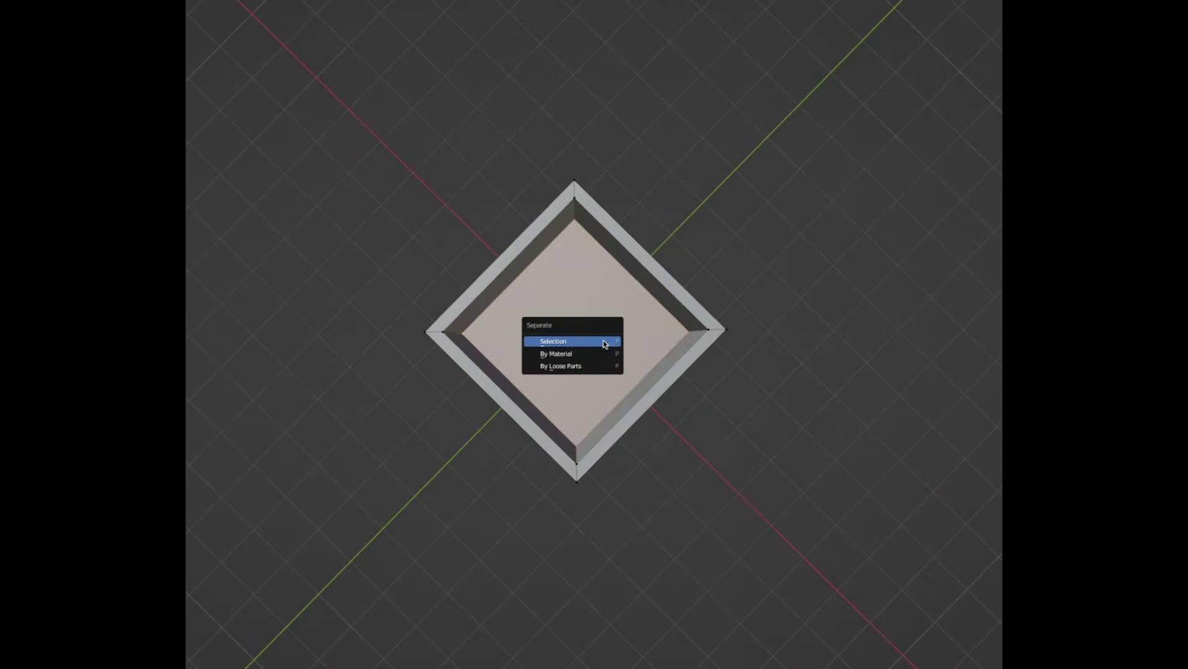
{"action": "left_click", "coordinate": [606, 344]}
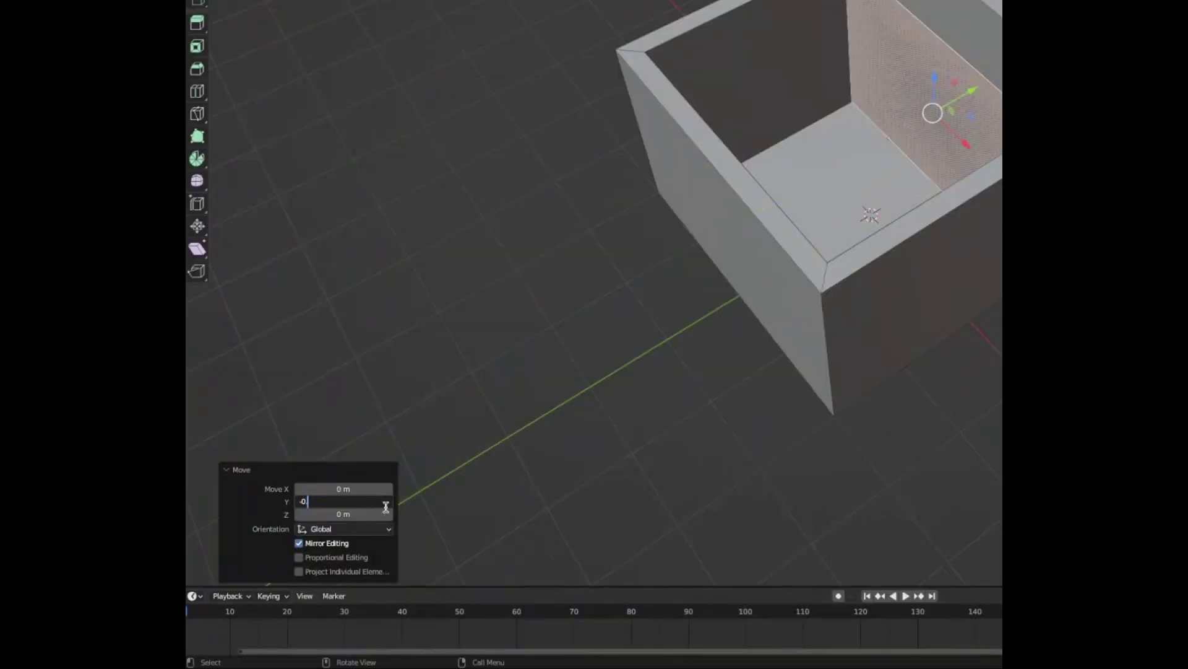
- Offset the selected inner wall face along Y and extrude it 0.13 m to form a partition wall
{"action": "key", "text": "Return"}
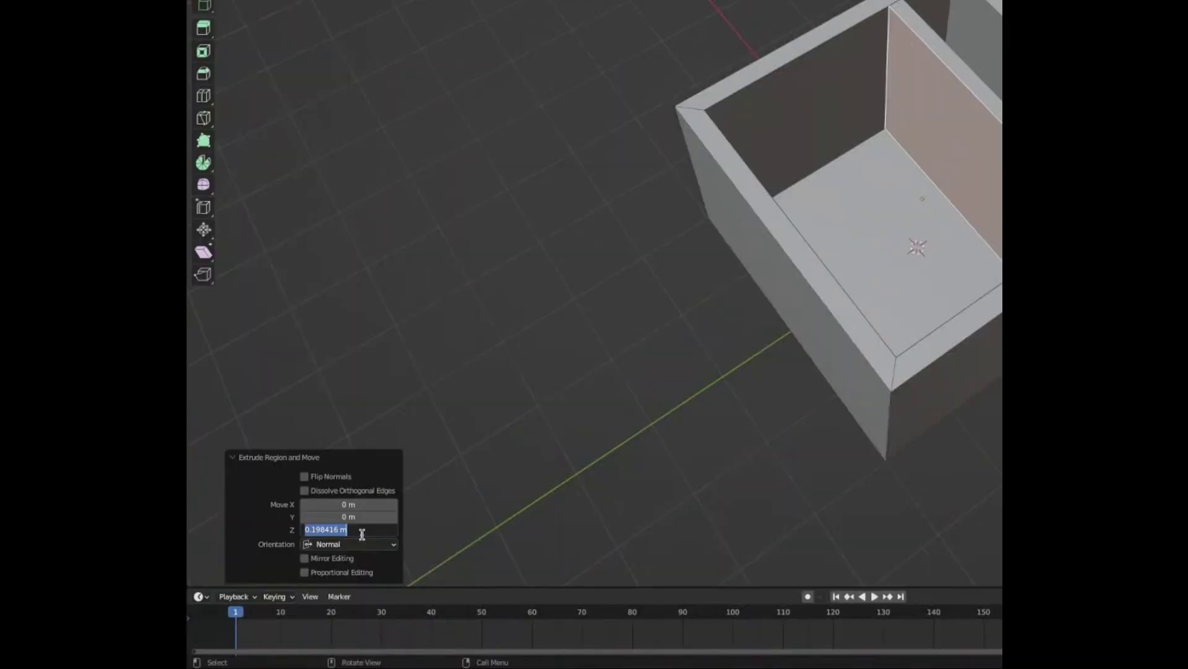
{"action": "type", "text": "0.13"}
{"action": "key", "text": "Return"}
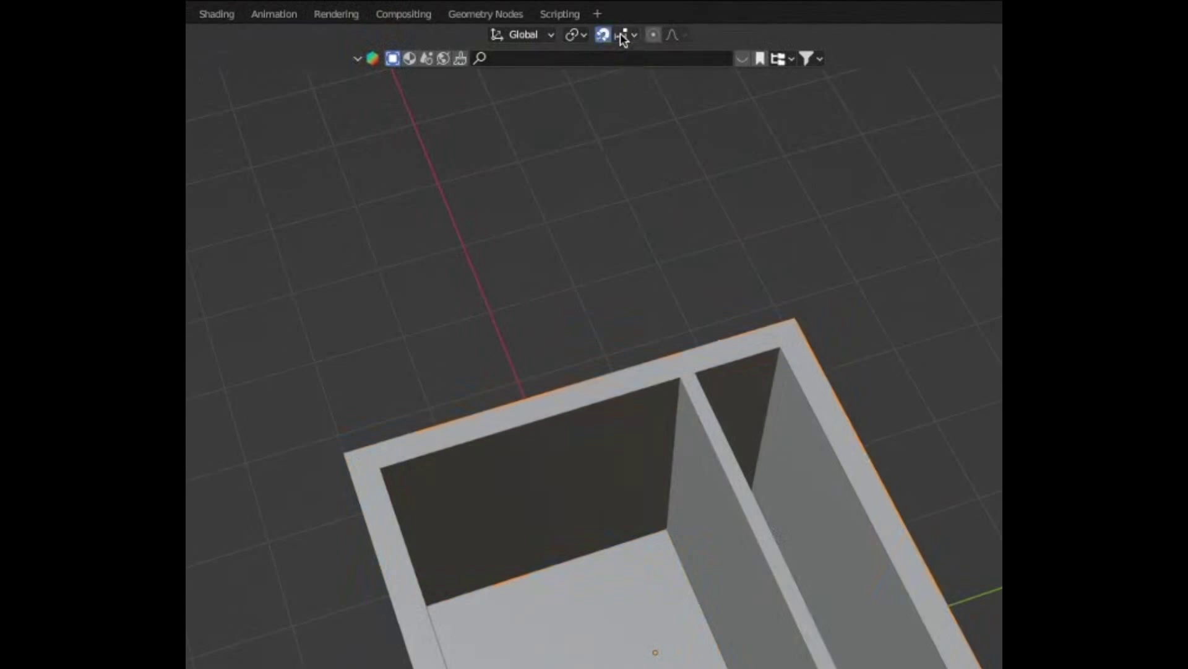
- Choose the snapping element and close the room with a ceiling snapped to the upper edge of the walls
{"action": "left_click", "coordinate": [622, 36]}
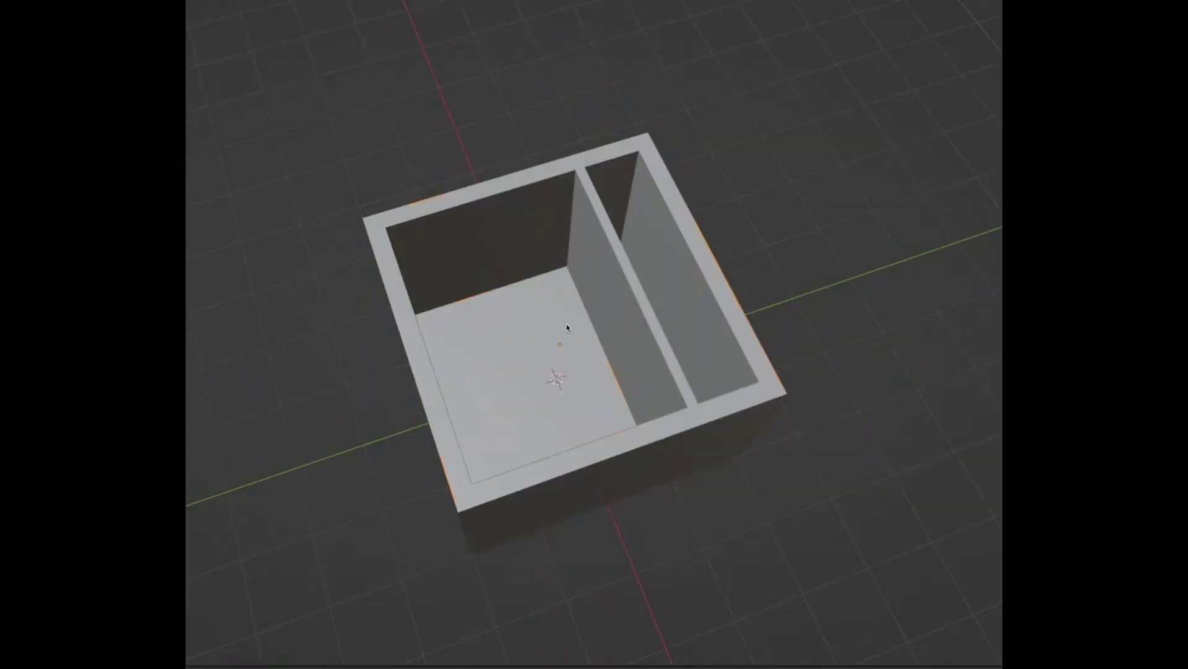
{"action": "key", "text": "e"}
{"action": "left_click", "coordinate": [638, 146]}
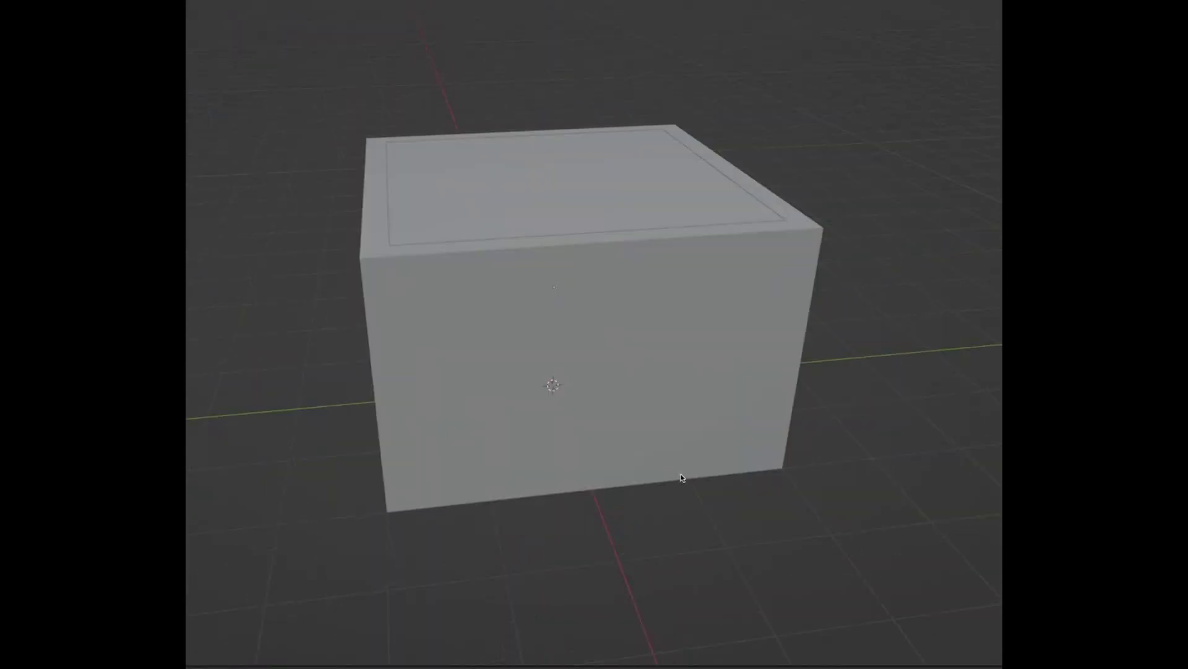
{"action": "middle_click_drag", "start_coordinate": [679, 473], "coordinate": [742, 461]}
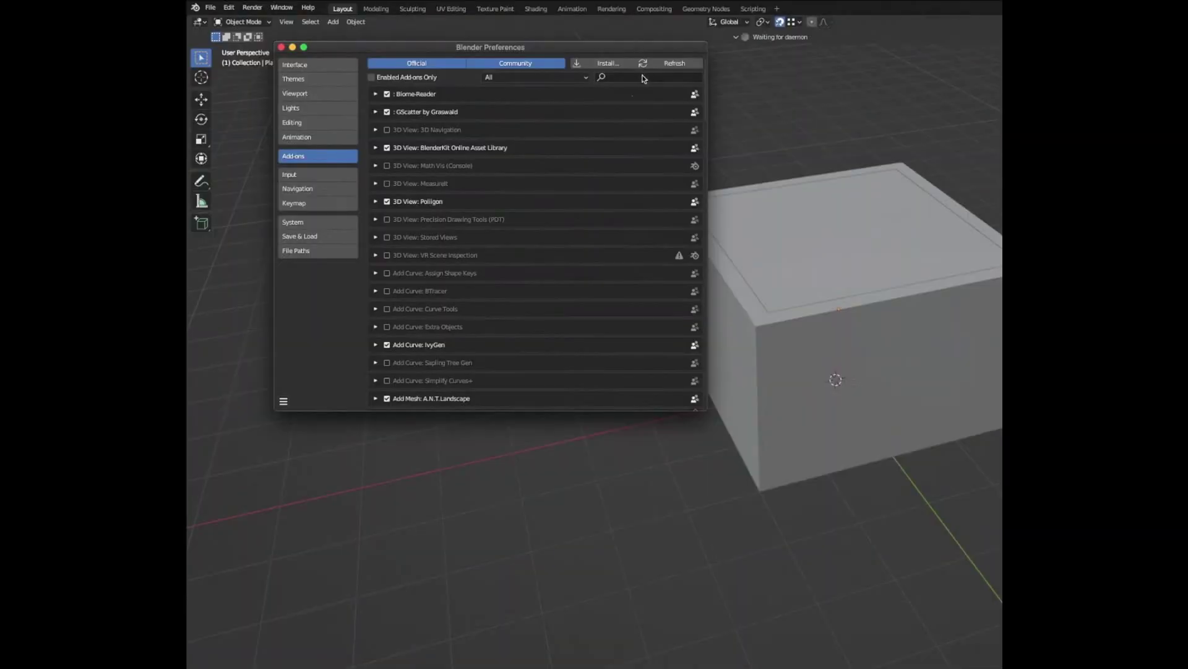
- Search the add-ons in the preferences for "arc" and add an Archimesh Panel Window to the scene
{"action": "left_click", "coordinate": [643, 76]}
{"action": "type", "text": "arc"}
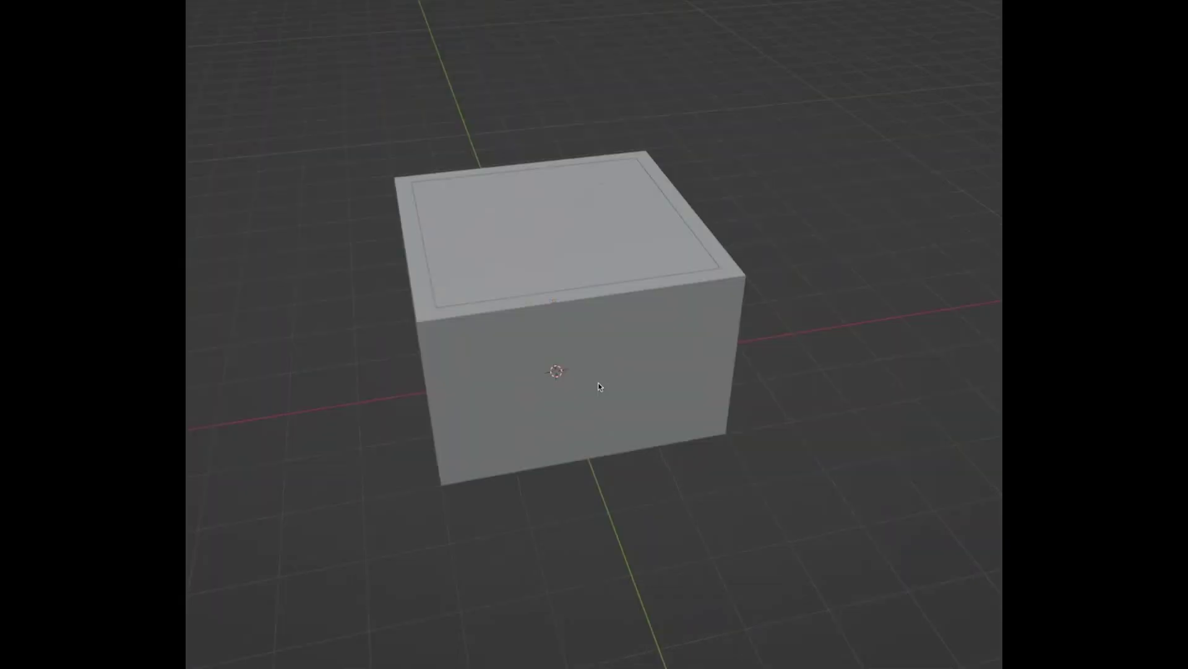
{"action": "key", "text": "shift+a"}
{"action": "mouse_move", "coordinate": [599, 387]}
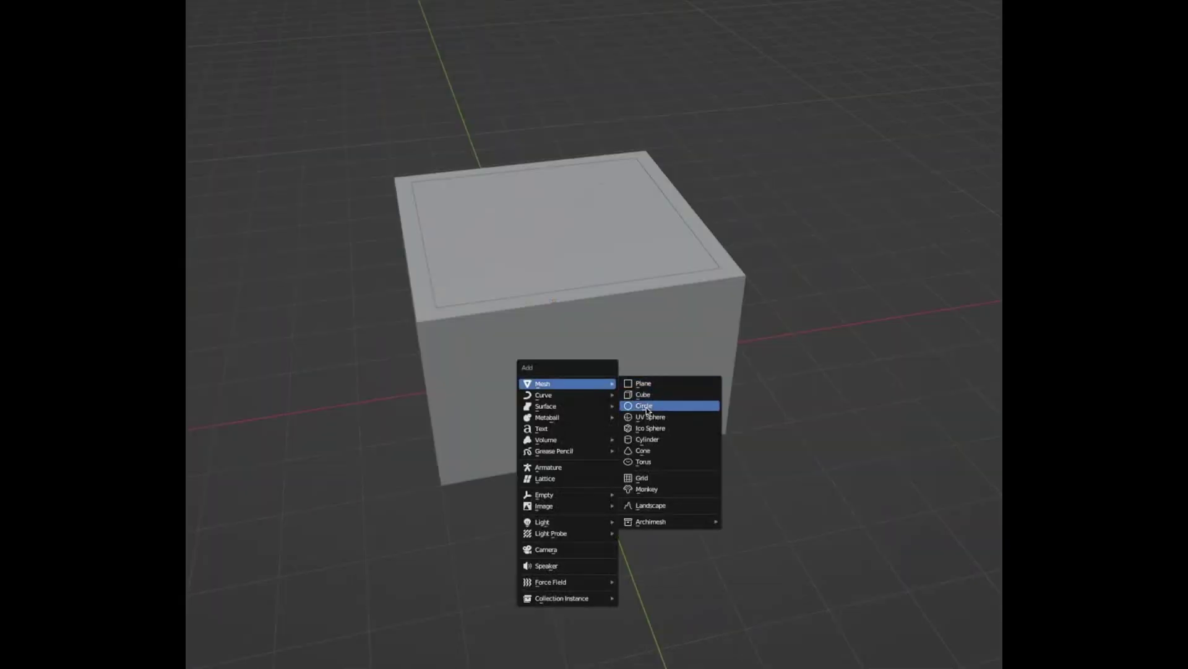
{"action": "mouse_move", "coordinate": [639, 525]}
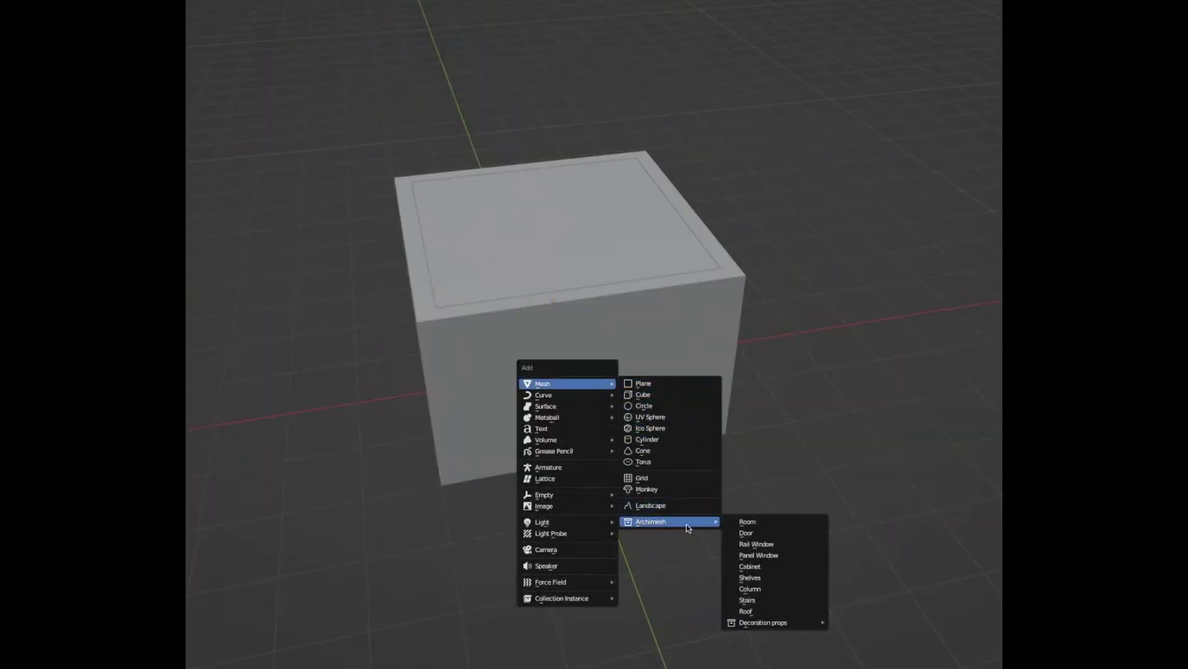
{"action": "left_click", "coordinate": [758, 555]}
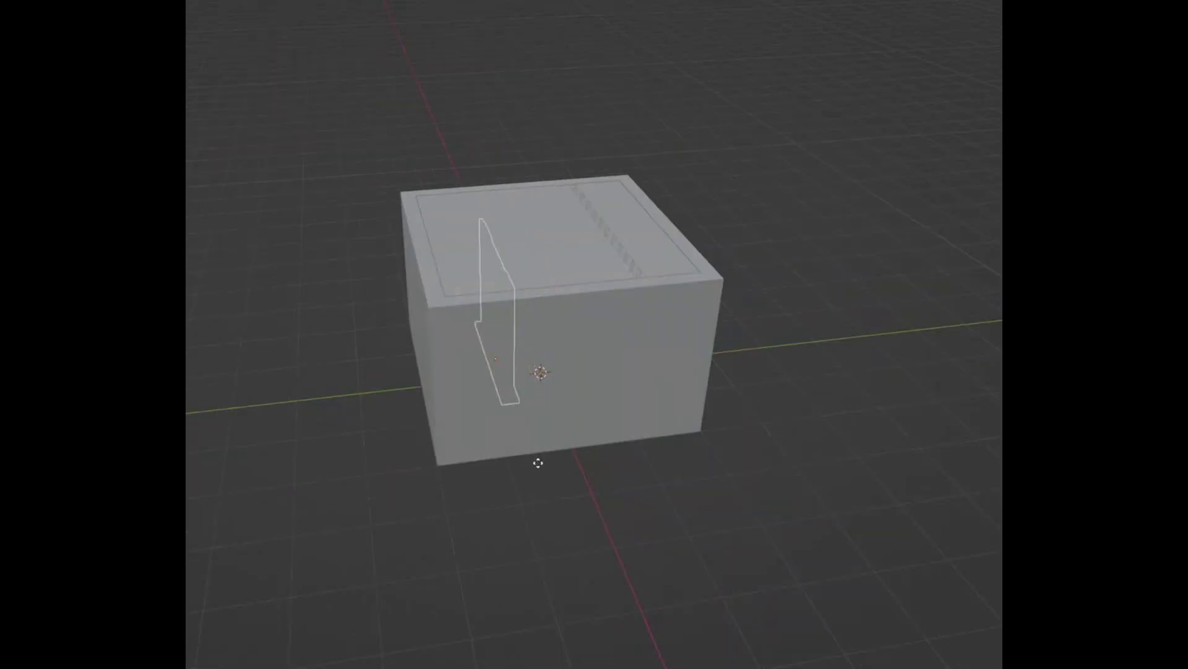
- Move the new window along Y until it stands clear of the room, and show its creation settings
{"action": "key", "text": "g"}
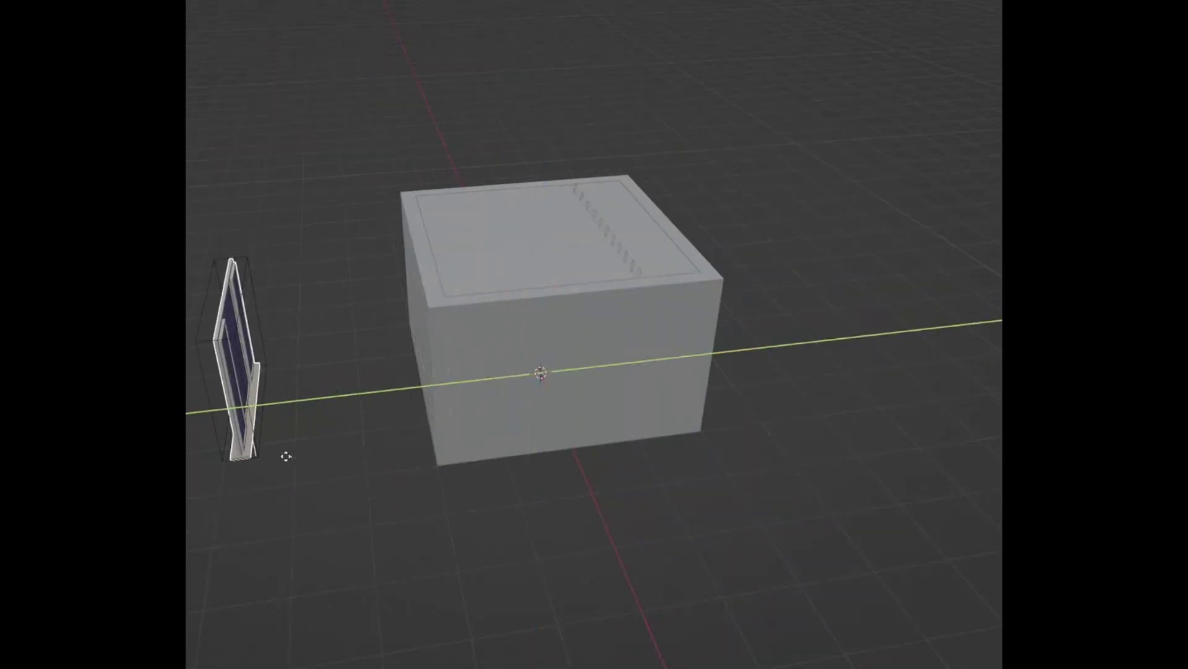
{"action": "left_click", "coordinate": [282, 454]}
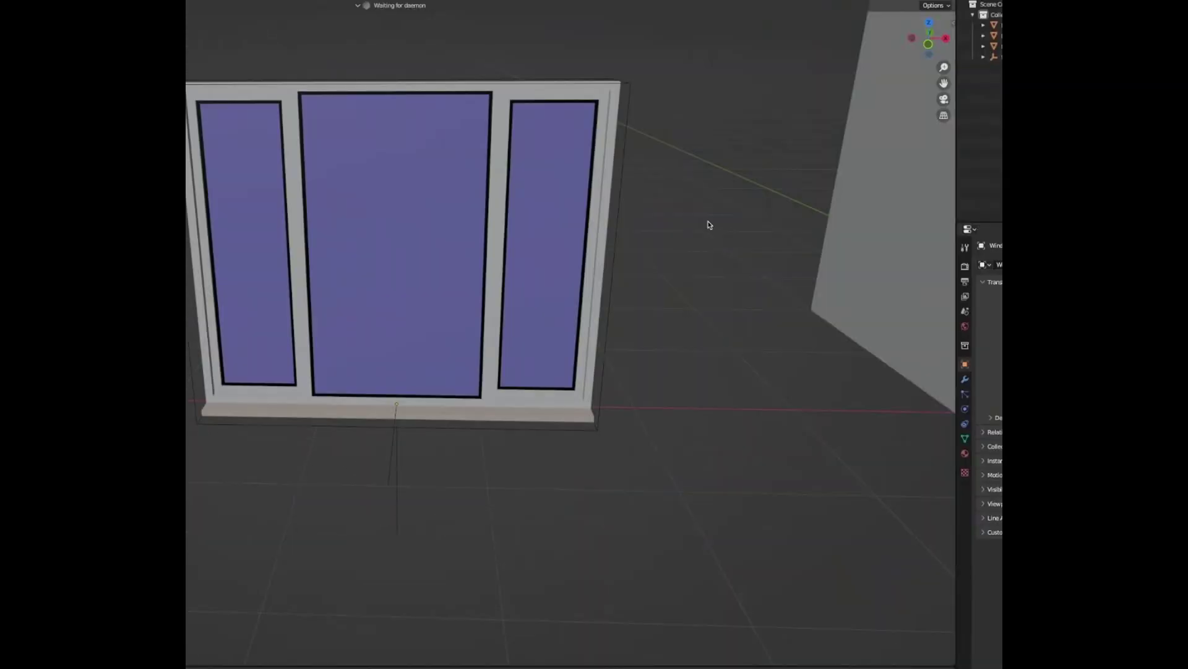
{"action": "key", "text": "n"}
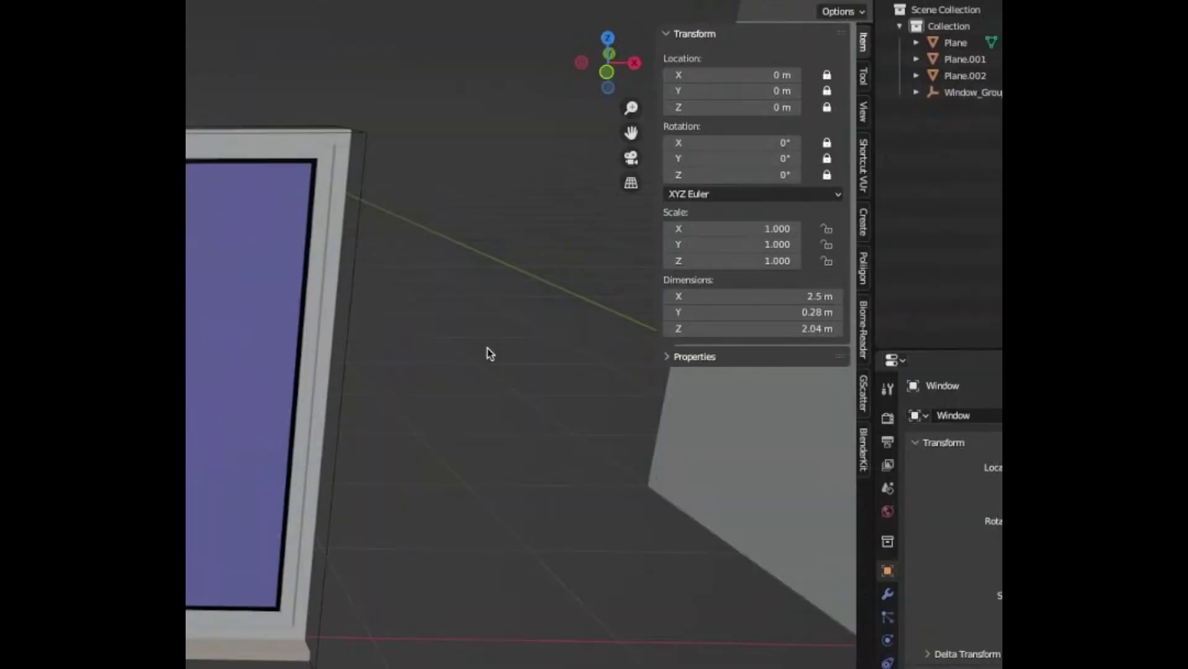
{"action": "left_click", "coordinate": [863, 221]}
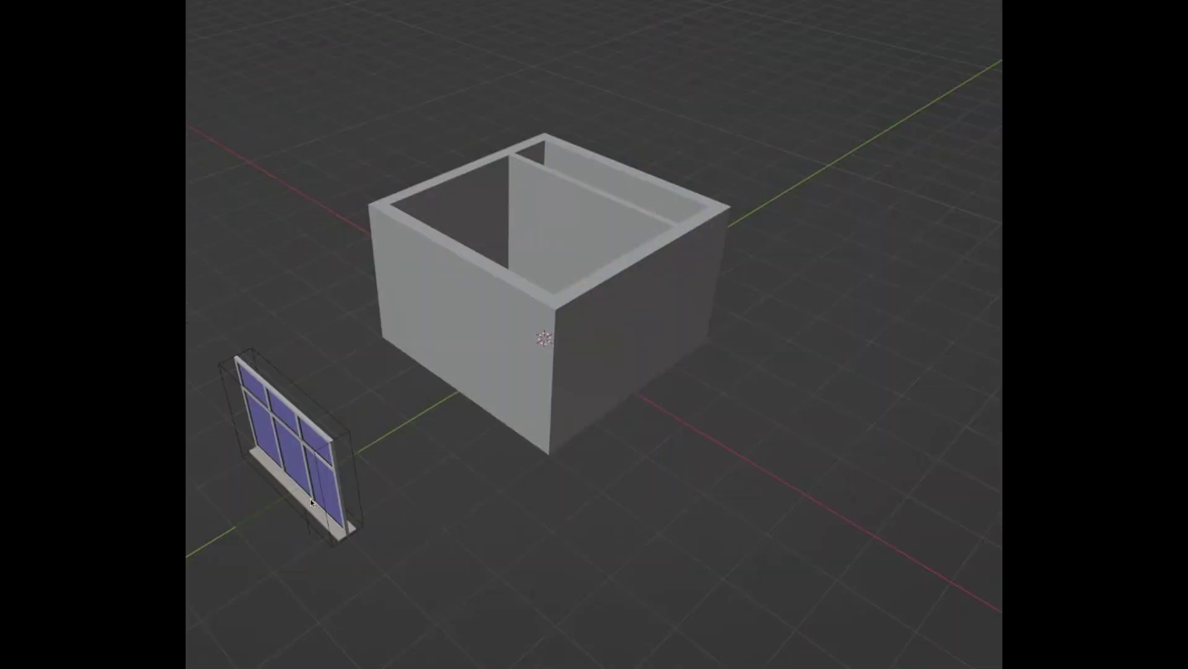
- Snap the window to the outer wall's lower corner and offset it 2.2 m along X and 0.6 m along Z
{"action": "mouse_move", "coordinate": [310, 499]}
{"action": "left_mouse_down"}
{"action": "mouse_move", "coordinate": [305, 518]}
{"action": "mouse_move", "coordinate": [340, 318]}
{"action": "mouse_move", "coordinate": [395, 410]}
{"action": "mouse_move", "coordinate": [548, 420]}
{"action": "left_mouse_up"}
{"action": "left_click", "coordinate": [443, 423]}
{"action": "type", "text": "2.2"}
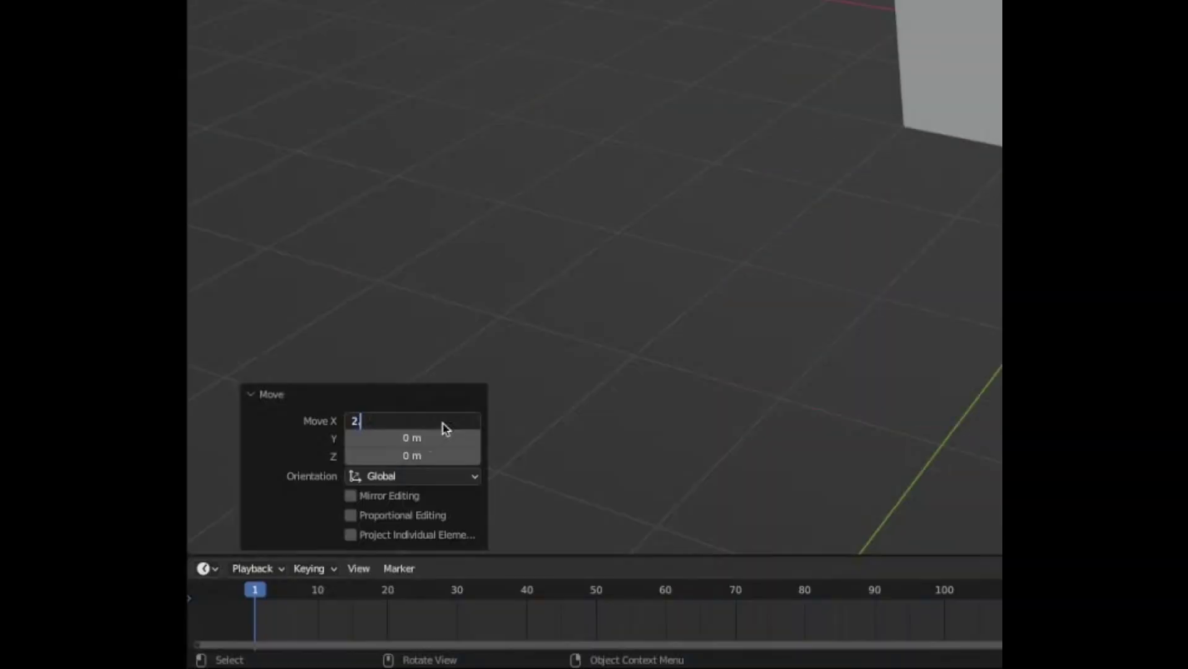
{"action": "key", "text": "Return"}
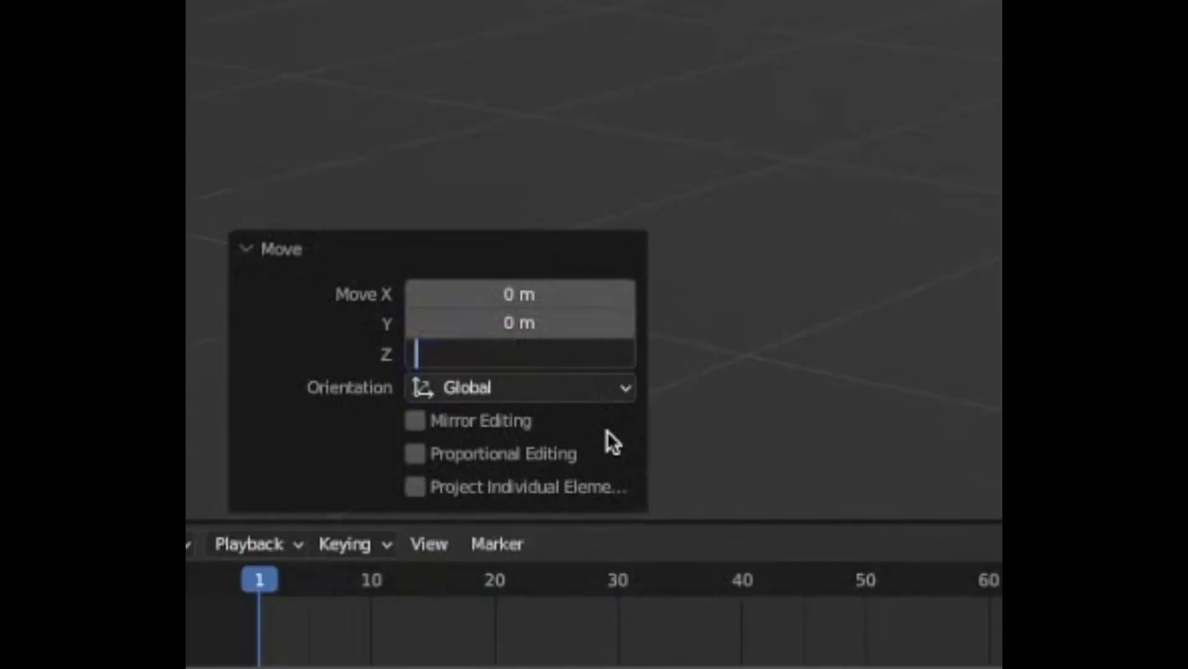
{"action": "type", "text": "0.6"}
{"action": "key", "text": "Return"}
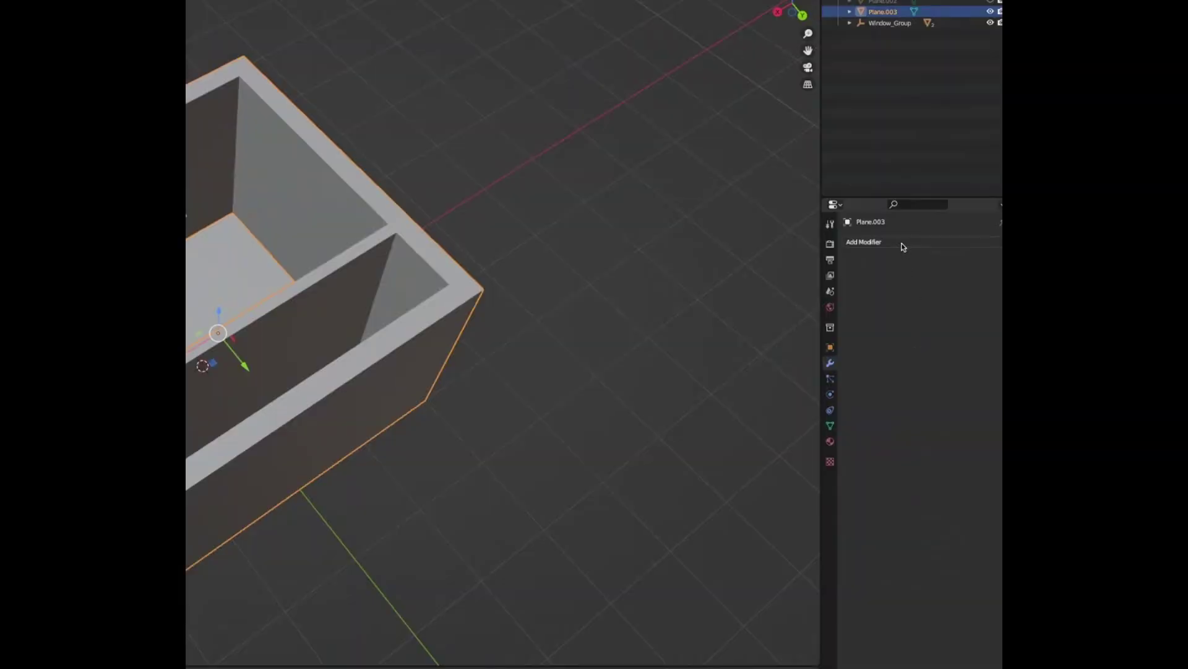
- Add a Boolean modifier to the room's walls object
{"action": "left_click", "coordinate": [903, 245]}
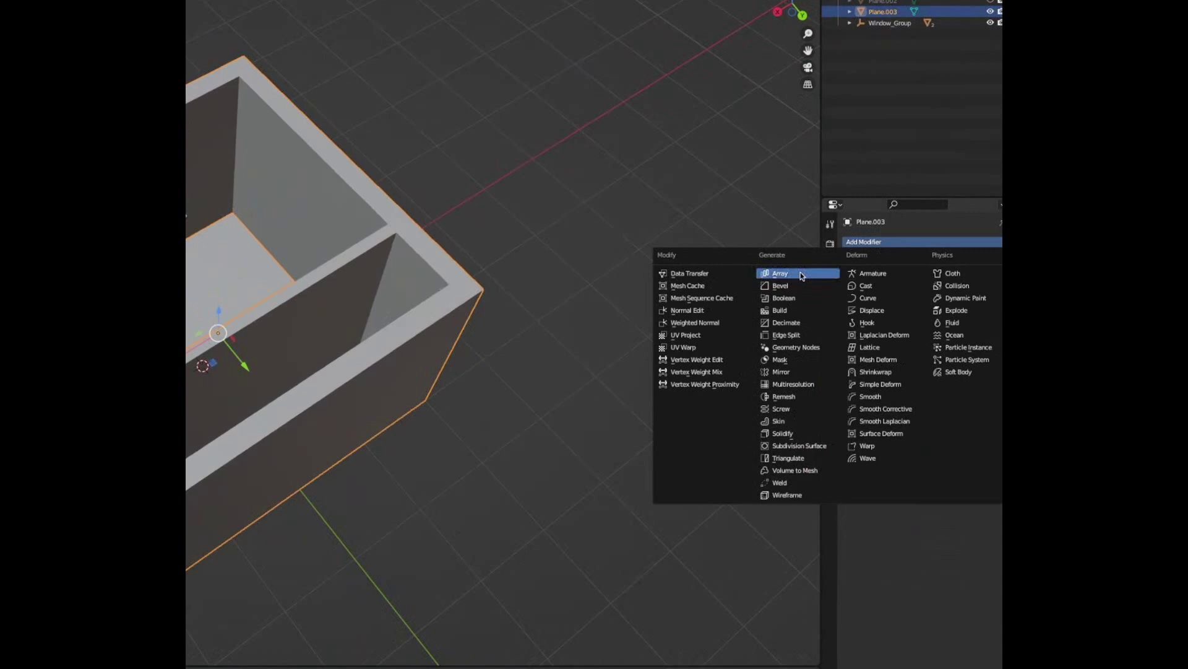
{"action": "left_click", "coordinate": [795, 299]}
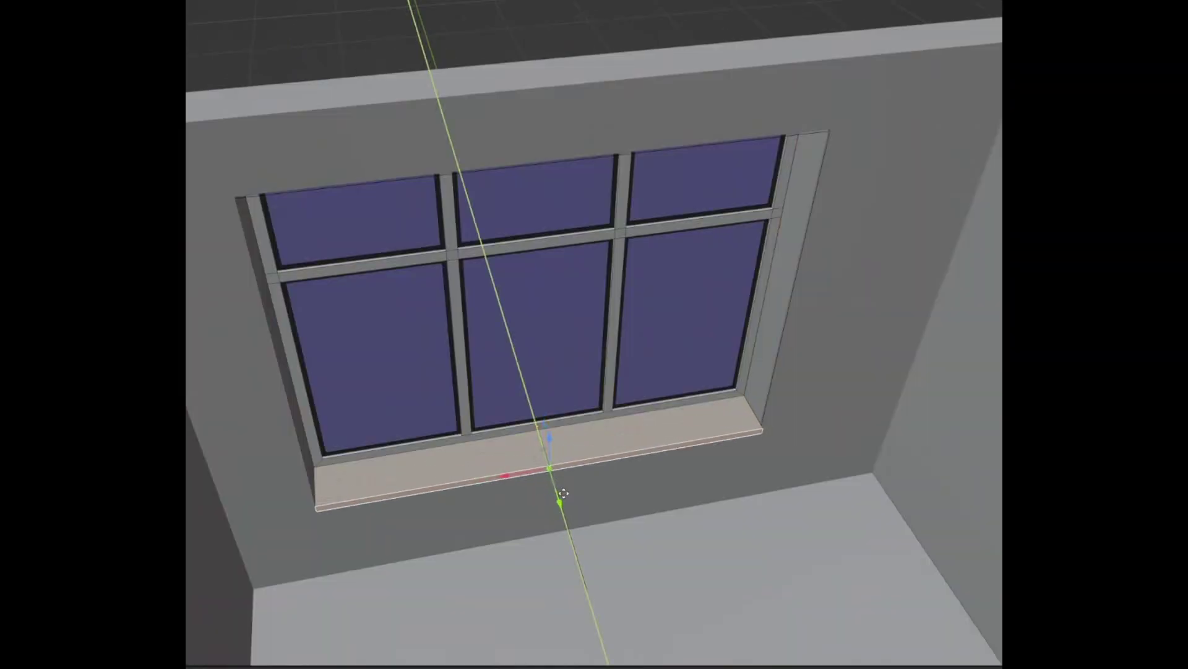
- Extend the front of the interior window sill further into the room along Y and leave mesh editing
{"action": "left_click_drag", "start_coordinate": [564, 494], "coordinate": [568, 509]}
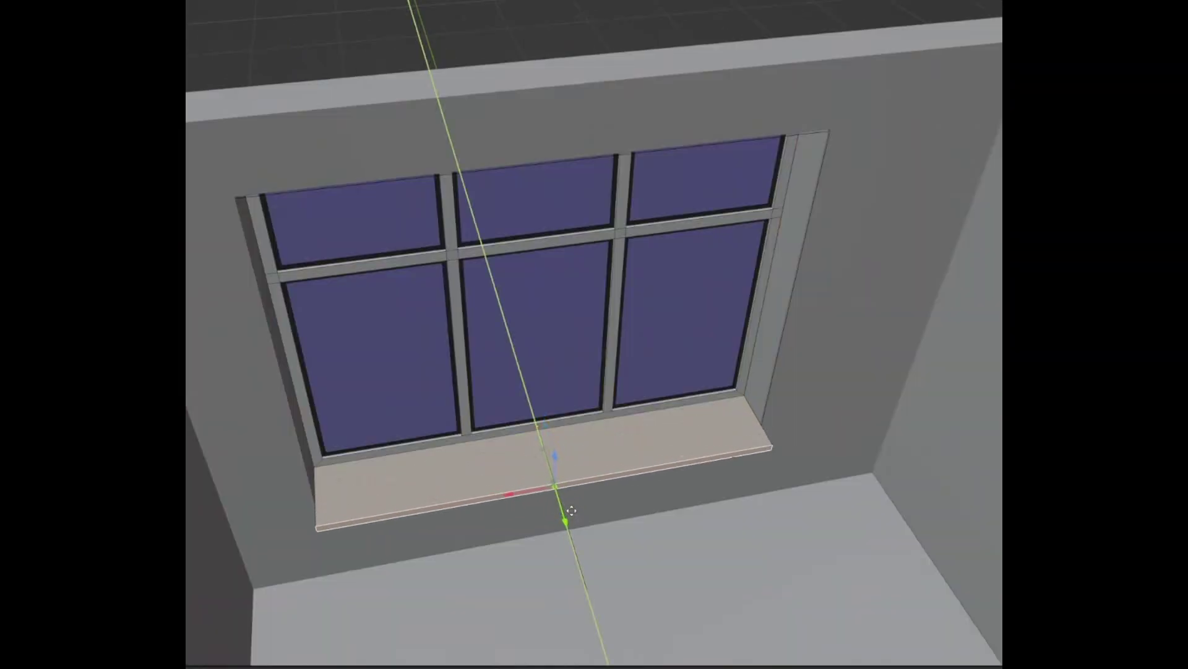
{"action": "key", "text": "Tab"}
{"action": "scroll", "coordinate": [567, 509], "scroll_direction": "down", "scroll_amount": 3}
{"action": "middle_click_drag", "start_coordinate": [545, 434], "coordinate": [477, 407]}
{"action": "scroll", "coordinate": [556, 407], "scroll_direction": "down", "scroll_amount": 3}
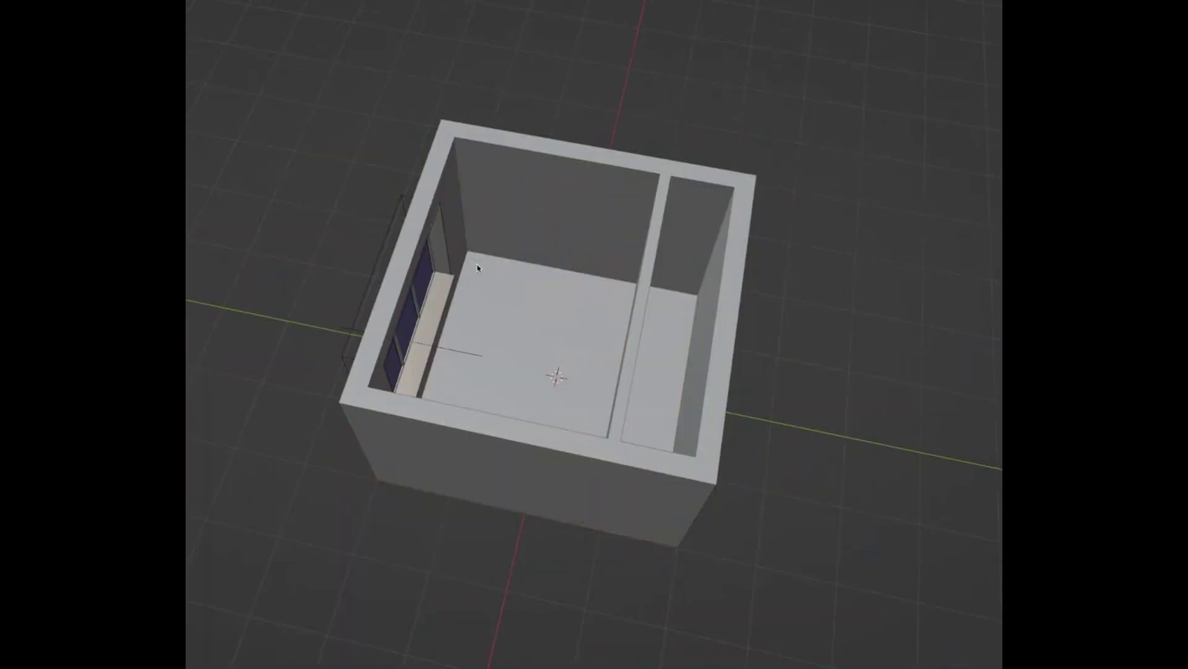
- Add a mesh plane and snap one of its corners to the floor corner beside the window
{"action": "key", "text": "shift+a"}
{"action": "mouse_move", "coordinate": [446, 266]}
{"action": "left_click", "coordinate": [542, 266]}
{"action": "key", "text": "g"}
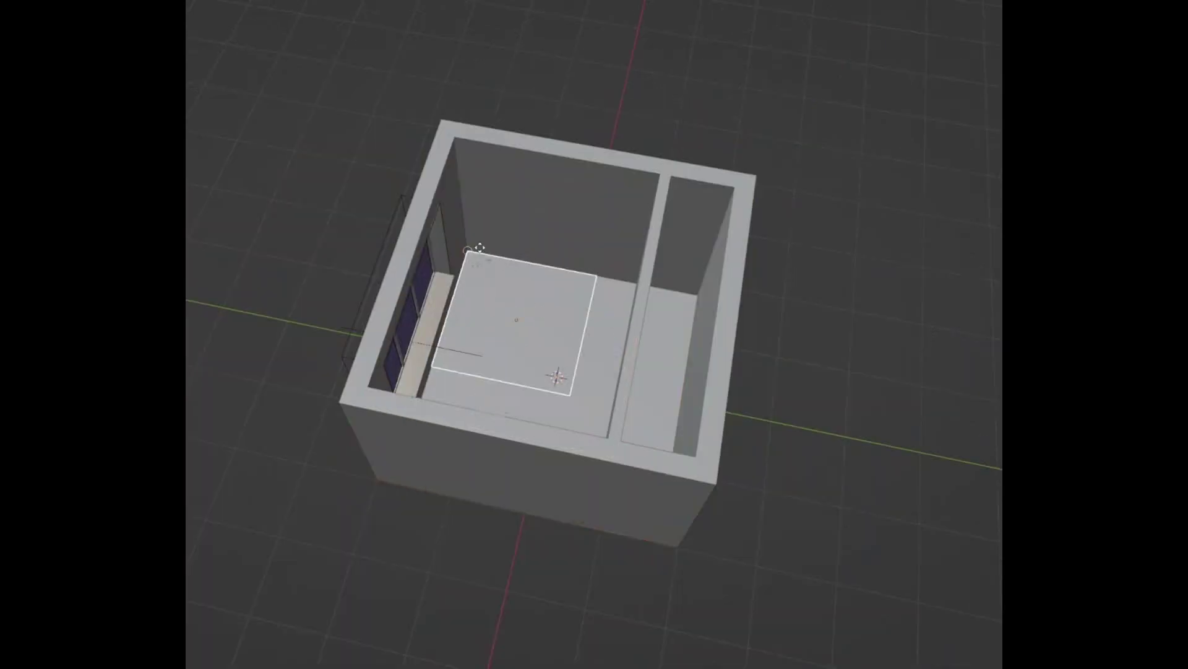
{"action": "left_click", "coordinate": [479, 248]}
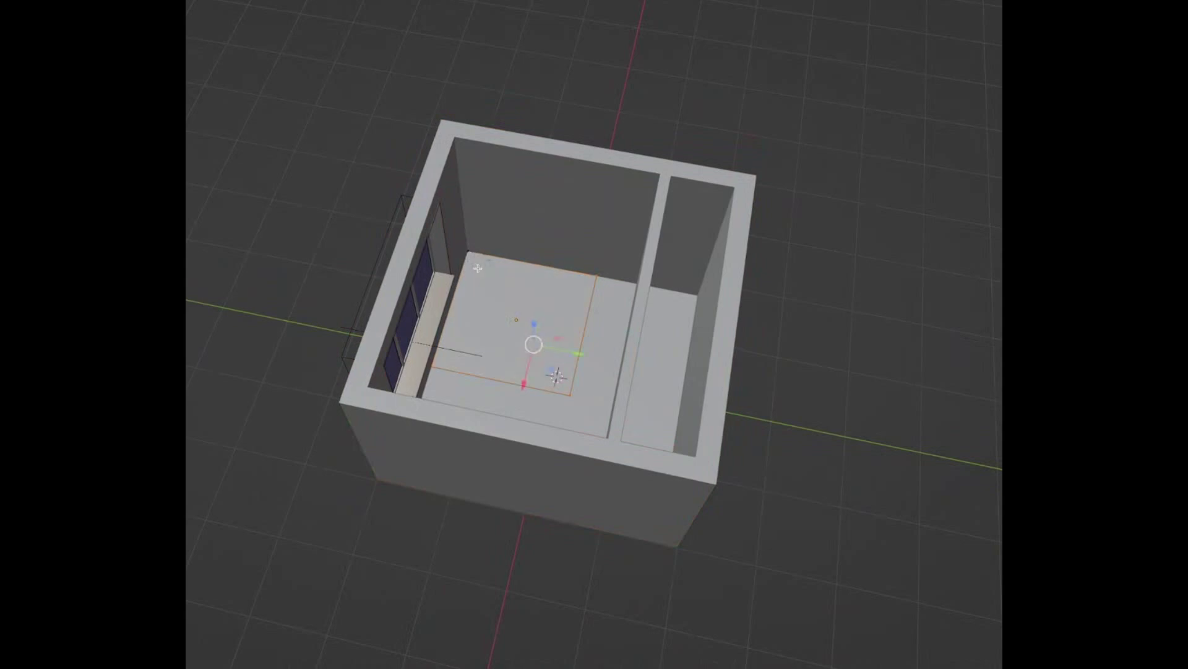
- Delete the plane's other vertices, keeping only the one at the room's floor corner
{"action": "key", "text": "x"}
{"action": "left_click", "coordinate": [489, 277]}
{"action": "middle_click_drag", "start_coordinate": [489, 277], "coordinate": [493, 264]}
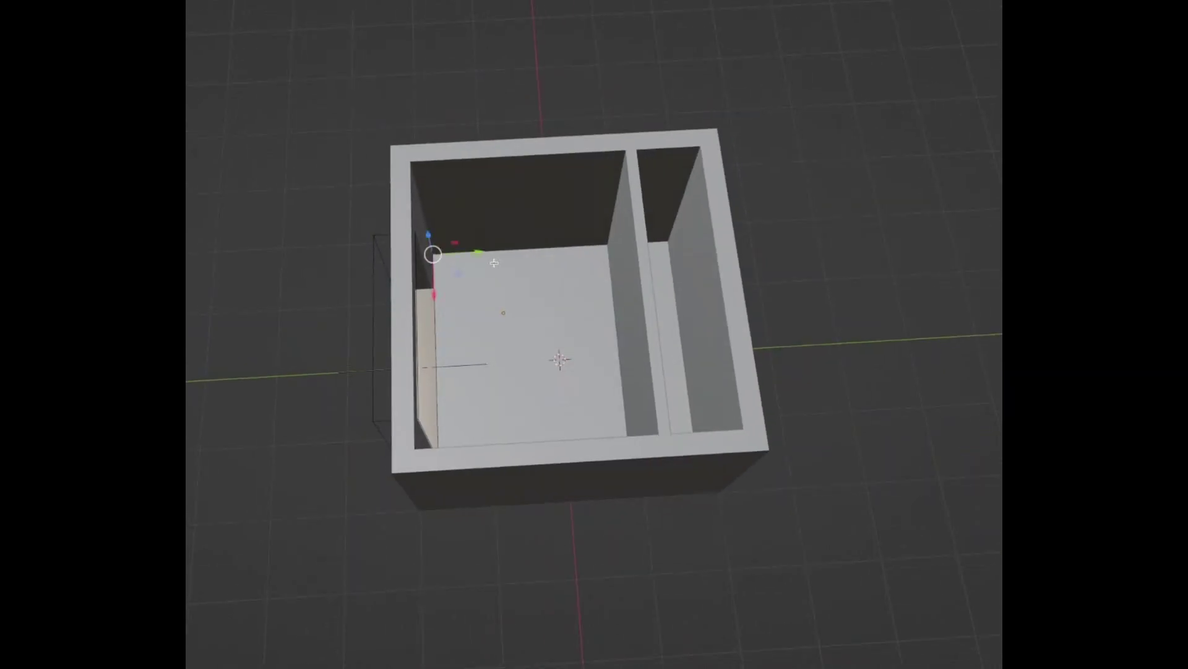
- Extrude the vertex along the back wall to the partition and build it up into a solid counter block extended along X
{"action": "key", "text": "e"}
{"action": "left_click", "coordinate": [604, 240]}
{"action": "key", "text": "a"}
{"action": "key", "text": "e"}
{"action": "key", "text": "x"}
{"action": "left_click", "coordinate": [499, 260]}
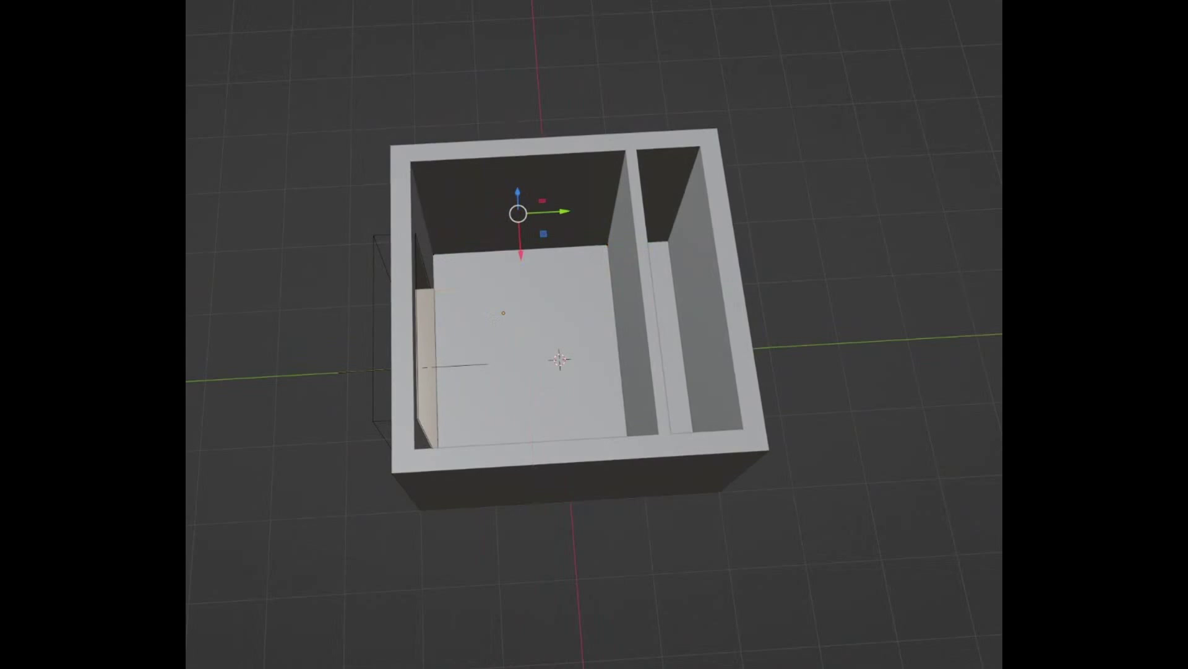
{"action": "left_click_drag", "start_coordinate": [521, 254], "coordinate": [526, 326]}
{"action": "mouse_move", "coordinate": [523, 286]}
{"action": "left_mouse_down"}
{"action": "mouse_move", "coordinate": [523, 250]}
{"action": "mouse_move", "coordinate": [522, 291]}
{"action": "left_mouse_up"}
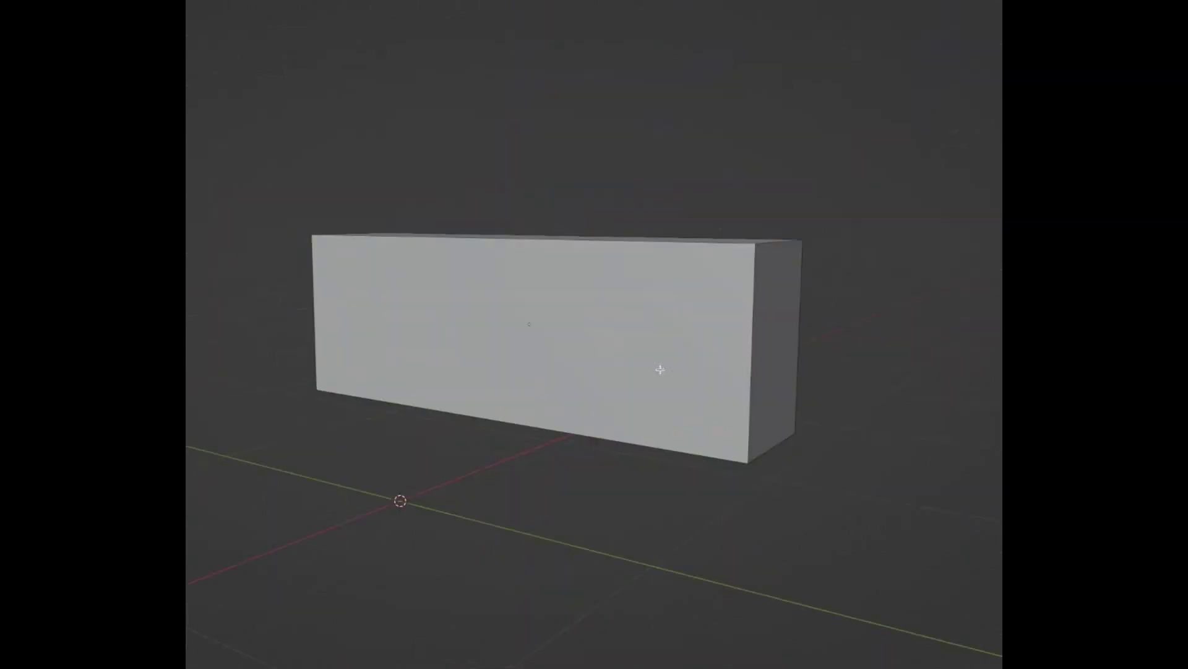
- Duplicate the counter block's top face in place and separate the copy from the block
{"action": "middle_click_drag", "start_coordinate": [661, 370], "coordinate": [667, 452]}
{"action": "left_click", "coordinate": [656, 390]}
{"action": "key", "text": "shift+d"}
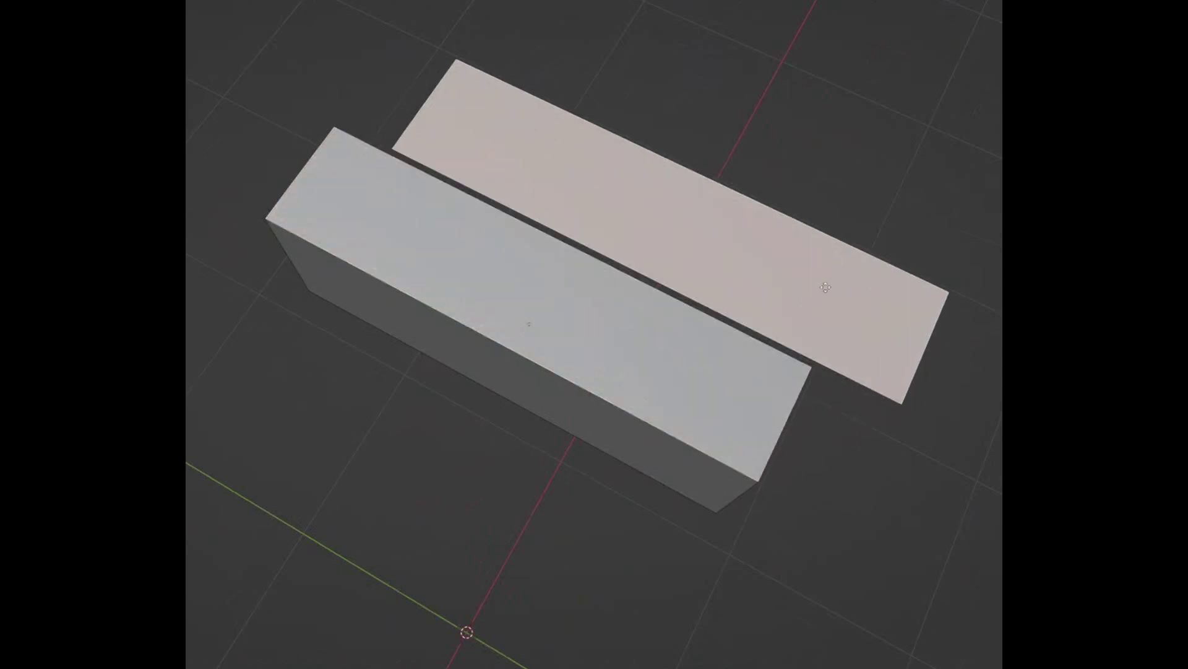
{"action": "right_click", "coordinate": [851, 260]}
{"action": "middle_click_drag", "start_coordinate": [695, 377], "coordinate": [711, 356]}
{"action": "key", "text": "p"}
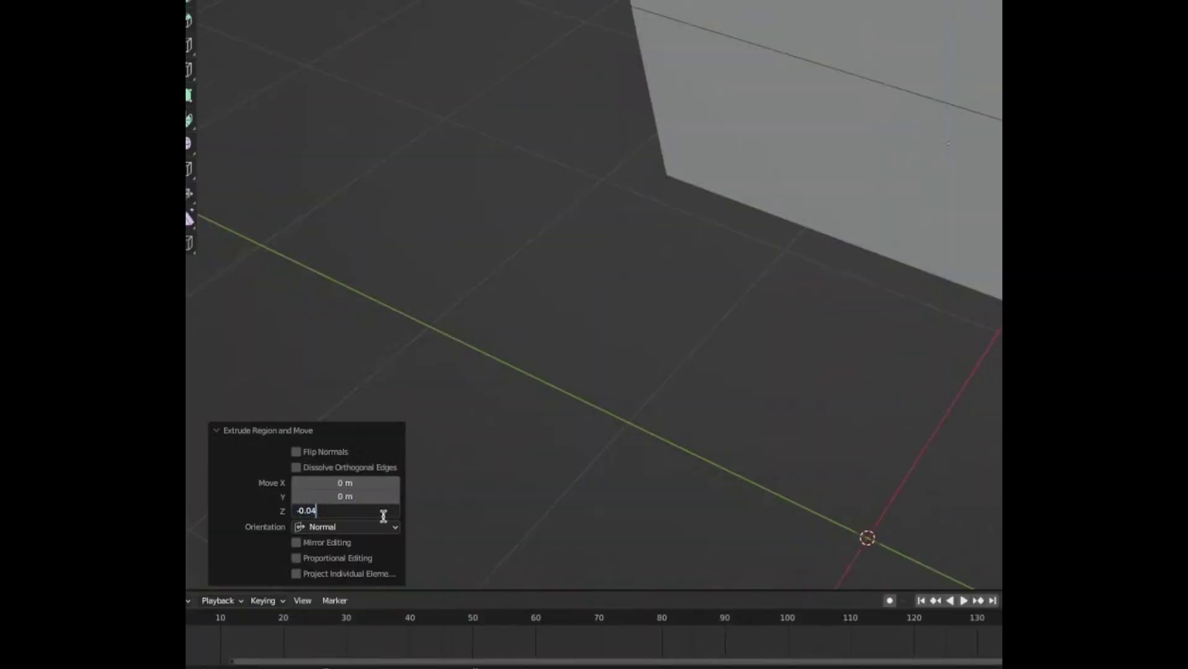
- Extrude the countertop by -0.04 m and shift its front along X to form an overhang
{"action": "key", "text": "Return"}
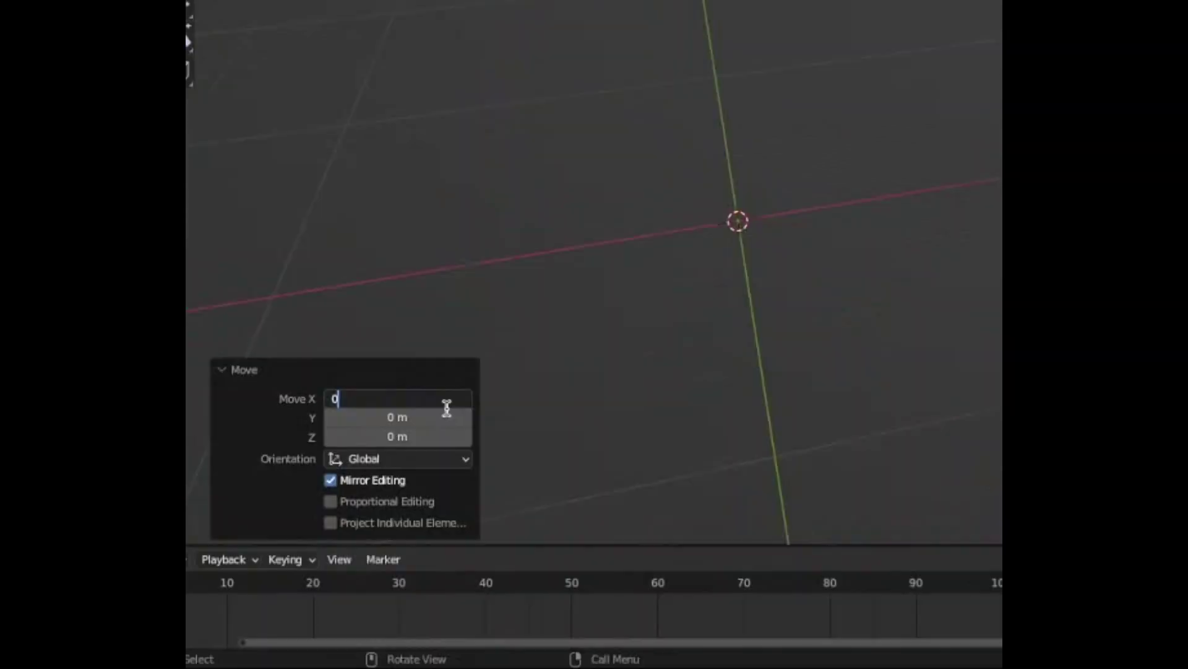
{"action": "key", "text": "Return"}
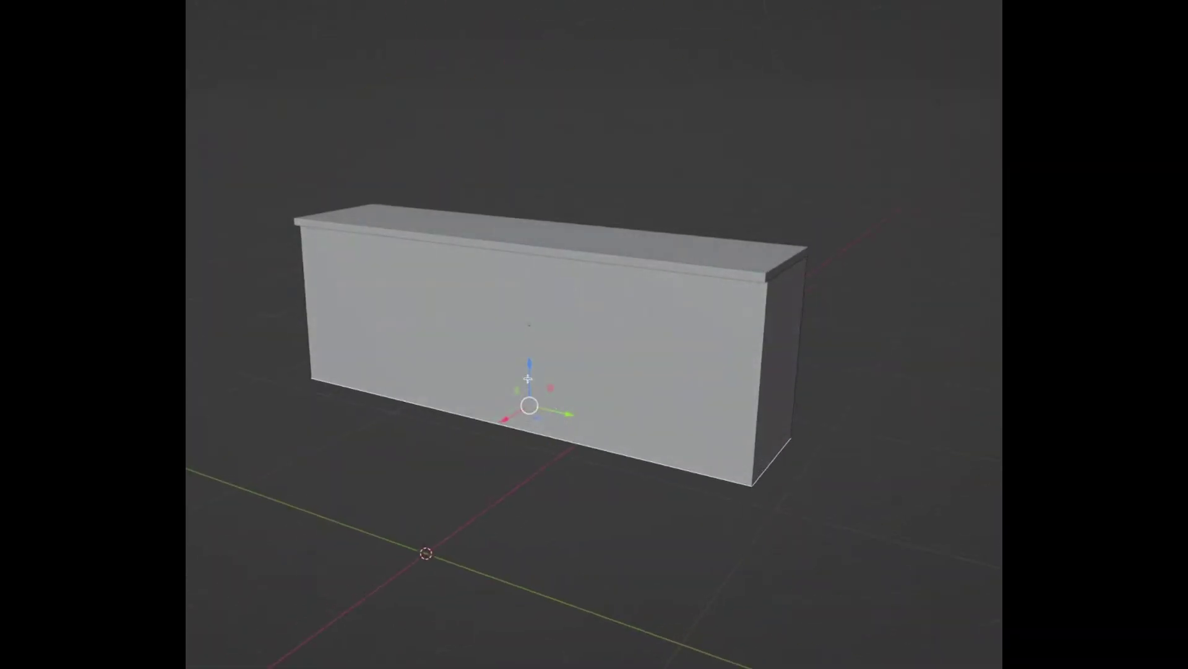
- Raise the counter block's bottom face along Z, duplicate it in place and separate the copy as the plinth
{"action": "key", "text": "g"}
{"action": "key", "text": "z"}
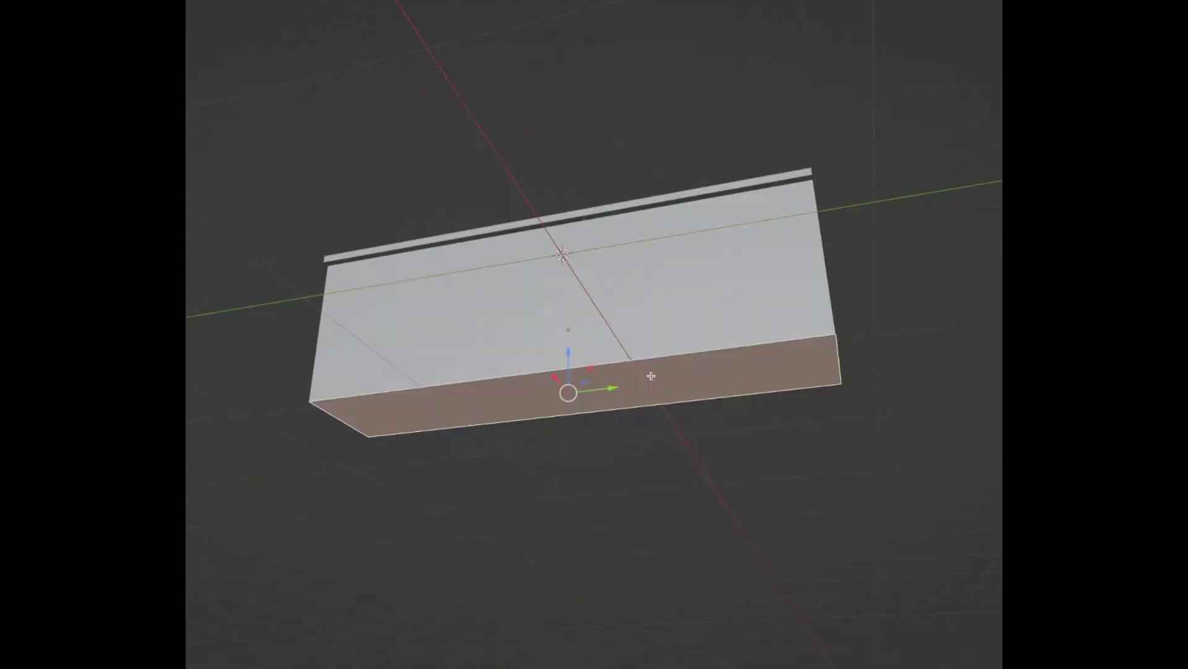
{"action": "key", "text": "e"}
{"action": "right_click", "coordinate": [610, 424]}
{"action": "key", "text": "alt+e"}
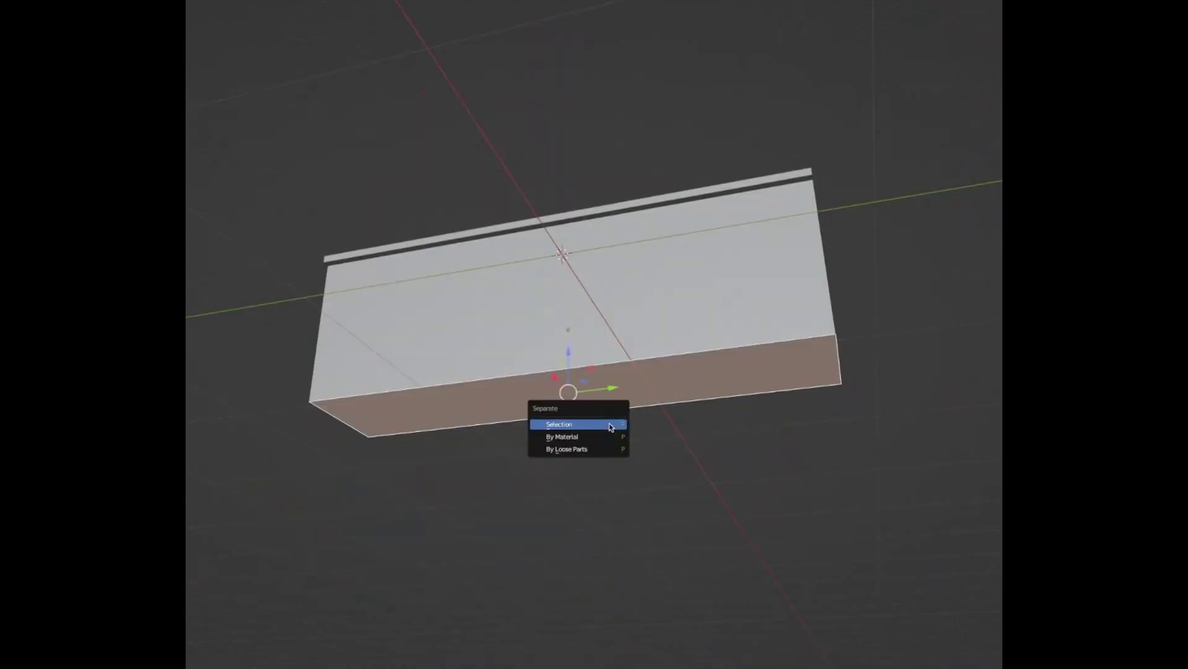
- Extrude the plinth by -0.1 m and recess its front face by -0.1 m along X
{"action": "type", "text": "-0.1"}
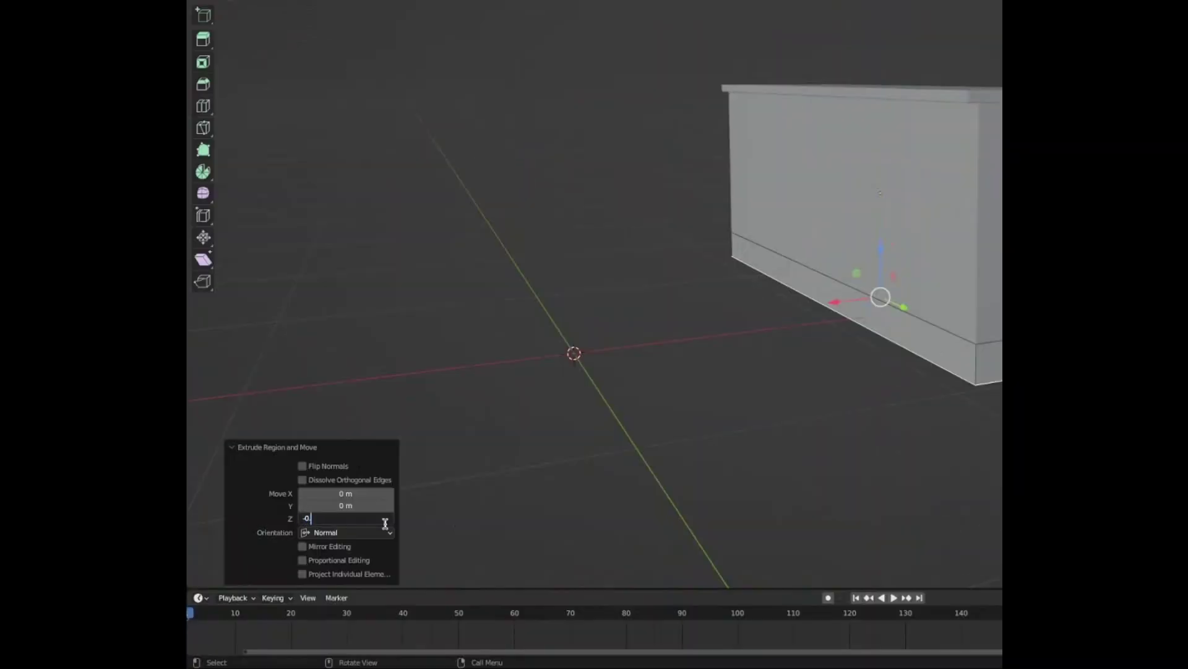
{"action": "key", "text": "Return"}
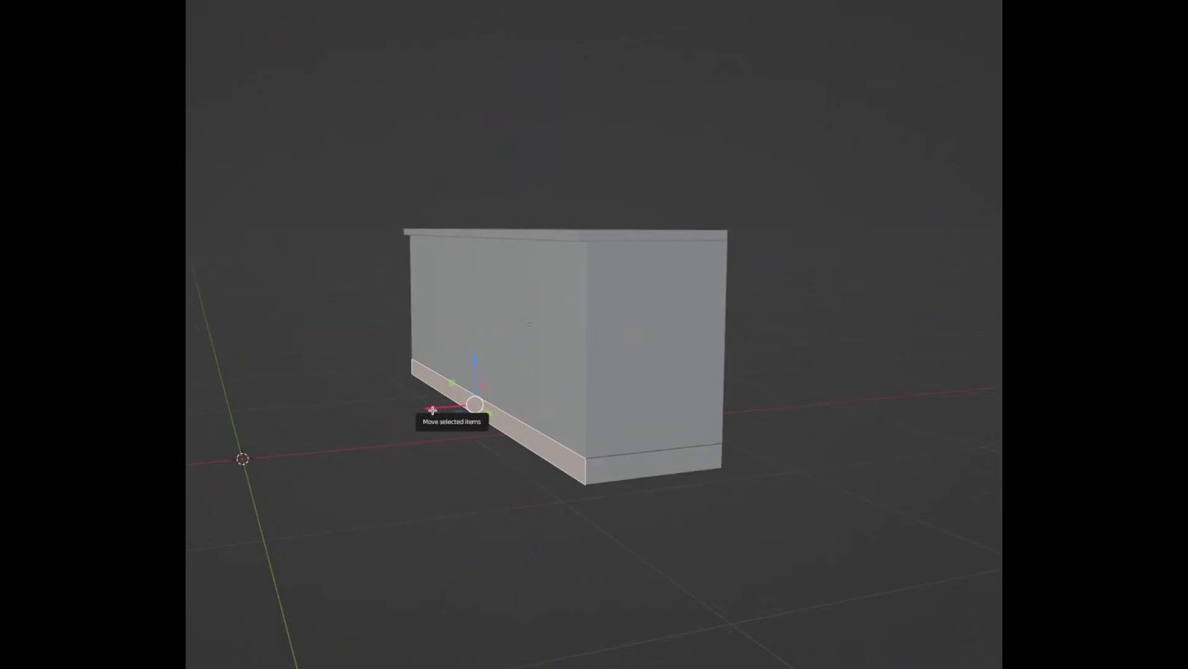
{"action": "key", "text": "g"}
{"action": "key", "text": "x"}
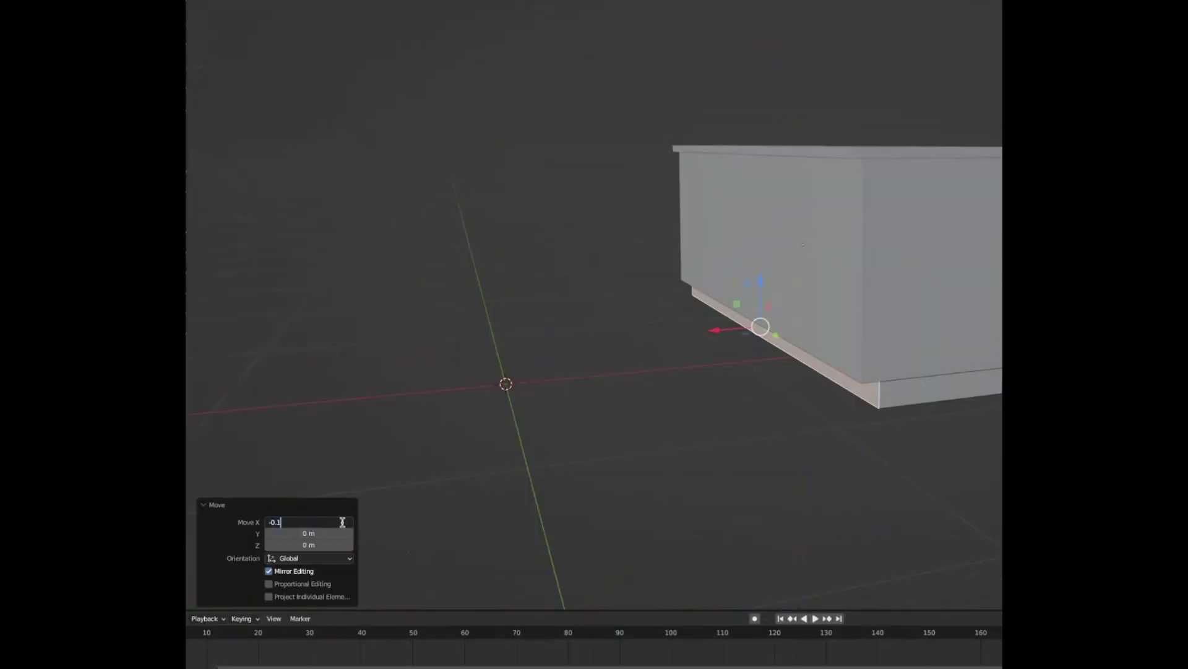
{"action": "key", "text": "Return"}
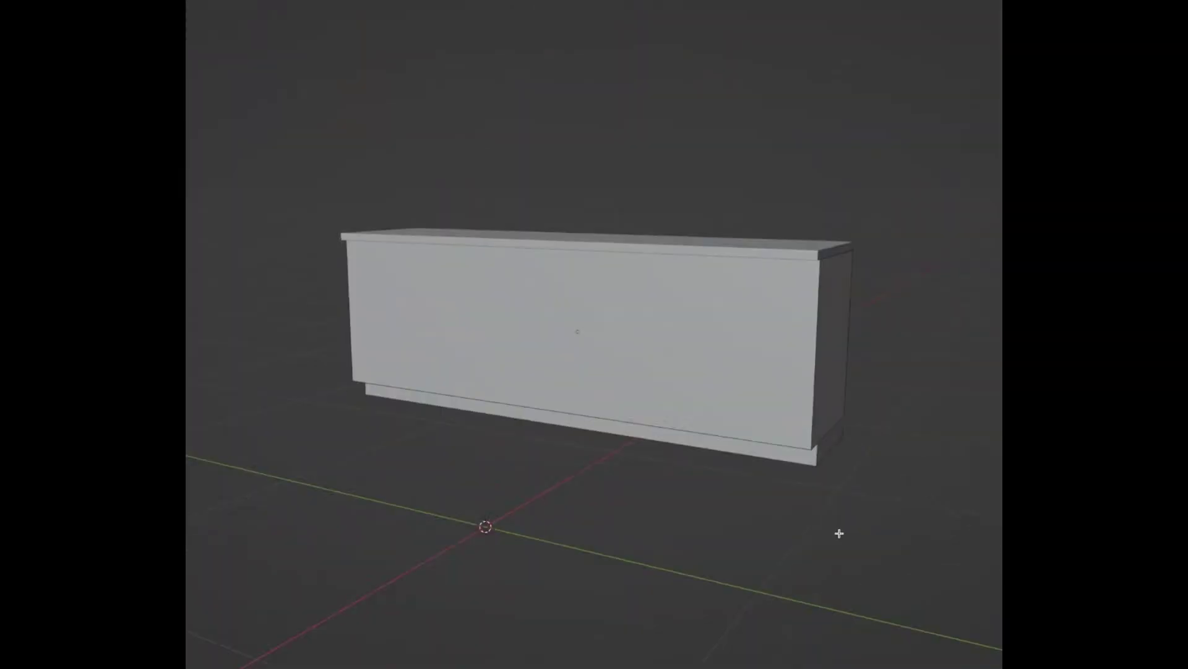
- Duplicate the counter block's front face in place and separate the copy as a front panel
{"action": "left_click", "coordinate": [677, 349]}
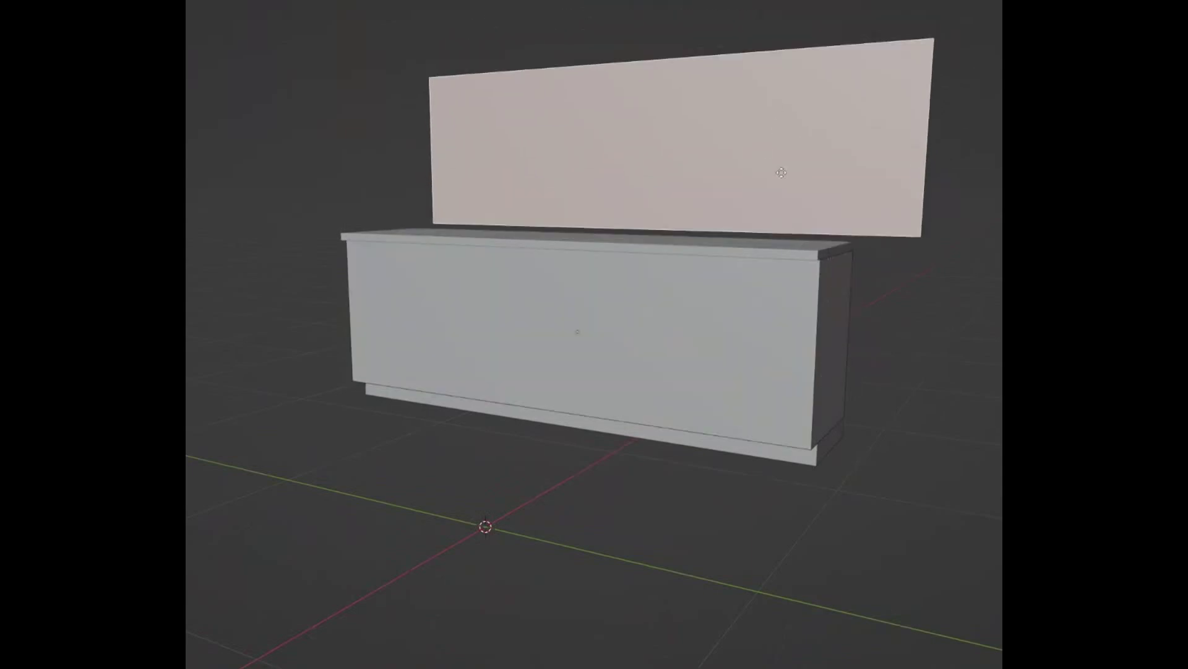
{"action": "right_click", "coordinate": [769, 159]}
{"action": "key", "text": "p"}
{"action": "left_click", "coordinate": [671, 359]}
- Scale the separated front panel along Y by 0.965
{"action": "key", "text": "s"}
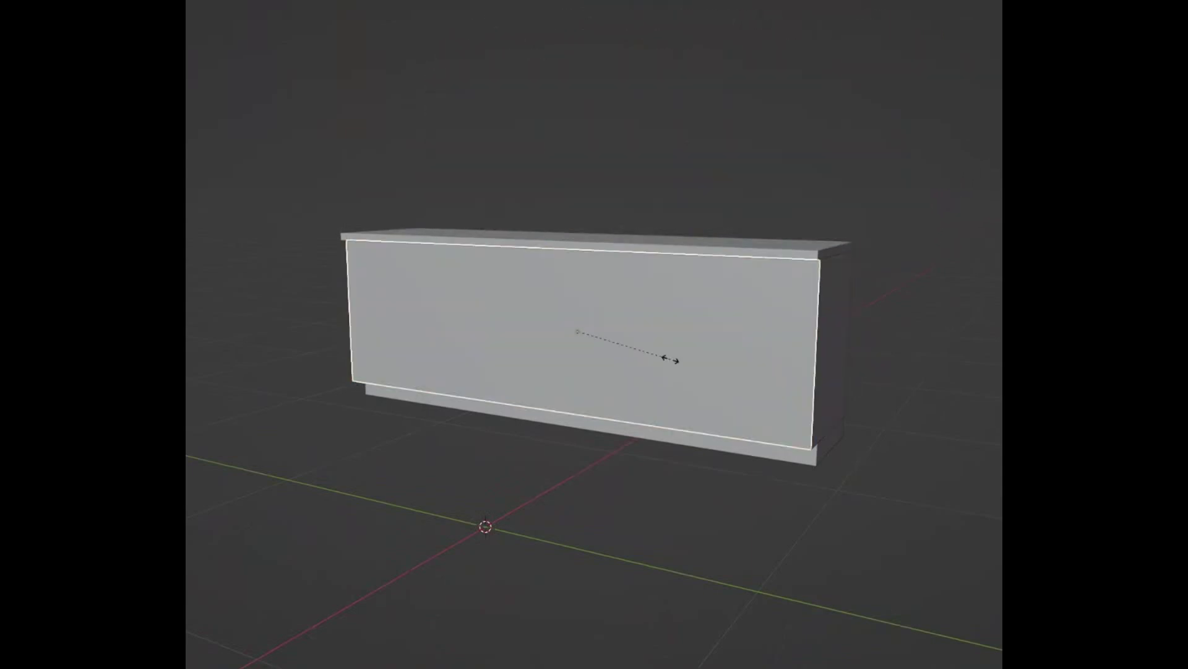
{"action": "key", "text": "y"}
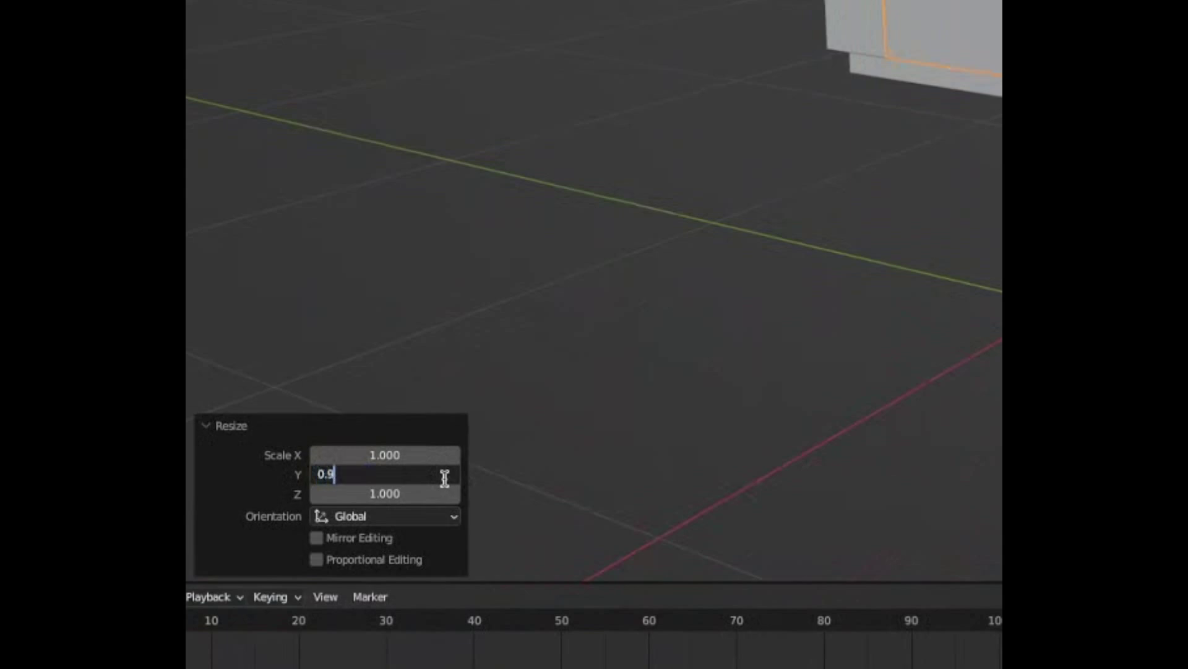
{"action": "left_click", "coordinate": [445, 477]}
{"action": "type", "text": "0.965"}
{"action": "key", "text": "Return"}
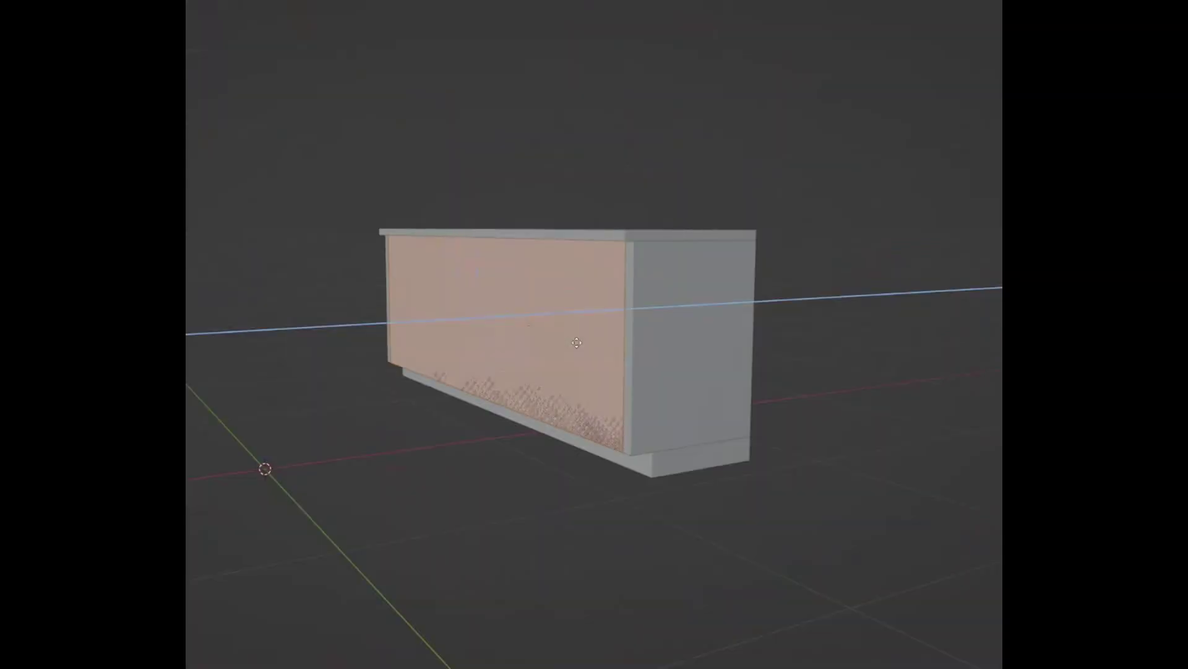
- Extrude the front panel outward with a Z value of -0.025 m
{"action": "left_click", "coordinate": [359, 564]}
{"action": "type", "text": "-0.0"}
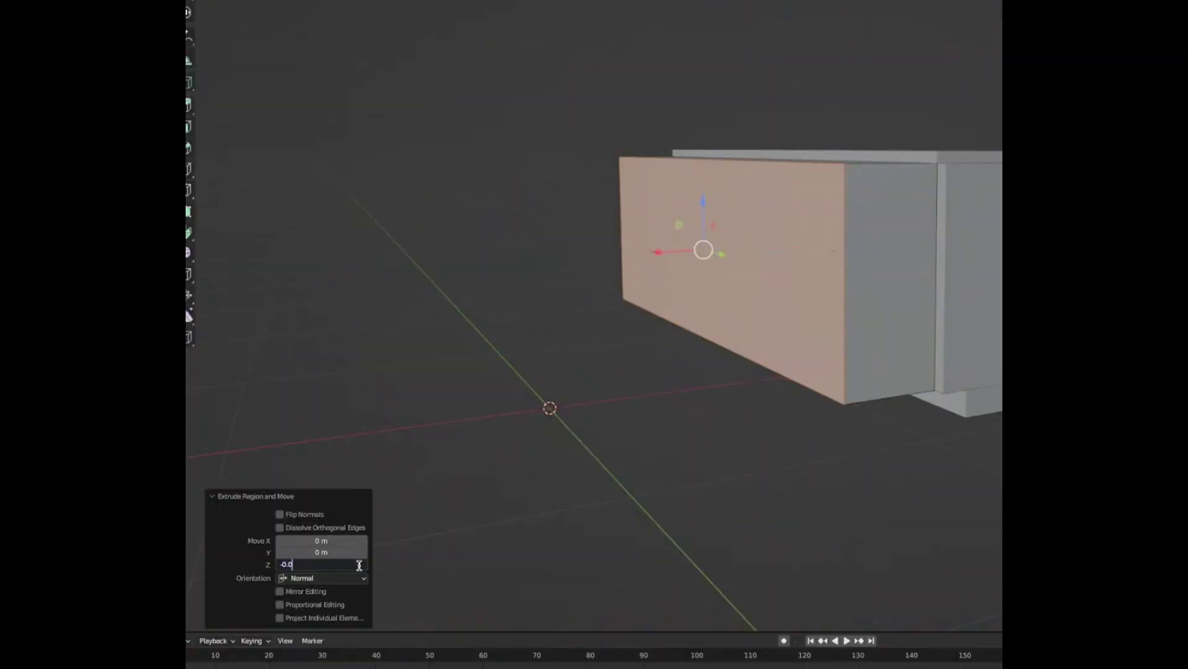
{"action": "type", "text": "25"}
{"action": "key", "text": "Return"}
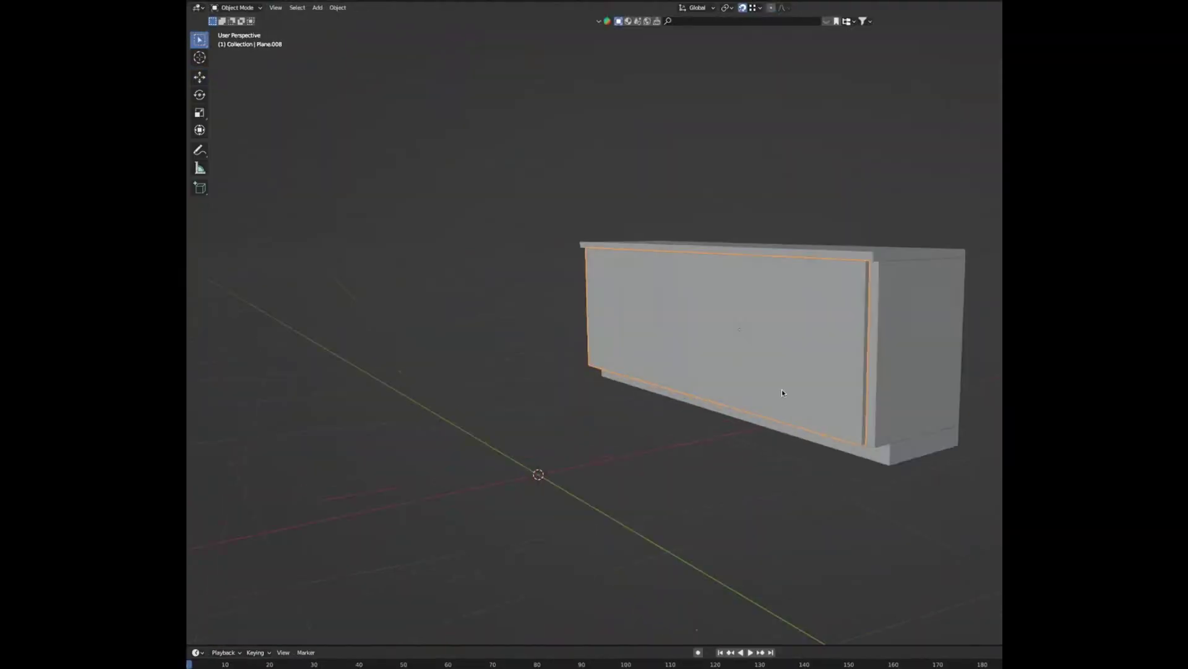
- Divide the front panel with loop cuts into four columns and three rows of drawer fronts
{"action": "left_click", "coordinate": [199, 260]}
{"action": "left_click_drag", "start_coordinate": [718, 390], "coordinate": [660, 383]}
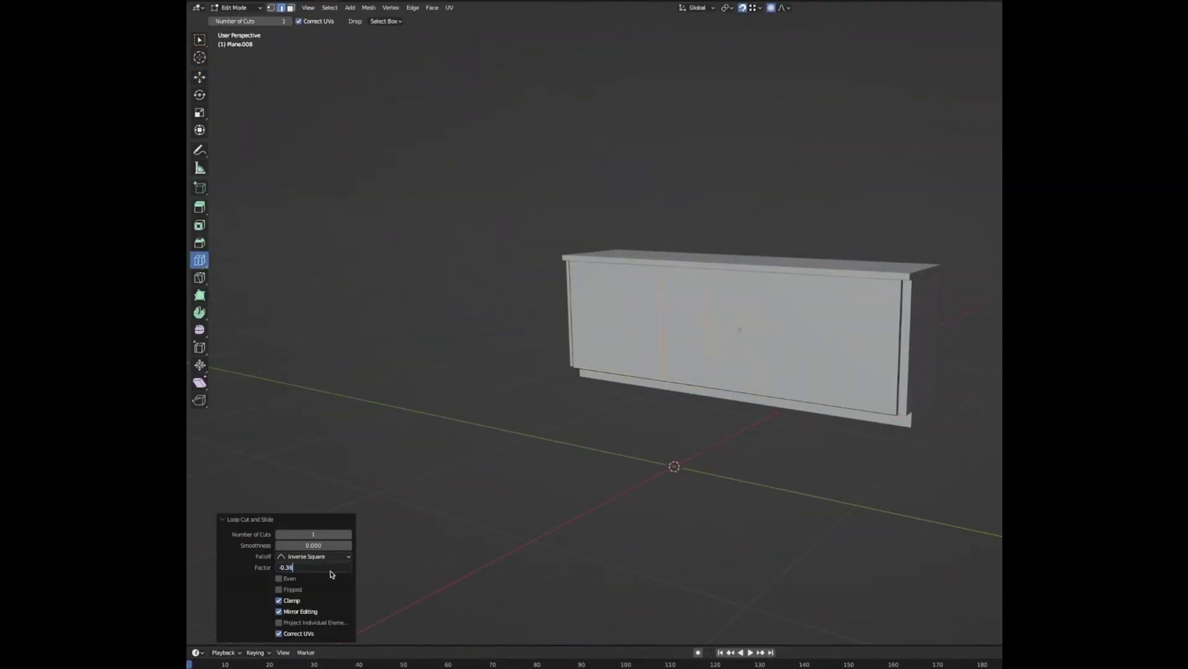
{"action": "double_click", "coordinate": [343, 570]}
{"action": "type", "text": "0.6"}
{"action": "key", "text": "Return"}
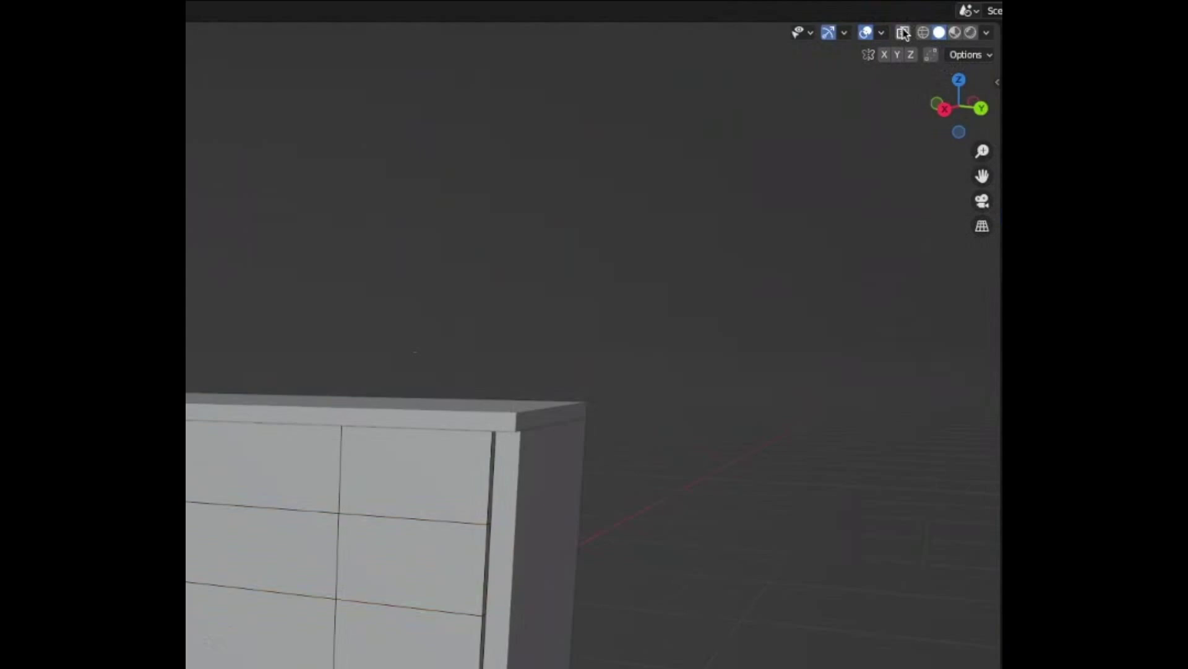
- With X-ray on, select the top row of the divided front panel and remove it
{"action": "left_click", "coordinate": [903, 34]}
{"action": "left_click_drag", "start_coordinate": [841, 246], "coordinate": [358, 180]}
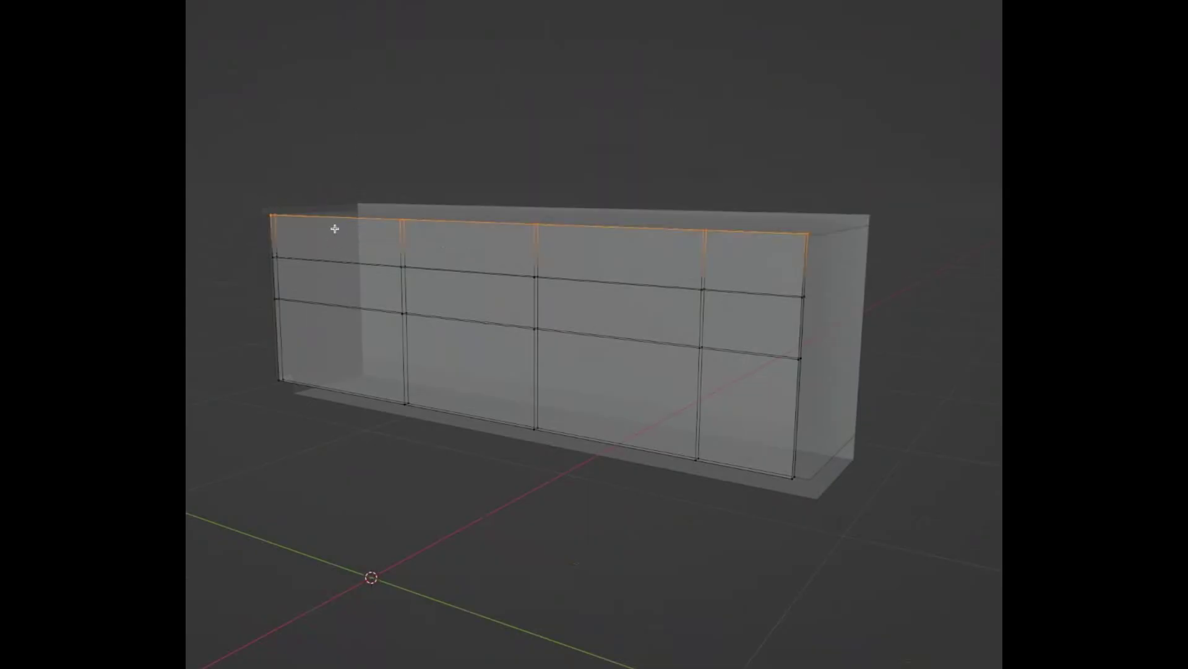
{"action": "key", "text": "h"}
- Separate the remaining middle-row and lower drawer fronts into individual objects
{"action": "key", "text": "l"}
{"action": "key", "text": "l"}
{"action": "key", "text": "l"}
{"action": "key", "text": "l"}
{"action": "key", "text": "l"}
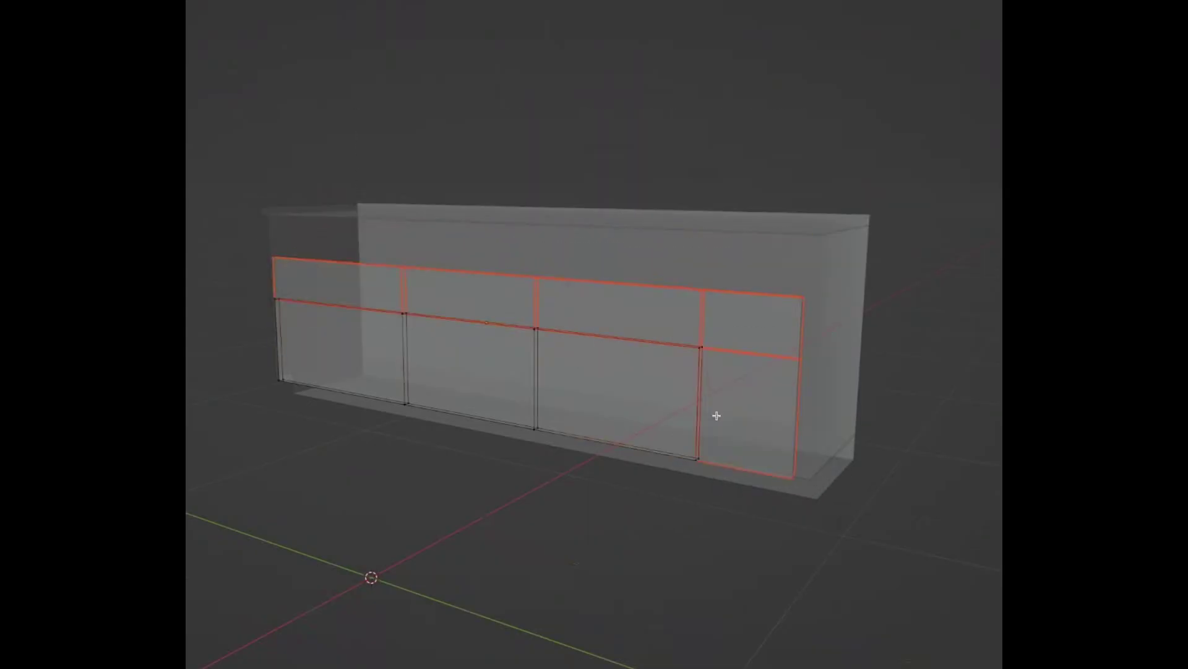
{"action": "key", "text": "p"}
{"action": "left_click", "coordinate": [467, 341]}
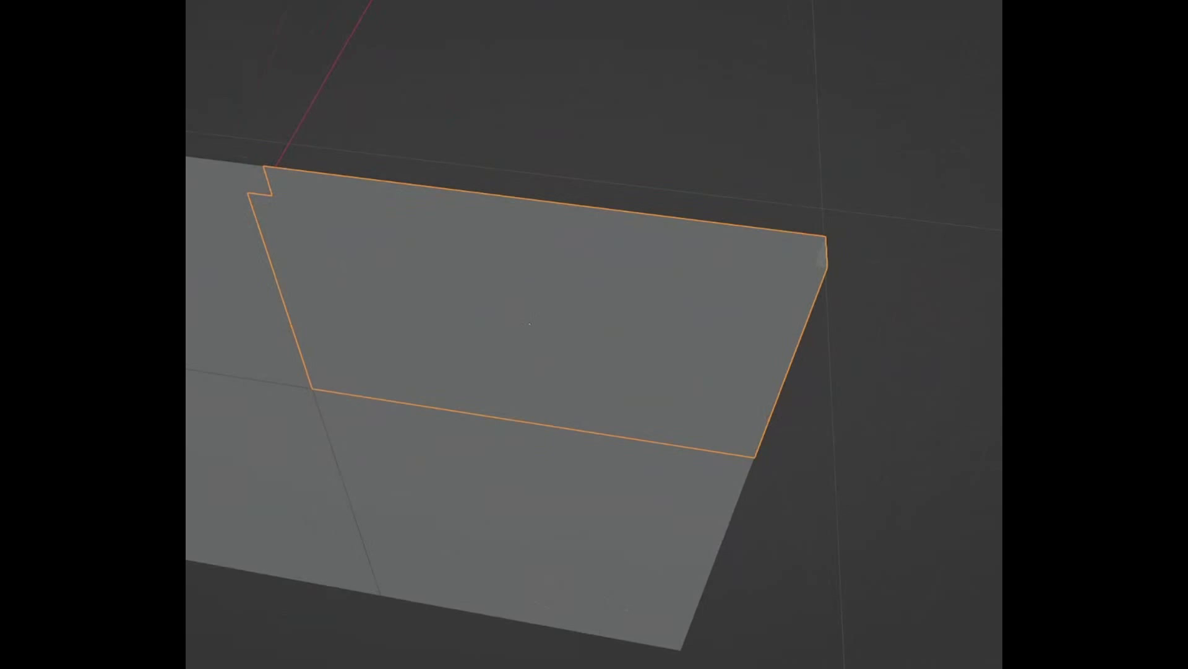
- Fill the open edges of the separated drawer front with faces to close it into a solid
{"action": "scroll", "coordinate": [347, 535], "scroll_direction": "down", "scroll_amount": 5}
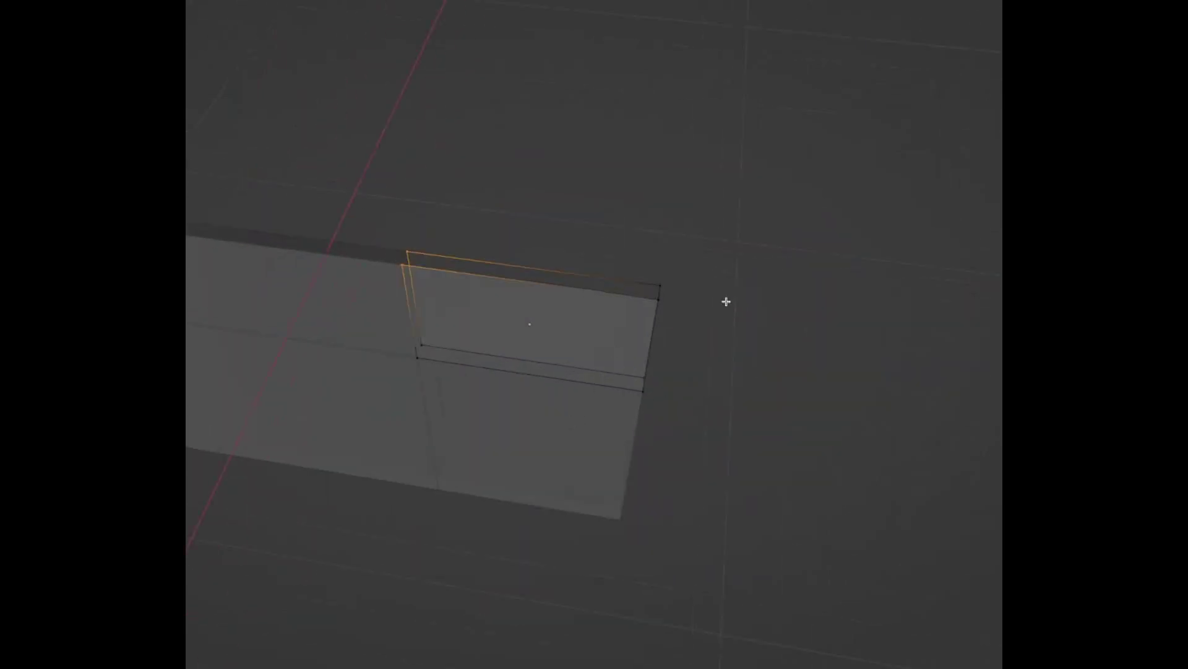
{"action": "left_click_drag", "start_coordinate": [694, 305], "coordinate": [619, 259], "text": "shift"}
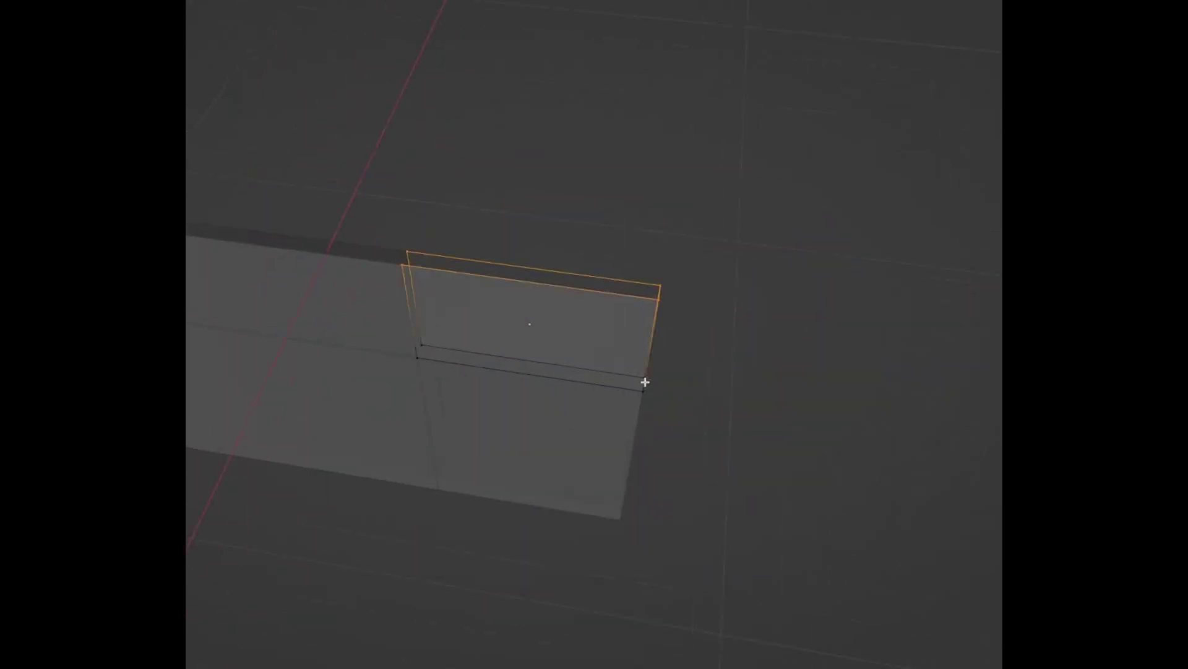
{"action": "key", "text": "f"}
{"action": "left_click_drag", "start_coordinate": [463, 385], "coordinate": [405, 335]}
{"action": "left_click_drag", "start_coordinate": [650, 407], "coordinate": [610, 365], "text": "shift"}
{"action": "left_click_drag", "start_coordinate": [515, 387], "coordinate": [394, 220]}
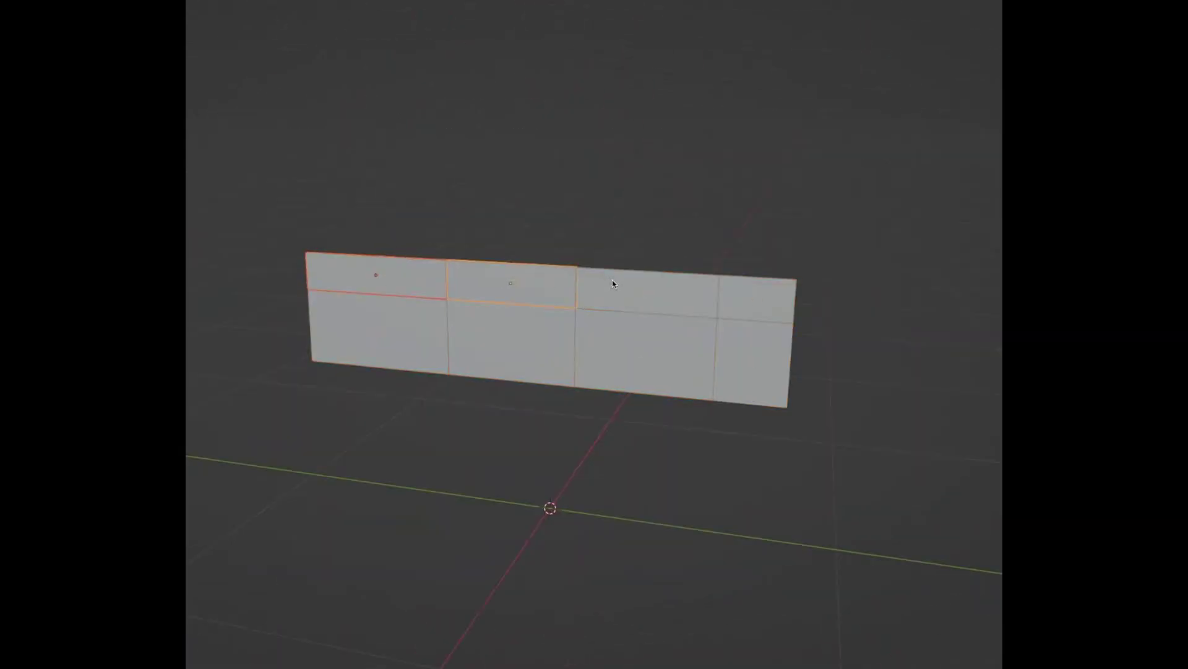
- Select the four middle-row drawer fronts and duplicate them upward along Z to form the top row
{"action": "left_click", "coordinate": [613, 283], "text": "shift"}
{"action": "left_click", "coordinate": [759, 293], "text": "shift"}
{"action": "key", "text": "shift+d"}
{"action": "key", "text": "z"}
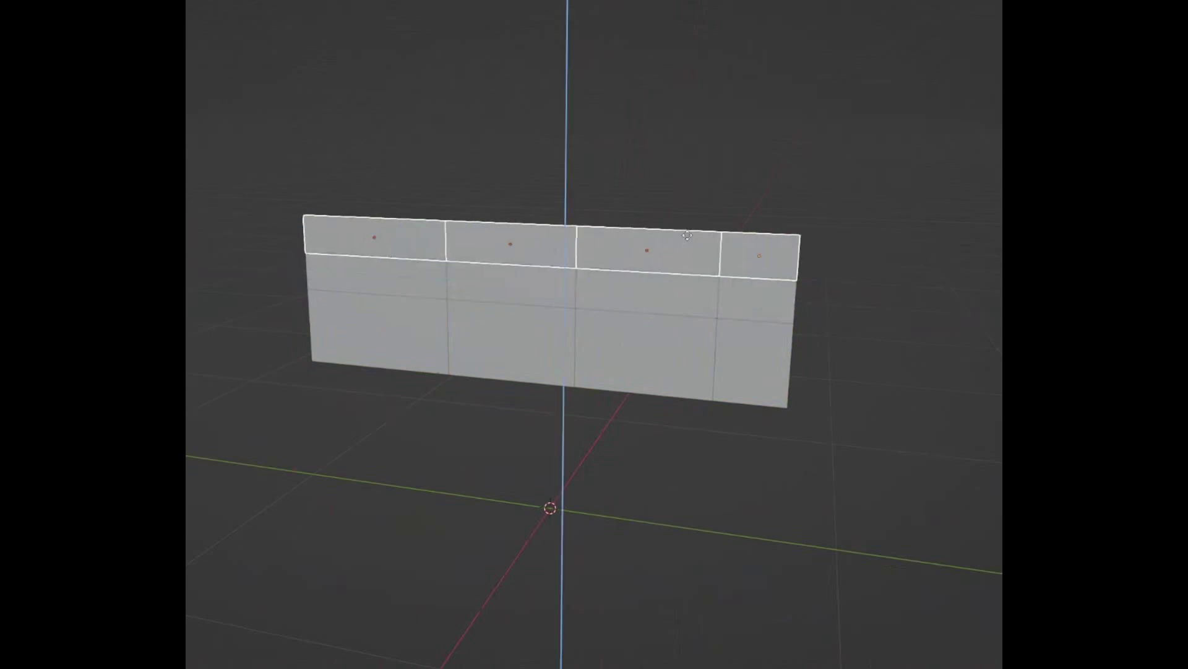
{"action": "left_click", "coordinate": [591, 168]}
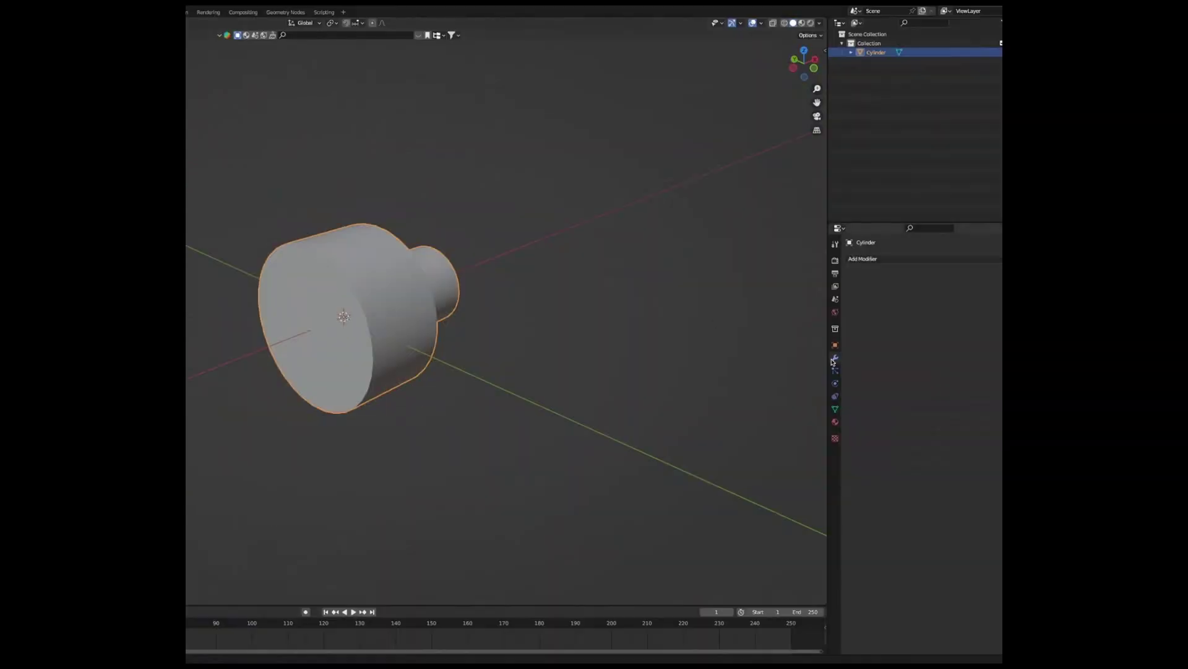
- Bevel the knob by 0.002 m and array three of it down the narrow column of drawer fronts
{"action": "double_click", "coordinate": [951, 308]}
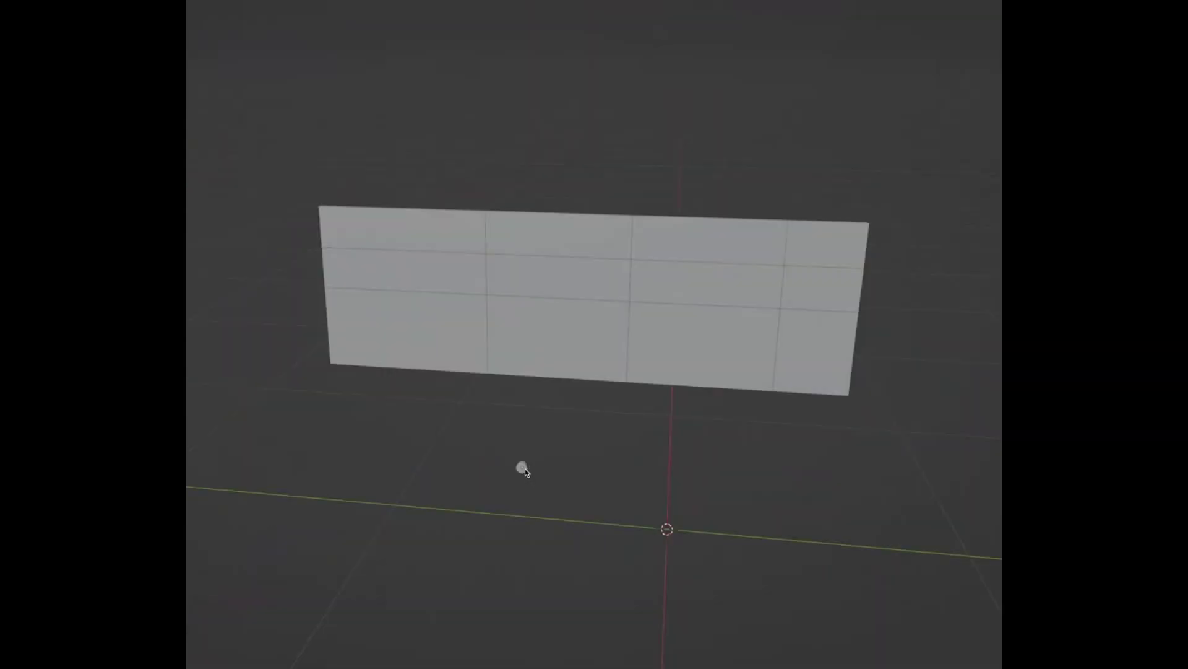
{"action": "left_click", "coordinate": [525, 468]}
{"action": "key", "text": "g"}
{"action": "left_click_drag", "start_coordinate": [882, 231], "coordinate": [847, 240]}
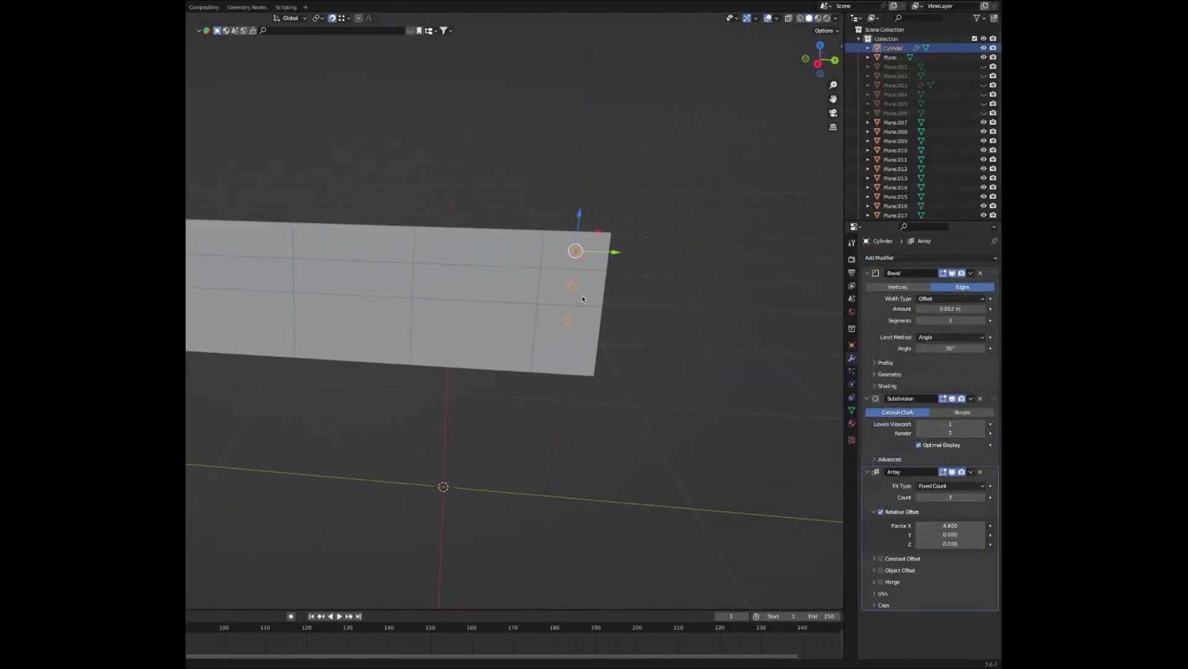
- Duplicate the knob column along Y onto the other three drawer columns and bring the counter back into view
{"action": "key", "text": "shift+d"}
{"action": "key", "text": "y"}
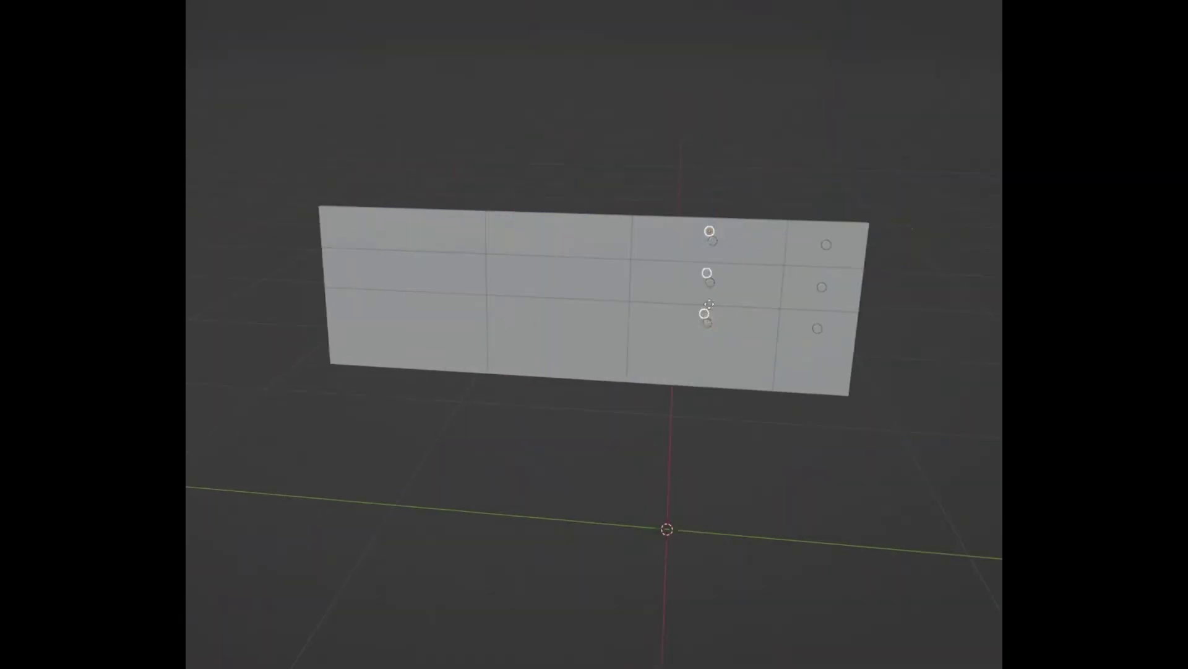
{"action": "key", "text": "y"}
{"action": "left_click", "coordinate": [557, 319]}
{"action": "key", "text": "shift+d"}
{"action": "key", "text": "y"}
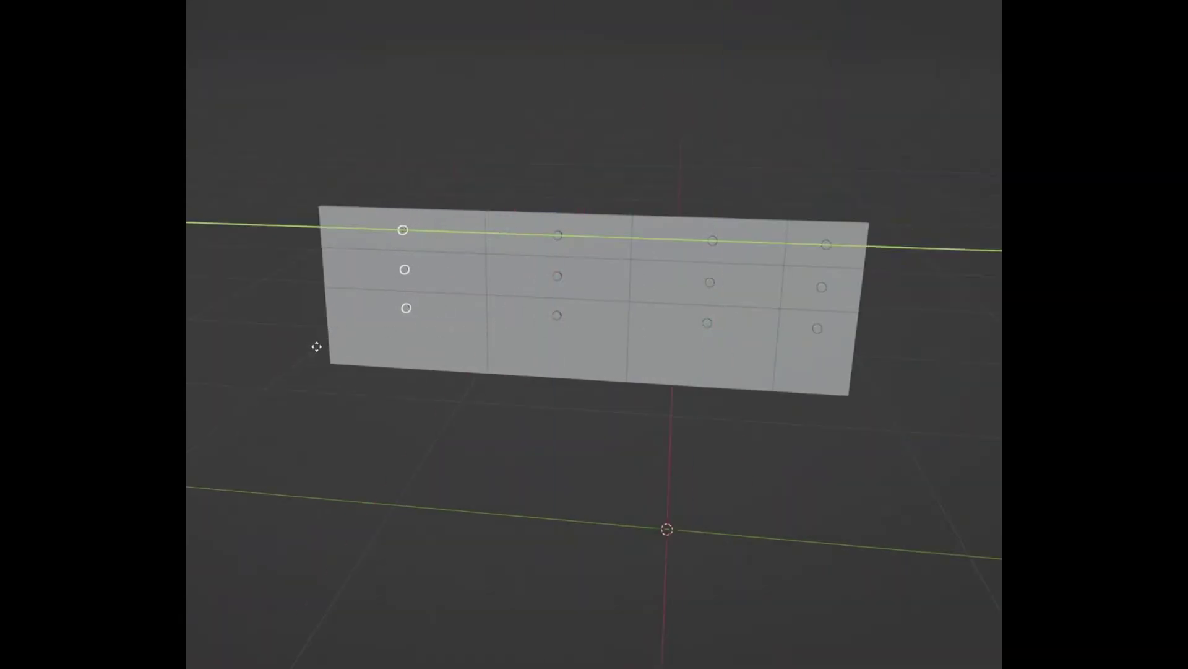
{"action": "left_click", "coordinate": [316, 347]}
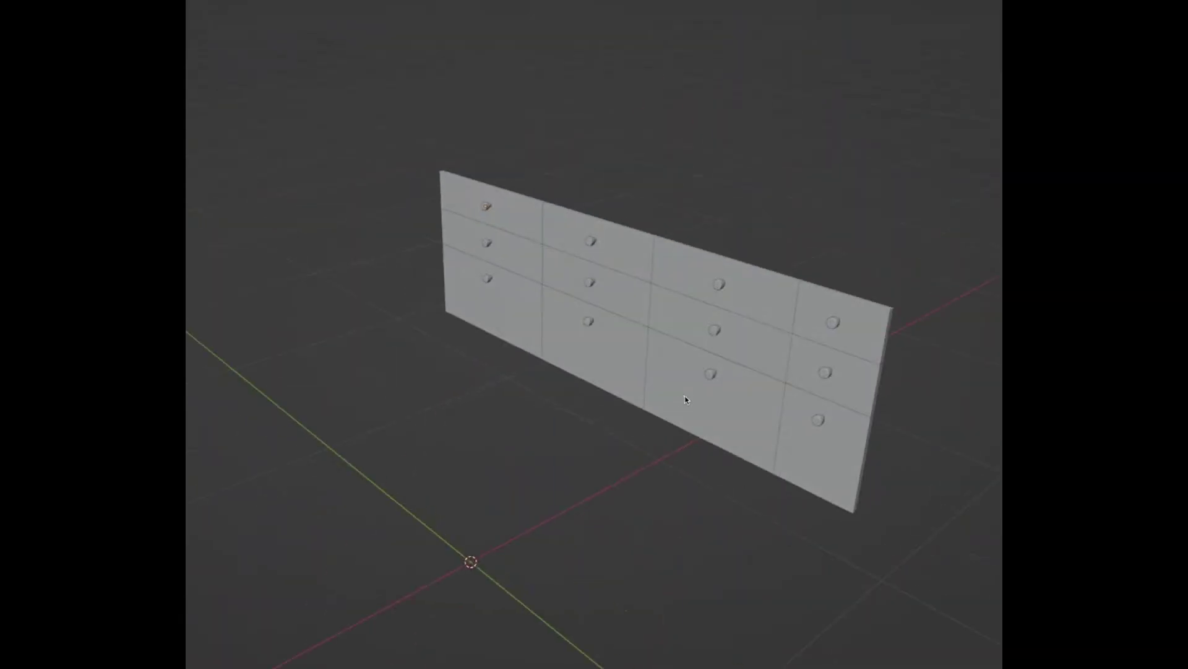
{"action": "key", "text": "KP_1"}
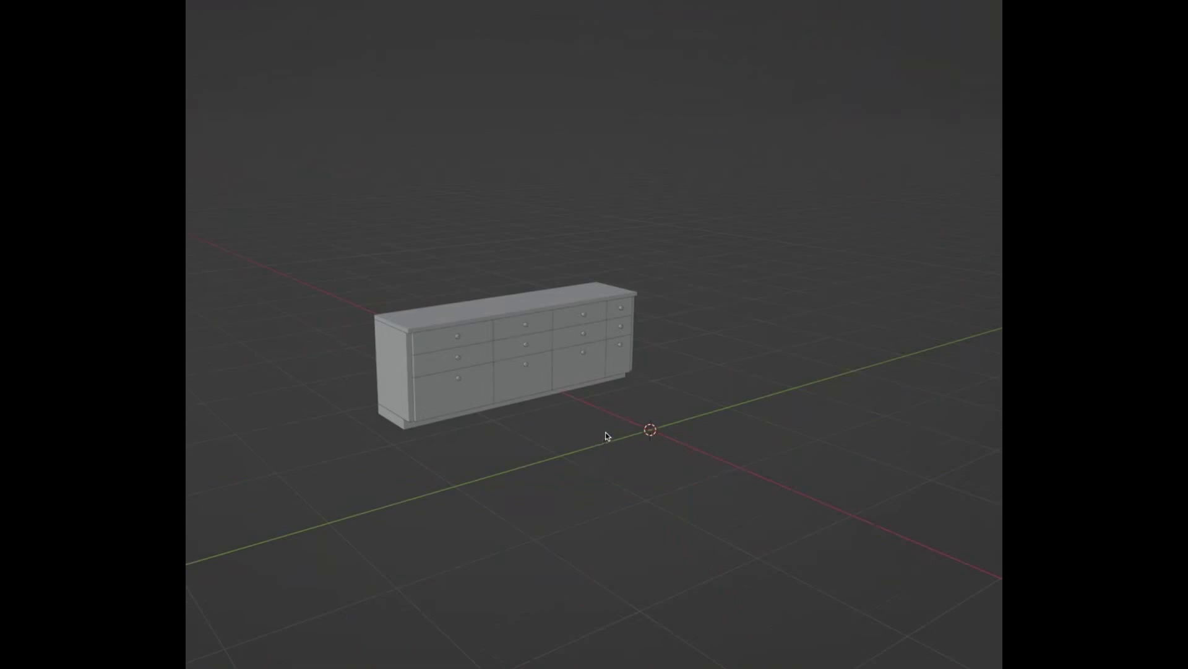
- Add a plane and rotate it 90 degrees about Y so that it stands upright
{"action": "key", "text": "shift+a"}
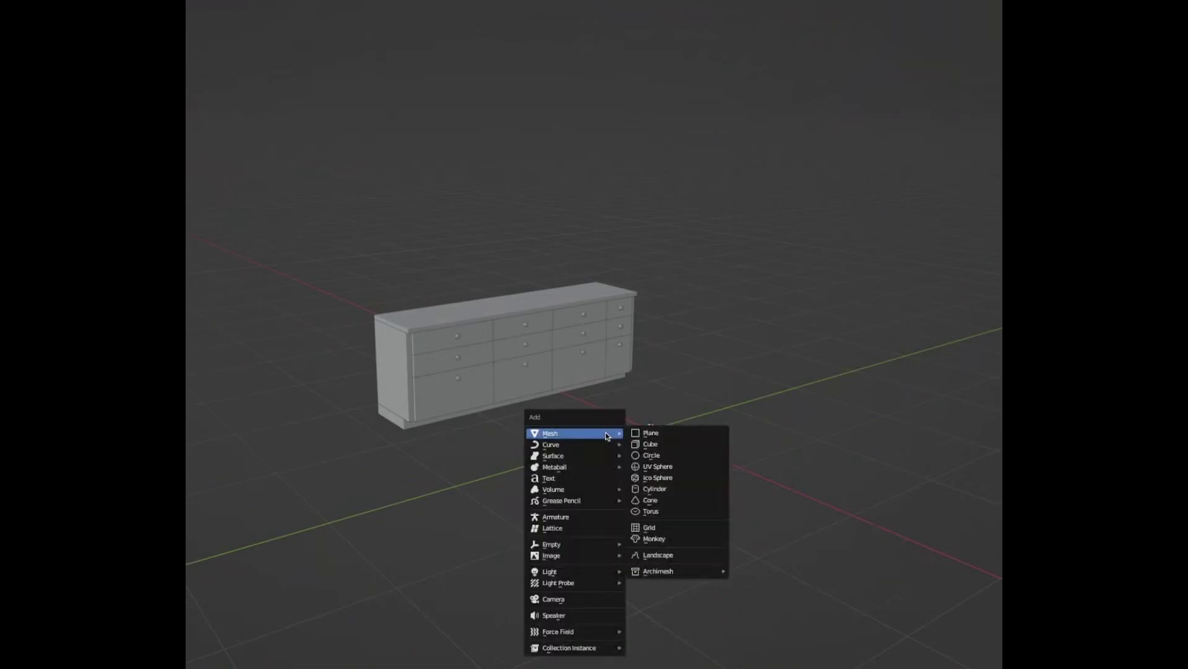
{"action": "left_click", "coordinate": [648, 429]}
{"action": "type", "text": "ry90"}
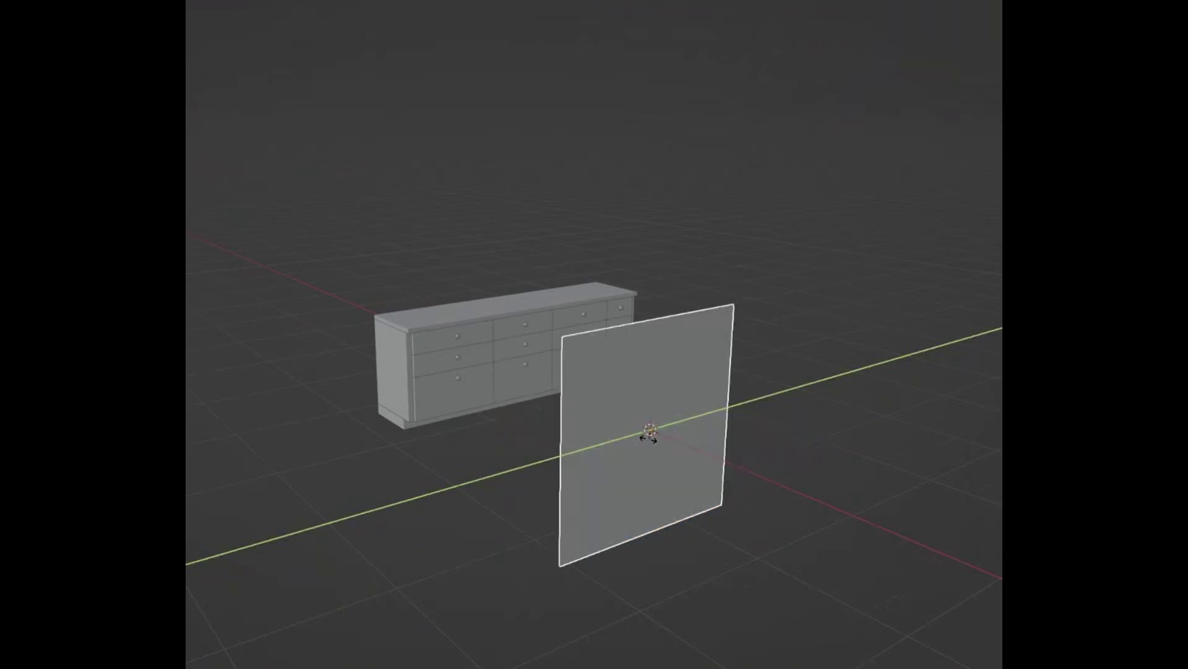
{"action": "key", "text": "Return"}
- Move the upright plane onto the countertop's back edge, aligning its lower corner with the countertop's corner
{"action": "key", "text": "g"}
{"action": "key", "text": "x"}
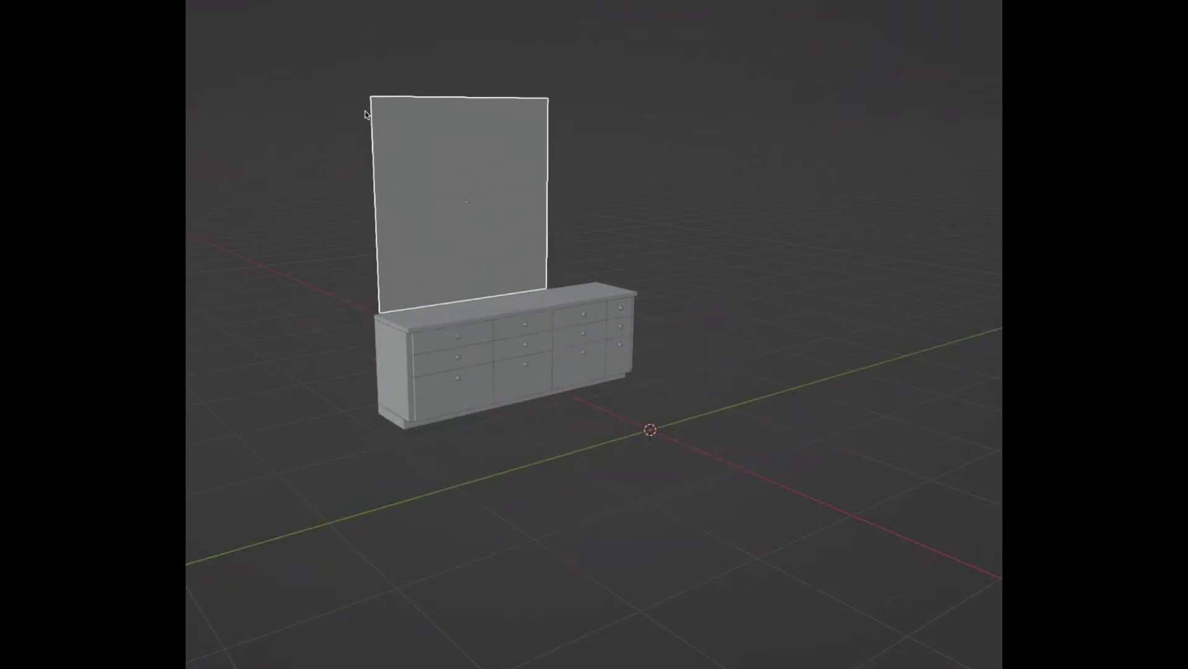
{"action": "left_click", "coordinate": [369, 115]}
{"action": "key", "text": "g"}
{"action": "left_click", "coordinate": [374, 314]}
- Lower the plane's top edge and extend its side edge along Y to span the full countertop length
{"action": "key", "text": "Tab"}
{"action": "left_click_drag", "start_coordinate": [322, 35], "coordinate": [601, 152]}
{"action": "left_click_drag", "start_coordinate": [464, 50], "coordinate": [451, 210]}
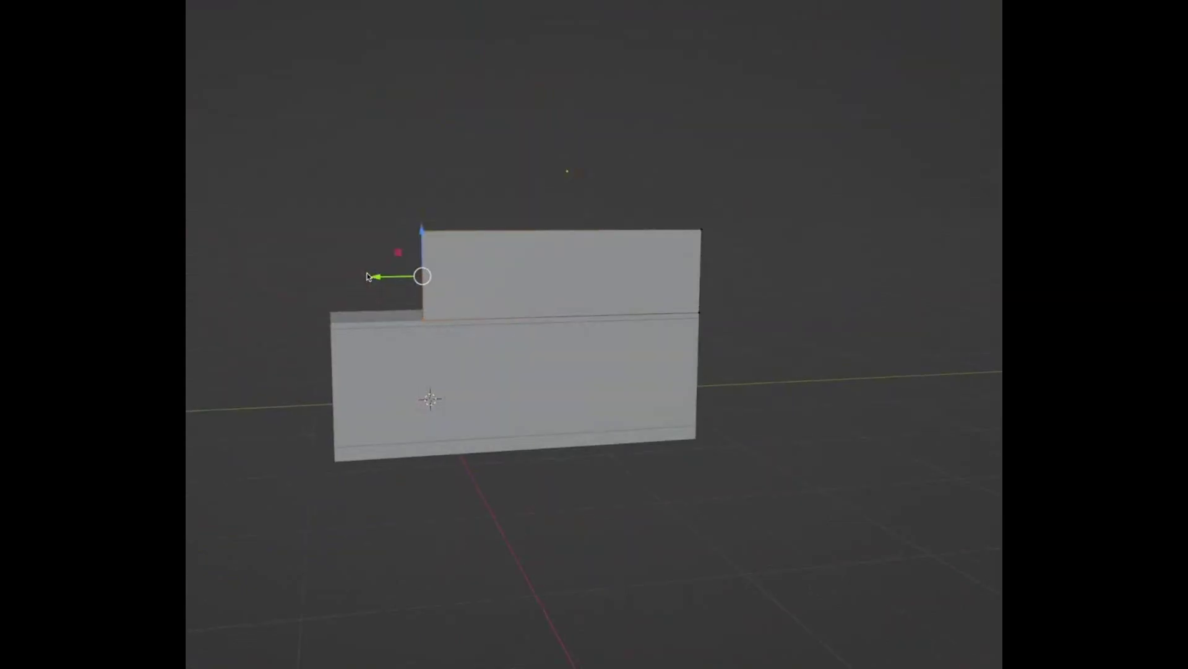
{"action": "left_click_drag", "start_coordinate": [373, 278], "coordinate": [326, 328]}
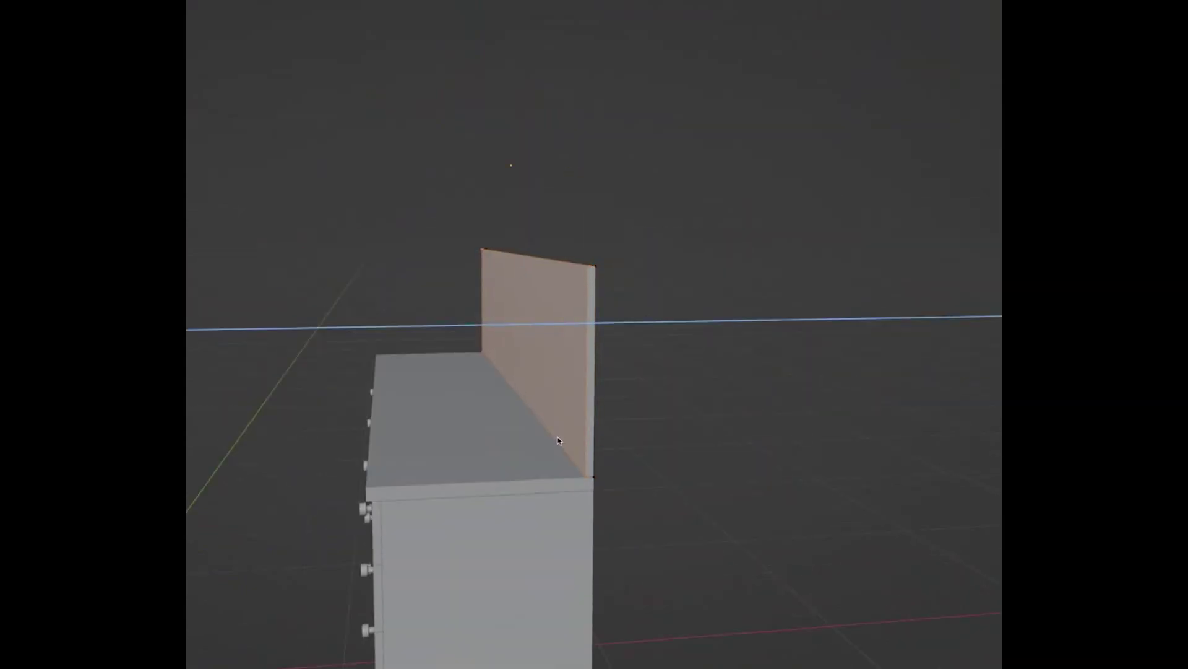
- Extrude the back panel slightly along its normal to give it thickness
{"action": "left_click", "coordinate": [560, 441]}
{"action": "middle_click_drag", "start_coordinate": [525, 351], "coordinate": [569, 360]}
{"action": "scroll", "coordinate": [571, 361], "scroll_direction": "down", "scroll_amount": 1}
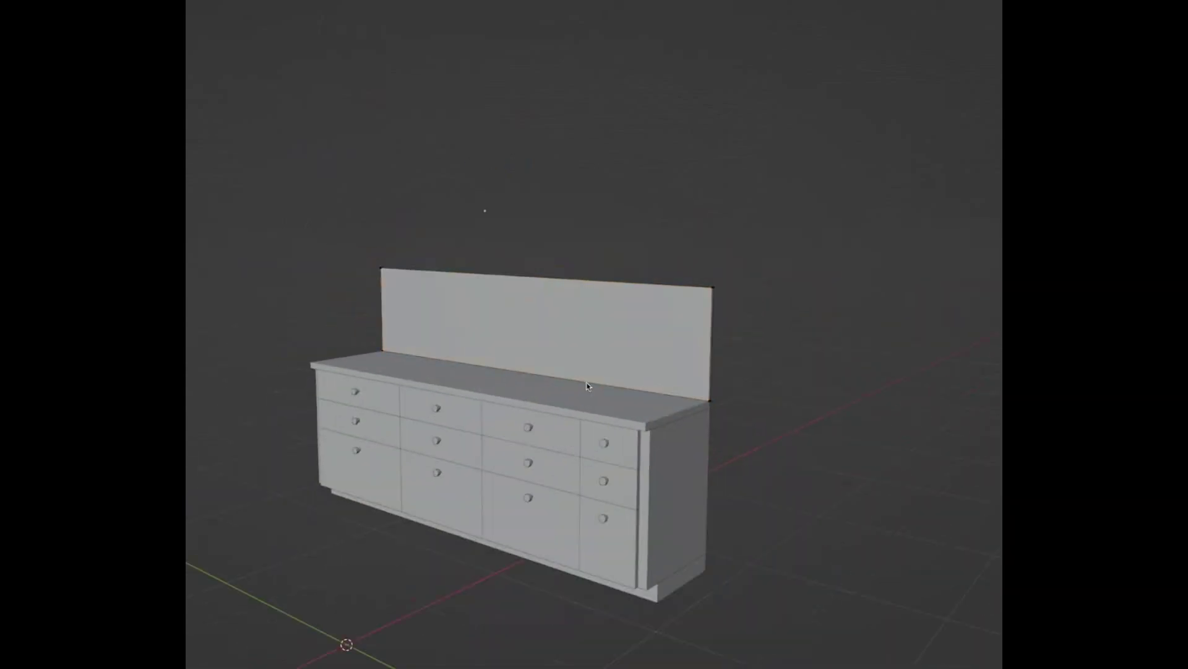
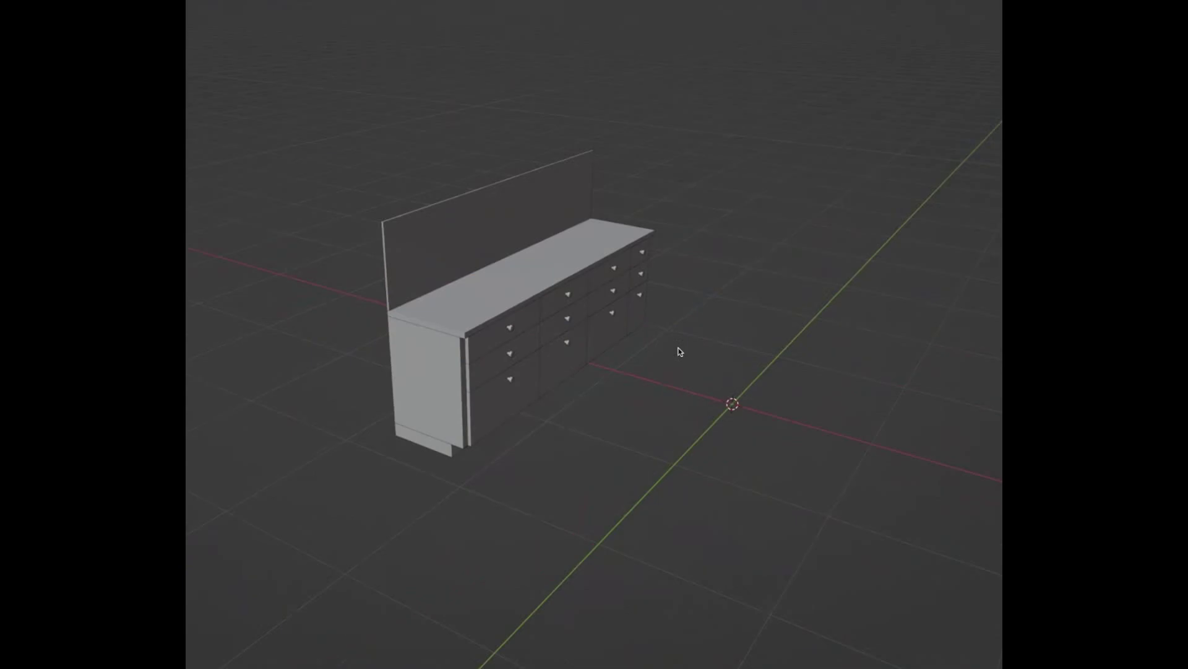
- Add a plane and snap its corner to the near upper corner of the back panel
{"action": "key", "text": "shift+a"}
{"action": "mouse_move", "coordinate": [681, 345]}
{"action": "left_click", "coordinate": [722, 343]}
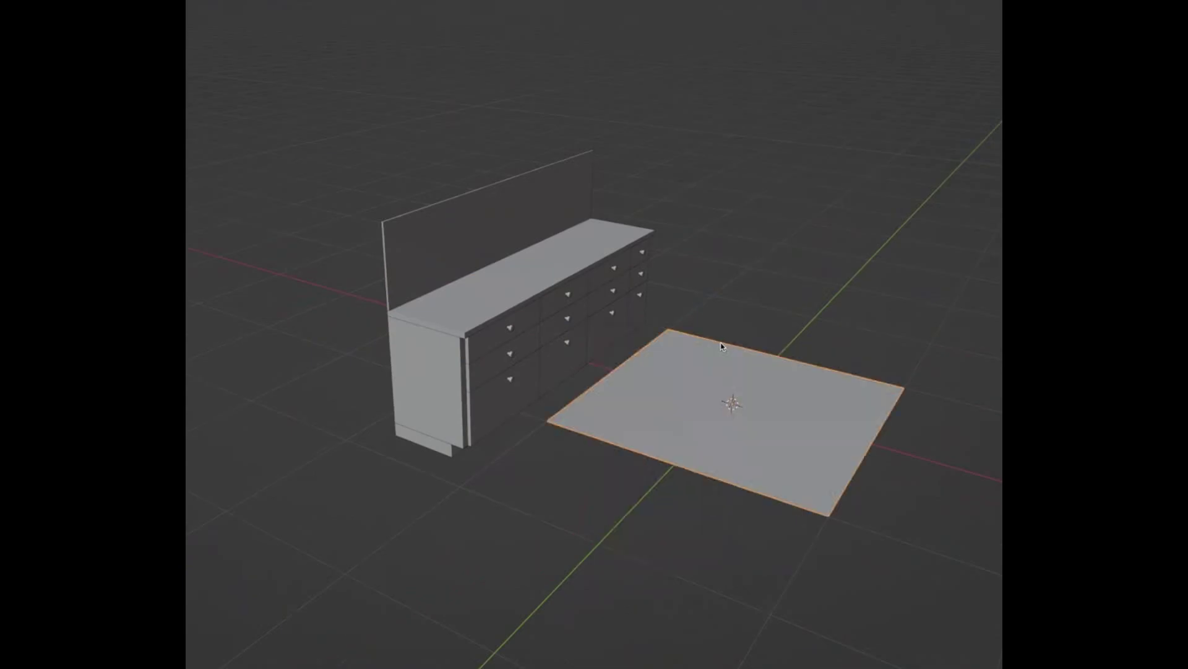
{"action": "key", "text": "g"}
{"action": "left_click", "coordinate": [385, 223]}
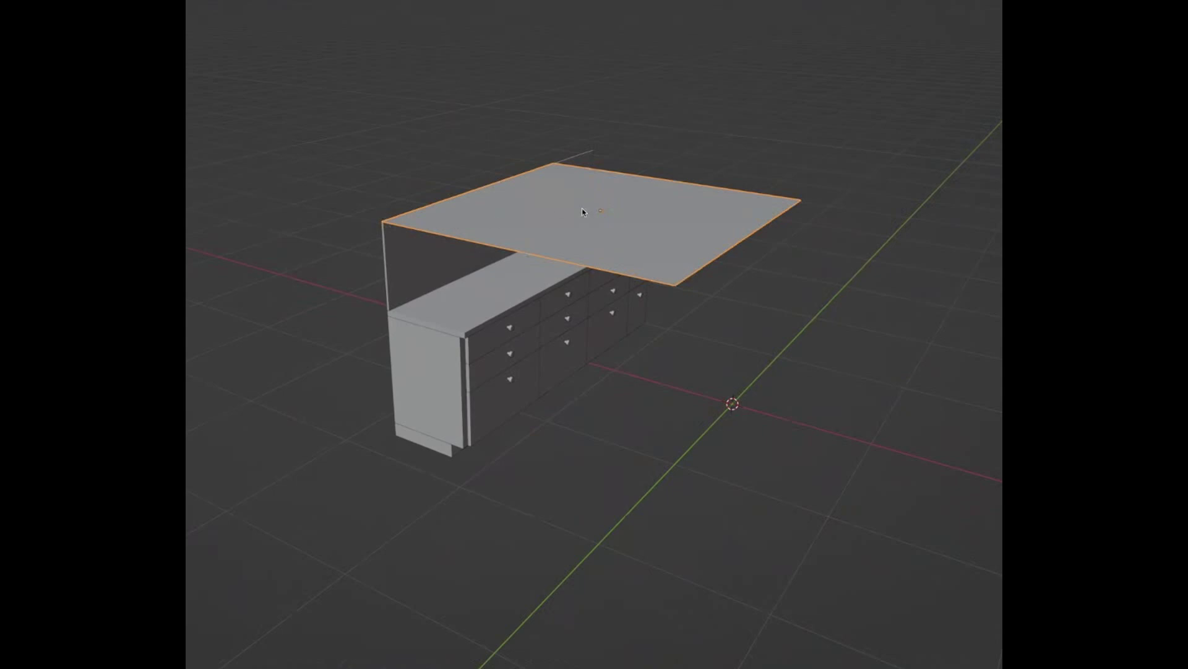
- Move the plane's outer edge inward along X to reduce it to wall-cabinet depth
{"action": "key", "text": "Tab"}
{"action": "left_click_drag", "start_coordinate": [888, 374], "coordinate": [638, 173]}
{"action": "key", "text": "x"}
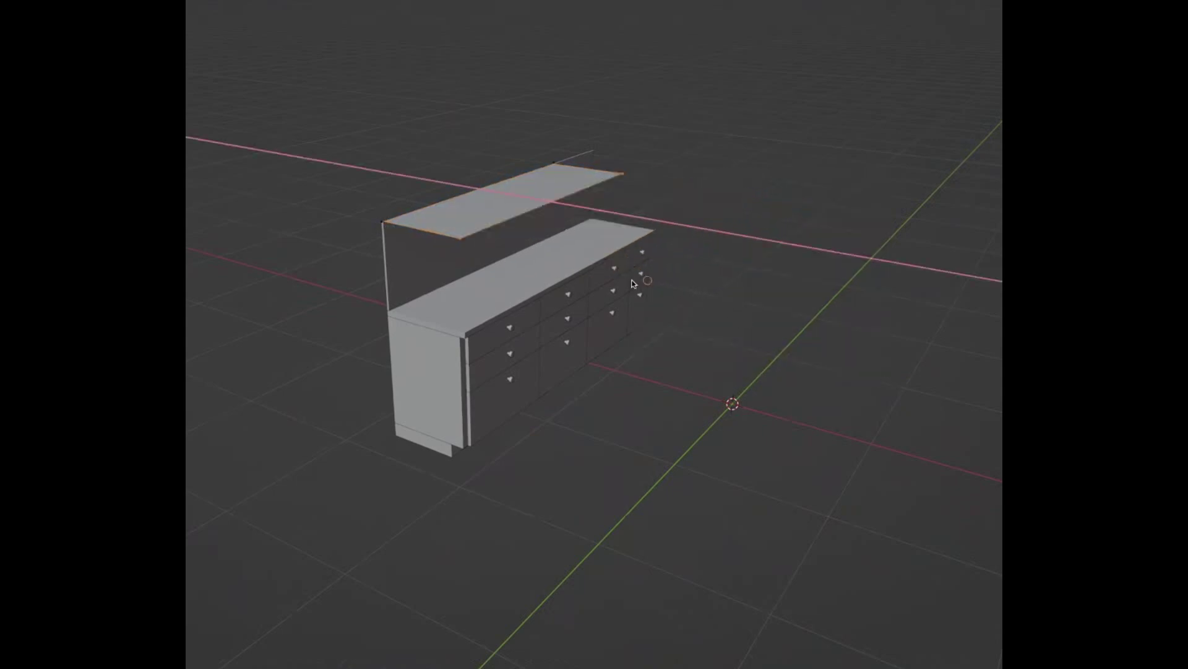
{"action": "left_click", "coordinate": [525, 239]}
- Extrude the plane upward into a wall-cabinet box and extend its end face along Y to the back panel's end
{"action": "middle_click_drag", "start_coordinate": [762, 248], "coordinate": [594, 253]}
{"action": "key", "text": "a"}
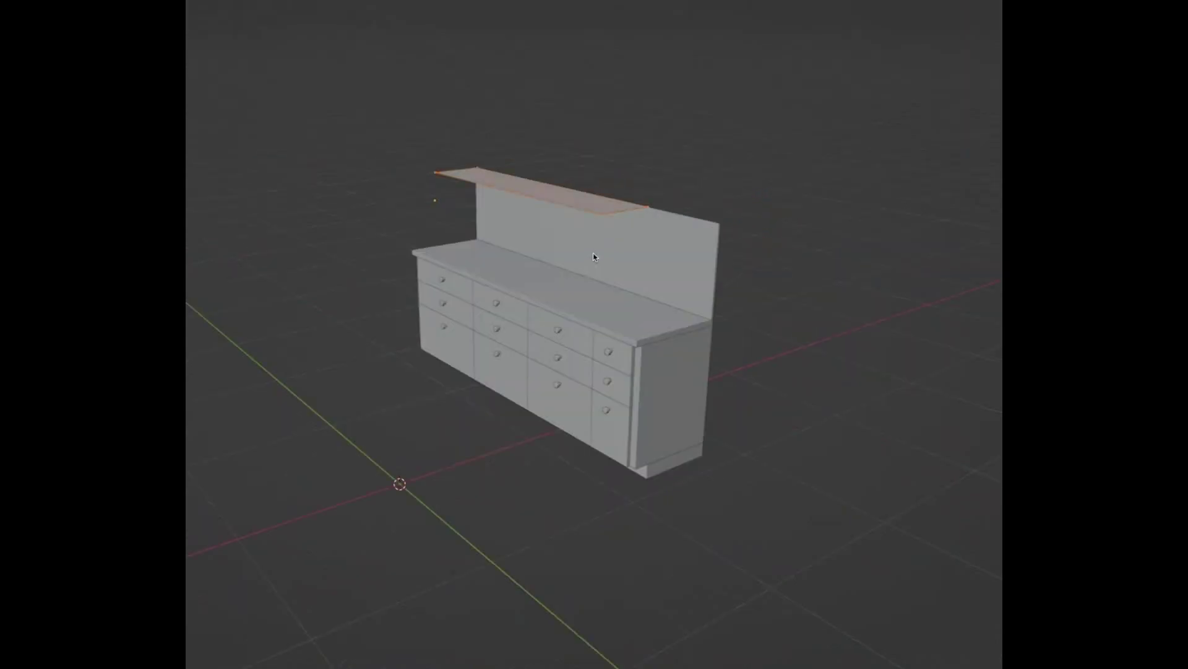
{"action": "key", "text": "e"}
{"action": "left_click", "coordinate": [655, 109]}
{"action": "middle_click_drag", "start_coordinate": [655, 109], "coordinate": [704, 211]}
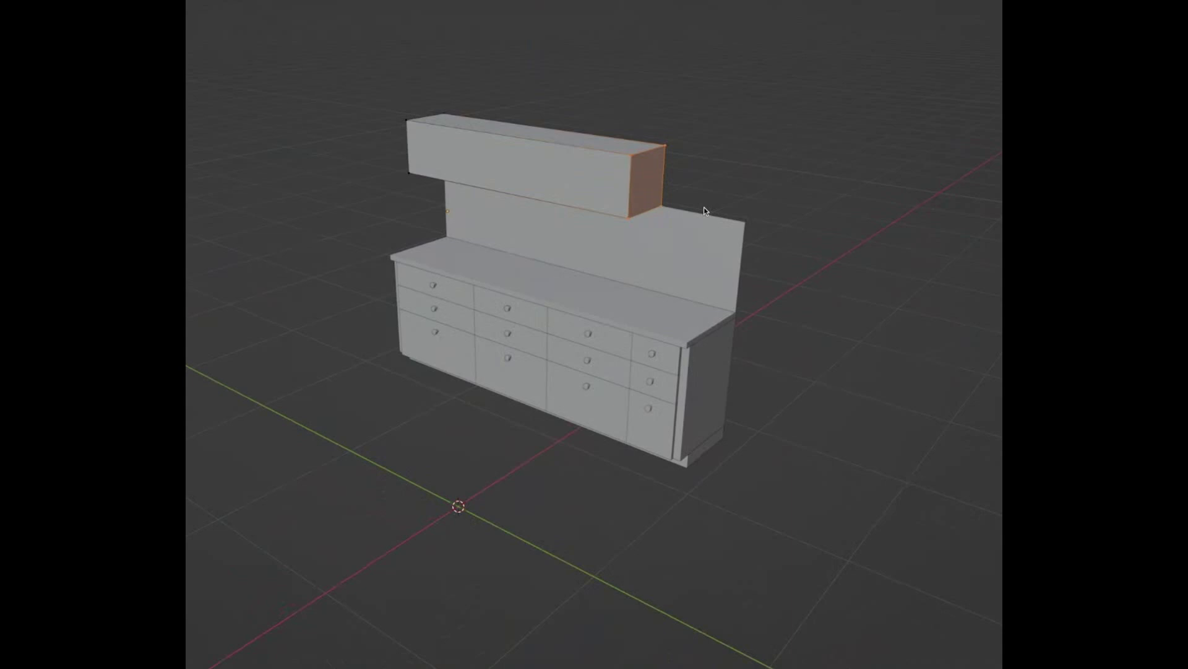
{"action": "key", "text": "g"}
{"action": "key", "text": "y"}
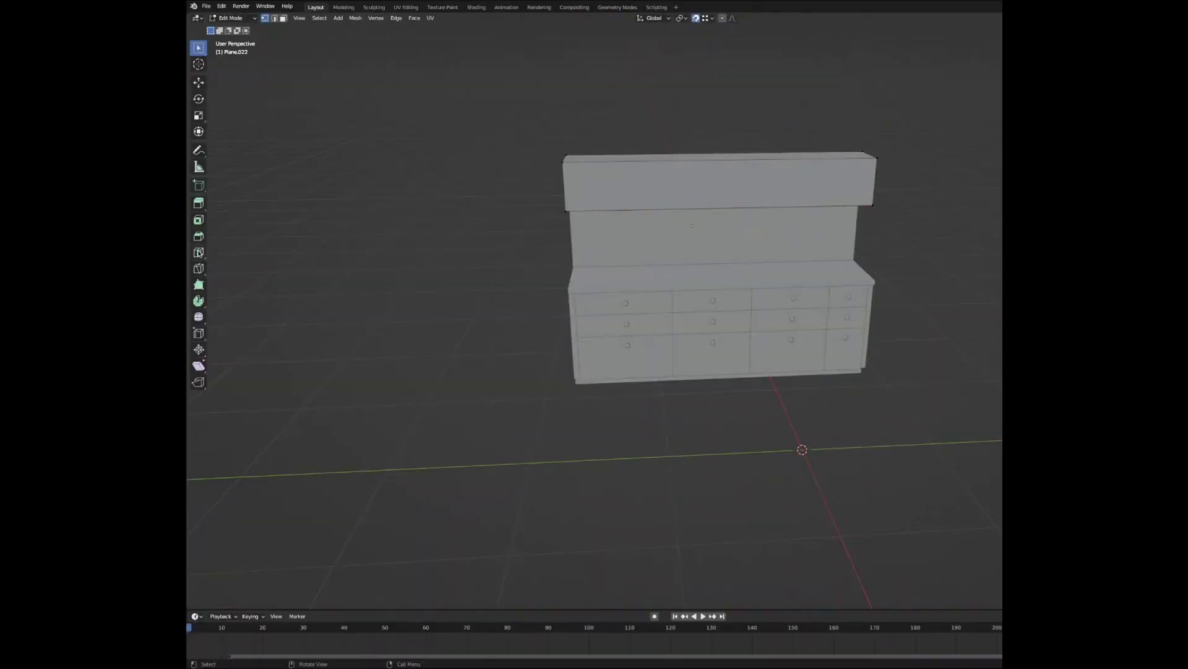
- Divide the wall cabinet with three vertical loop cuts at factors -0.2, 0.7 and -0.6
{"action": "left_click", "coordinate": [690, 182]}
{"action": "left_click_drag", "start_coordinate": [310, 537], "coordinate": [319, 541]}
{"action": "left_click", "coordinate": [320, 541]}
{"action": "type", "text": "0.7"}
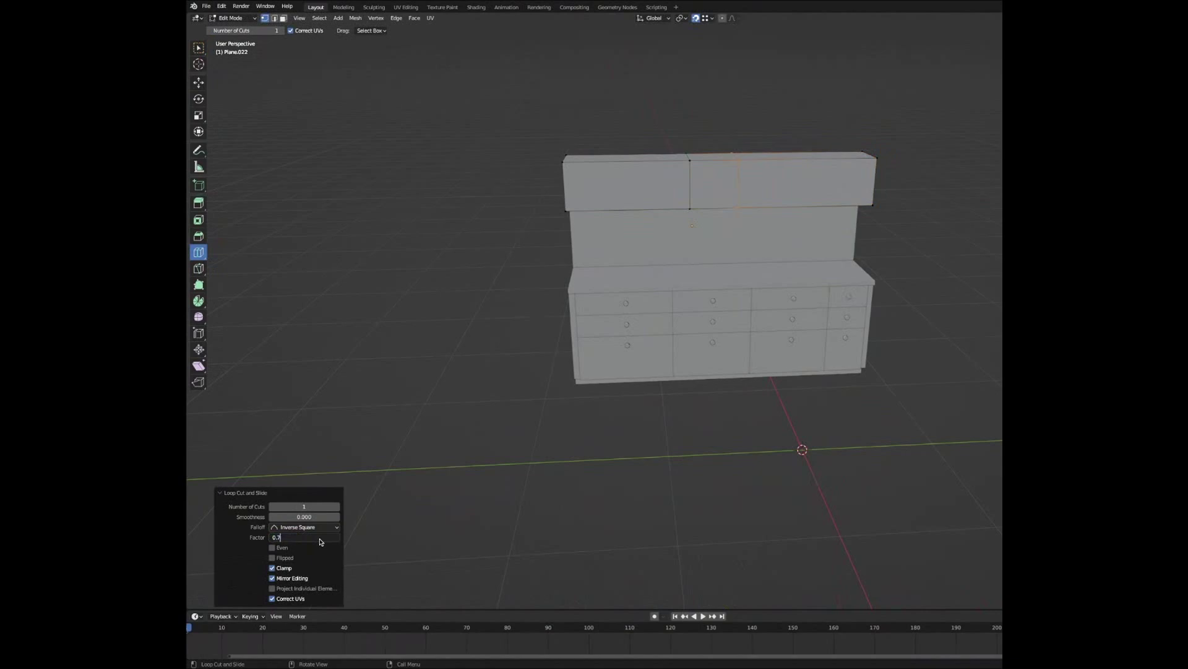
{"action": "type", "text": "00"}
{"action": "key", "text": "Return"}
{"action": "left_click", "coordinate": [797, 208]}
{"action": "left_click", "coordinate": [313, 538]}
{"action": "type", "text": "-0.6"}
{"action": "key", "text": "Return"}
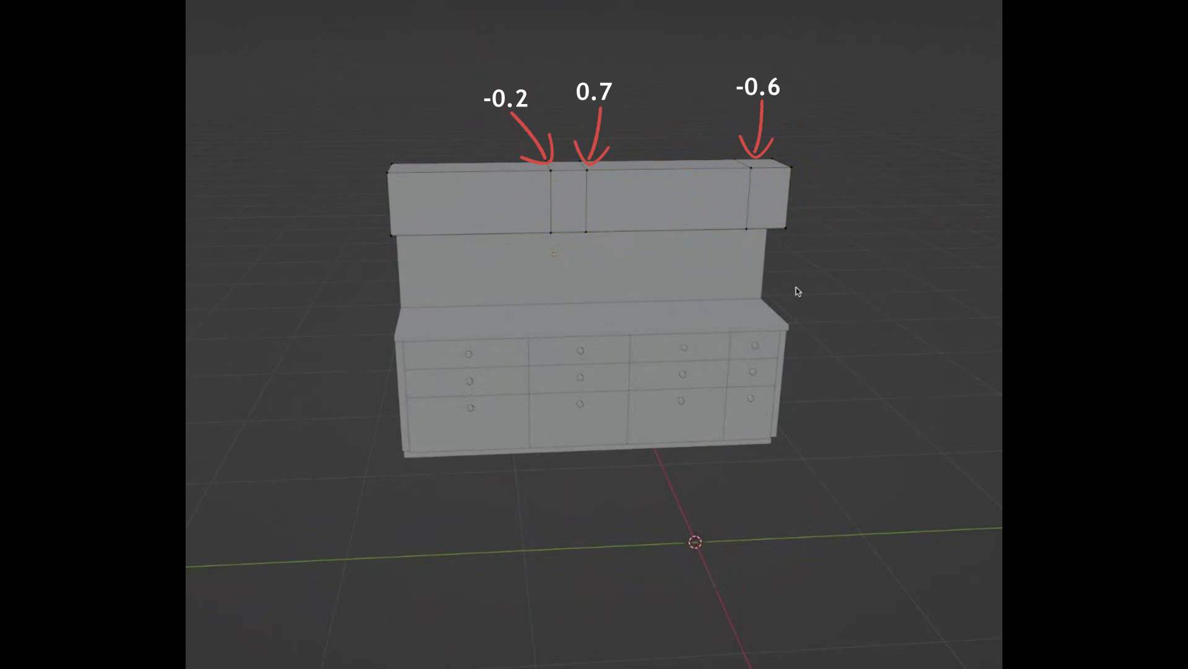
- Separate the wall cabinet's sections into individual objects, using X-ray to select through the geometry
{"action": "key", "text": "alt+z"}
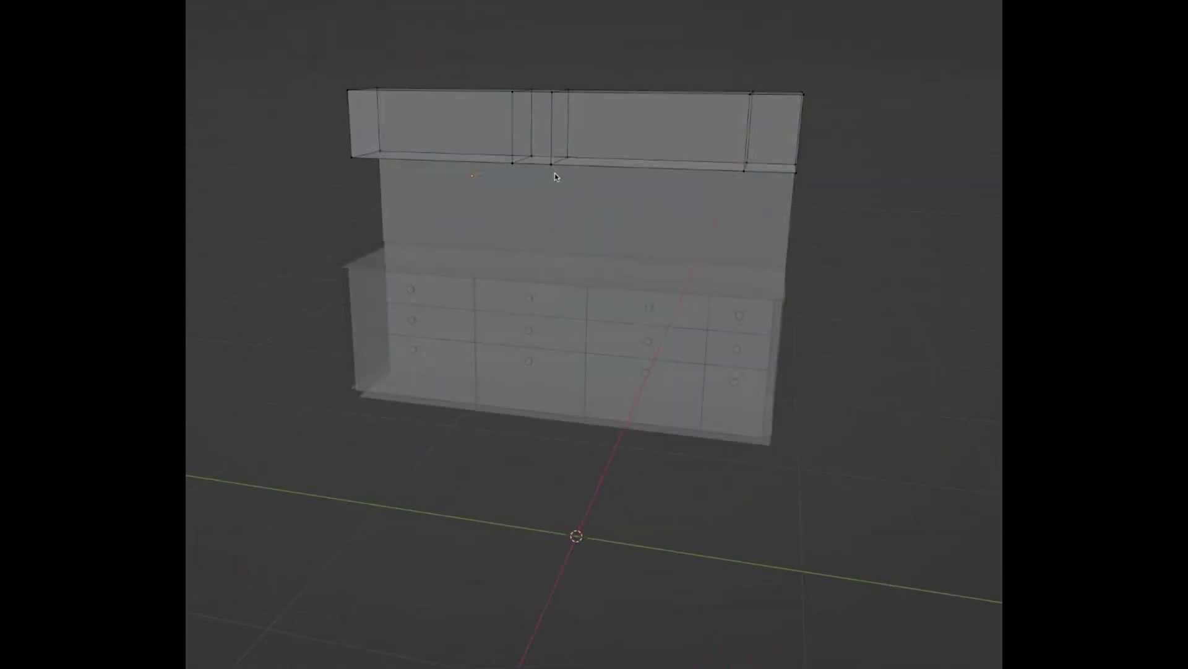
{"action": "mouse_move", "coordinate": [539, 175]}
{"action": "left_mouse_down"}
{"action": "mouse_move", "coordinate": [413, 66]}
{"action": "mouse_move", "coordinate": [340, 44]}
{"action": "left_mouse_up"}
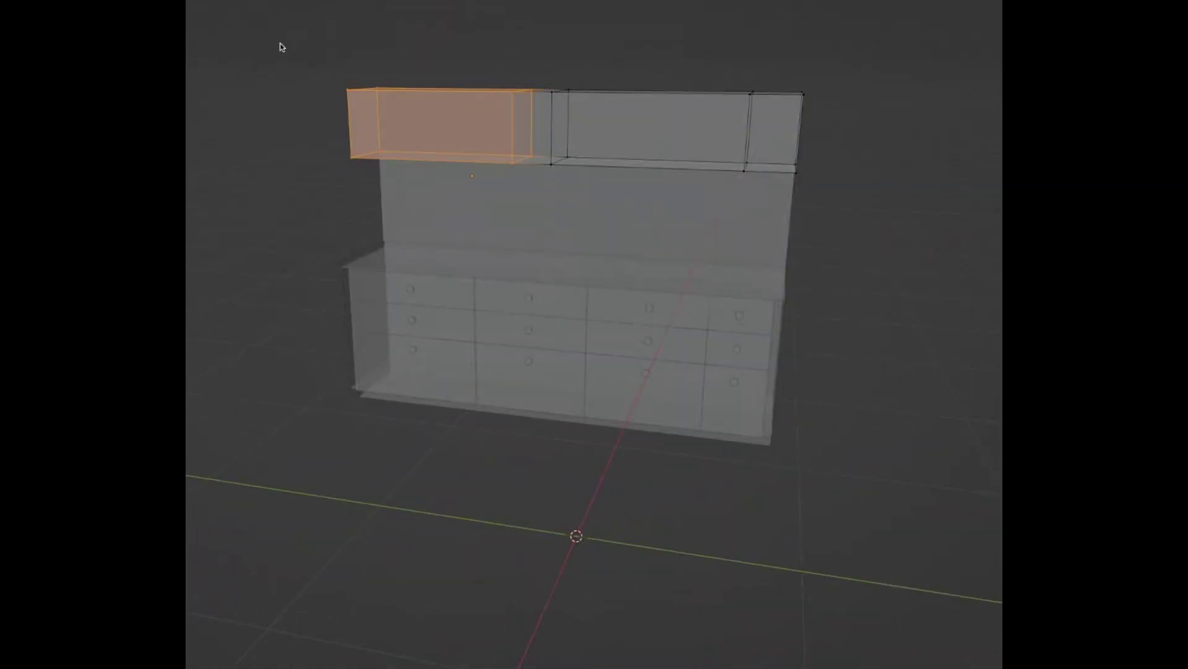
{"action": "key", "text": "p"}
{"action": "left_click", "coordinate": [448, 128]}
{"action": "key", "text": "l"}
{"action": "key", "text": "p"}
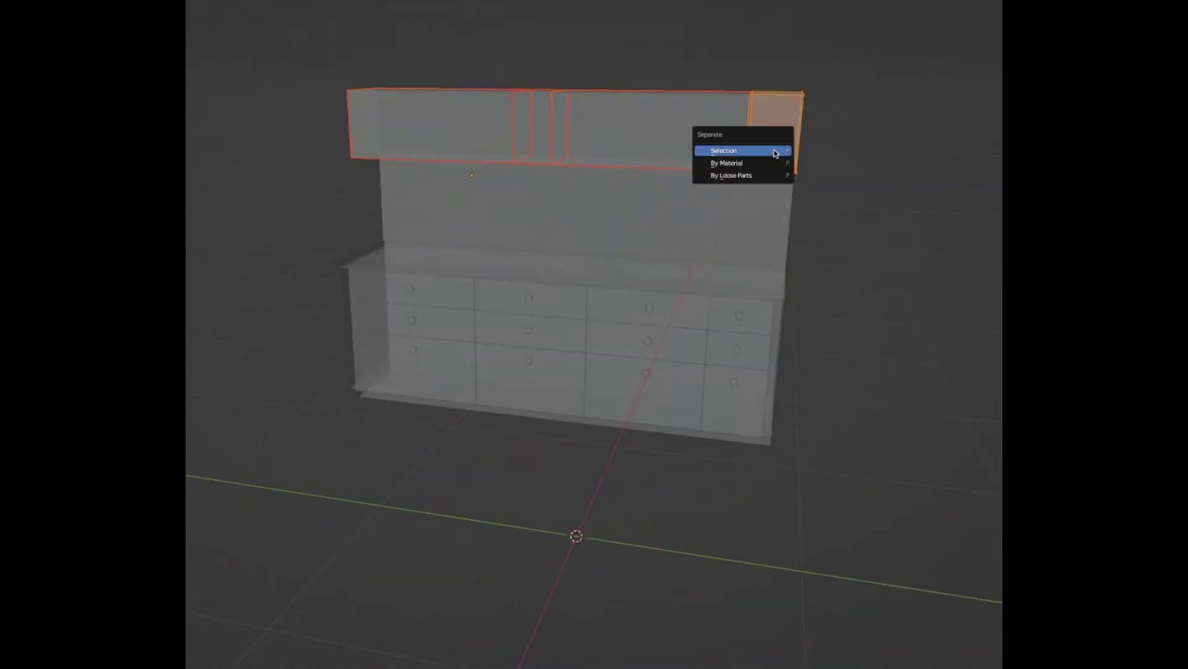
{"action": "left_click", "coordinate": [775, 154]}
{"action": "key", "text": "Tab"}
{"action": "key", "text": "alt+z"}
{"action": "key", "text": "alt+a"}
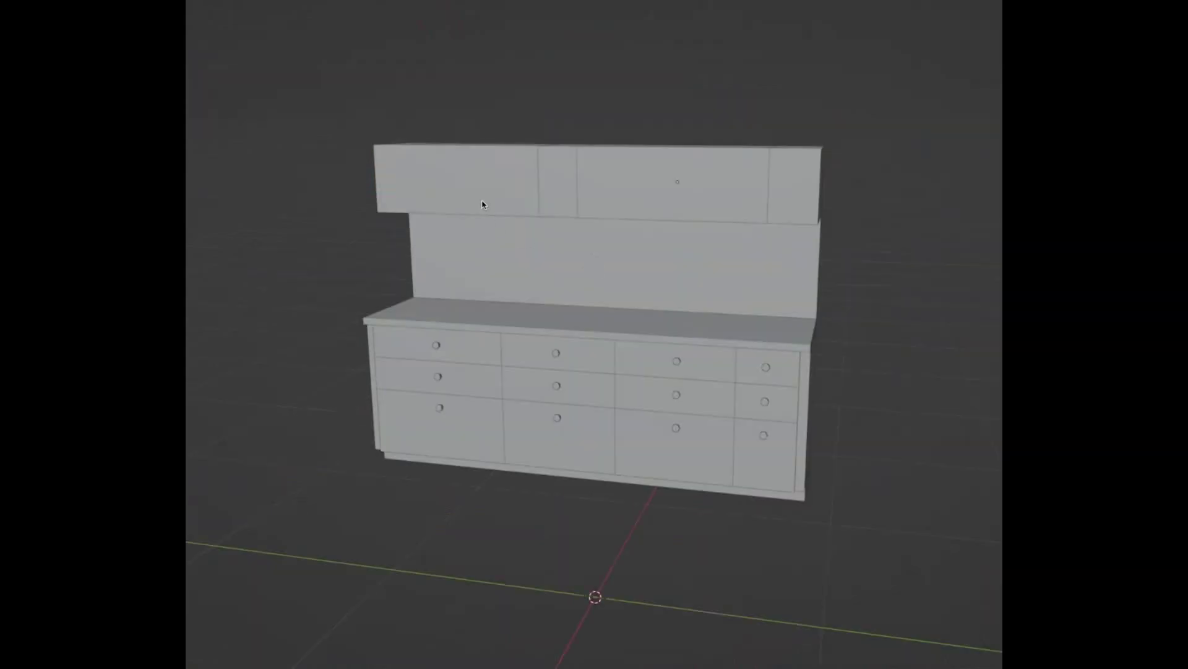
- Inset the front faces of the two wide wall-cabinet sections by 0.015 m
{"action": "left_click", "coordinate": [482, 198]}
{"action": "left_click", "coordinate": [707, 189], "text": "shift"}
{"action": "key", "text": "Tab"}
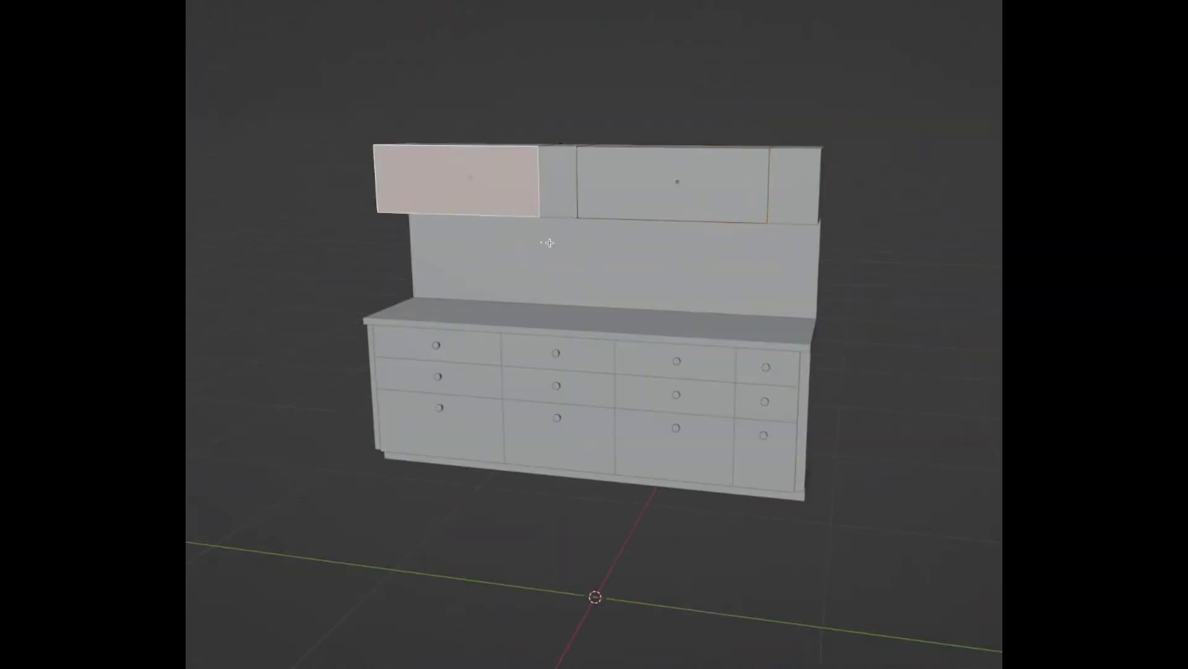
{"action": "left_click", "coordinate": [694, 193], "text": "shift"}
{"action": "key", "text": "i"}
{"action": "left_click", "coordinate": [395, 483]}
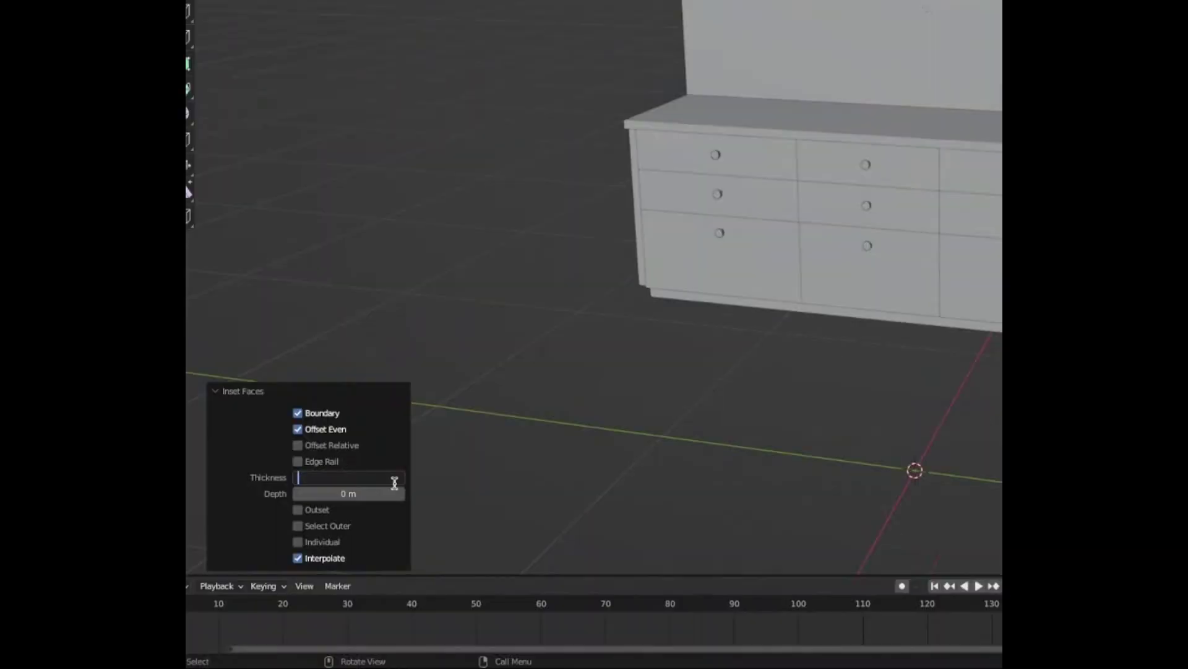
{"action": "type", "text": "0.015"}
{"action": "key", "text": "Return"}
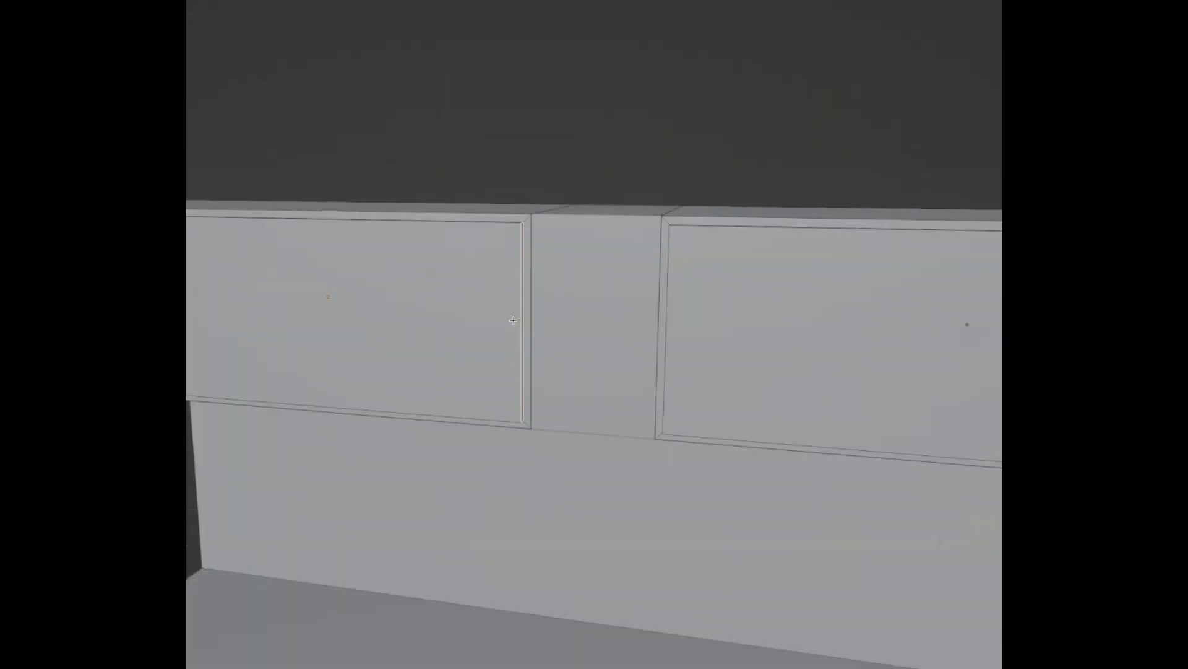
- Divide the first wide cabinet section, at the box's far-left end, with two evenly spaced vertical loop cuts
{"action": "key", "text": "ctrl+r"}
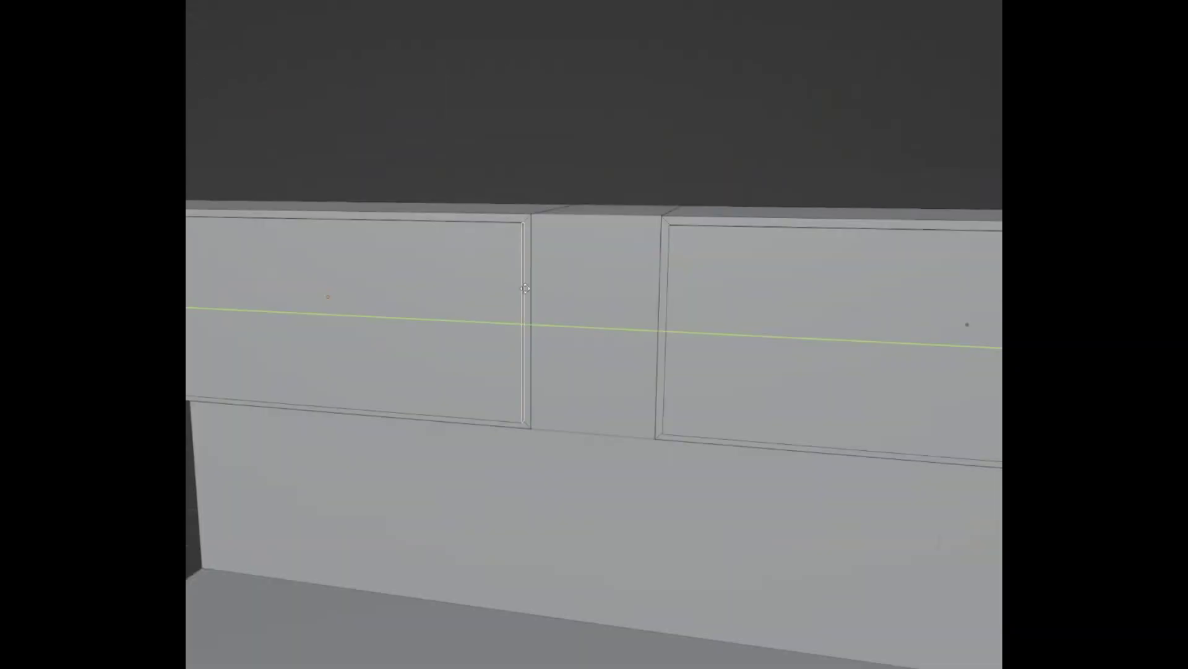
{"action": "key", "text": "Escape"}
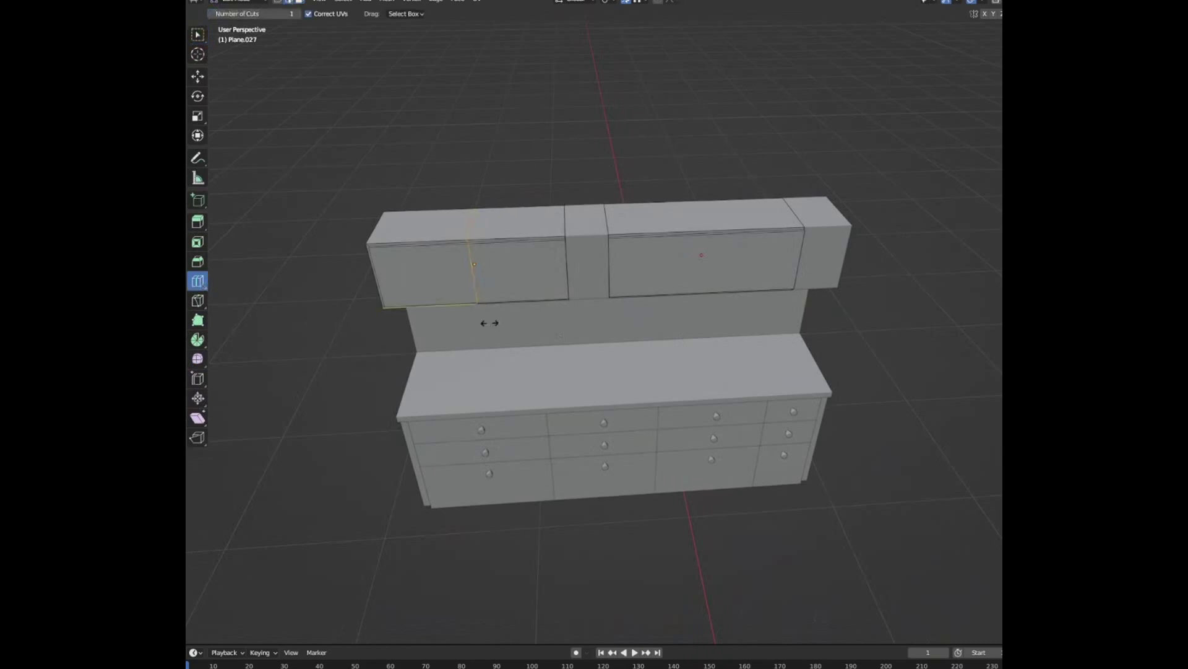
{"action": "left_click", "coordinate": [474, 285]}
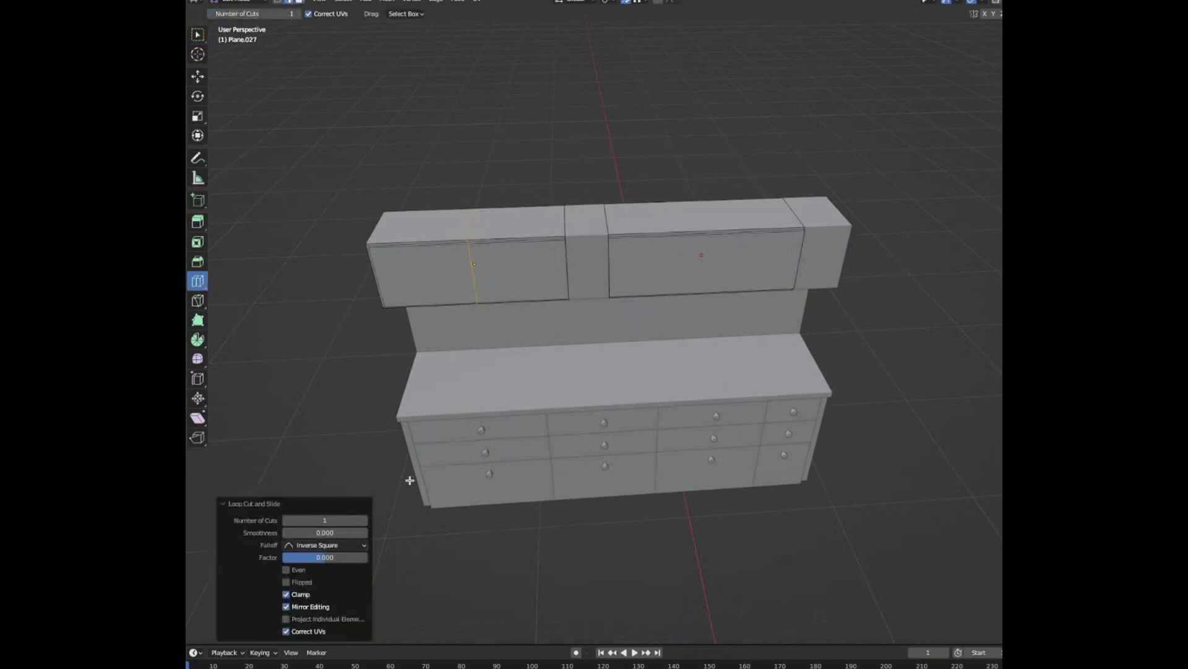
{"action": "left_click", "coordinate": [364, 520]}
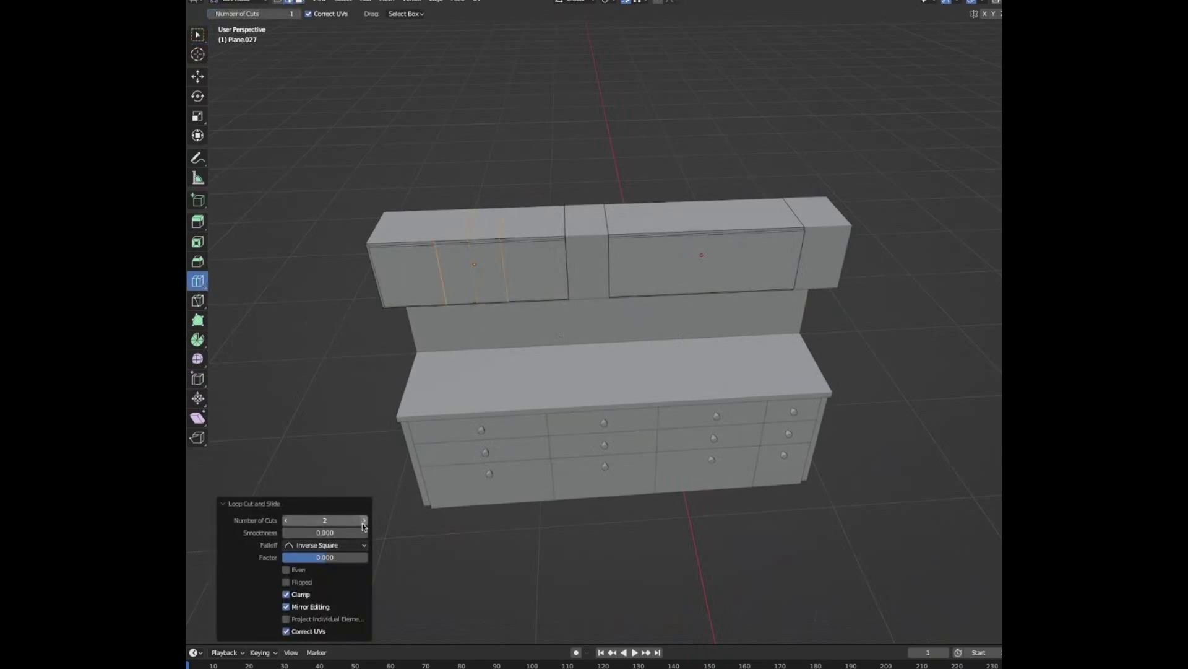
- Add a single vertical loop cut to the other wide cabinet section with factor 0.25
{"action": "left_click", "coordinate": [706, 298]}
{"action": "left_click", "coordinate": [335, 557]}
{"action": "type", "text": "0"}
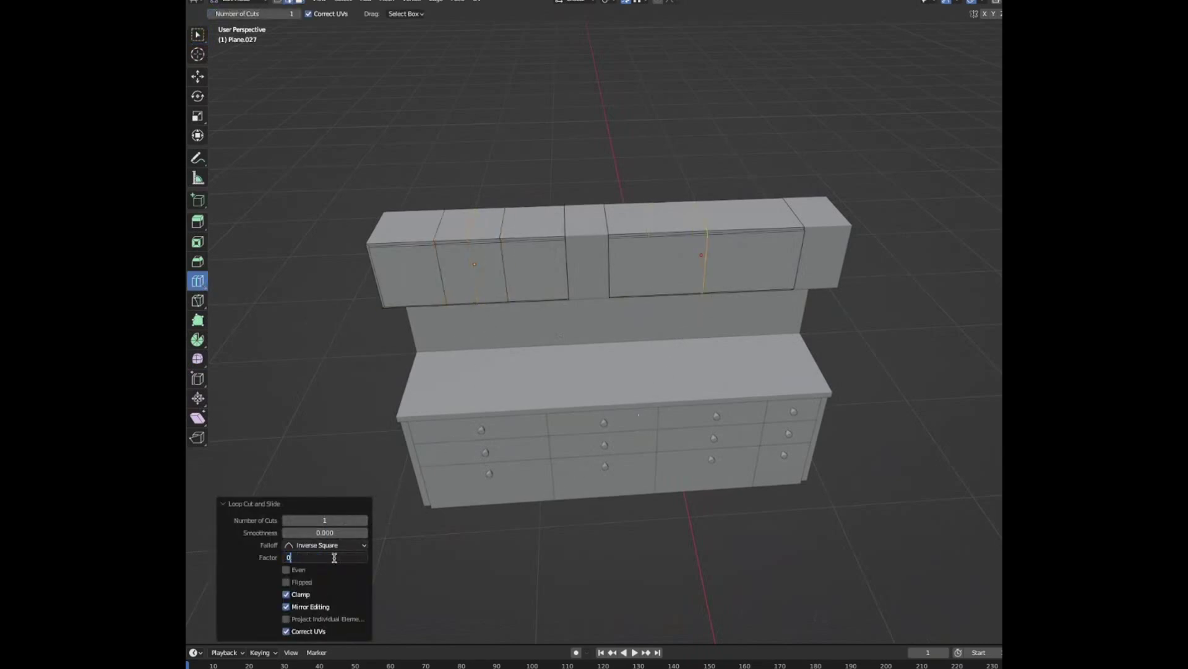
{"action": "type", "text": "0.25"}
{"action": "key", "text": "Return"}
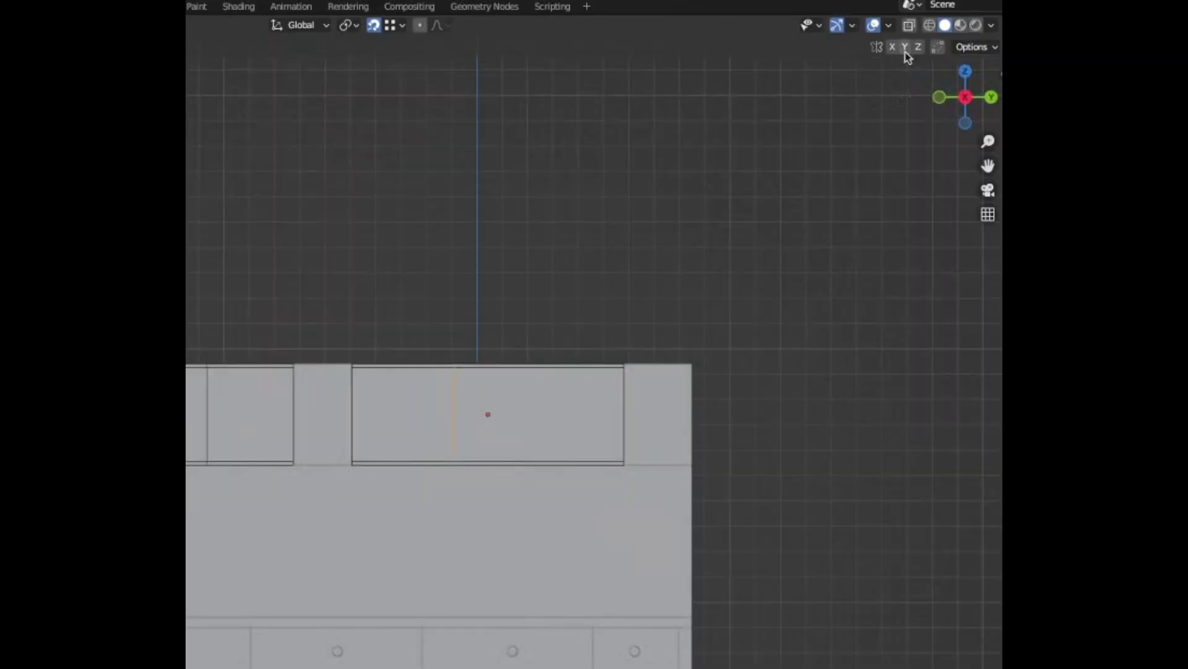
- In X-ray, align the outer top and bottom vertices of the first door division with its inner vertices along Y
{"action": "left_click", "coordinate": [908, 27]}
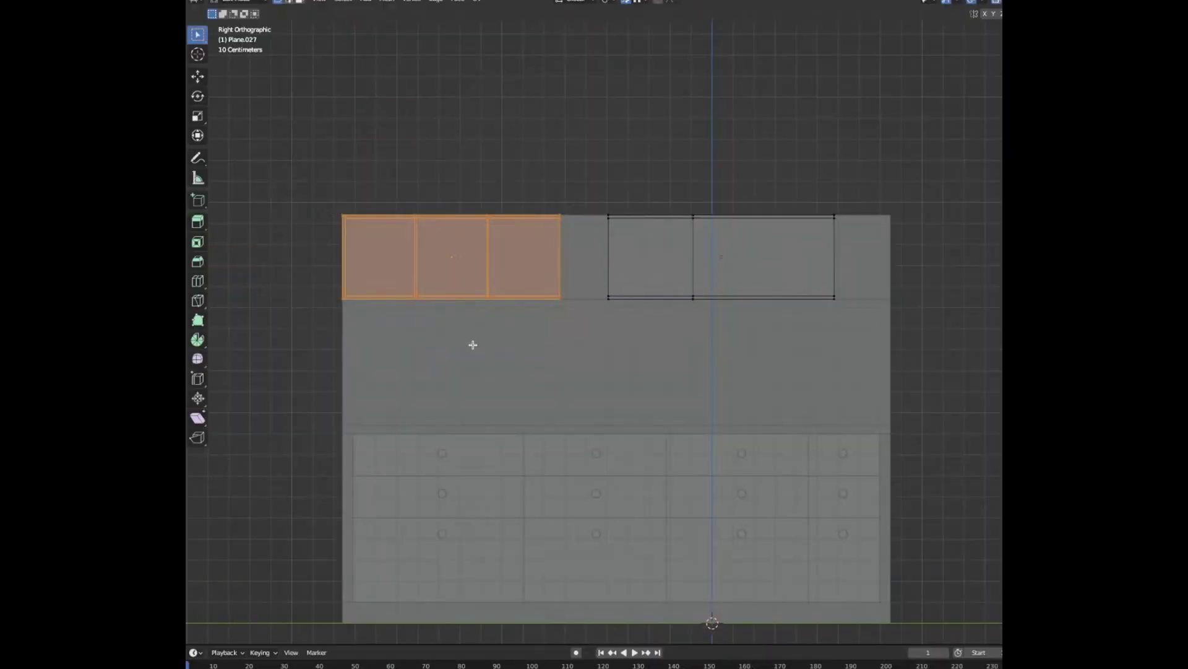
{"action": "key", "text": "KP_Decimal"}
{"action": "left_click", "coordinate": [595, 450]}
{"action": "left_click", "coordinate": [550, 422]}
{"action": "key", "text": "g"}
{"action": "key", "text": "y"}
{"action": "left_click", "coordinate": [557, 408]}
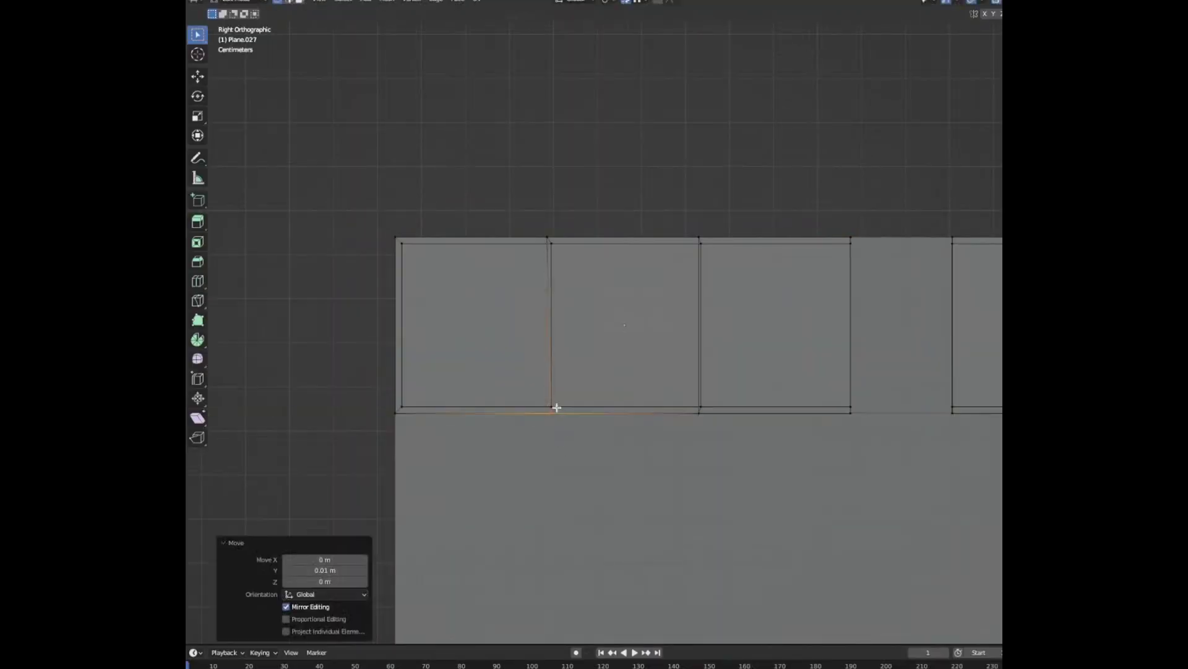
{"action": "left_click", "coordinate": [549, 238]}
{"action": "key", "text": "g"}
{"action": "key", "text": "y"}
{"action": "left_click", "coordinate": [553, 405]}
- Align the outer top and bottom vertices of the second door division with its inner vertices along Y
{"action": "left_click", "coordinate": [699, 238]}
{"action": "key", "text": "g"}
{"action": "key", "text": "y"}
{"action": "left_click", "coordinate": [702, 406]}
{"action": "left_click", "coordinate": [701, 413]}
{"action": "key", "text": "g"}
{"action": "key", "text": "y"}
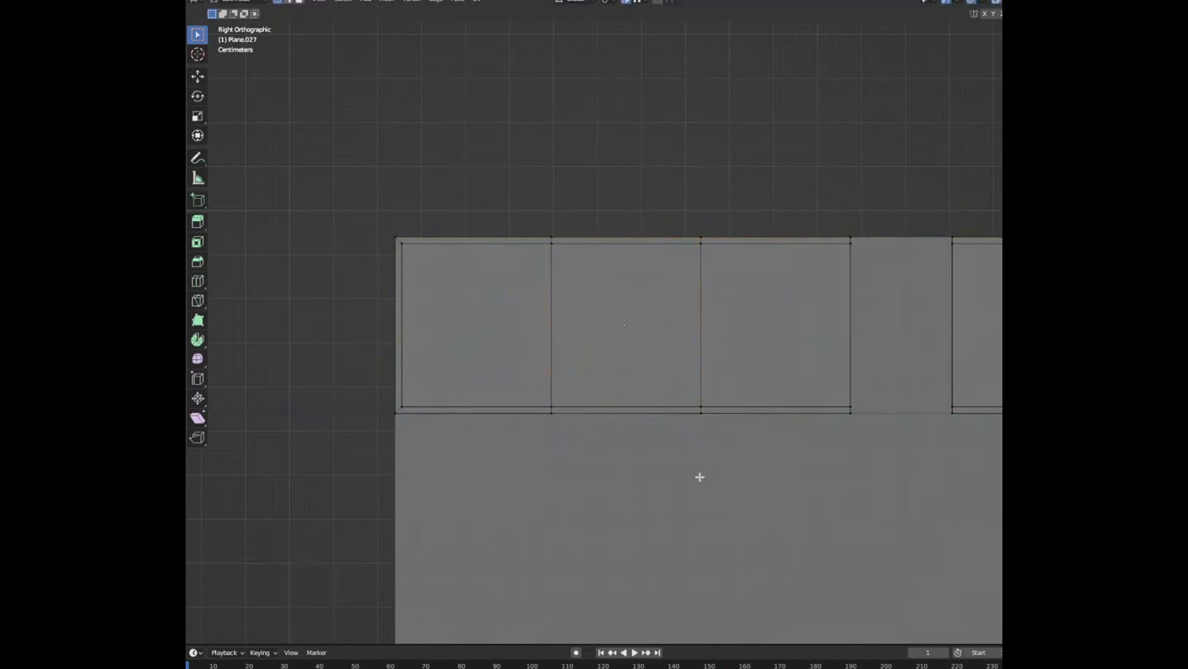
- Bevel the three vertical door-division edges across both wide sections with a width of 0.002 m
{"action": "scroll", "coordinate": [700, 477], "scroll_direction": "down", "scroll_amount": 3}
{"action": "middle_click_drag", "start_coordinate": [700, 476], "coordinate": [381, 497], "text": "shift"}
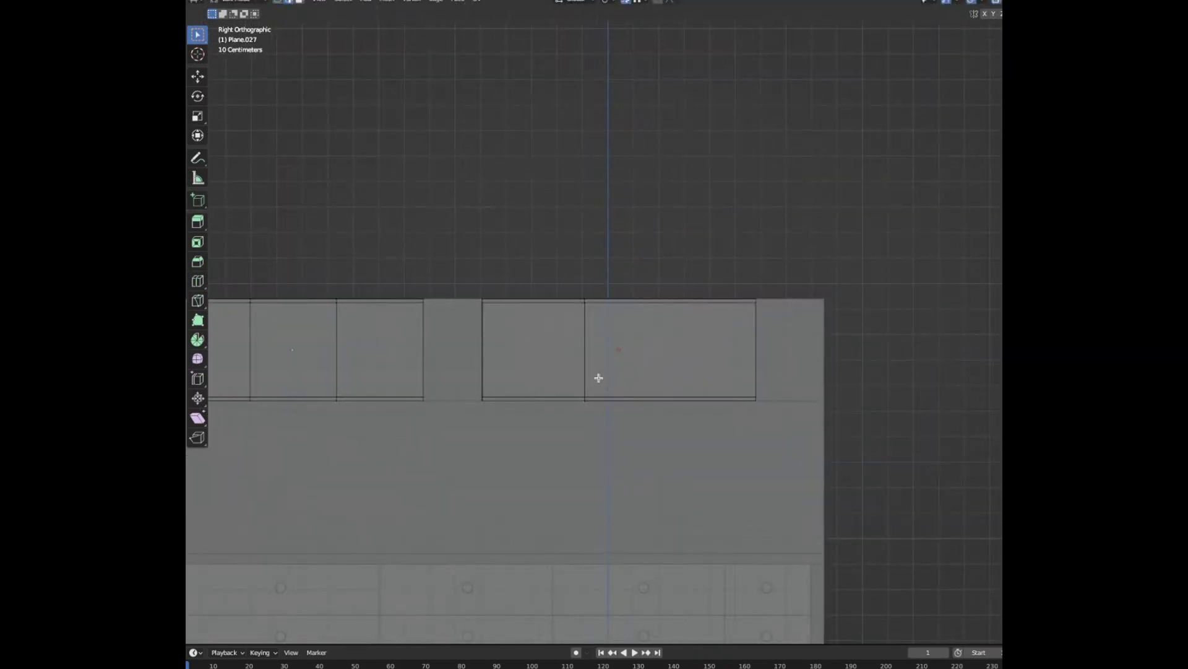
{"action": "left_click_drag", "start_coordinate": [548, 265], "coordinate": [613, 416]}
{"action": "middle_click_drag", "start_coordinate": [371, 372], "coordinate": [661, 307], "text": "shift"}
{"action": "left_click_drag", "start_coordinate": [521, 191], "coordinate": [552, 349], "text": "shift"}
{"action": "left_click_drag", "start_coordinate": [614, 192], "coordinate": [654, 348], "text": "shift"}
{"action": "middle_click_drag", "start_coordinate": [831, 398], "coordinate": [687, 363], "text": "shift"}
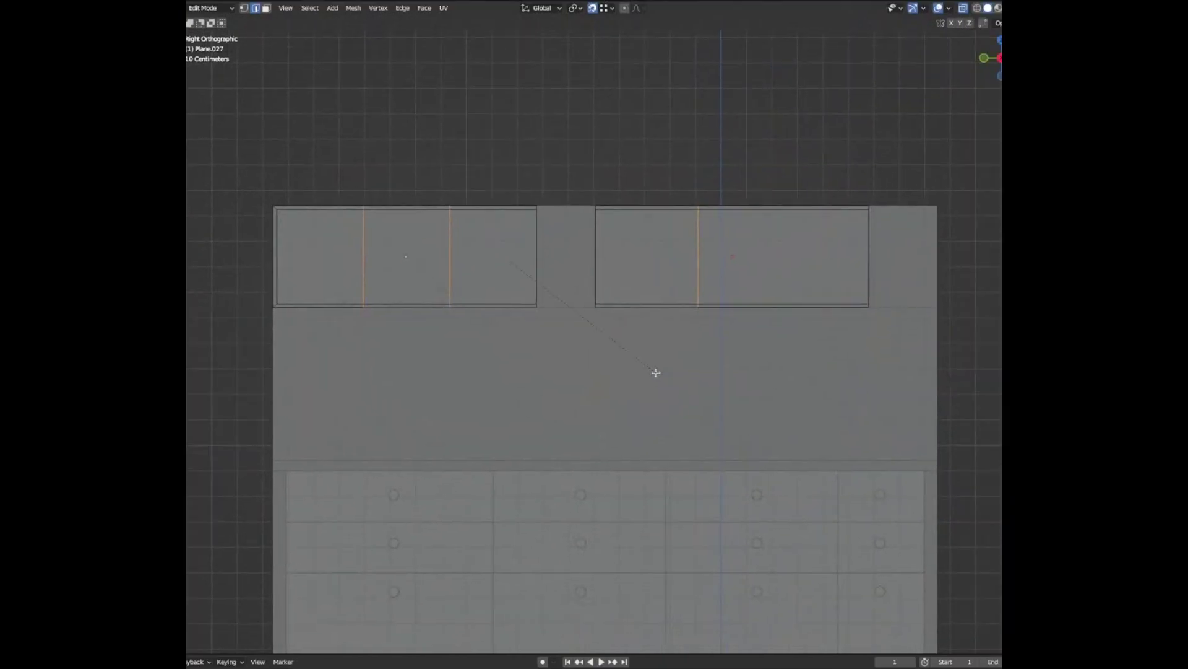
{"action": "left_click", "coordinate": [656, 372]}
{"action": "double_click", "coordinate": [318, 470]}
{"action": "type", "text": "0.0"}
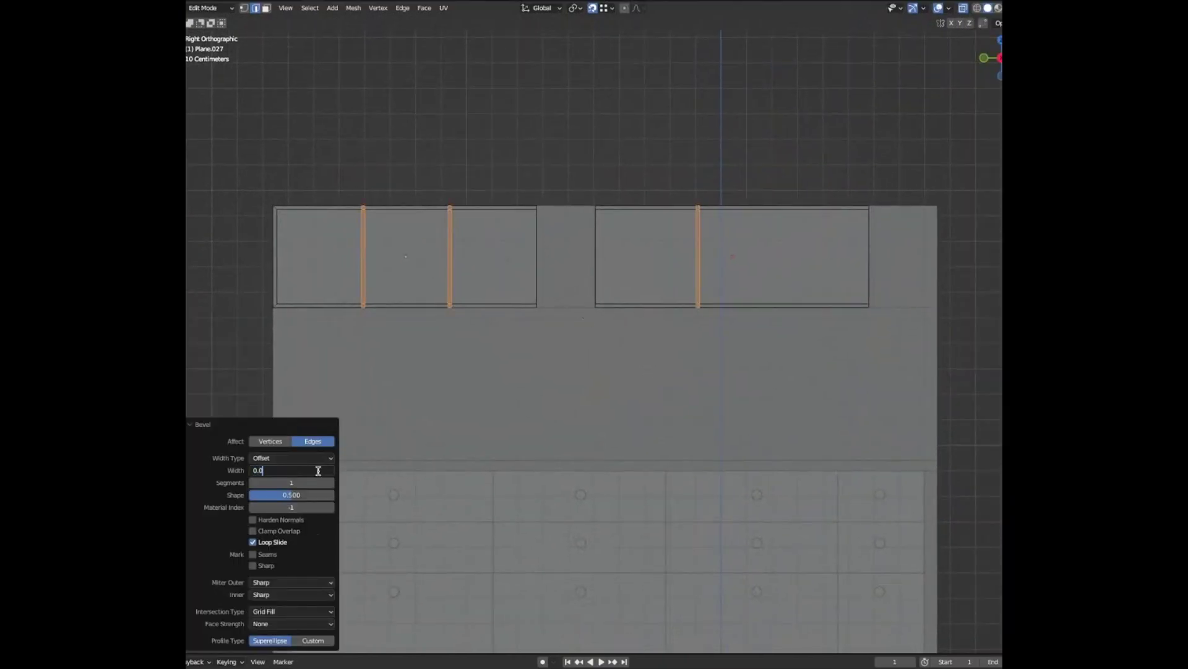
{"action": "type", "text": "02"}
{"action": "key", "text": "Return"}
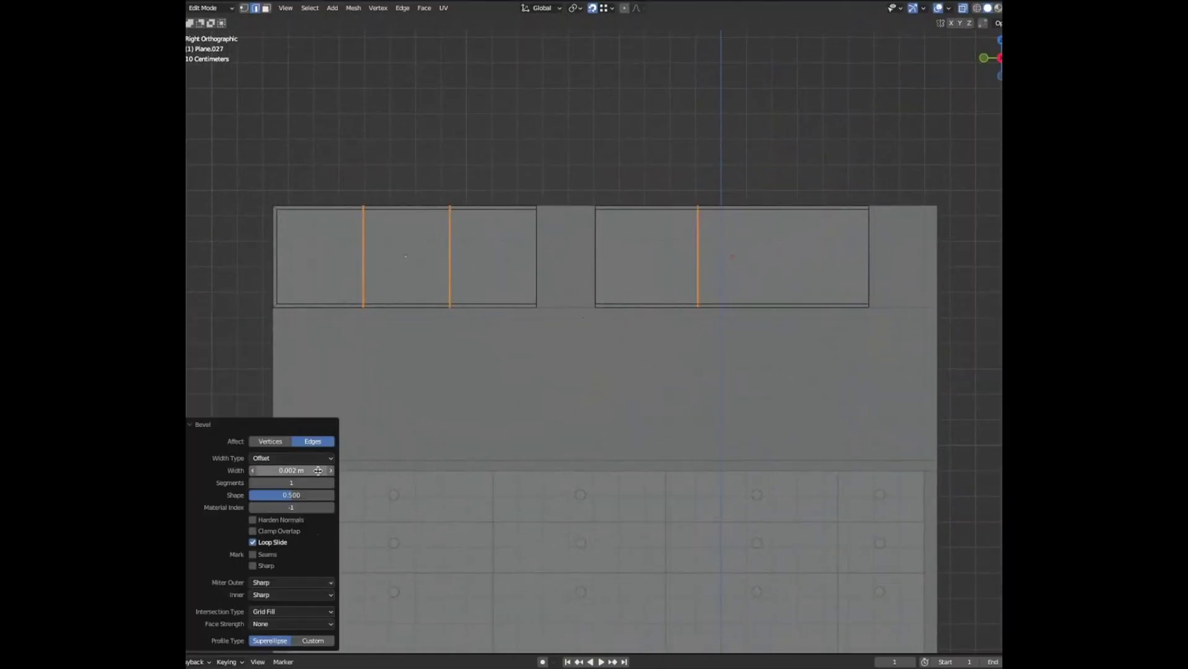
- Extrude the narrow bevelled strips slightly inward along their normals to form gaps between the doors
{"action": "middle_click_drag", "start_coordinate": [470, 334], "coordinate": [523, 304]}
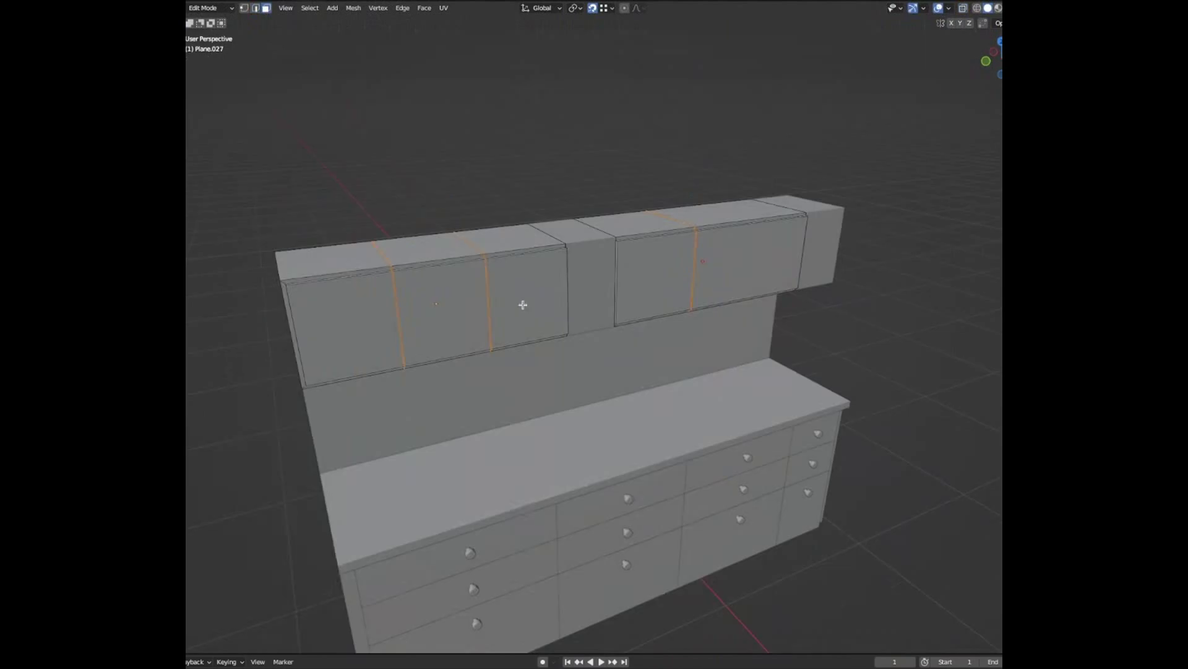
{"action": "right_click", "coordinate": [523, 304]}
{"action": "left_click", "coordinate": [524, 305]}
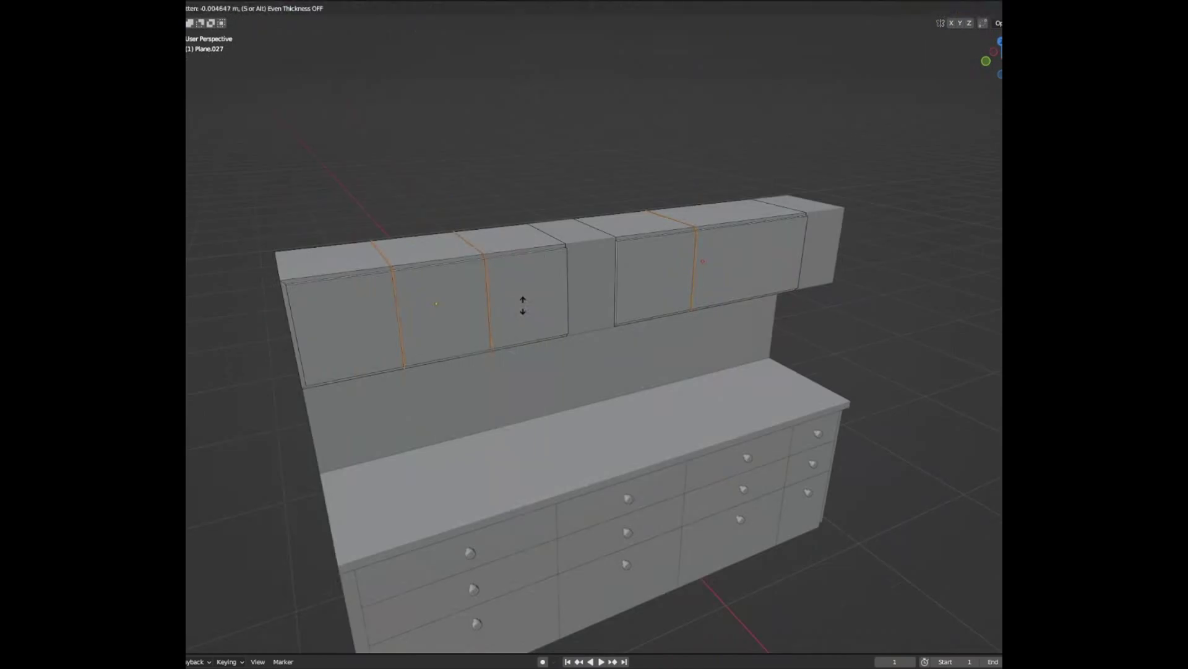
{"action": "left_click", "coordinate": [523, 303]}
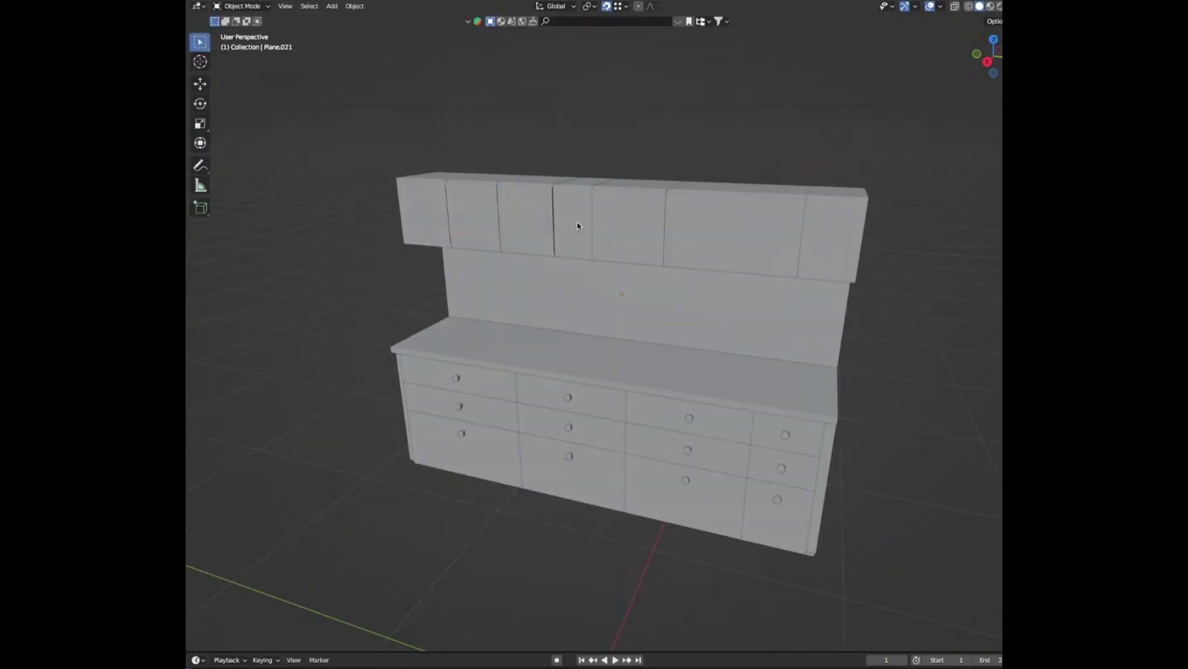
- Inset the front face of the narrow middle cabinet section by 0.016 m
{"action": "left_click", "coordinate": [577, 226]}
{"action": "key", "text": "Tab"}
{"action": "key", "text": "i"}
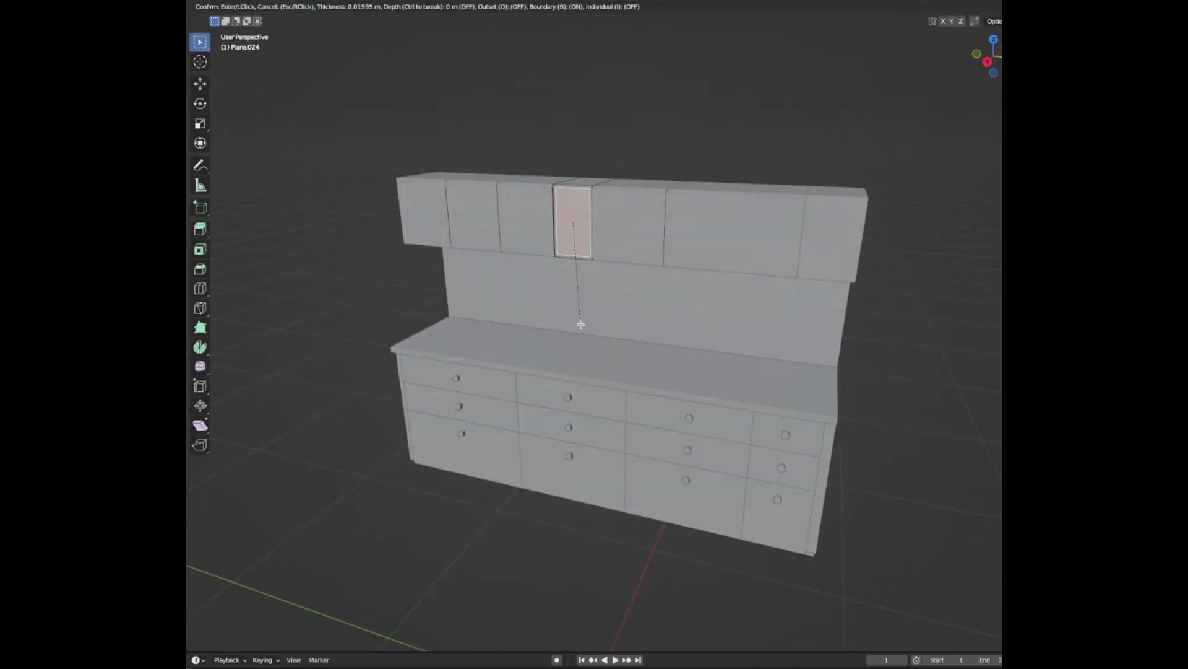
{"action": "left_click", "coordinate": [580, 323]}
{"action": "double_click", "coordinate": [353, 576]}
{"action": "key", "text": "BackSpace"}
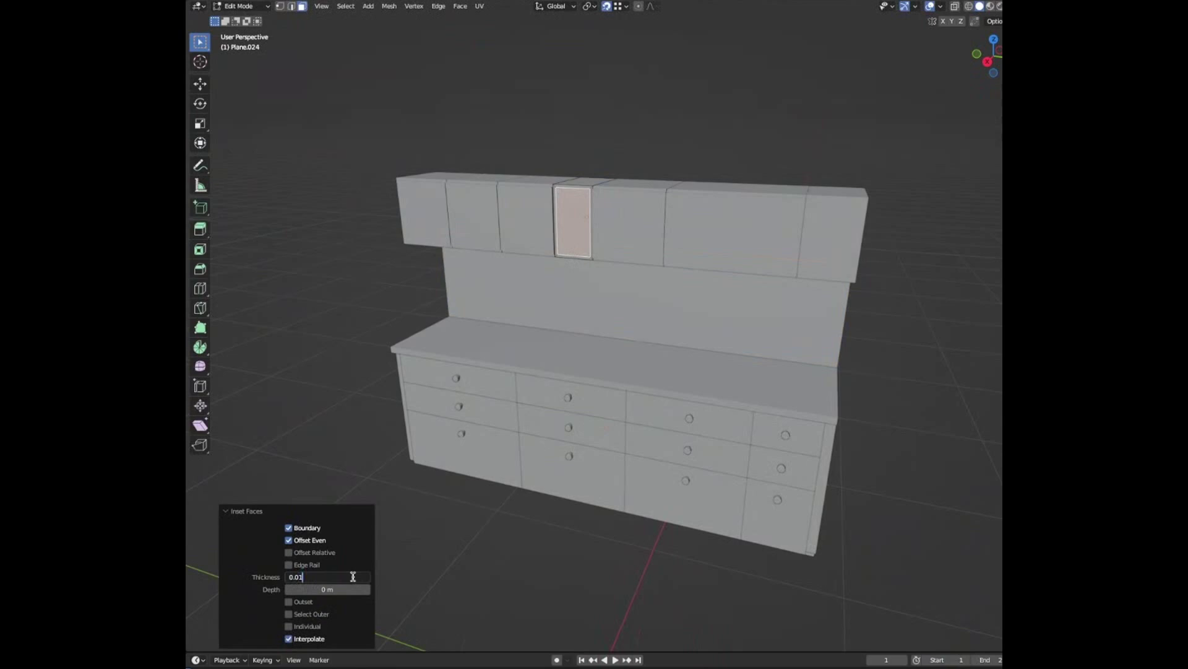
{"action": "type", "text": "0.016"}
{"action": "key", "text": "Return"}
- Extrude the inset face of the narrow middle cabinet inward along its normal by -0.3 m to form an open niche
{"action": "right_click", "coordinate": [576, 236]}
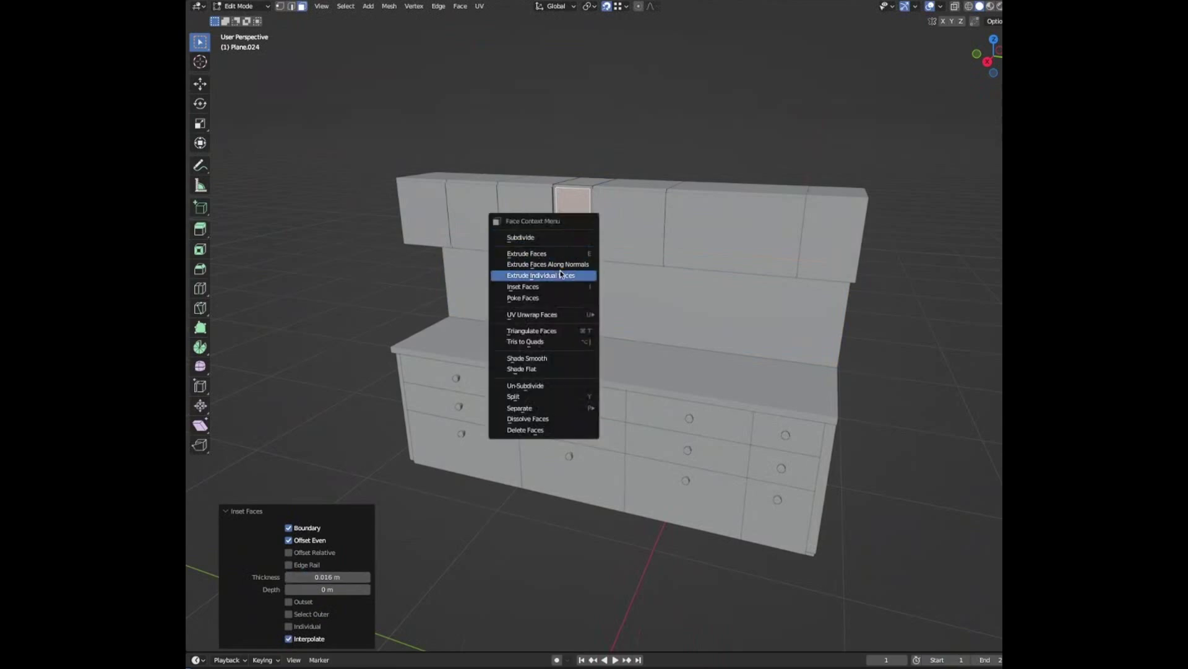
{"action": "left_click", "coordinate": [562, 273]}
{"action": "left_click", "coordinate": [562, 278]}
{"action": "double_click", "coordinate": [353, 601]}
{"action": "key", "text": "BackSpace"}
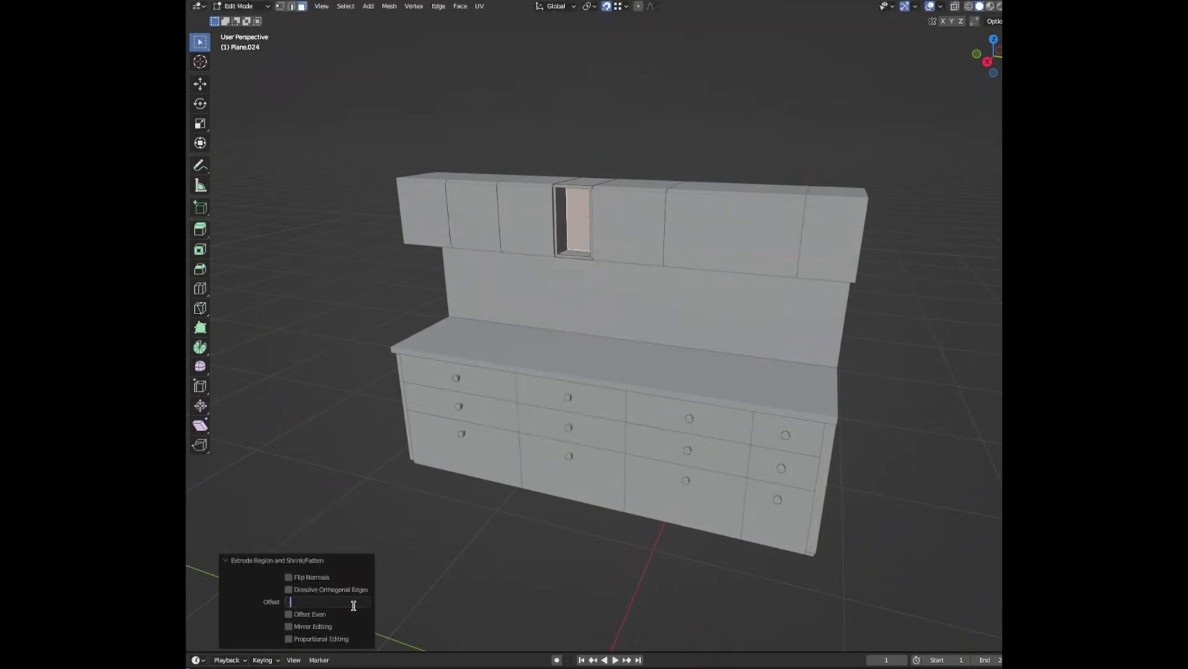
{"action": "type", "text": "-0.3"}
{"action": "key", "text": "Return"}
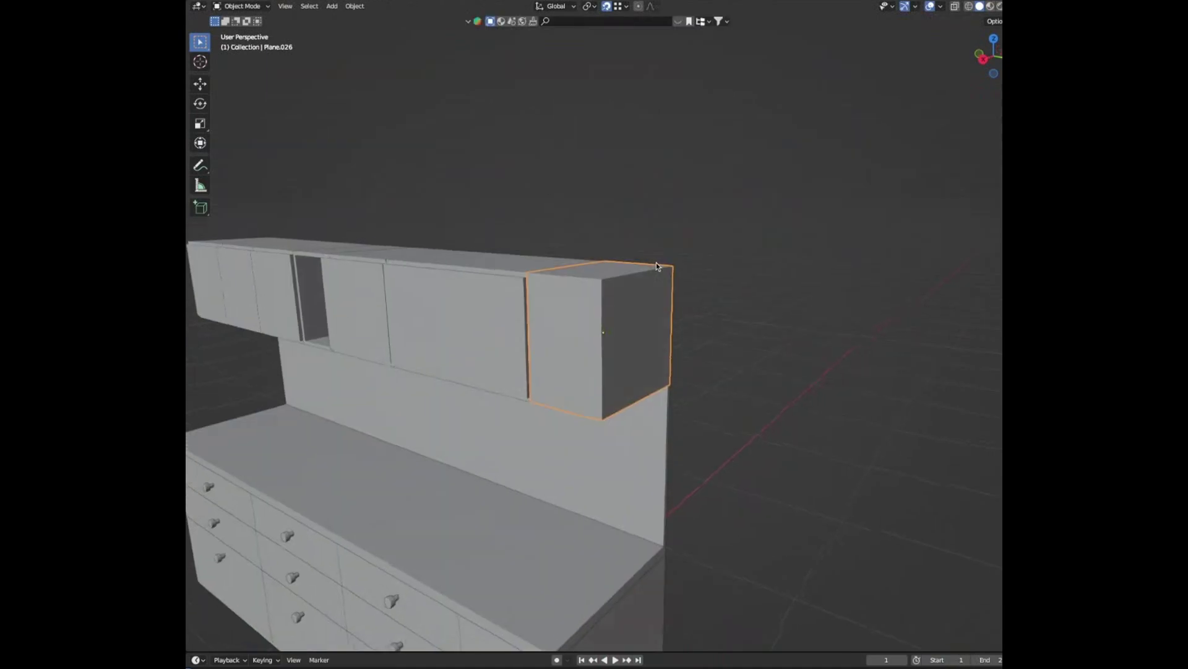
- Inset the front face of the narrow end cabinet beside the widest door by 0.014 m
{"action": "left_click", "coordinate": [573, 397]}
{"action": "left_click", "coordinate": [575, 395]}
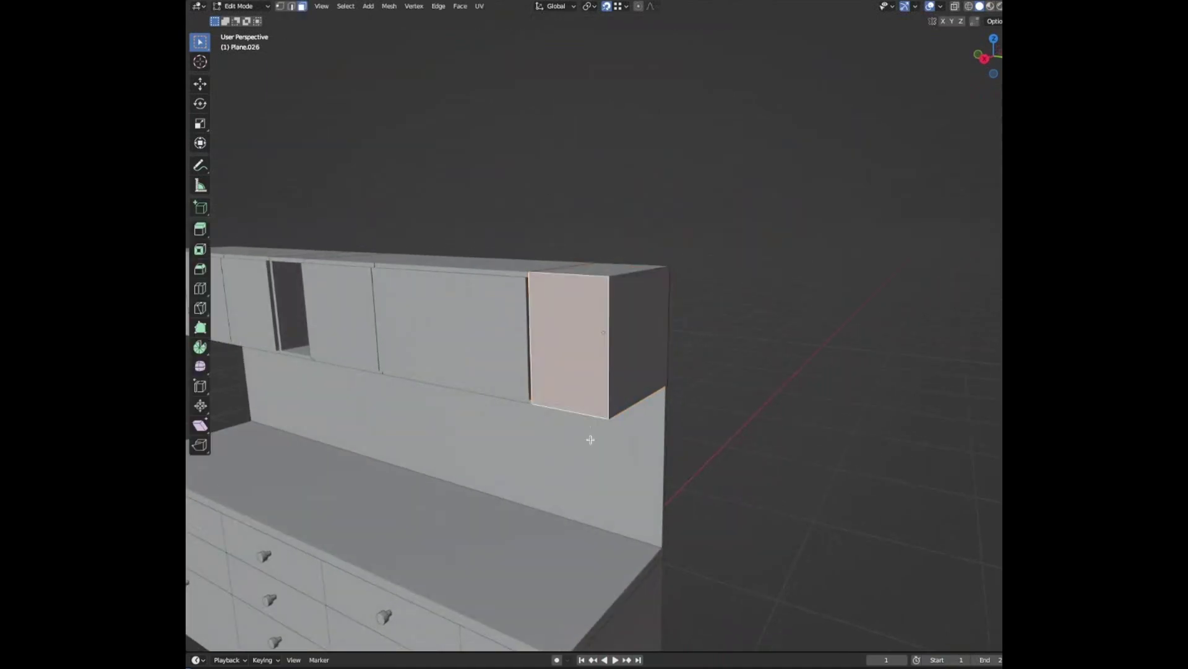
{"action": "key", "text": "i"}
{"action": "left_click", "coordinate": [598, 484]}
{"action": "double_click", "coordinate": [360, 576]}
{"action": "type", "text": "0.014"}
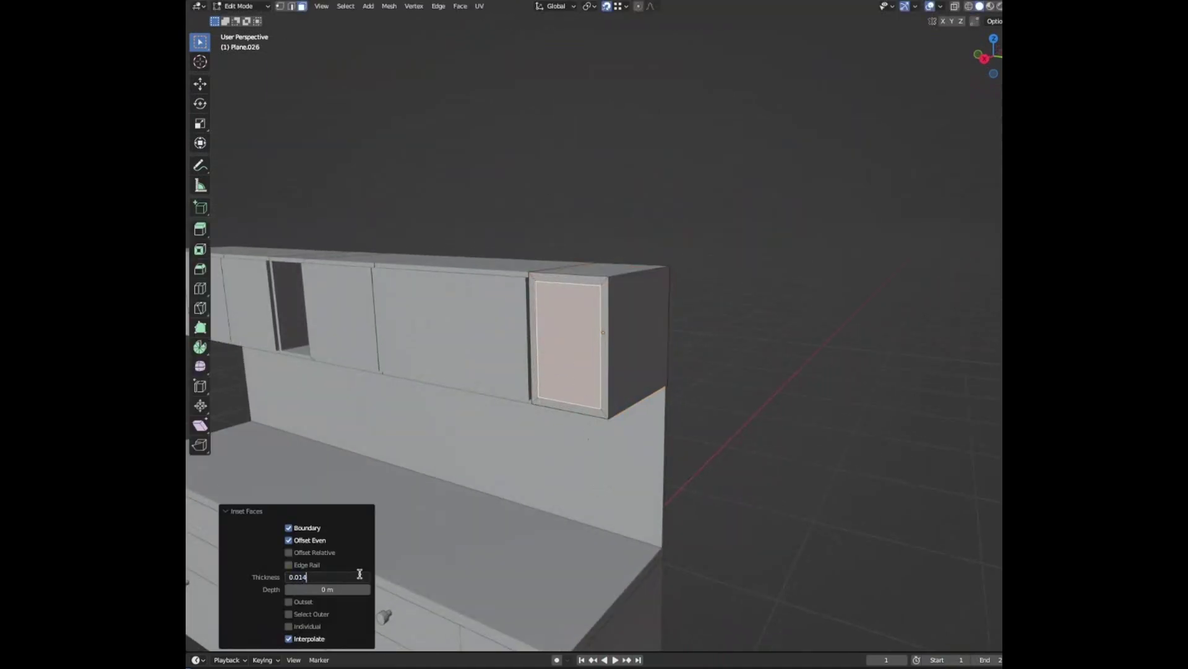
{"action": "key", "text": "Return"}
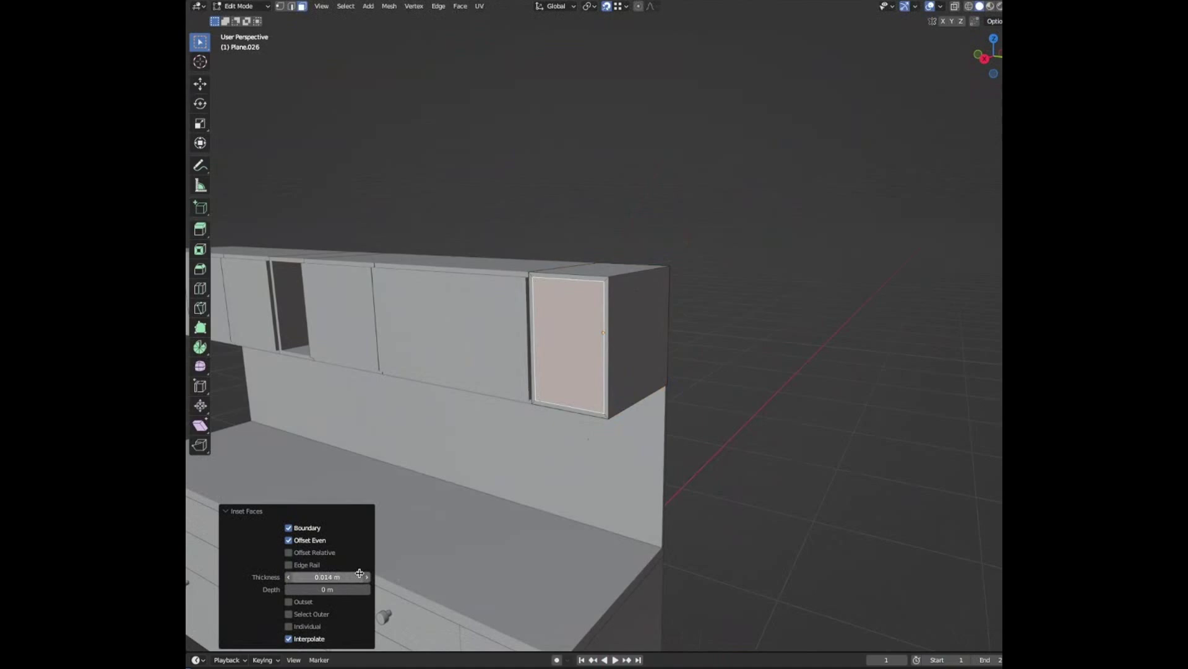
- Inset the end cabinet's inner front face a second time by 0.023 m
{"action": "key", "text": "i"}
{"action": "left_click", "coordinate": [579, 384]}
{"action": "left_click", "coordinate": [356, 577]}
{"action": "type", "text": "0"}
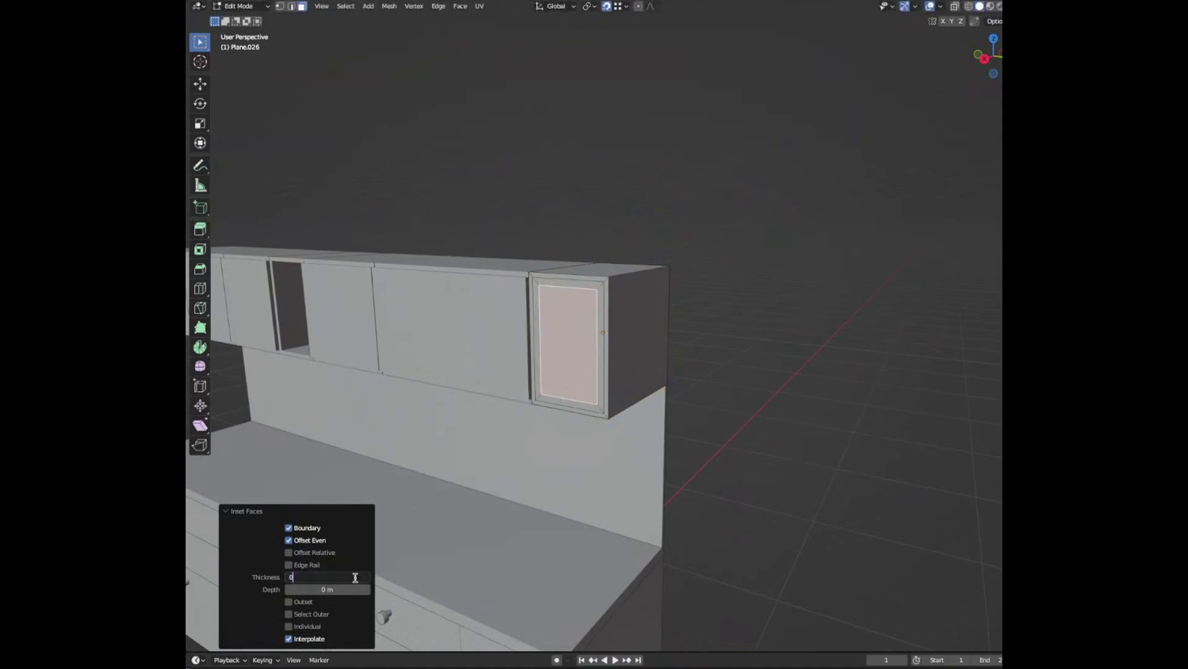
{"action": "type", "text": ".023"}
{"action": "key", "text": "Return"}
- Extrude the end cabinet's inner face along its normal by -0.3 m to hollow it out, and return to Object Mode
{"action": "right_click", "coordinate": [592, 367]}
{"action": "left_click", "coordinate": [593, 368]}
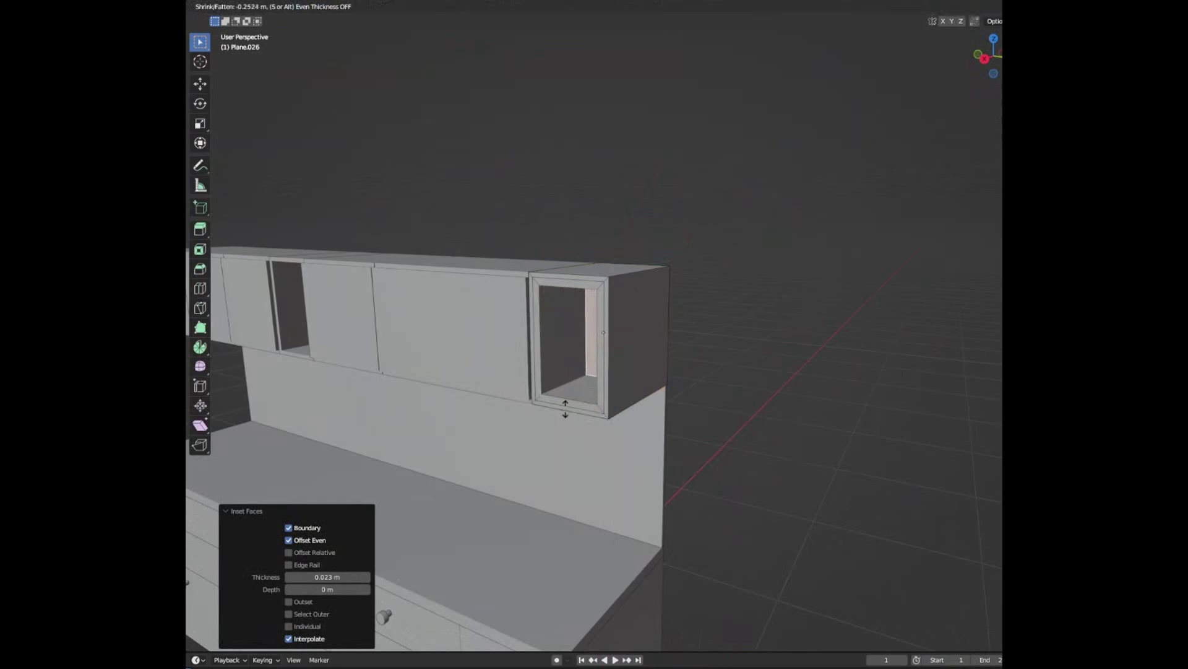
{"action": "left_click", "coordinate": [570, 393]}
{"action": "double_click", "coordinate": [349, 601]}
{"action": "type", "text": "-0.3"}
{"action": "key", "text": "Return"}
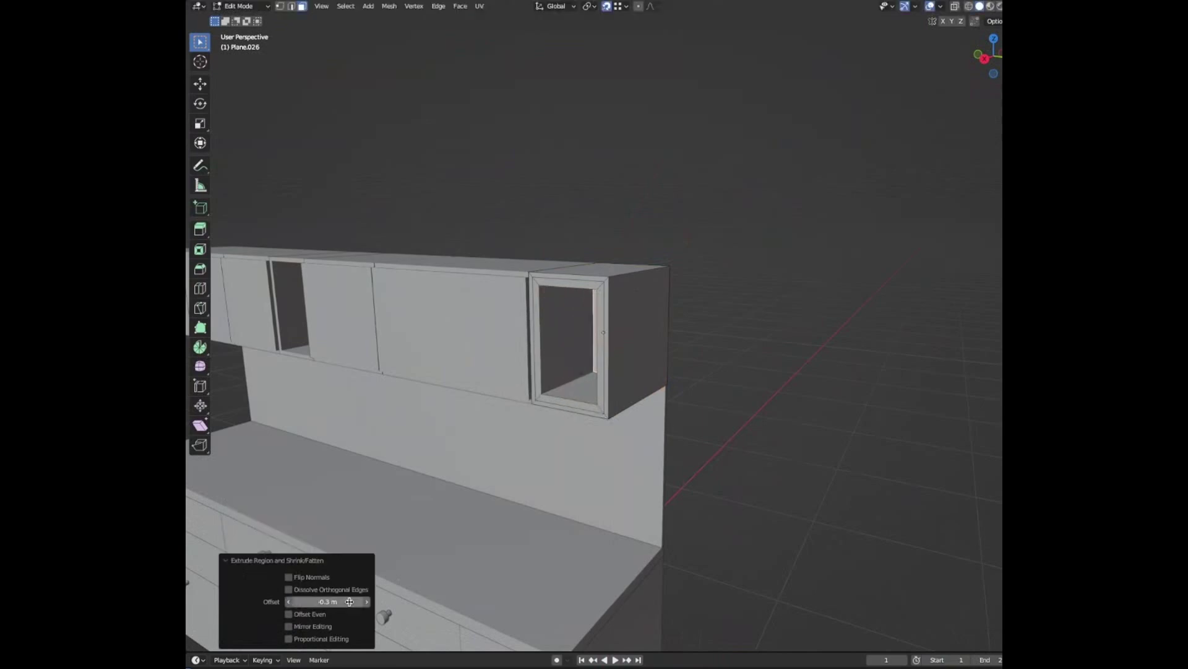
{"action": "left_click", "coordinate": [574, 458]}
{"action": "key", "text": "Tab"}
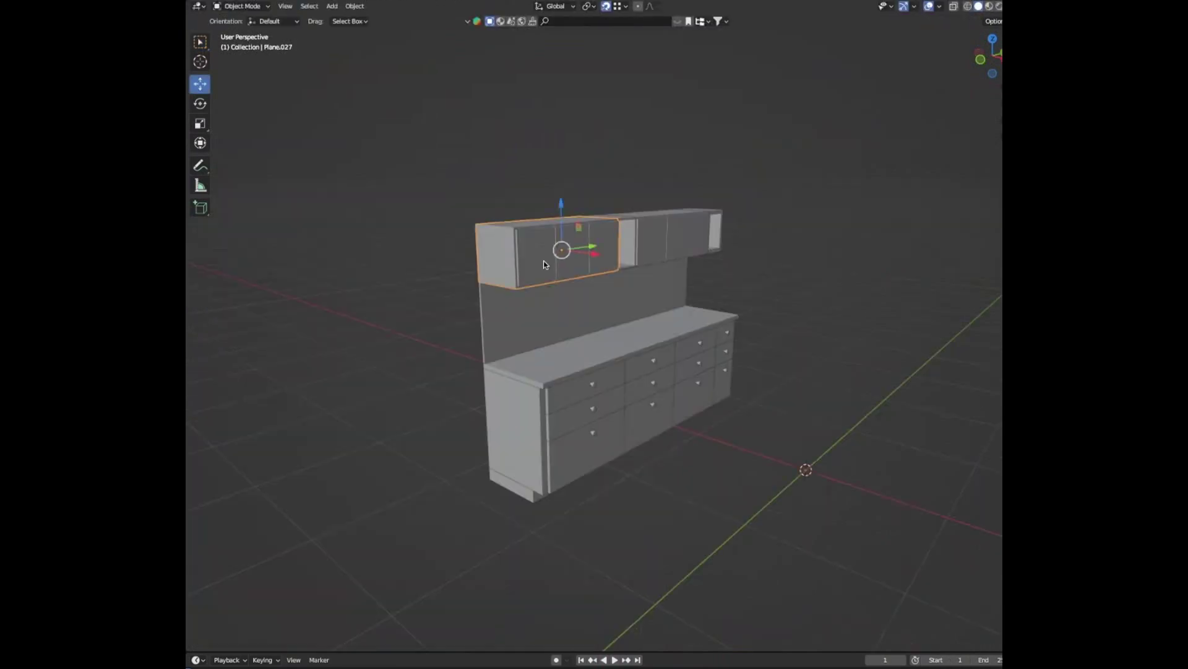
- Duplicate the outer side face of the three-door wall cabinet, place the copy directly above it, and separate it into its own object
{"action": "key", "text": "Tab"}
{"action": "left_click", "coordinate": [495, 253]}
{"action": "key", "text": "shift+d"}
{"action": "left_click", "coordinate": [495, 208]}
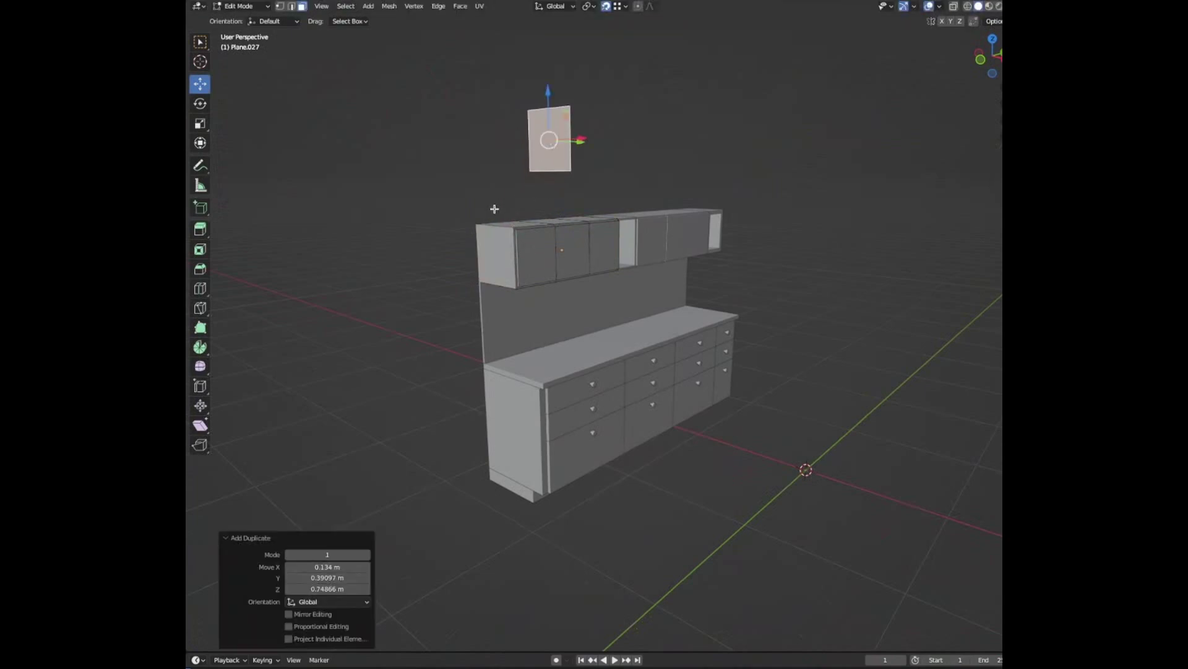
{"action": "key", "text": "g"}
{"action": "left_click", "coordinate": [482, 222]}
{"action": "key", "text": "p"}
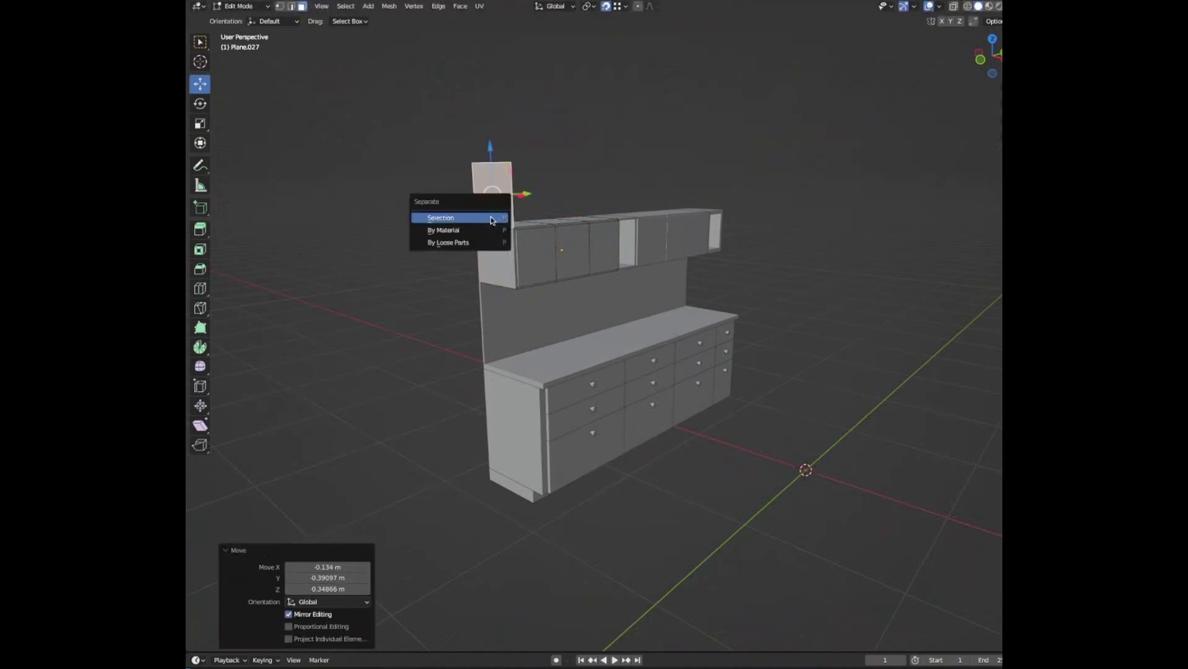
{"action": "left_click", "coordinate": [492, 220]}
{"action": "key", "text": "Tab"}
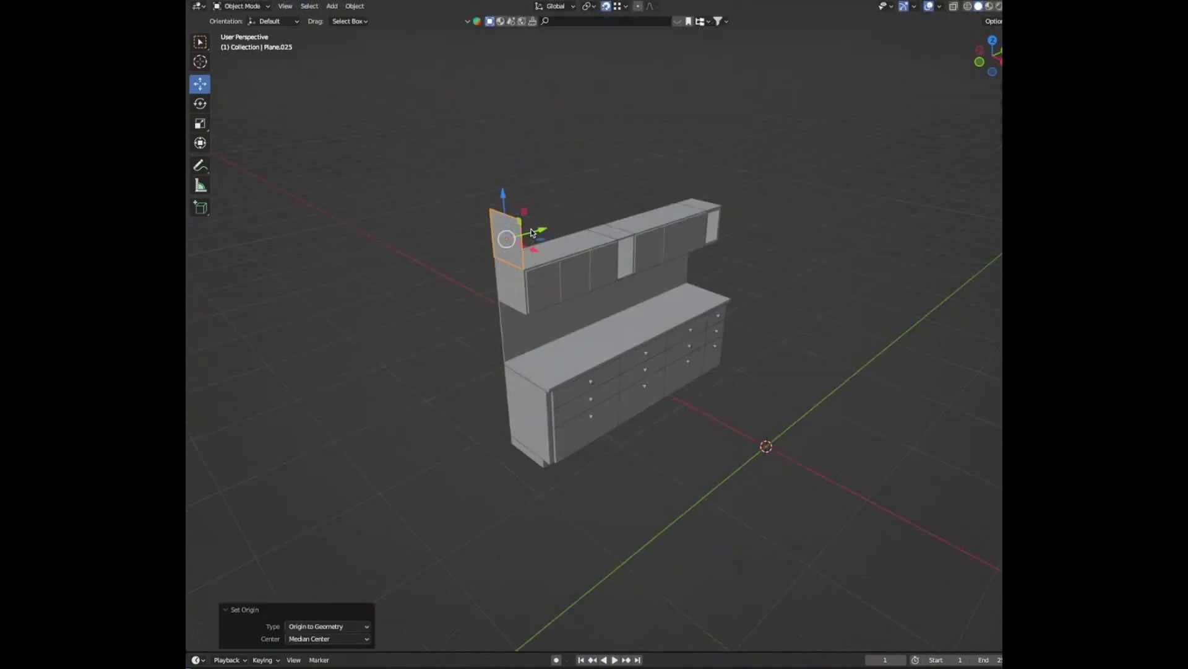
- Move the separated side panel 0.65 m along Y above the wall cabinets
{"action": "left_click_drag", "start_coordinate": [533, 228], "coordinate": [556, 219]}
{"action": "left_click", "coordinate": [556, 219]}
{"action": "double_click", "coordinate": [352, 577]}
{"action": "type", "text": "0.65"}
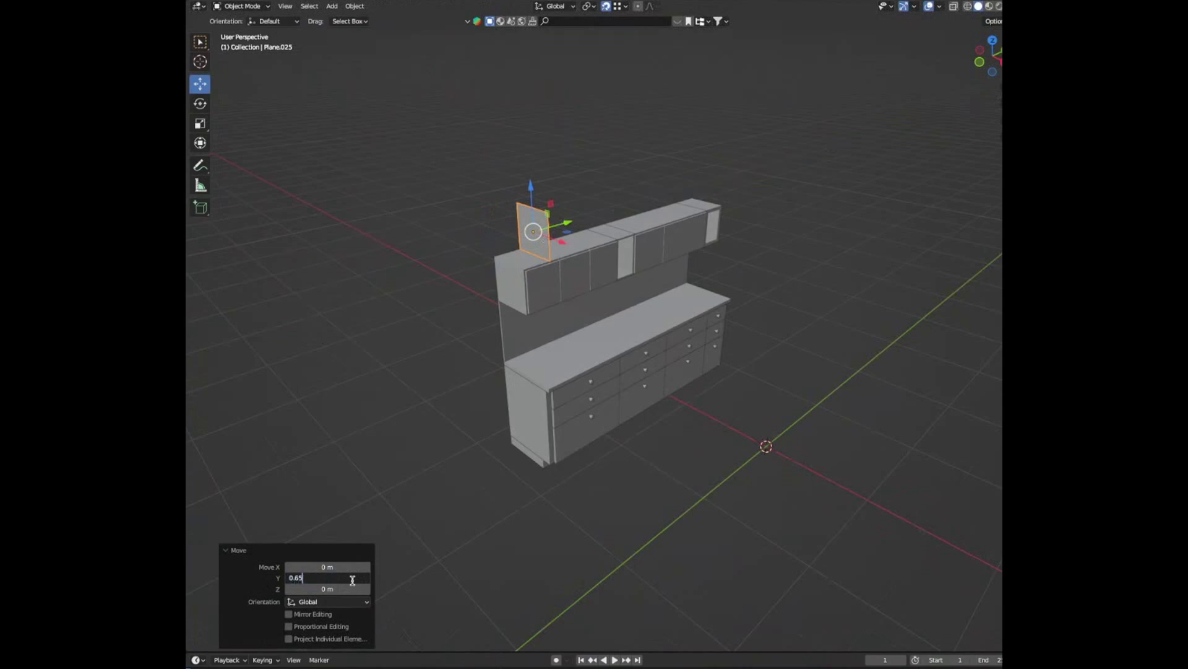
{"action": "key", "text": "Return"}
- Extrude the raised side panel about 0.385 m lengthwise to form the first upper-row cabinet box
{"action": "key", "text": "Tab"}
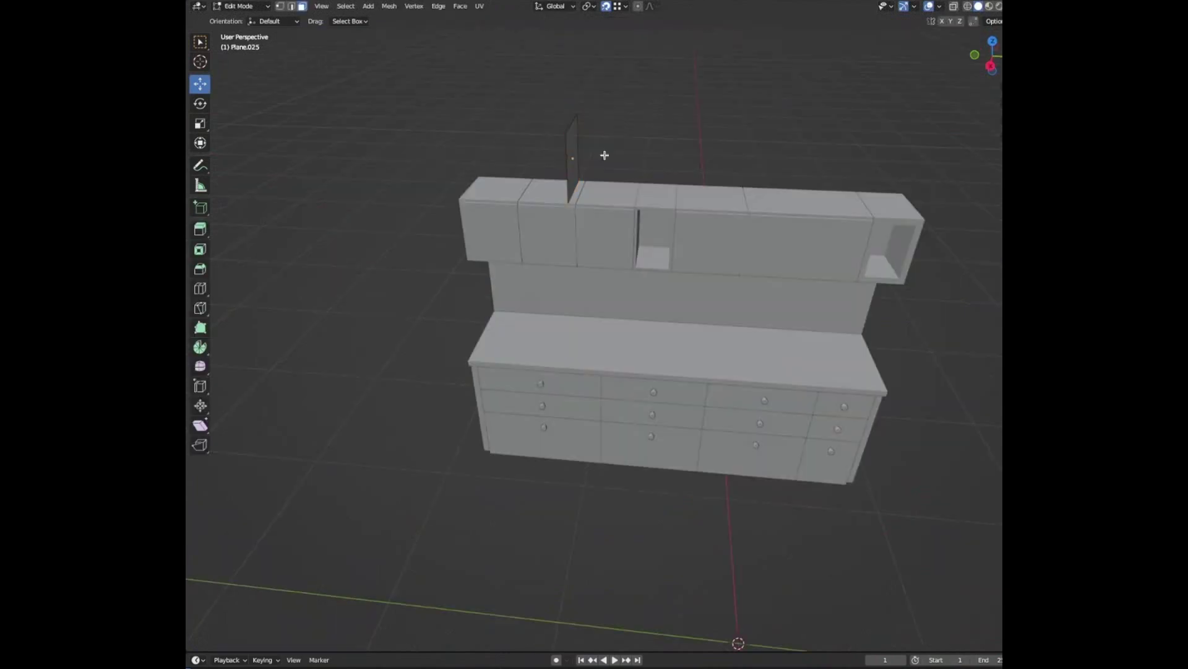
{"action": "left_click", "coordinate": [575, 156]}
{"action": "key", "text": "e"}
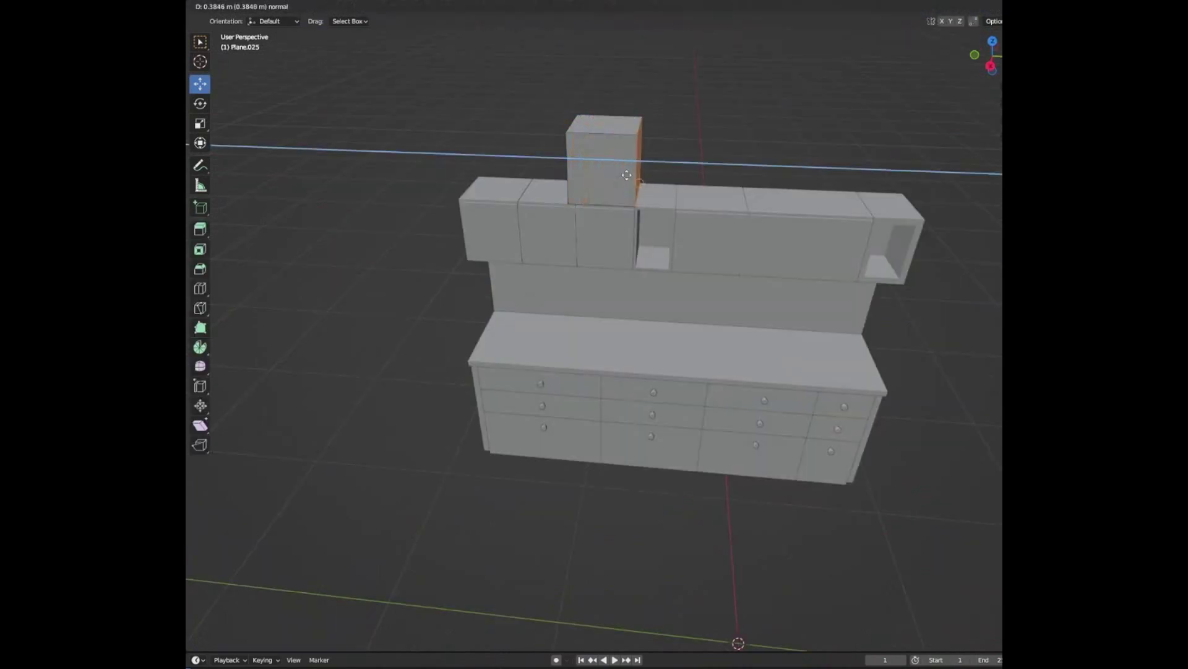
{"action": "left_click", "coordinate": [625, 175]}
- Duplicate the extruded end face of the upper cabinet in place and separate it as a new object
{"action": "key", "text": "shift+d"}
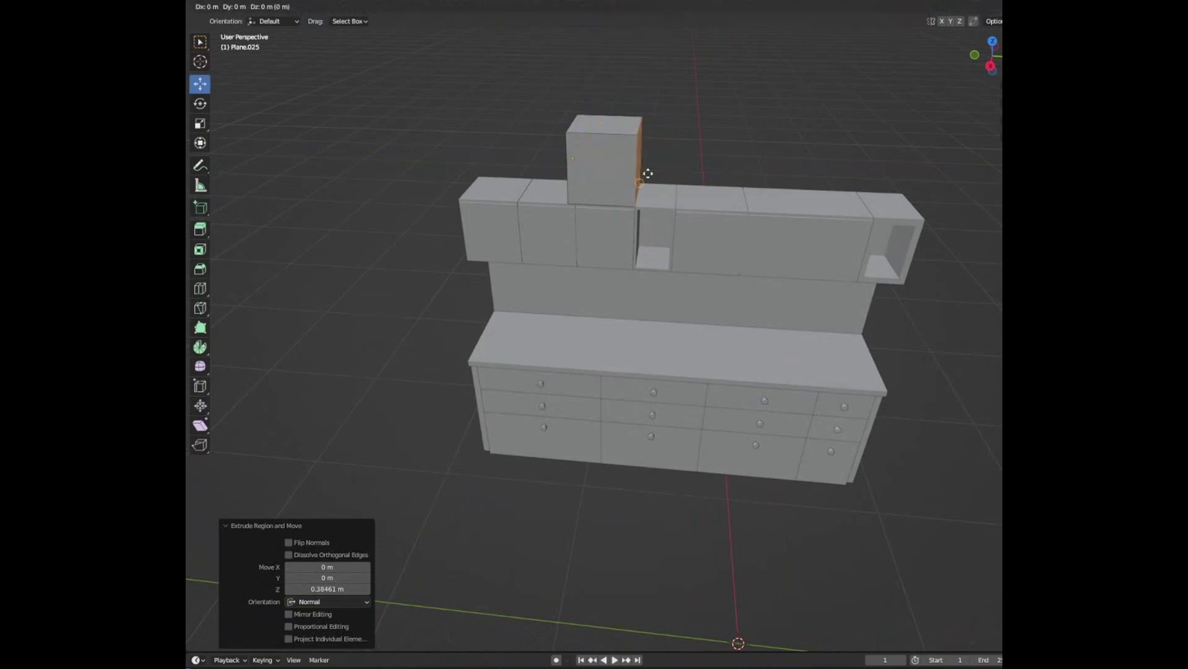
{"action": "right_click", "coordinate": [684, 138]}
{"action": "key", "text": "p"}
{"action": "left_click", "coordinate": [683, 143]}
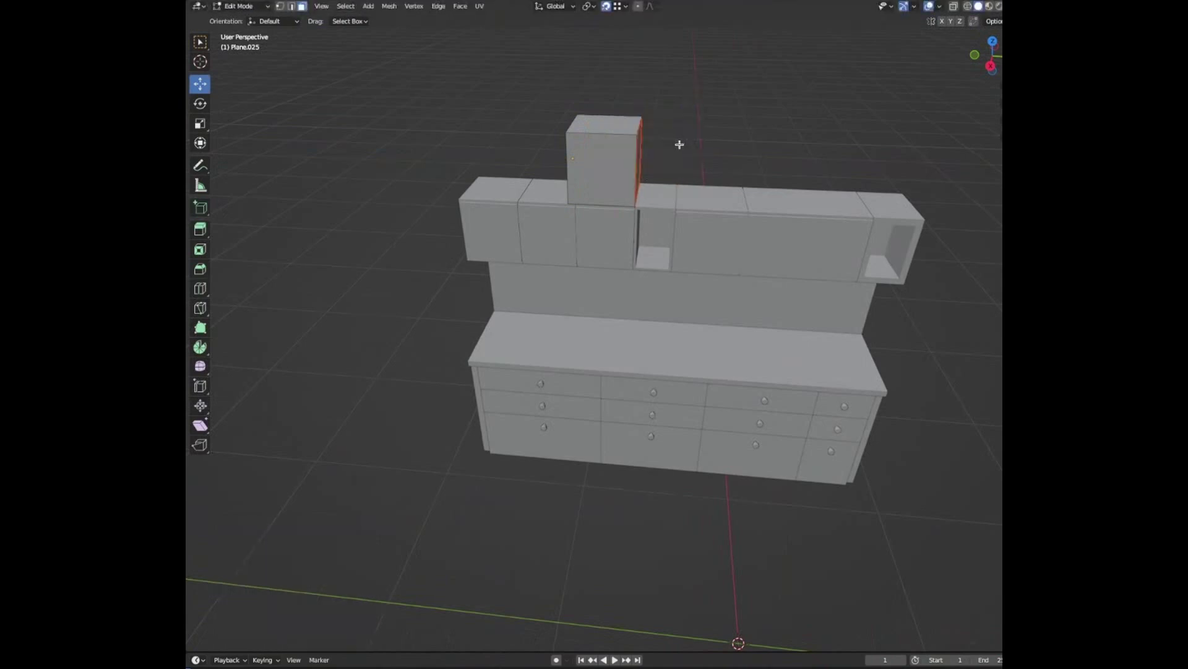
- Extrude the separated end face lengthwise to form a second, wider upper cabinet adjoining the first
{"action": "key", "text": "Tab"}
{"action": "left_click", "coordinate": [639, 163]}
{"action": "key", "text": "Tab"}
{"action": "key", "text": "a"}
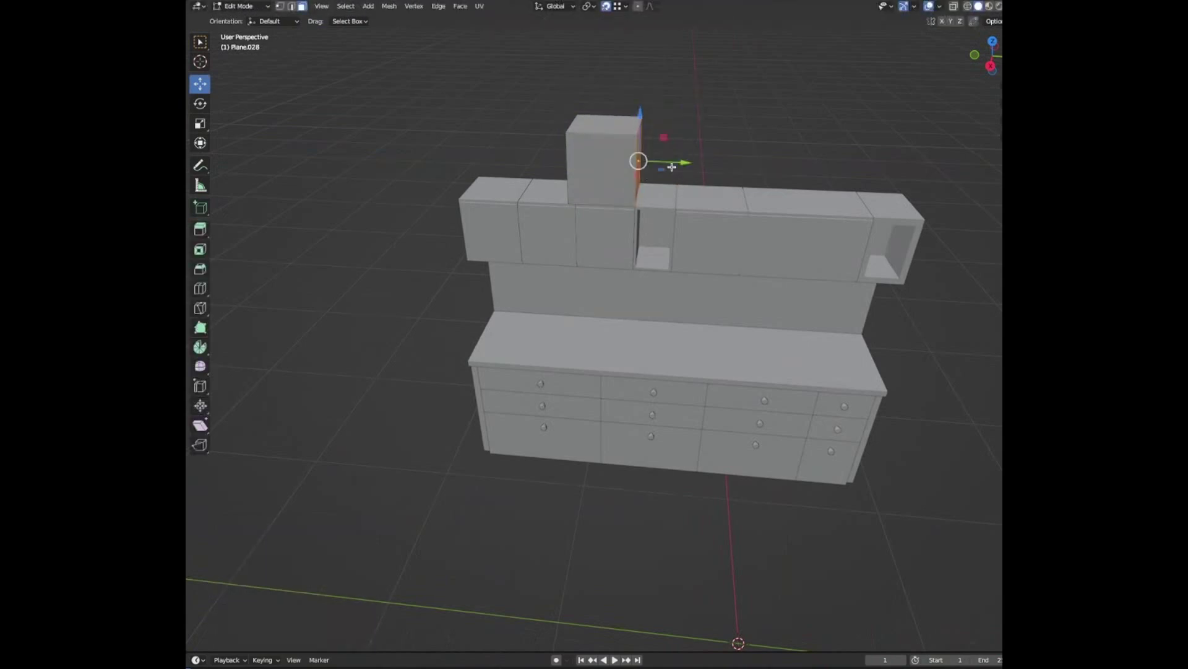
{"action": "key", "text": "e"}
{"action": "left_click", "coordinate": [731, 180]}
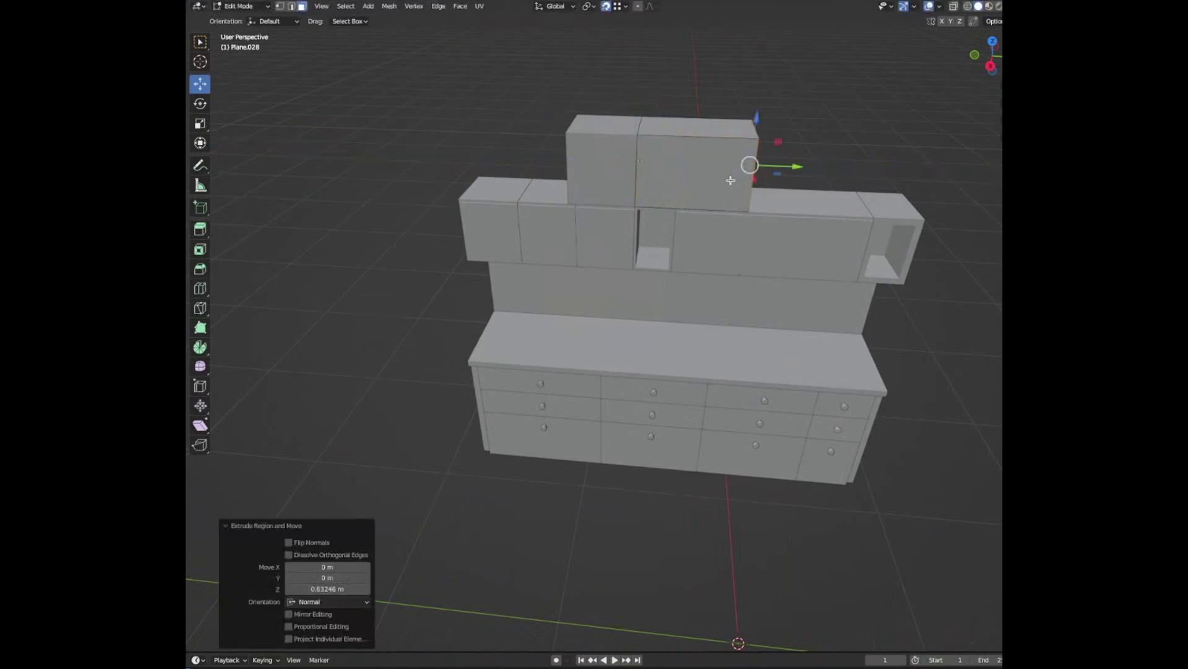
- Inset the front face of the smaller upper cabinet by 0.012 m
{"action": "middle_click_drag", "start_coordinate": [721, 176], "coordinate": [721, 146]}
{"action": "middle_click_drag", "start_coordinate": [578, 297], "coordinate": [613, 340], "text": "shift"}
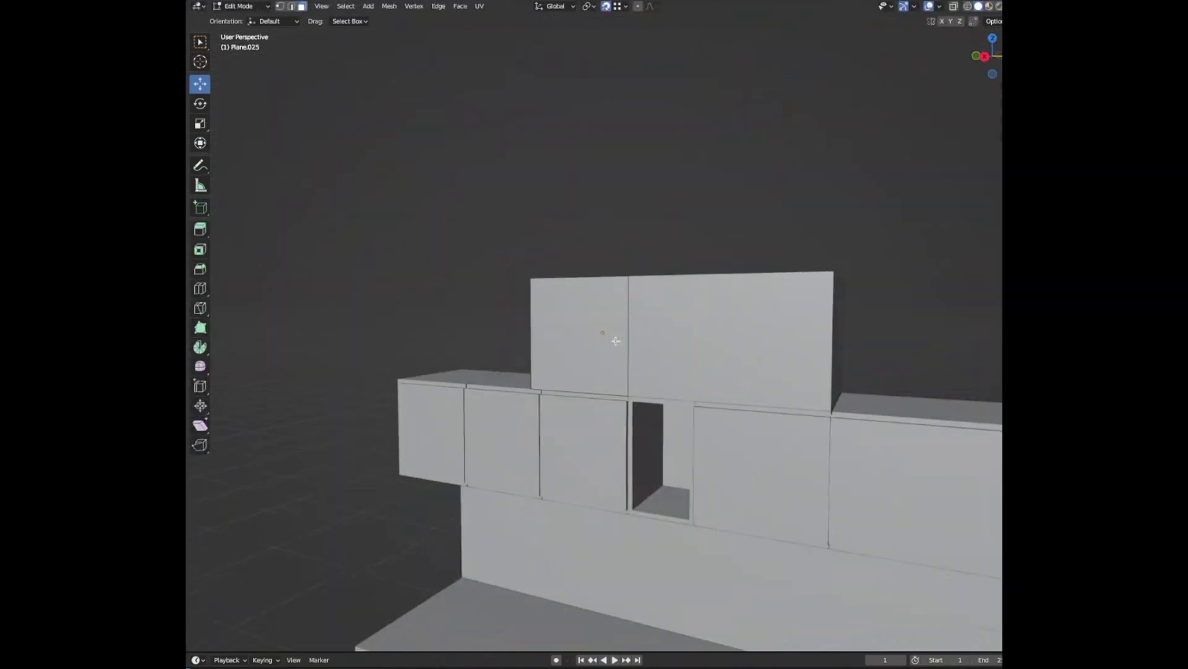
{"action": "left_click", "coordinate": [605, 339]}
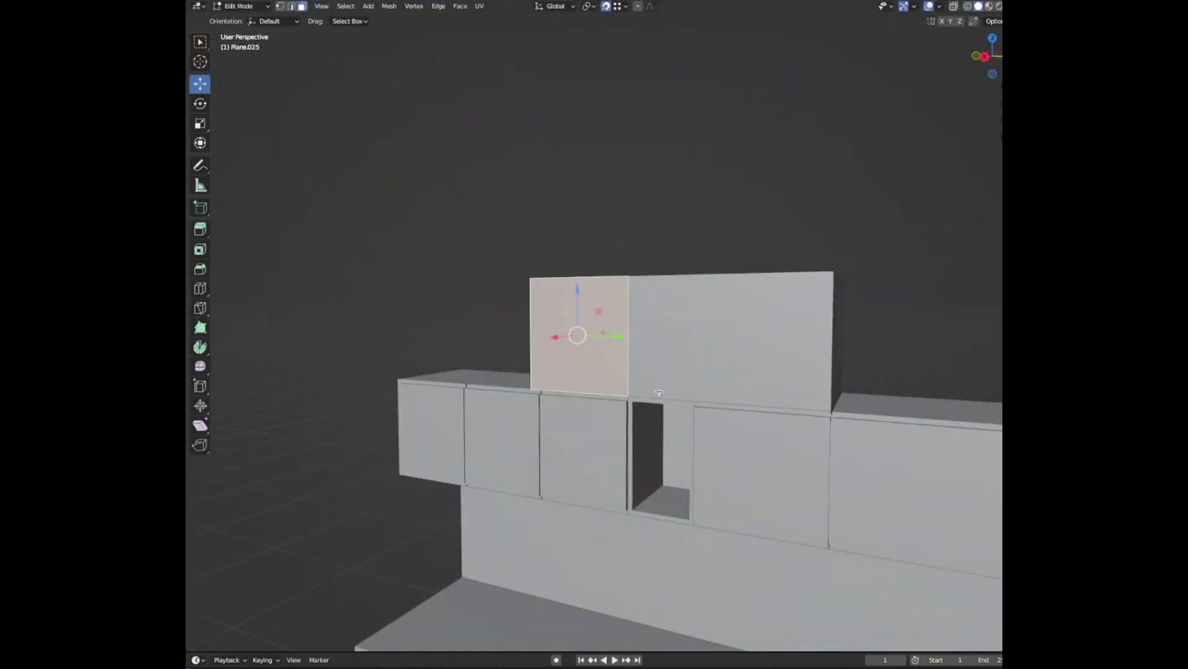
{"action": "key", "text": "i"}
{"action": "left_click", "coordinate": [628, 505]}
{"action": "left_click", "coordinate": [359, 577]}
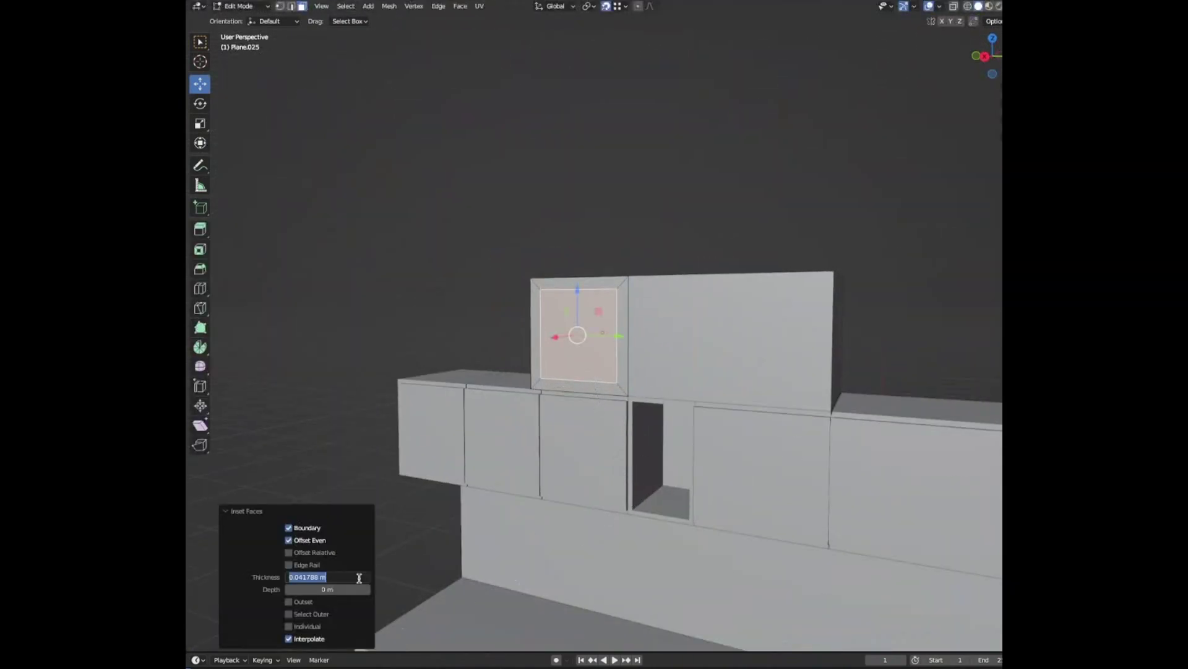
{"action": "type", "text": "0.012"}
{"action": "key", "text": "Return"}
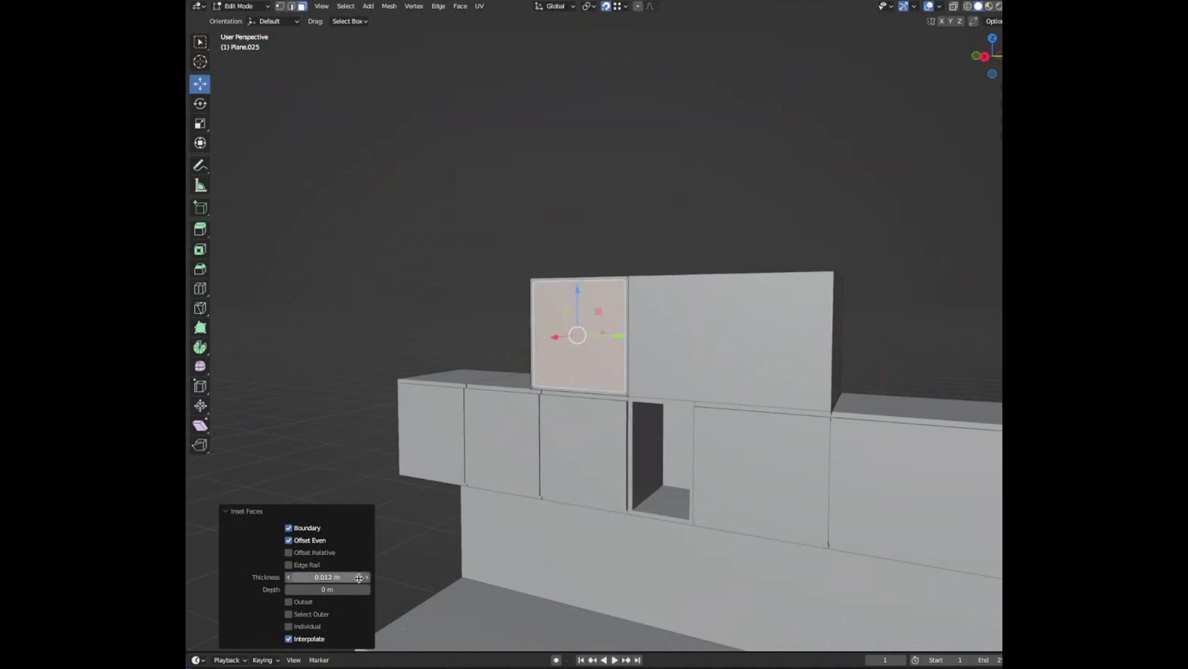
- Inset the smaller upper cabinet's inner front face again by 0.02 m
{"action": "middle_click_drag", "start_coordinate": [499, 494], "coordinate": [642, 438]}
{"action": "scroll", "coordinate": [642, 438], "scroll_direction": "up", "scroll_amount": 2}
{"action": "key", "text": "i"}
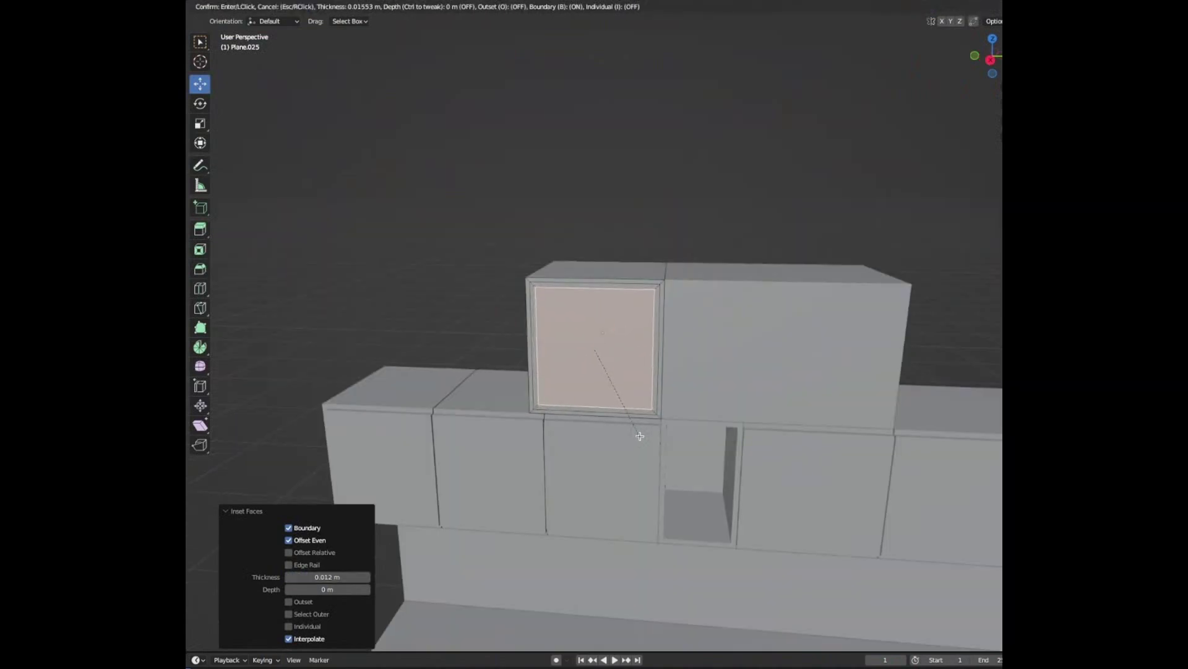
{"action": "left_click", "coordinate": [637, 433]}
{"action": "left_click", "coordinate": [367, 576]}
{"action": "type", "text": "0"}
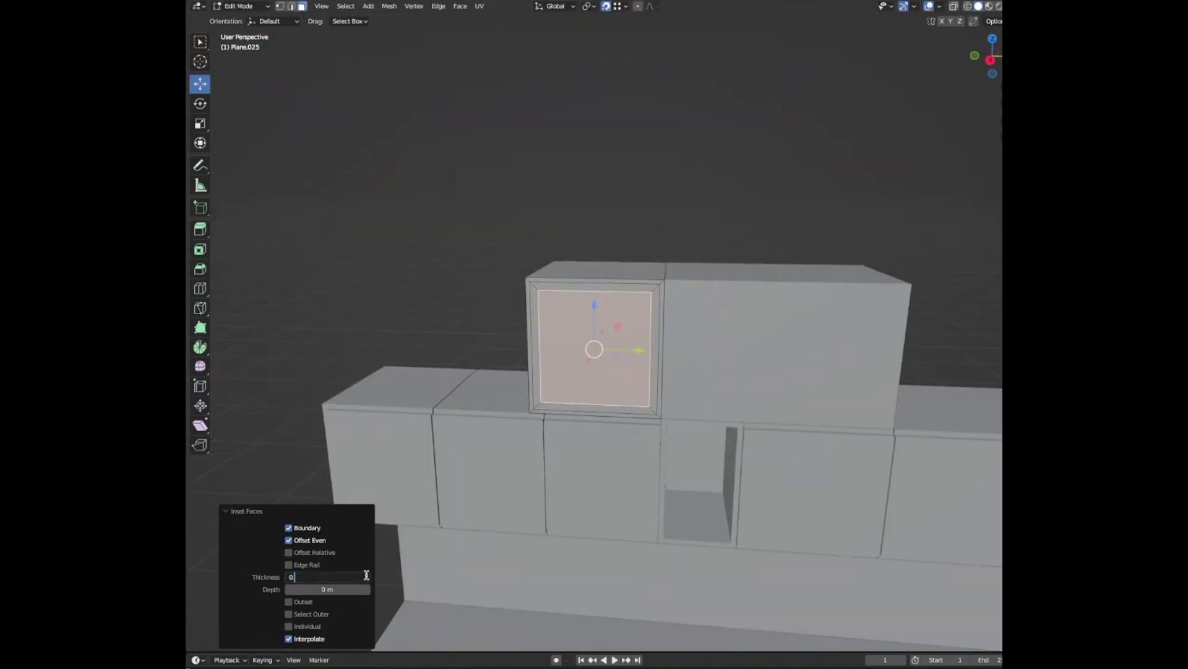
{"action": "type", "text": ".02"}
{"action": "key", "text": "Return"}
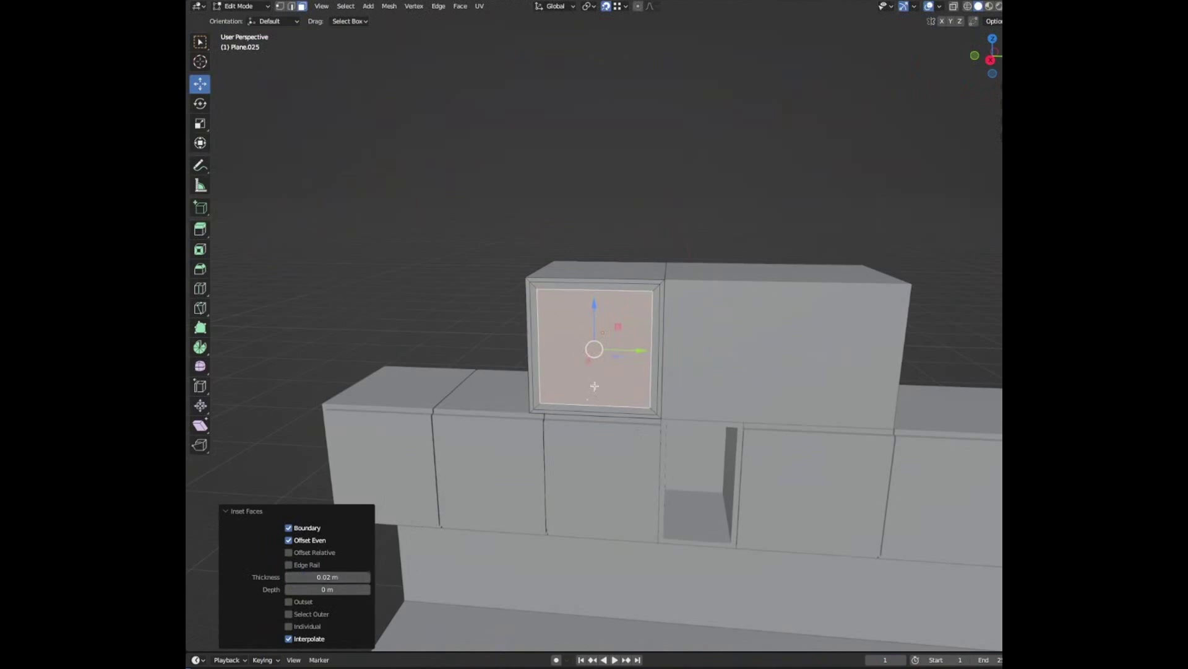
- Extrude the smaller upper cabinet's inner face along its normal by -0.3 m to make an open niche
{"action": "right_click", "coordinate": [562, 384]}
{"action": "left_click", "coordinate": [580, 408]}
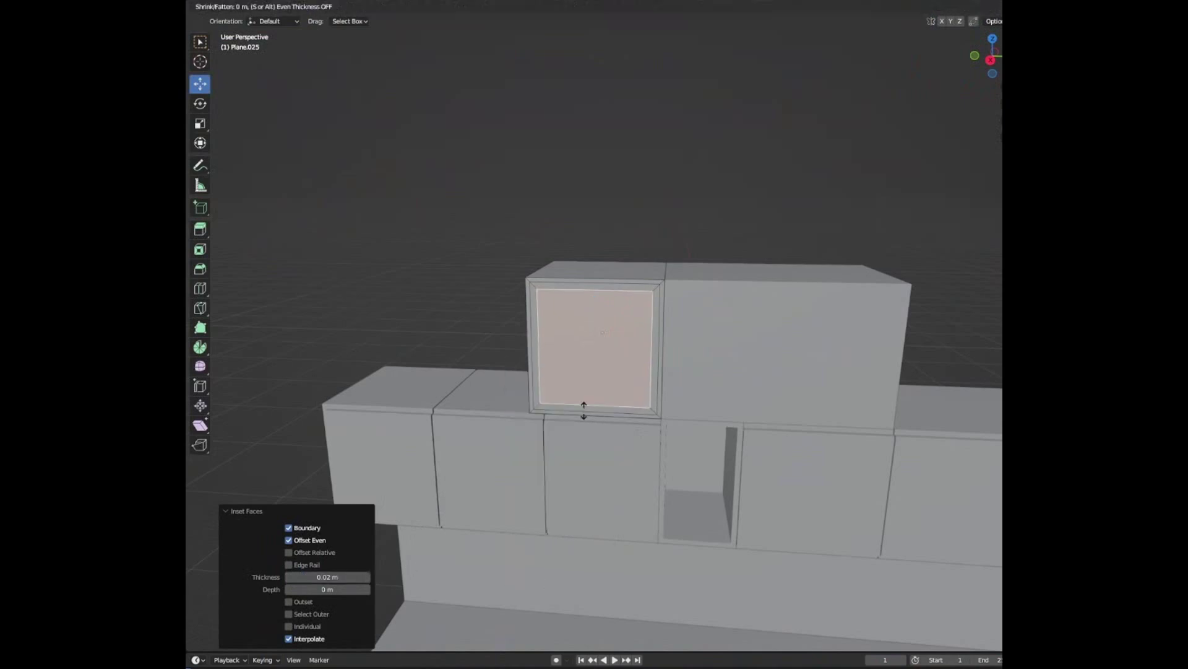
{"action": "left_click", "coordinate": [564, 451]}
{"action": "left_click", "coordinate": [348, 603]}
{"action": "type", "text": "-0.3"}
{"action": "key", "text": "Return"}
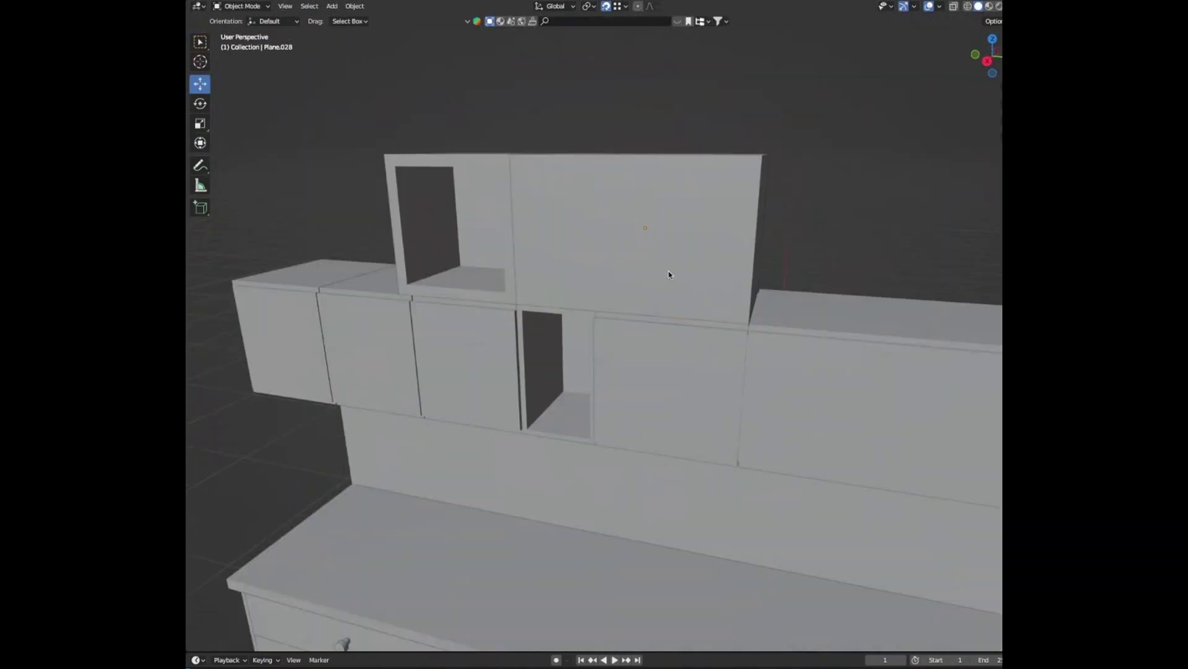
- Inset the front face of the wider upper cabinet by 0.015 m
{"action": "left_click", "coordinate": [668, 271]}
{"action": "key", "text": "Tab"}
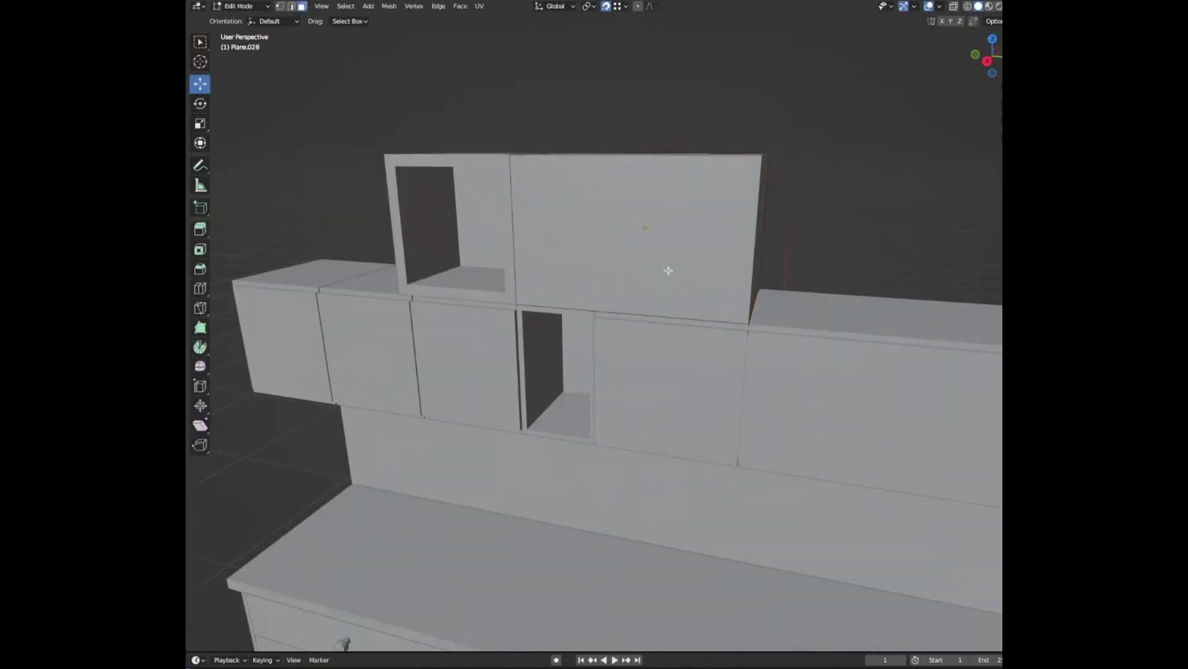
{"action": "left_click", "coordinate": [669, 270]}
{"action": "key", "text": "i"}
{"action": "left_click", "coordinate": [697, 290]}
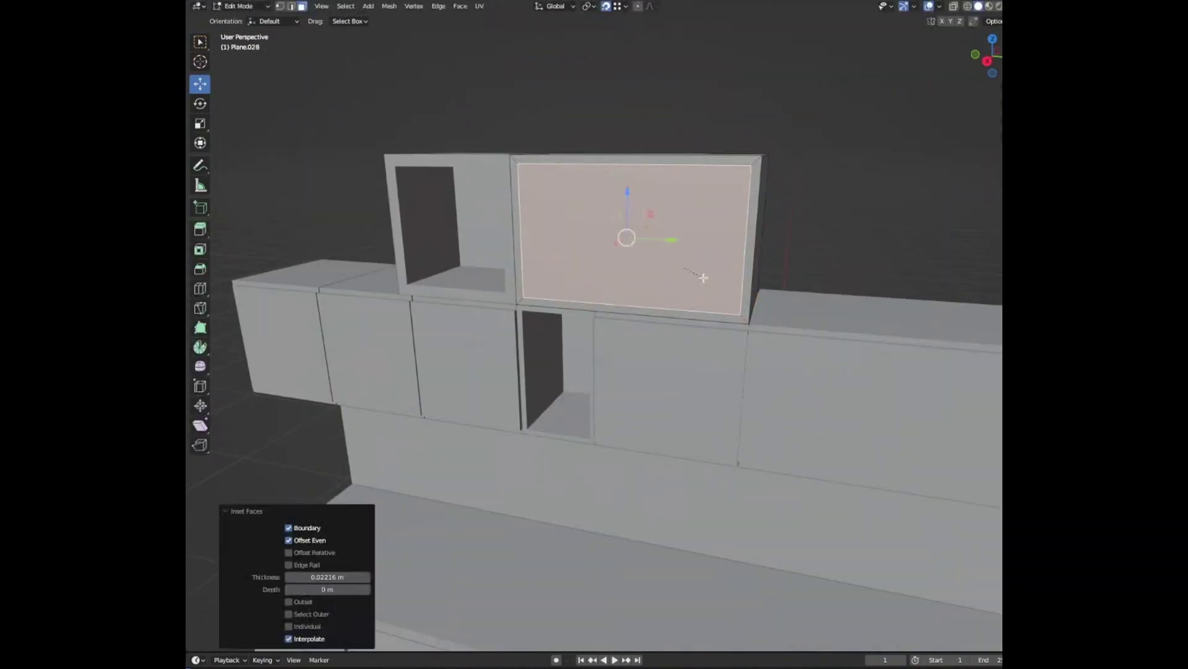
{"action": "left_click", "coordinate": [363, 577]}
{"action": "type", "text": "0.025"}
{"action": "key", "text": "Return"}
- Extrude the wider upper cabinet's inset front face outward by 0.014 m to form a raised door
{"action": "middle_click_drag", "start_coordinate": [712, 279], "coordinate": [697, 292]}
{"action": "key", "text": "e"}
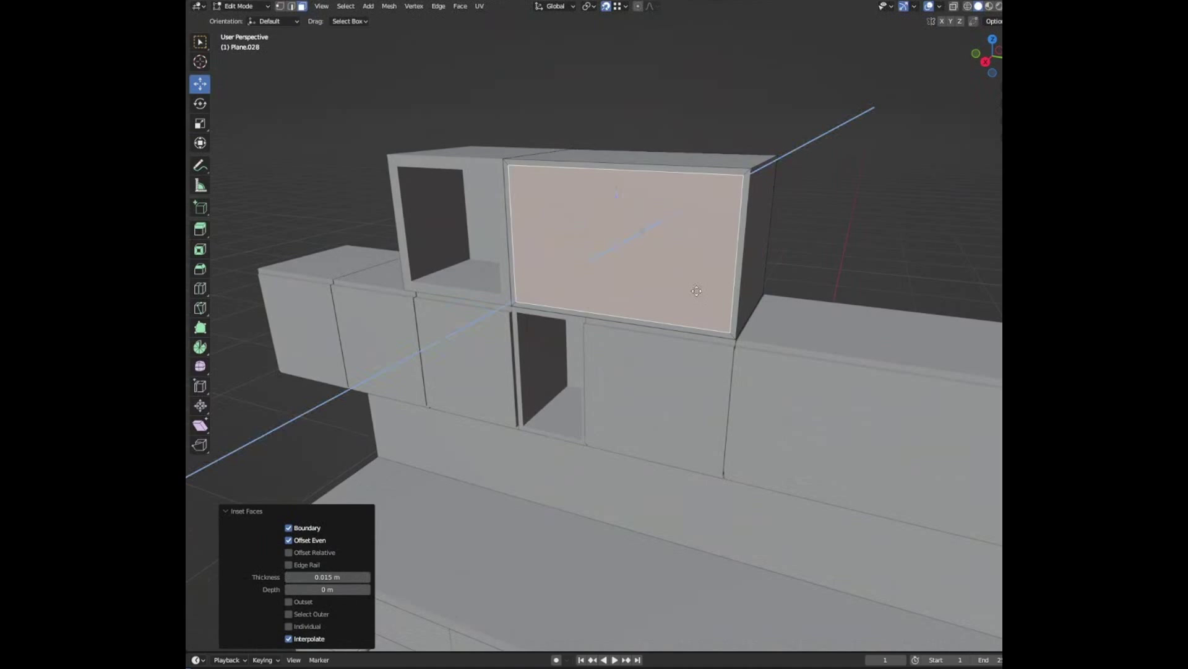
{"action": "left_click", "coordinate": [686, 295]}
{"action": "left_click", "coordinate": [353, 590]}
{"action": "type", "text": "0.014"}
{"action": "key", "text": "Return"}
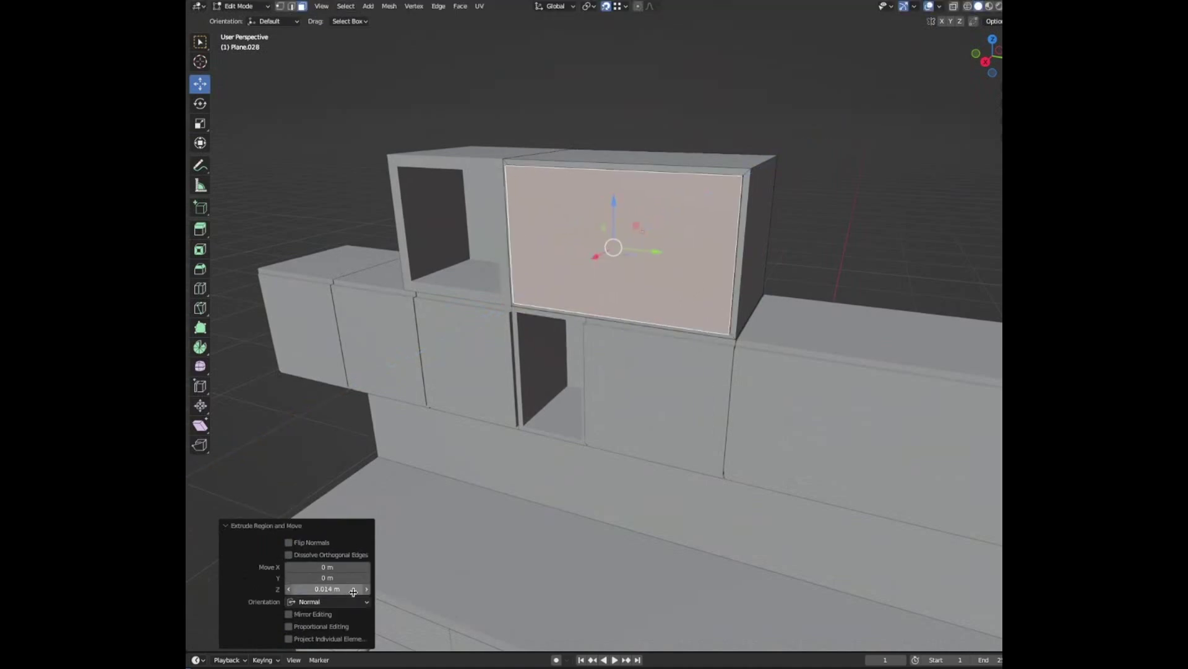
- Move all the wall cabinets into a new collection named Shelf Cabinets
{"action": "middle_click_drag", "start_coordinate": [680, 308], "coordinate": [622, 232]}
{"action": "scroll", "coordinate": [622, 232], "scroll_direction": "up", "scroll_amount": 3}
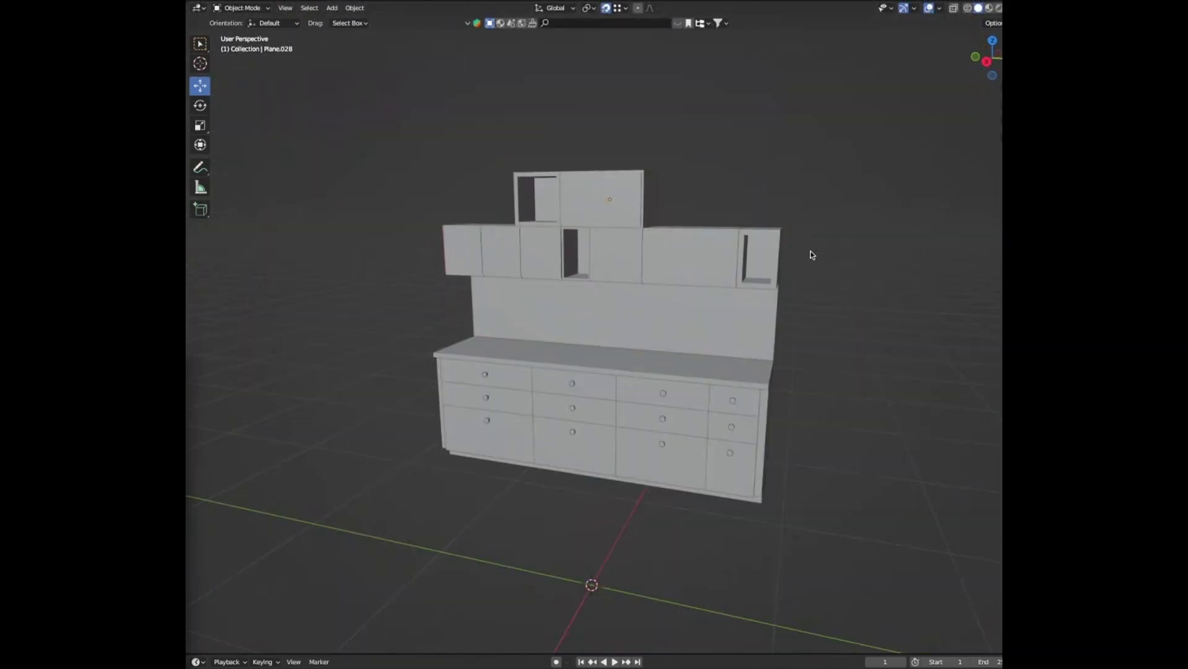
{"action": "key", "text": "m"}
{"action": "left_click", "coordinate": [555, 263]}
{"action": "type", "text": "Shelf Cabinets"}
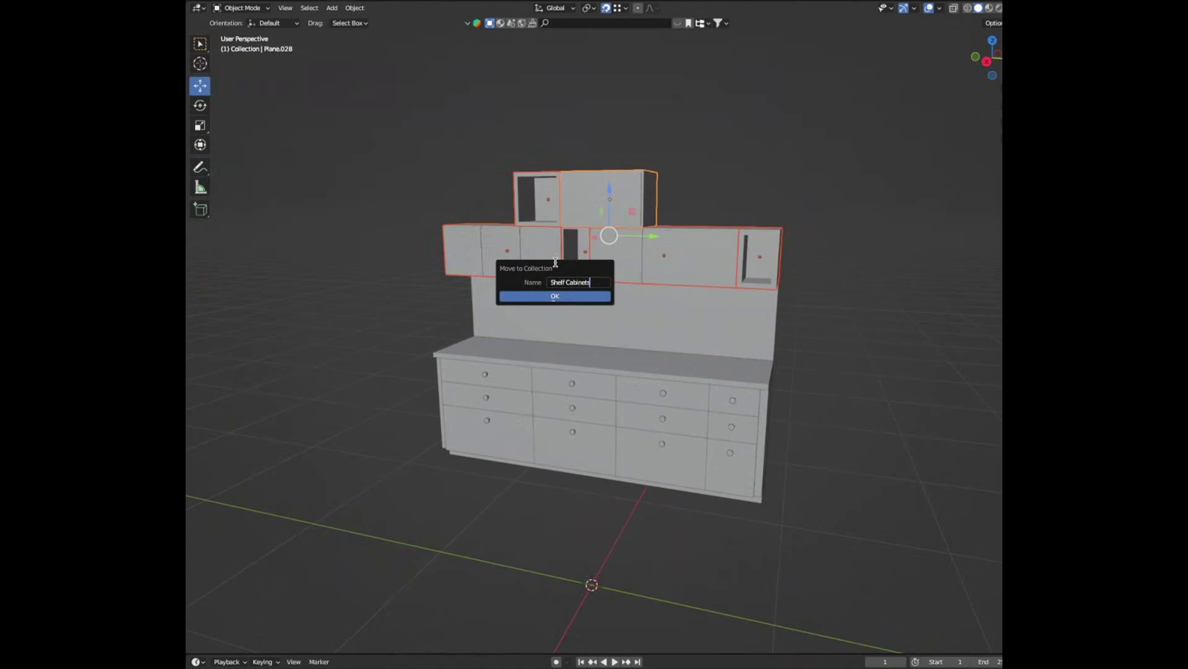
{"action": "key", "text": "Return"}
- Move the back panel between the counter and the wall cabinets into a new collection named Marble Wall
{"action": "left_click", "coordinate": [559, 307]}
{"action": "key", "text": "m"}
{"action": "left_click", "coordinate": [560, 309]}
{"action": "type", "text": "Bench Wall"}
{"action": "key", "text": "Return"}
- Select all parts of the drawer counter and move them into a new collection named Kitchen Cabinets
{"action": "left_click_drag", "start_coordinate": [798, 513], "coordinate": [398, 372]}
{"action": "key", "text": "m"}
{"action": "left_click", "coordinate": [555, 425]}
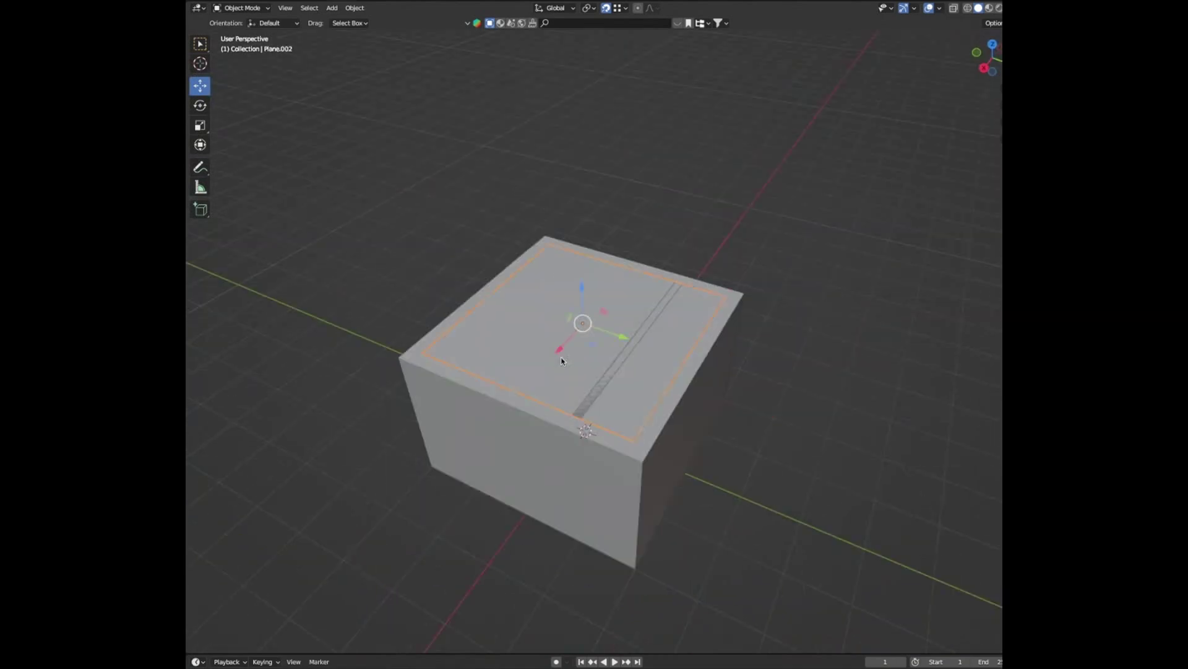
- Move the ceiling plane and the window objects into their own collections, Ceiling and Window
{"action": "key", "text": "m"}
{"action": "left_click", "coordinate": [563, 345]}
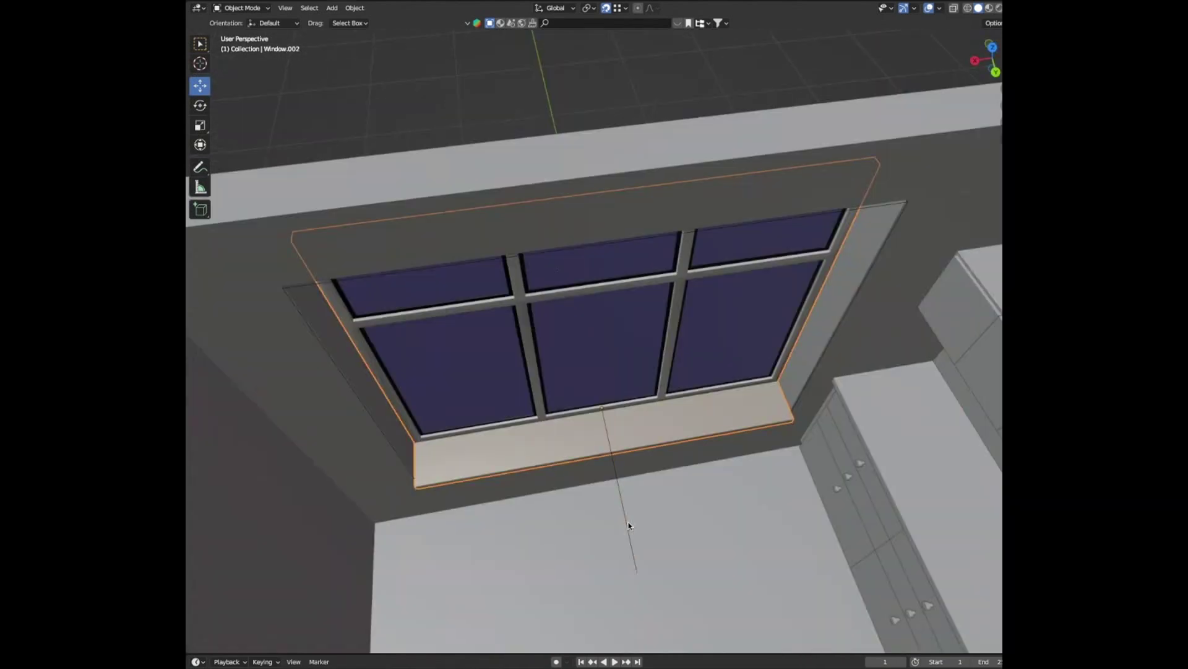
{"action": "key", "text": "m"}
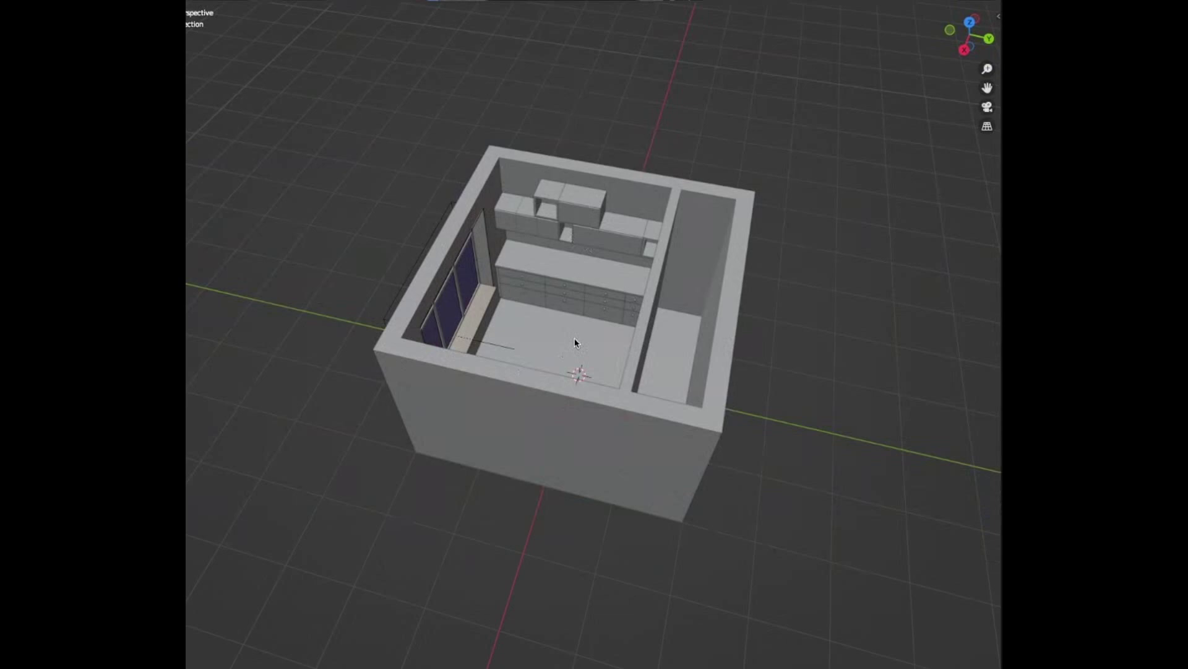
- Add a camera aligned to the view along the X axis and set its passepartout opacity to 1.000
{"action": "key", "text": "shift+a"}
{"action": "left_click", "coordinate": [575, 343]}
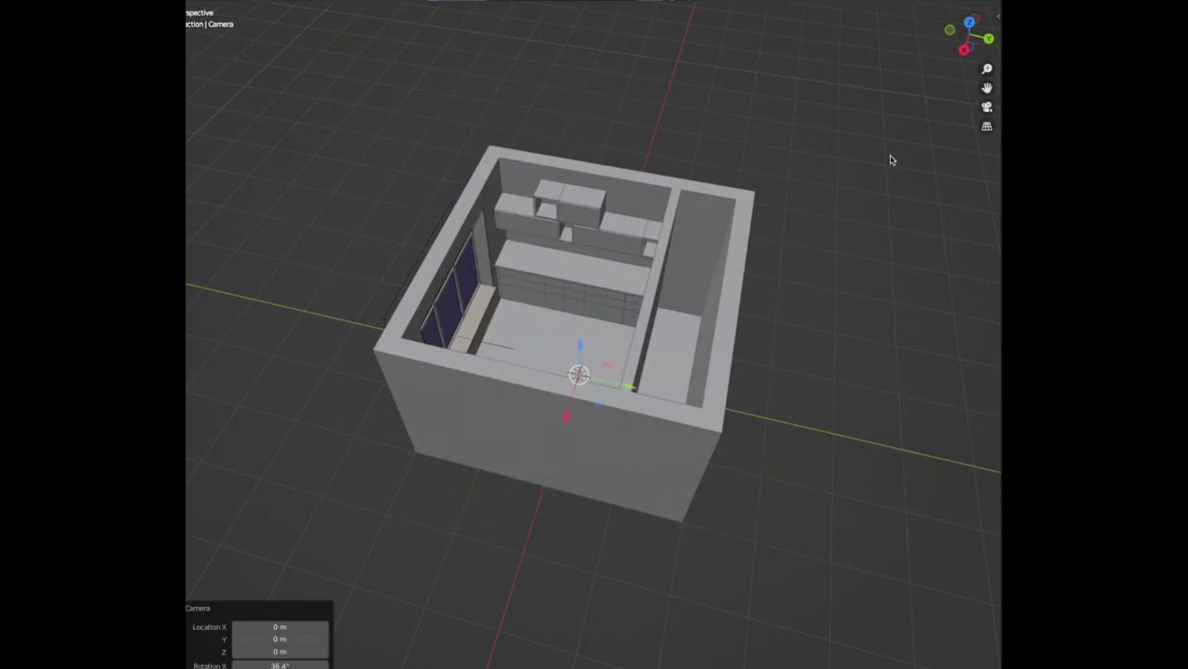
{"action": "left_click", "coordinate": [964, 49]}
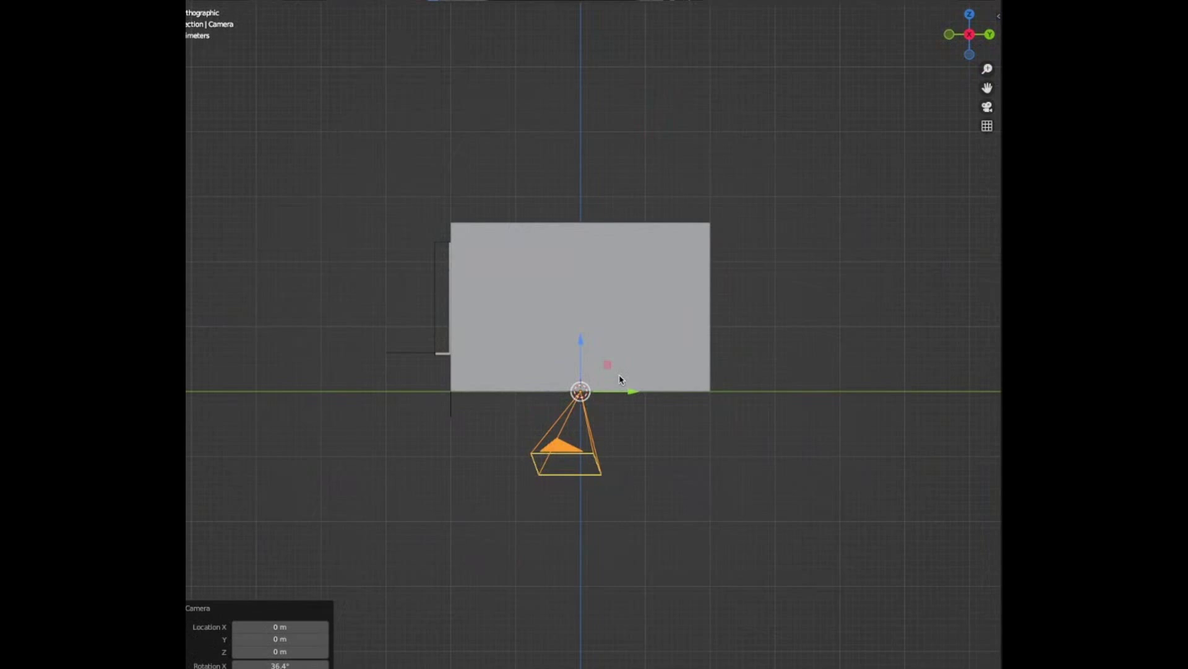
{"action": "key", "text": "KP_0"}
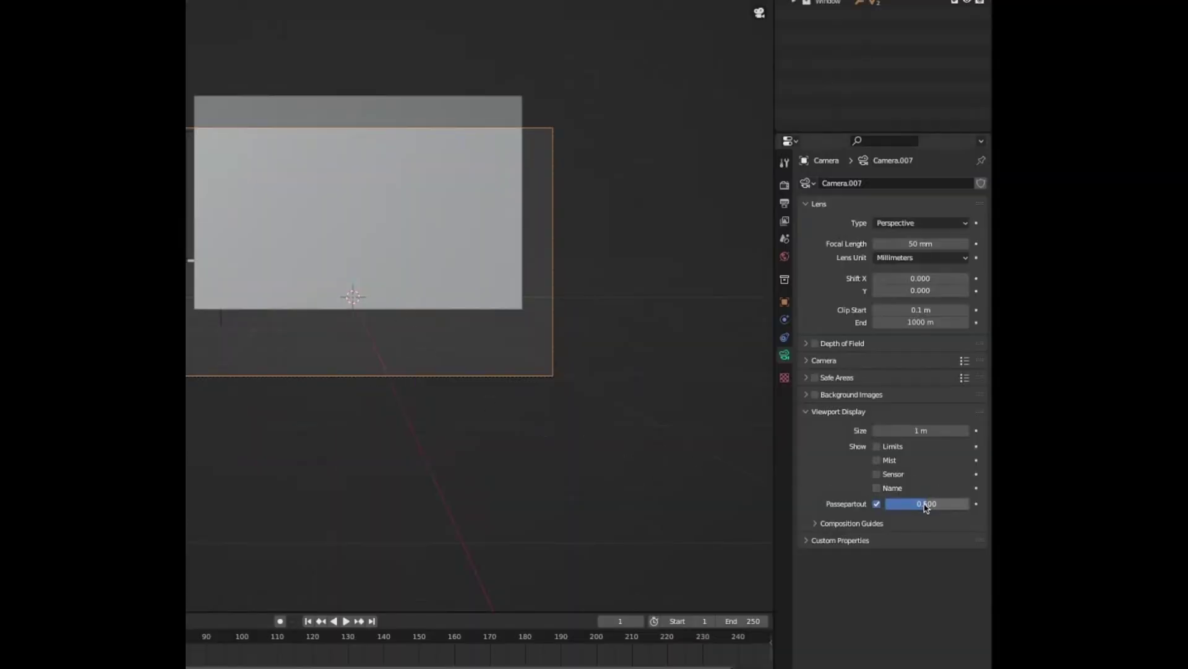
{"action": "left_click_drag", "start_coordinate": [934, 503], "coordinate": [968, 503]}
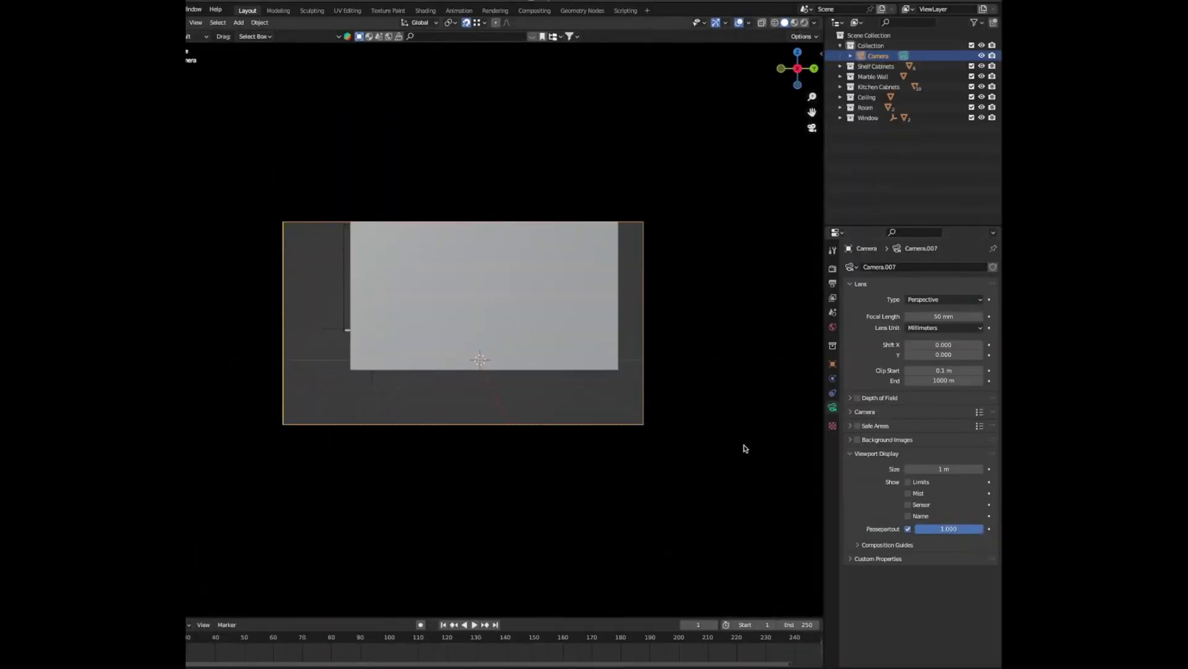
- Set the output resolution to 950 px in X and 900 px in Y
{"action": "left_click", "coordinate": [833, 283]}
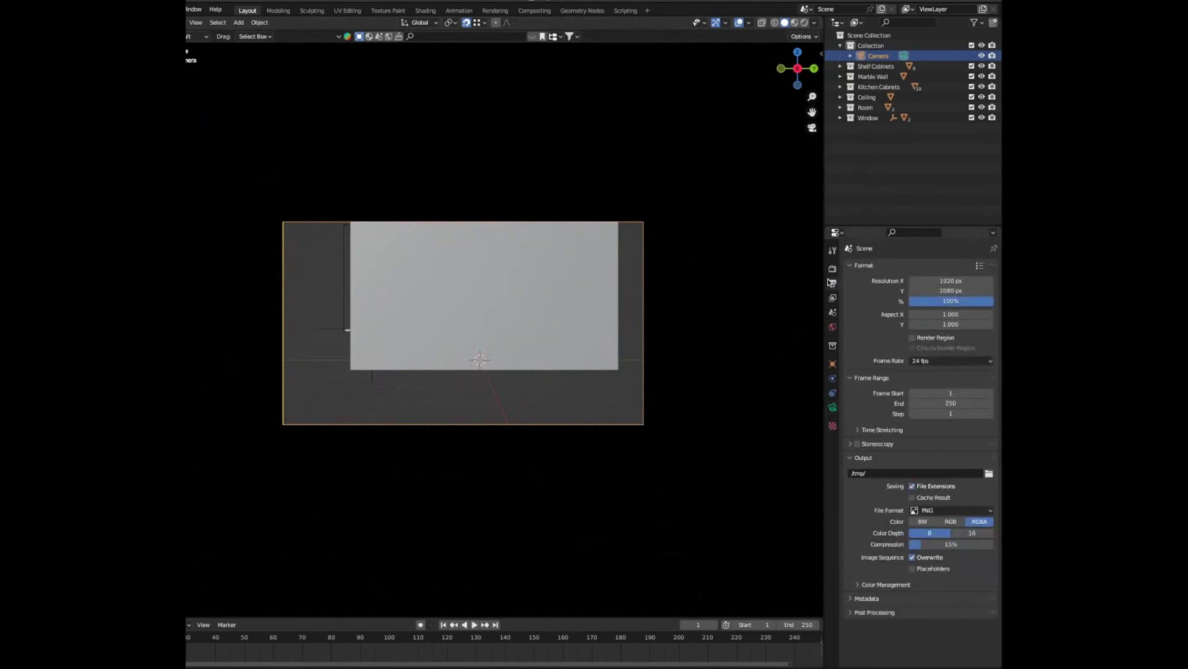
{"action": "double_click", "coordinate": [940, 280]}
{"action": "type", "text": "950"}
{"action": "key", "text": "Return"}
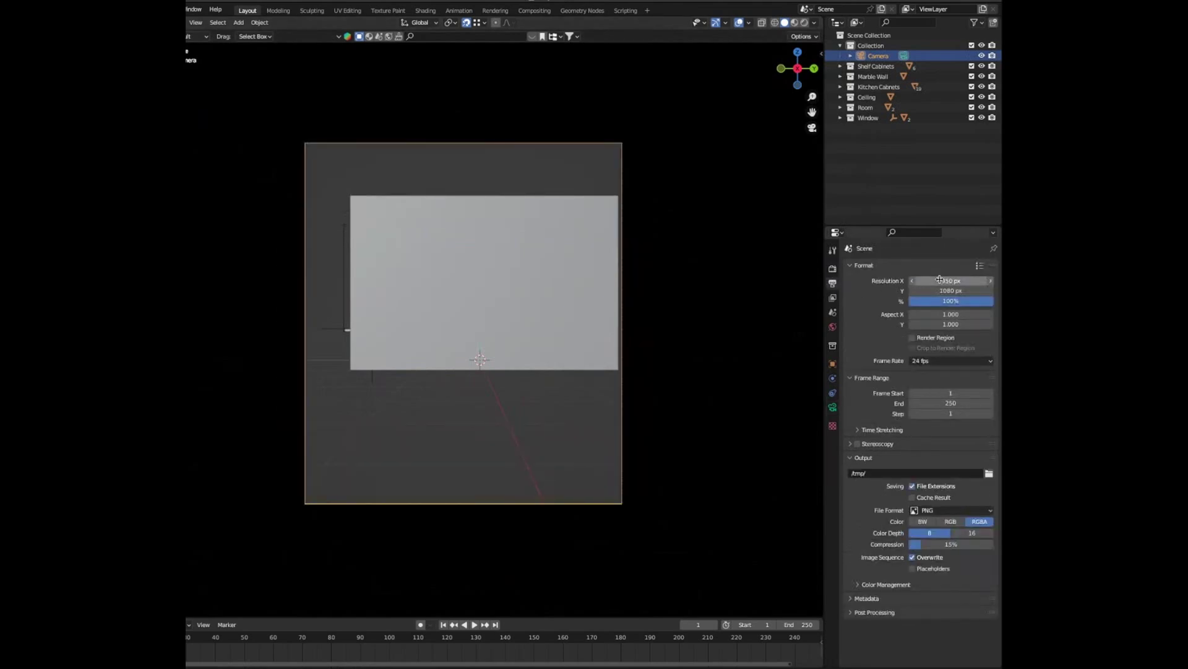
{"action": "double_click", "coordinate": [945, 291]}
{"action": "type", "text": "900"}
{"action": "key", "text": "Return"}
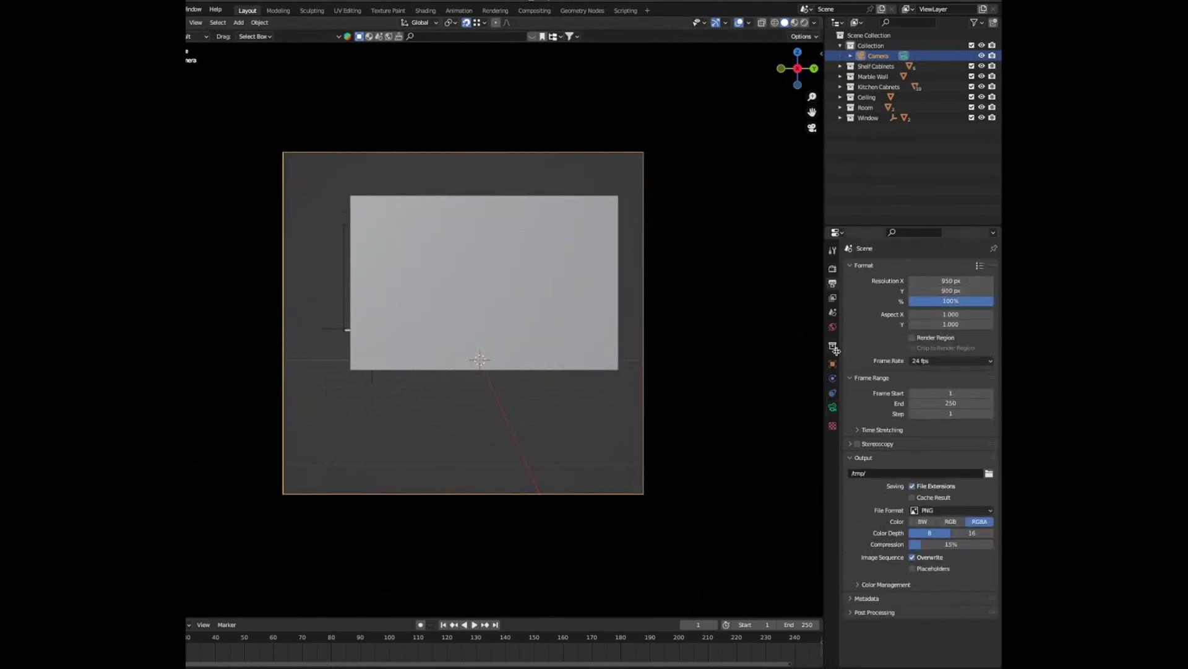
- Set the camera's clip start to 2.9 m and move the camera back to frame the cabinet wall
{"action": "left_click", "coordinate": [832, 407]}
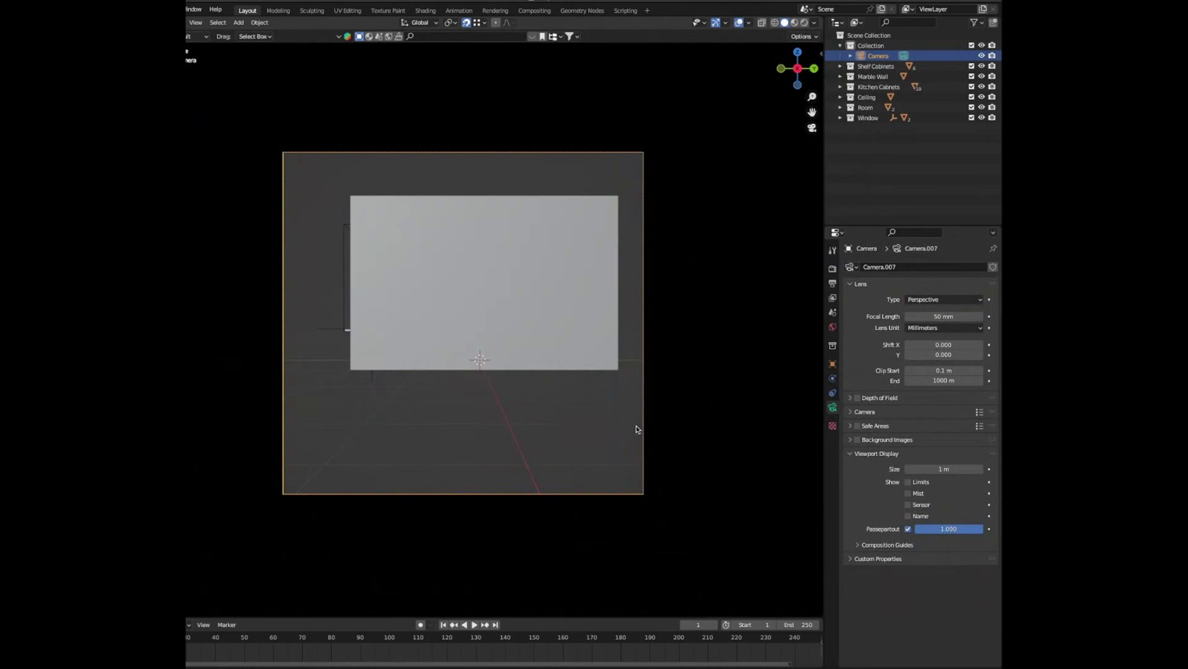
{"action": "double_click", "coordinate": [944, 370]}
{"action": "type", "text": "2.9"}
{"action": "key", "text": "Return"}
{"action": "key", "text": "g"}
{"action": "middle_click", "coordinate": [512, 382]}
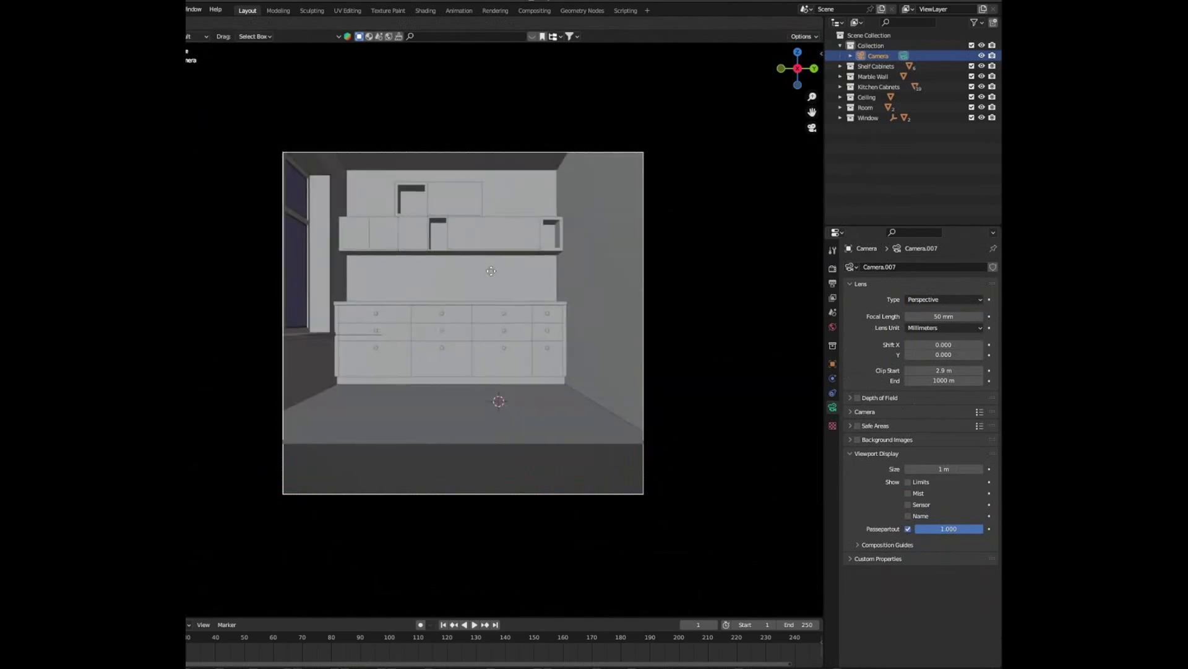
{"action": "left_click", "coordinate": [492, 273]}
- Set the camera's location to X 4 m, Y -0.4 m and Z 1.1 m
{"action": "left_click", "coordinate": [832, 363]}
{"action": "double_click", "coordinate": [920, 300]}
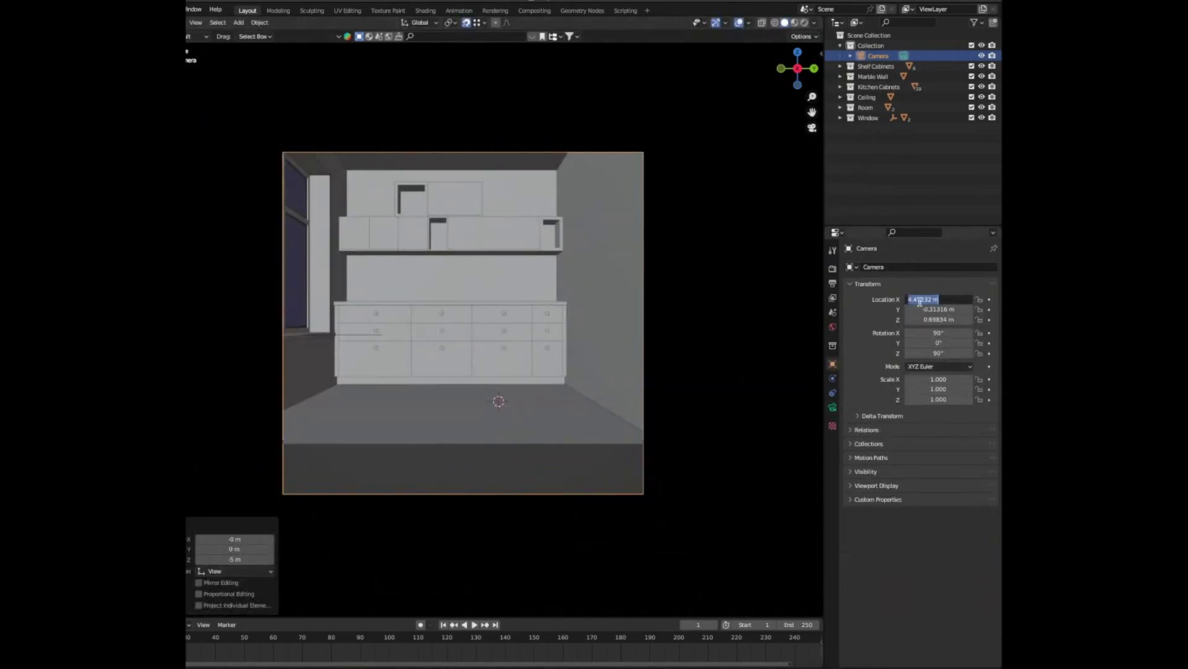
{"action": "type", "text": "4"}
{"action": "key", "text": "Return"}
{"action": "double_click", "coordinate": [939, 309]}
{"action": "type", "text": "-0.4"}
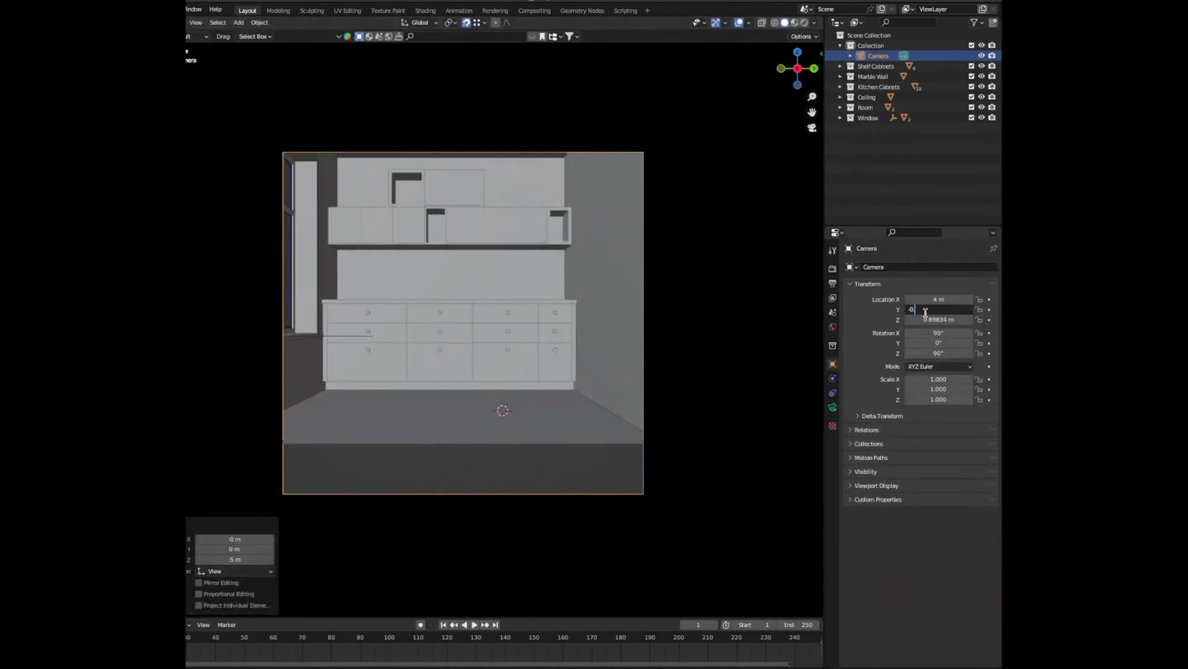
{"action": "key", "text": "Return"}
{"action": "double_click", "coordinate": [936, 319]}
{"action": "type", "text": "1.4"}
{"action": "key", "text": "Return"}
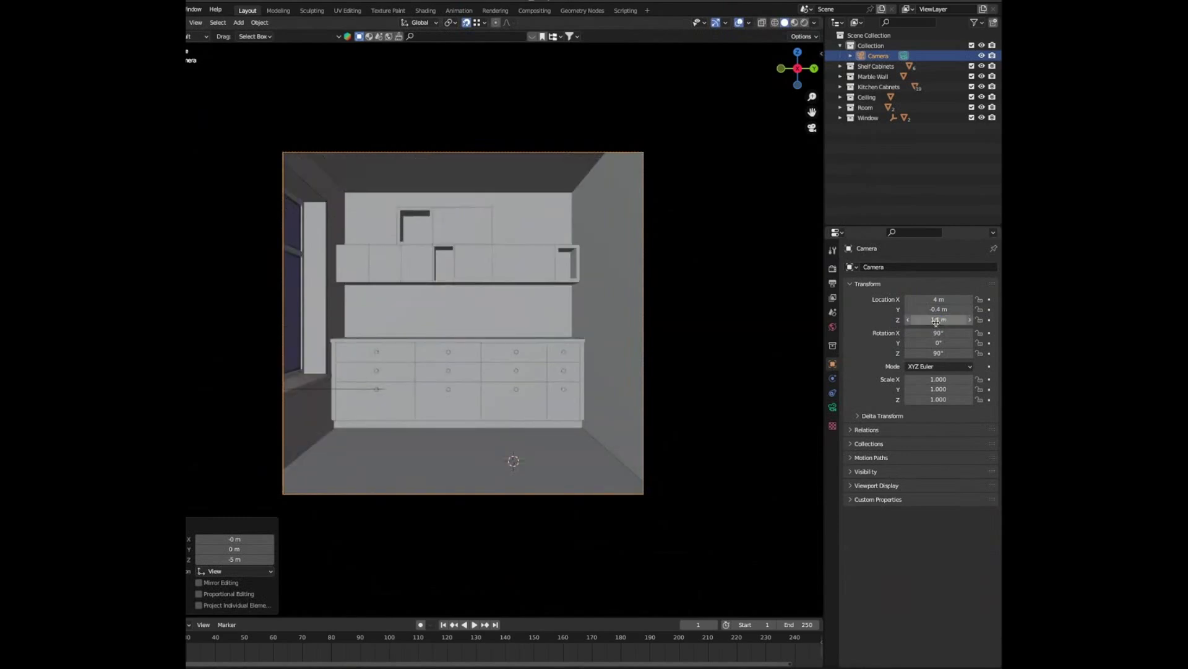
- Unhide the hidden objects to bring the ceiling back into the room
{"action": "key", "text": "alt+h"}
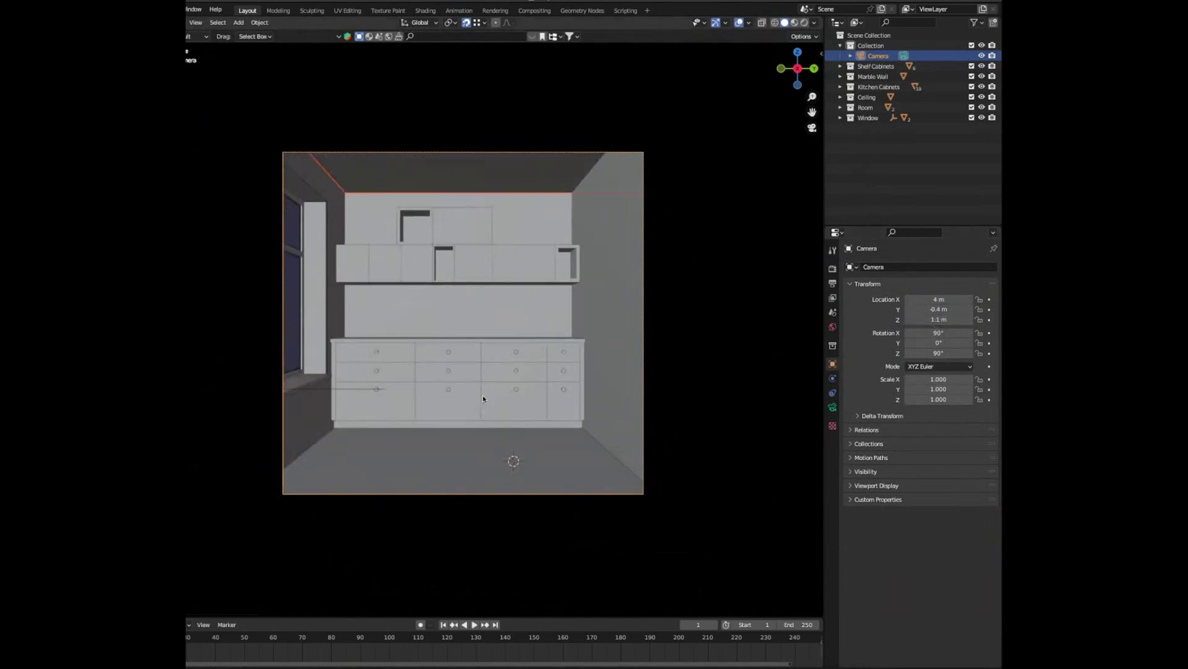
{"action": "left_click", "coordinate": [470, 398]}
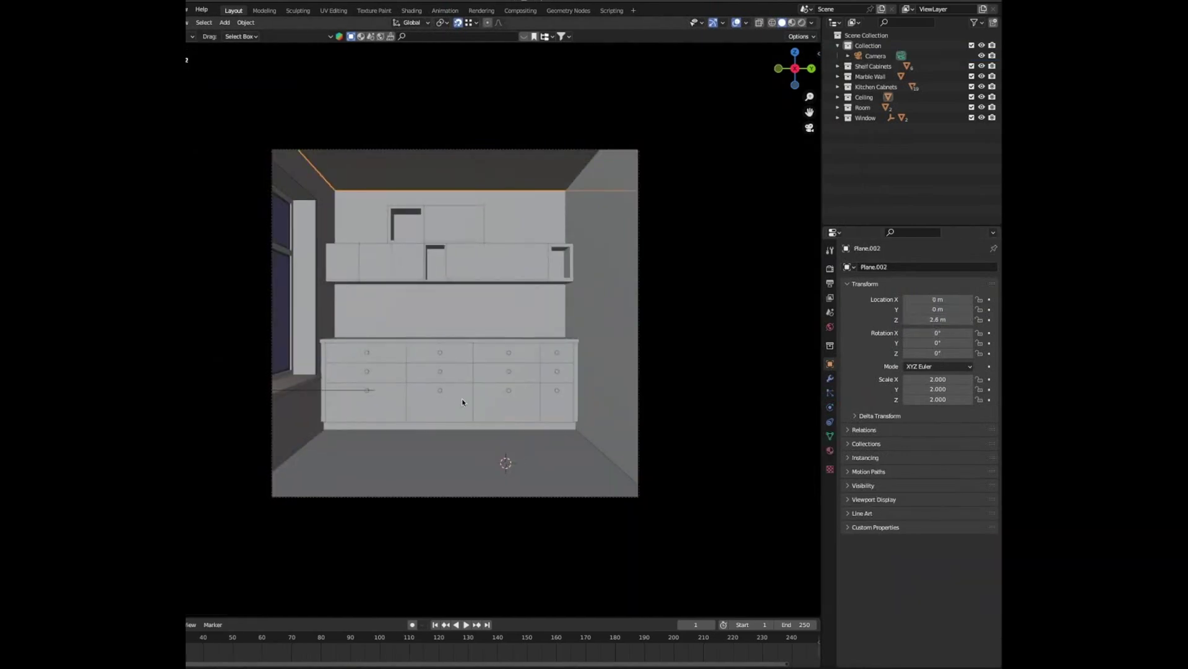
- Switch the render engine to Cycles
{"action": "left_click", "coordinate": [830, 268]}
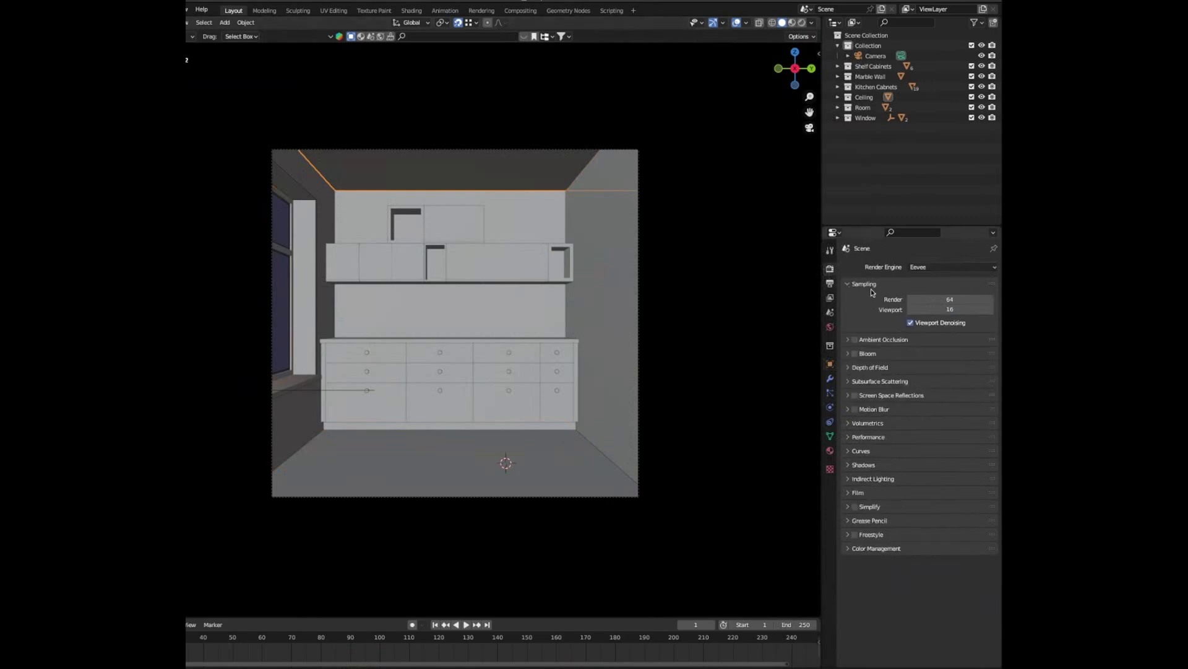
{"action": "left_click", "coordinate": [924, 266]}
{"action": "left_click", "coordinate": [920, 302]}
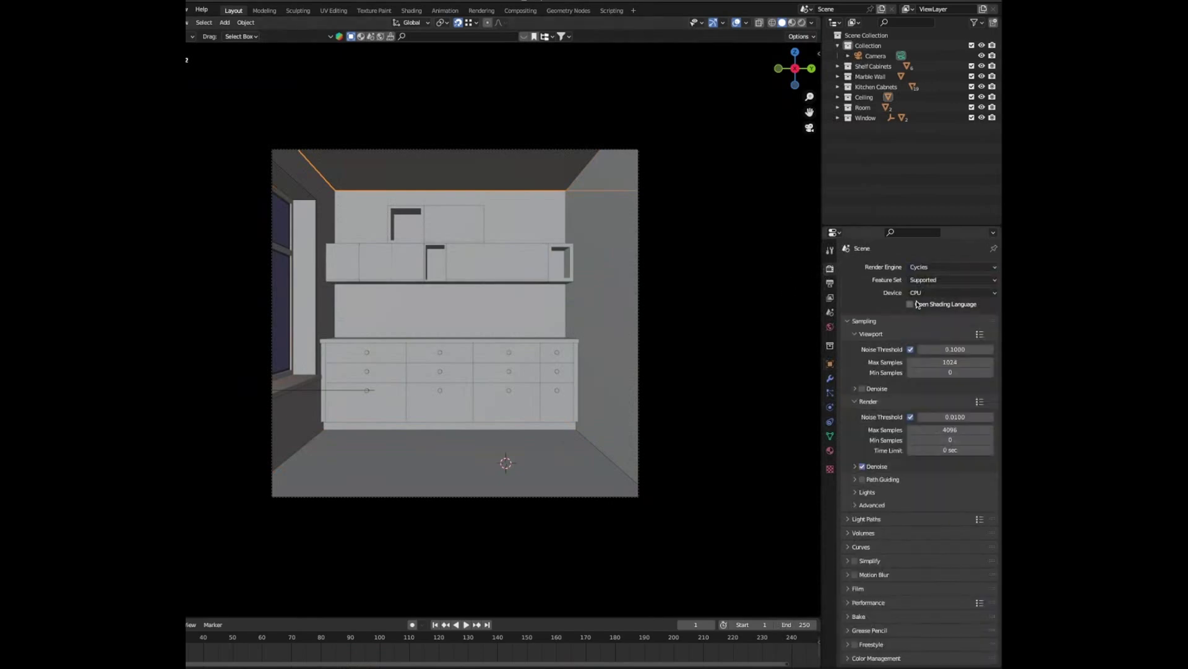
- Set the maximum samples to 20 for the viewport and 300 for the render
{"action": "left_click", "coordinate": [931, 361]}
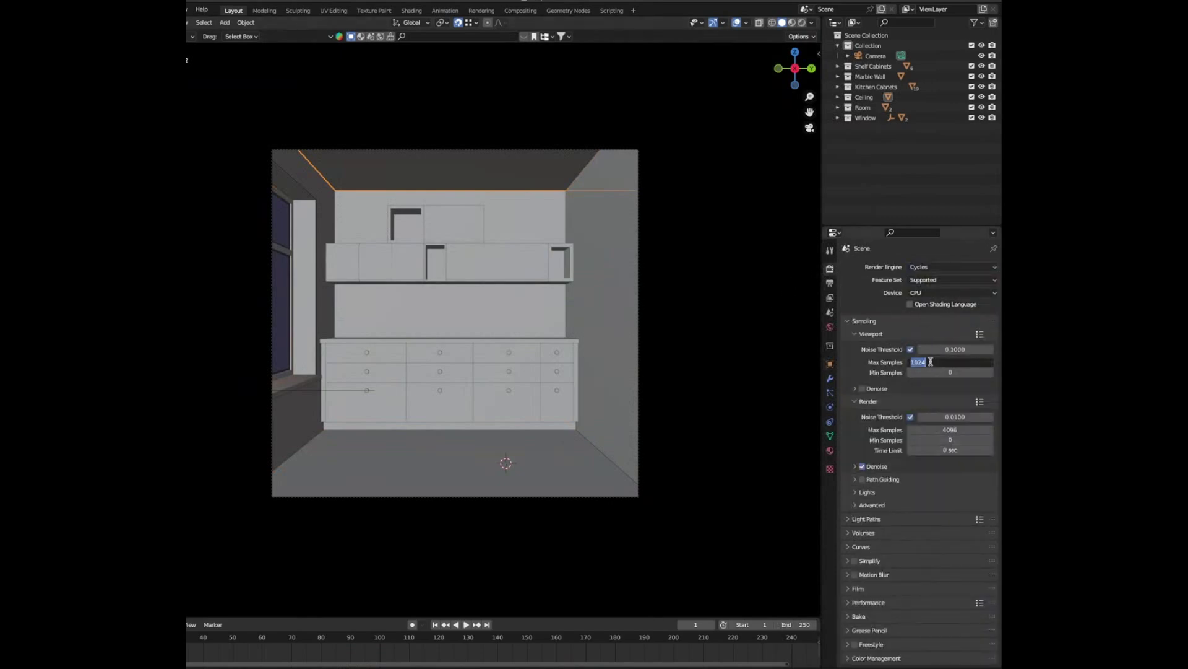
{"action": "type", "text": "20"}
{"action": "key", "text": "Return"}
{"action": "left_click", "coordinate": [936, 428]}
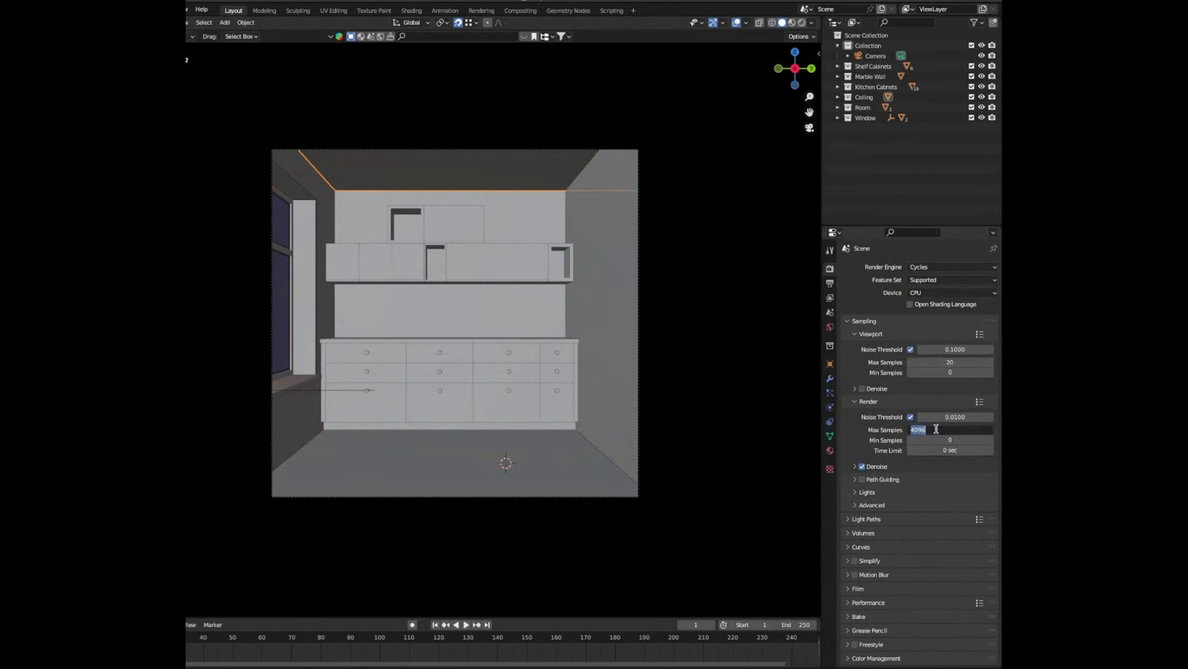
{"action": "type", "text": "300"}
{"action": "key", "text": "Return"}
- Enable viewport denoising with a start sample of 20
{"action": "left_click", "coordinate": [855, 389]}
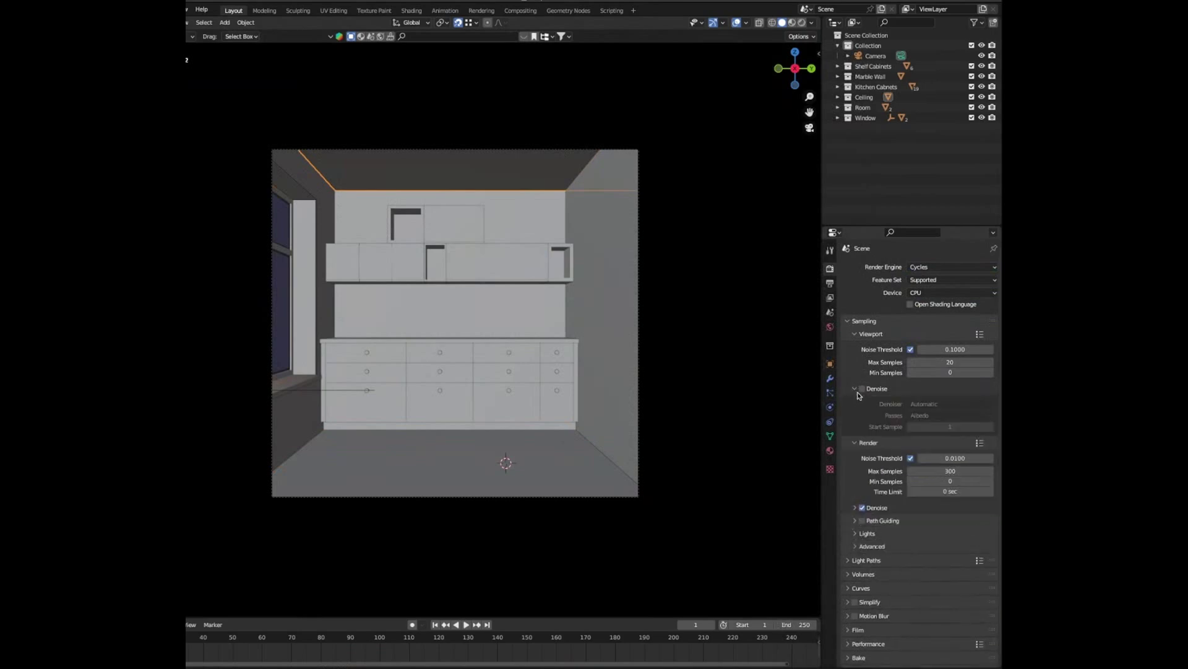
{"action": "left_click", "coordinate": [862, 388]}
{"action": "left_click", "coordinate": [923, 430]}
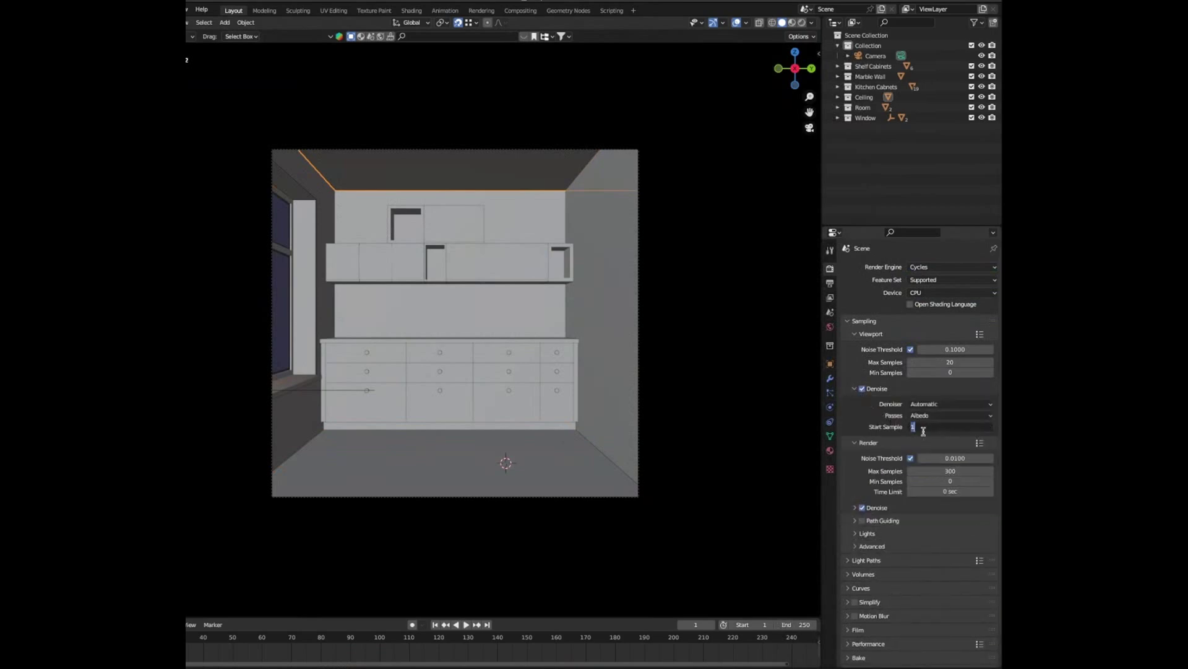
{"action": "type", "text": "20"}
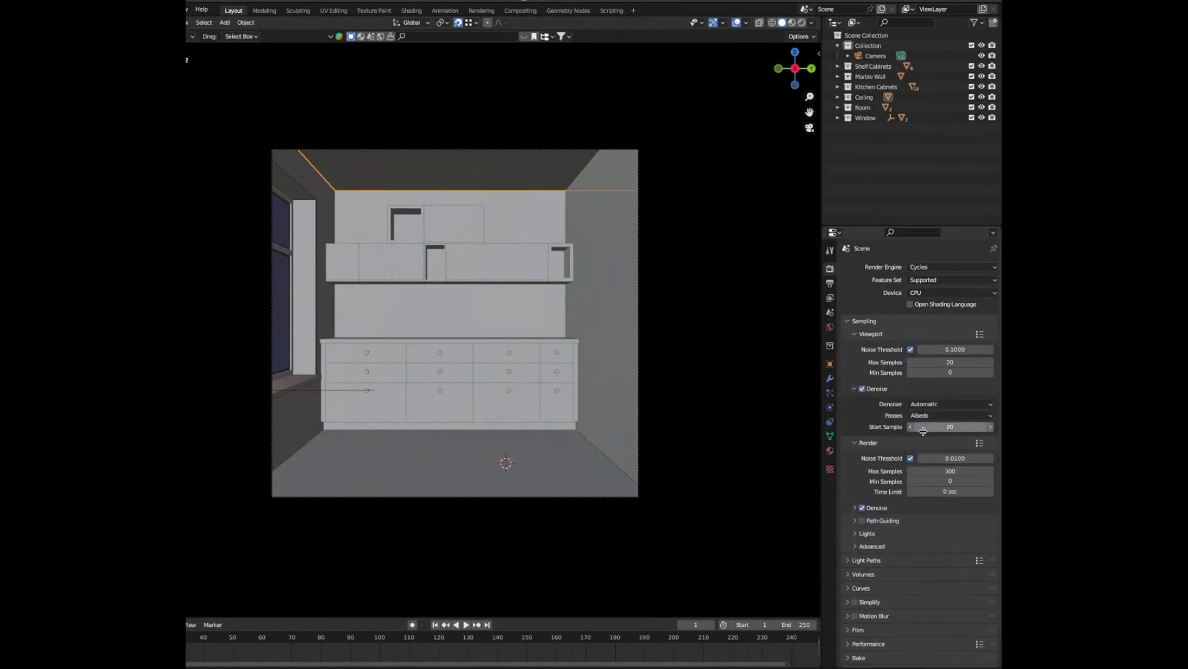
{"action": "key", "text": "Return"}
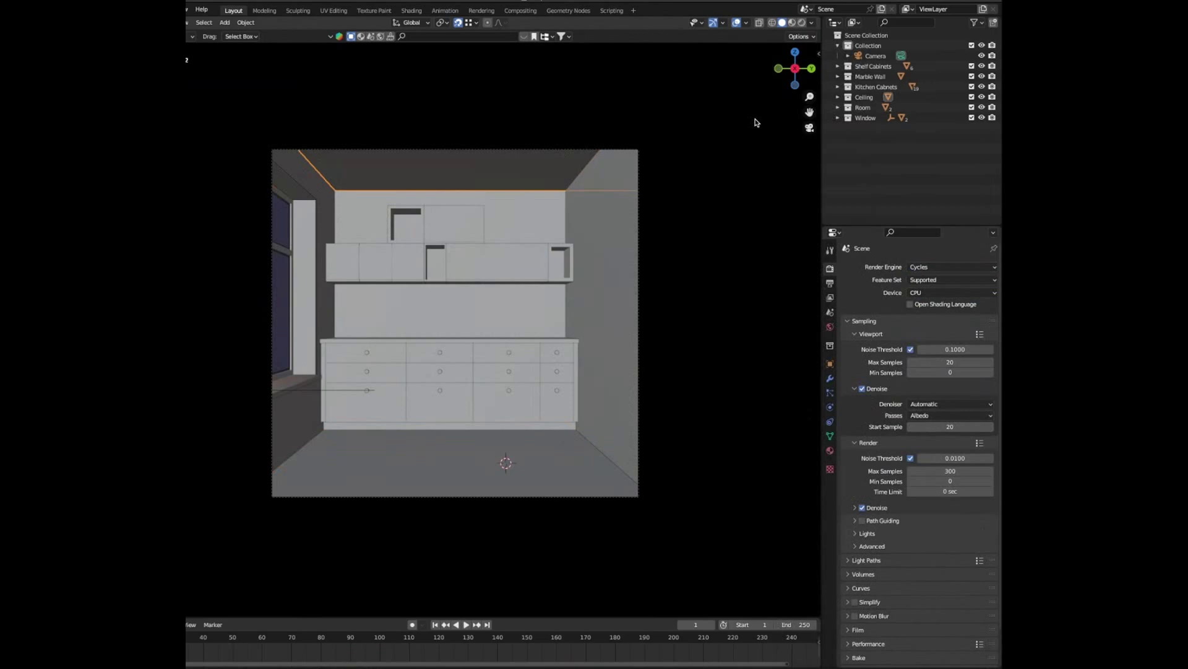
- Switch to rendered shading, raise the world background color to white (value 1.000) and adjust its strength
{"action": "left_click", "coordinate": [803, 23]}
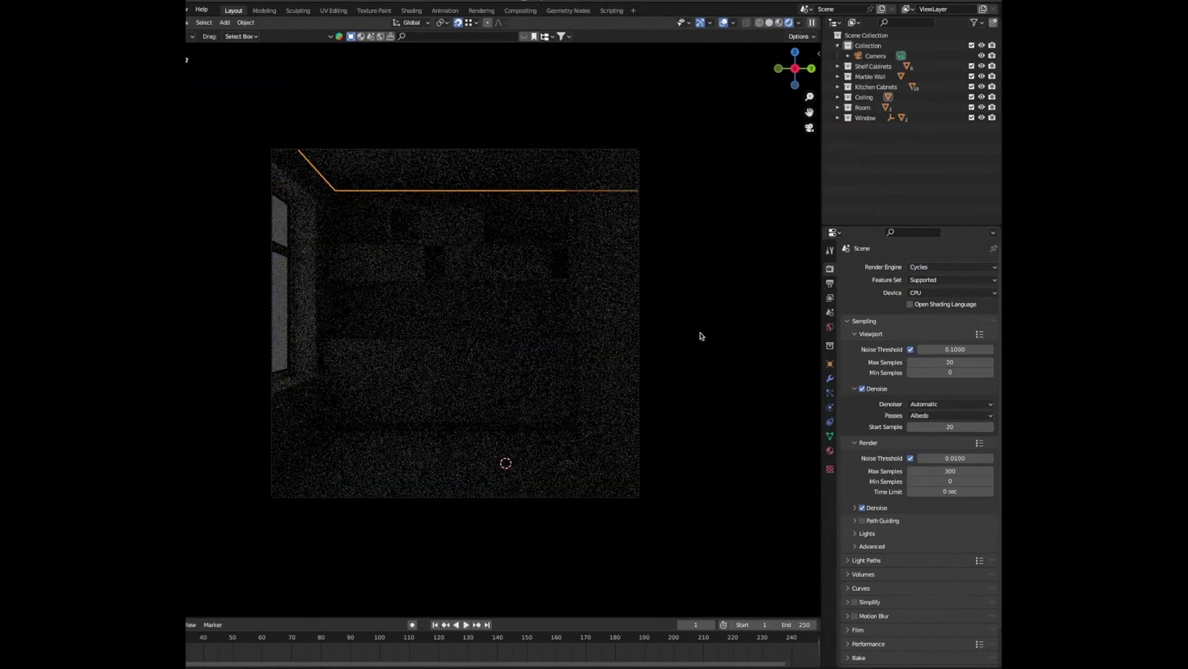
{"action": "left_click", "coordinate": [830, 327]}
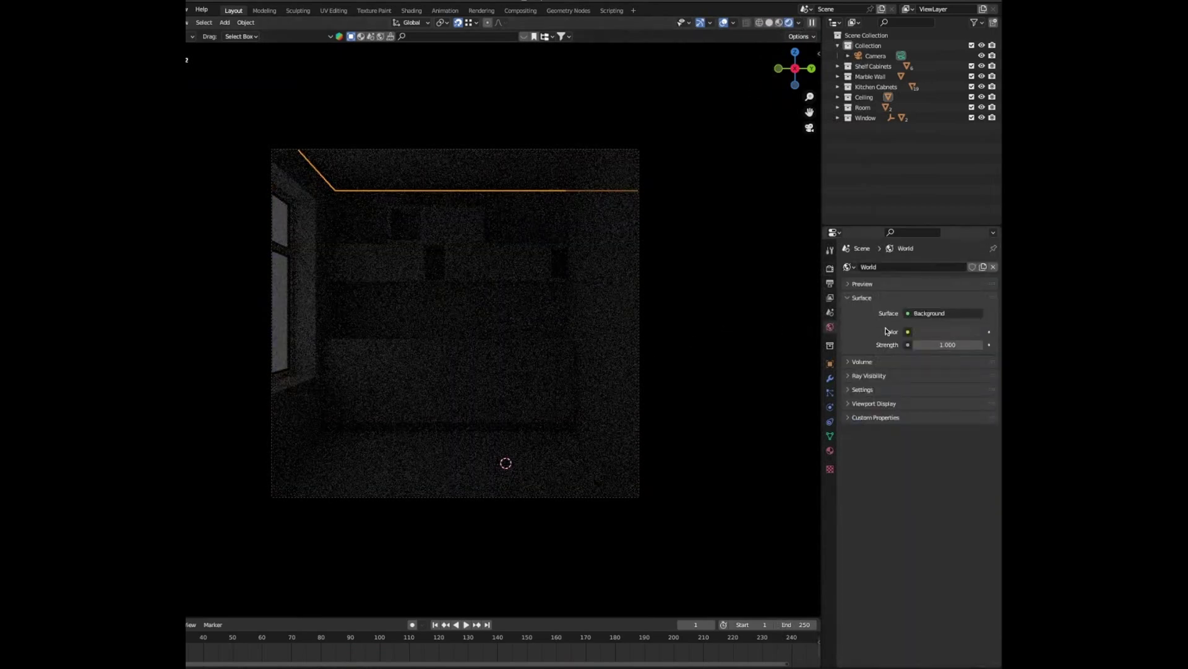
{"action": "left_click", "coordinate": [929, 332]}
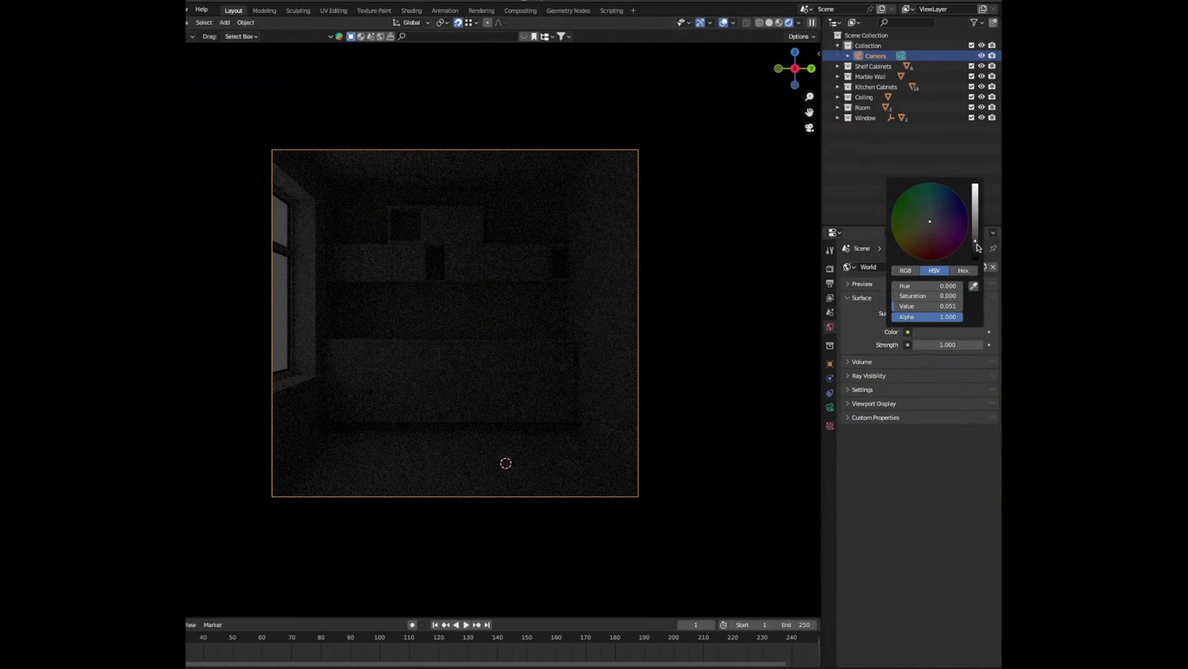
{"action": "left_click_drag", "start_coordinate": [977, 242], "coordinate": [975, 184]}
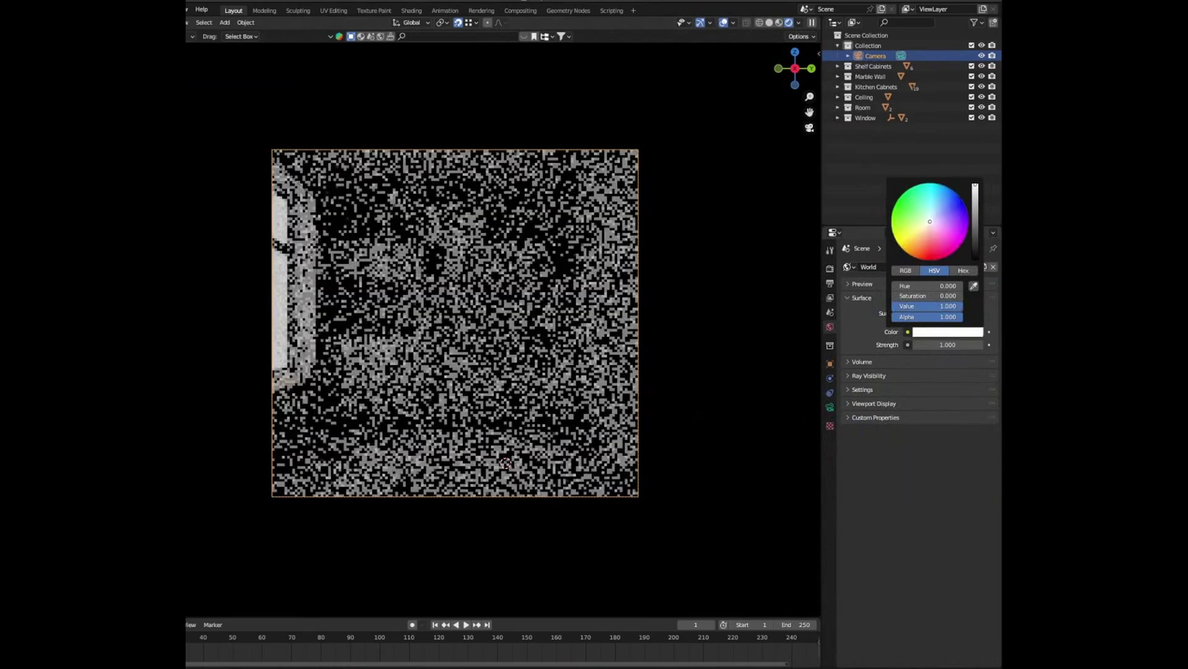
{"action": "left_click", "coordinate": [951, 345]}
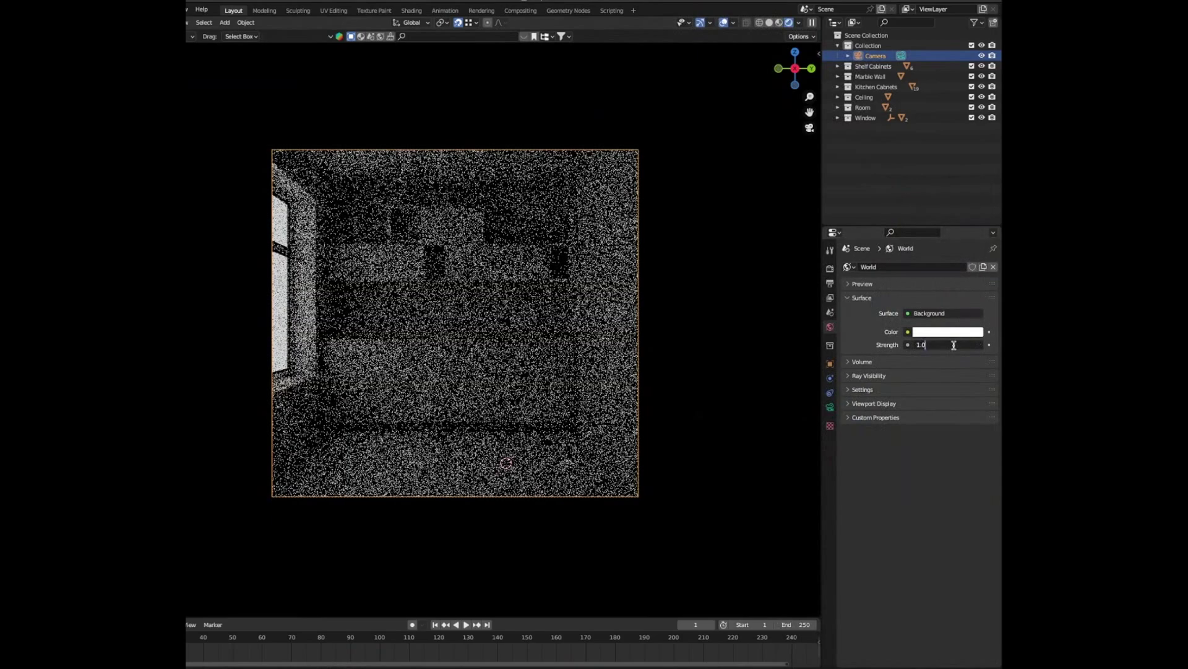
{"action": "type", "text": ".2"}
{"action": "key", "text": "Return"}
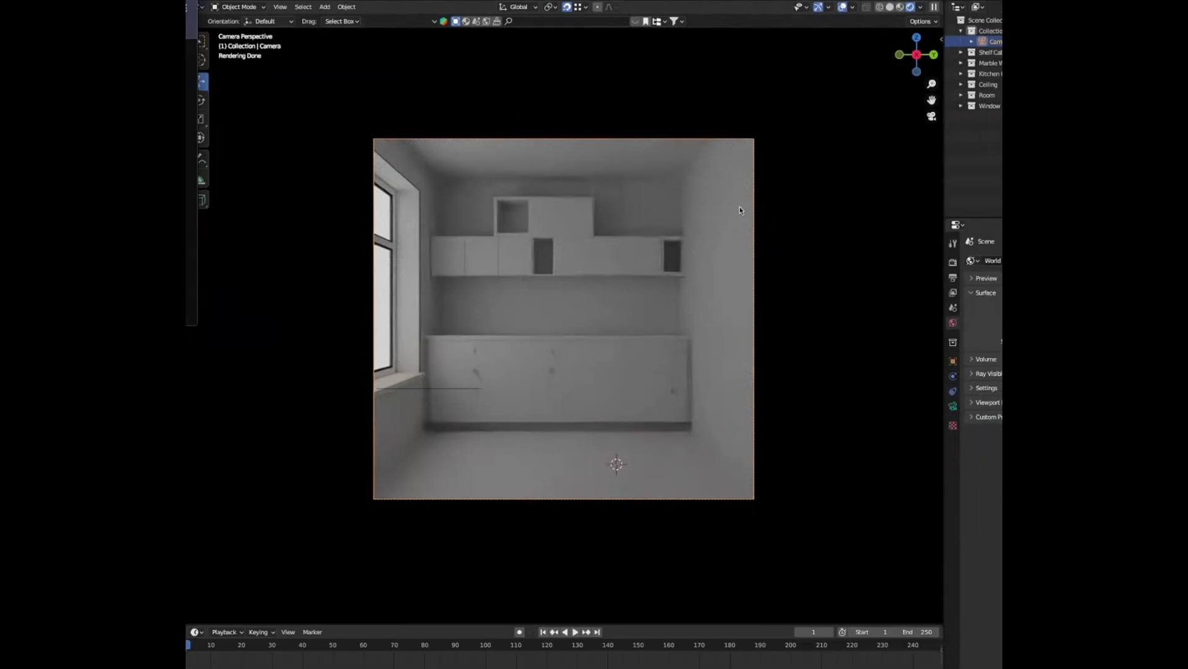
- Change the viewport to material preview shading and leave the camera view to see the whole room from outside
{"action": "left_click", "coordinate": [900, 7]}
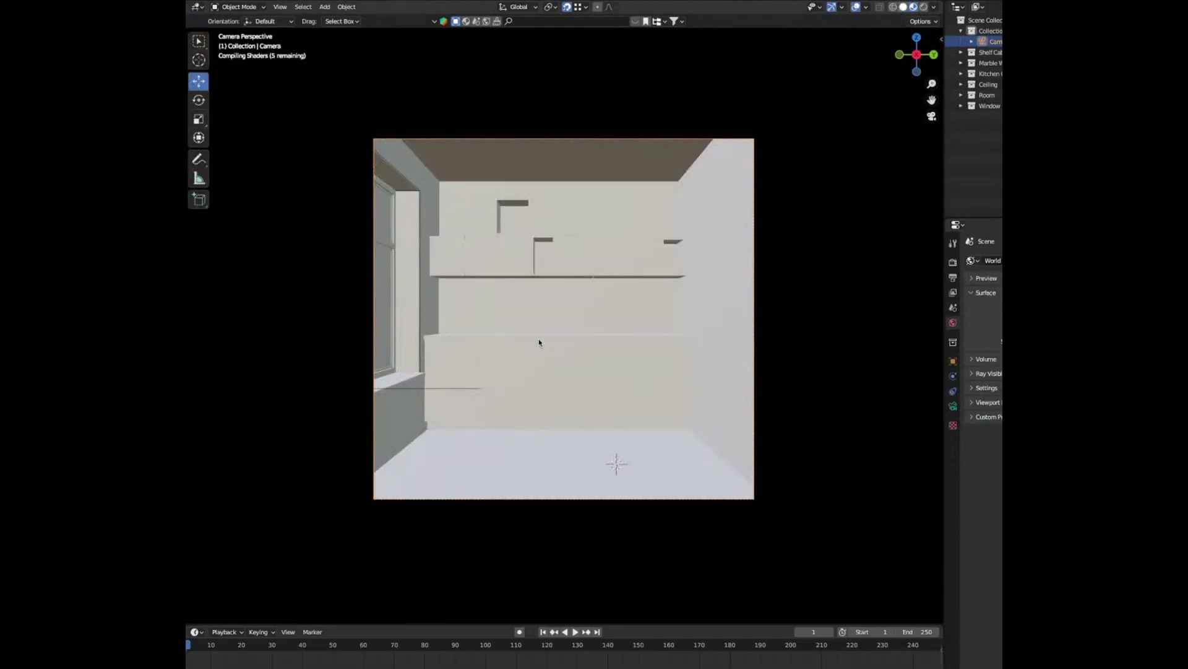
{"action": "key", "text": "KP_0"}
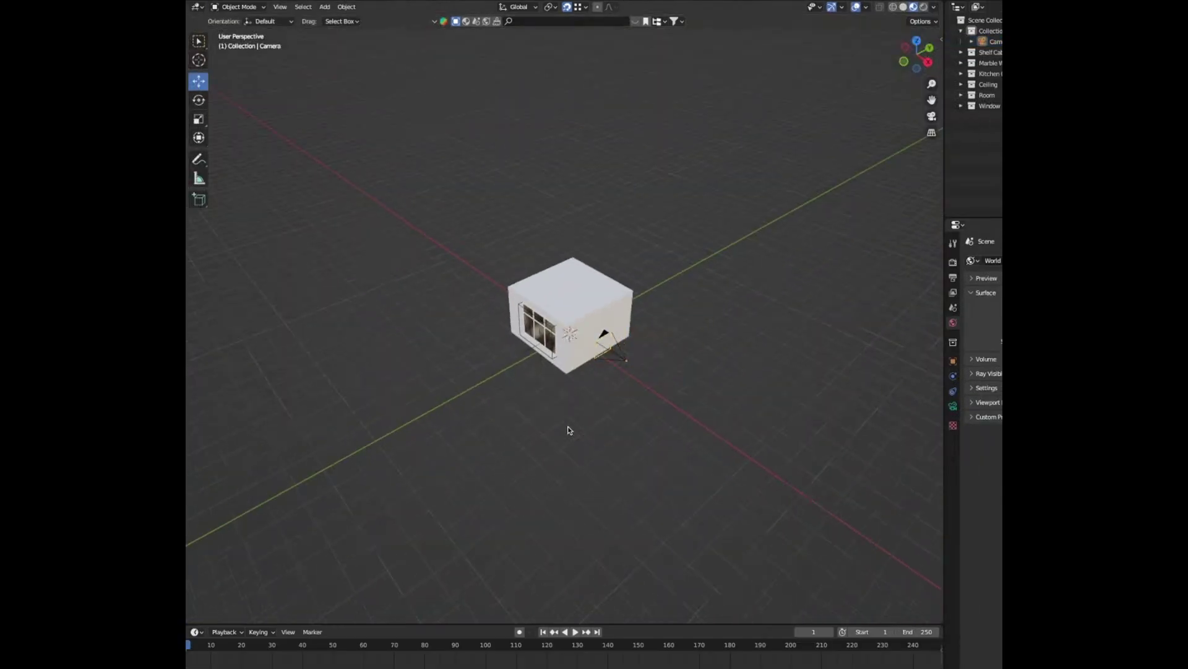
- Add a sun light and move it outside the room in front of the window side, raising it about 3.2 m
{"action": "key", "text": "shift+a"}
{"action": "mouse_move", "coordinate": [548, 526]}
{"action": "left_click", "coordinate": [617, 540]}
{"action": "middle_click_drag", "start_coordinate": [604, 348], "coordinate": [602, 430]}
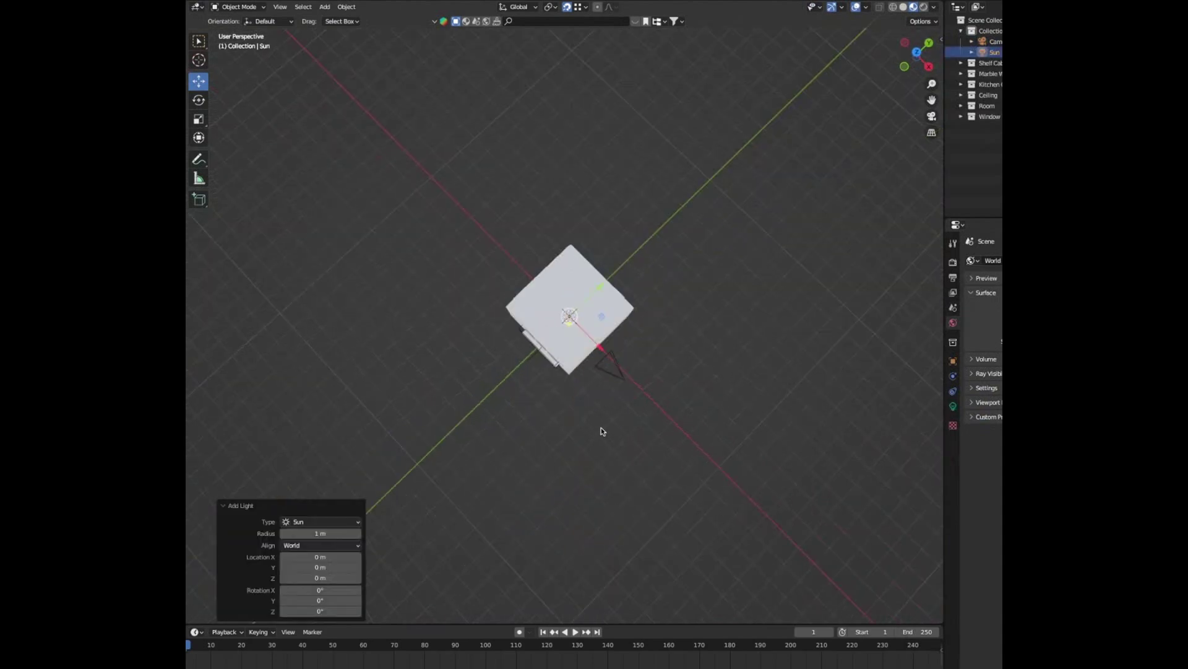
{"action": "left_click_drag", "start_coordinate": [598, 287], "coordinate": [501, 383]}
{"action": "left_click_drag", "start_coordinate": [501, 438], "coordinate": [591, 536]}
{"action": "left_click_drag", "start_coordinate": [593, 479], "coordinate": [612, 459]}
{"action": "middle_click_drag", "start_coordinate": [604, 479], "coordinate": [633, 372]}
{"action": "left_click_drag", "start_coordinate": [673, 292], "coordinate": [712, 231]}
{"action": "middle_click_drag", "start_coordinate": [712, 231], "coordinate": [759, 382]}
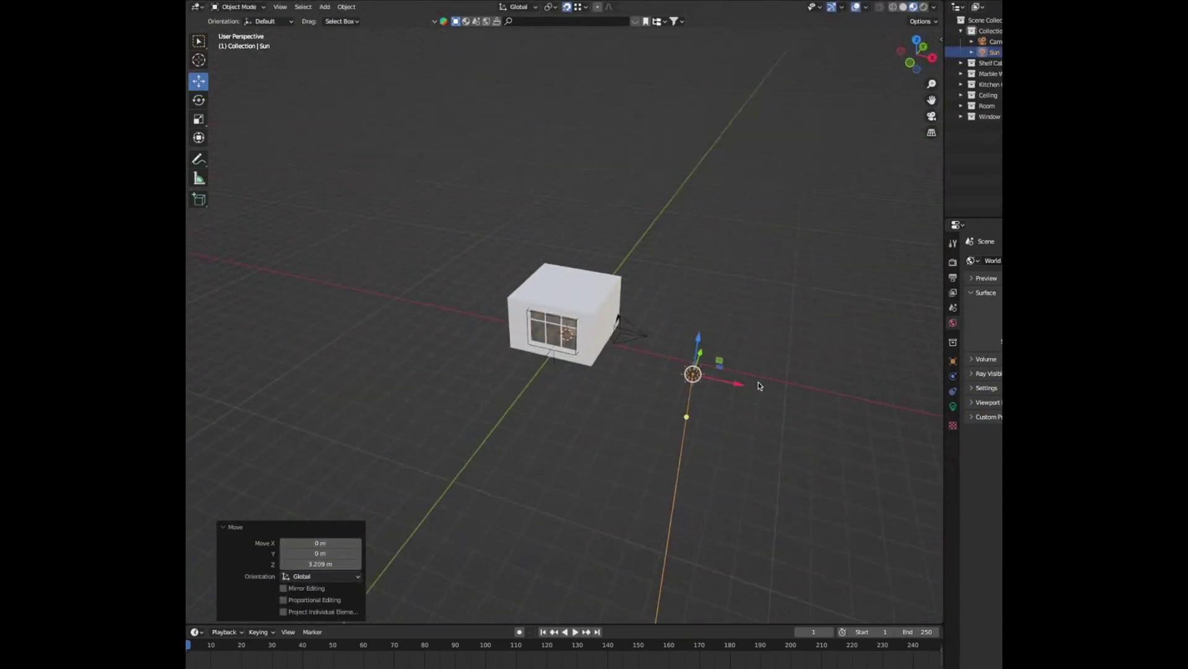
- Rotate the sun freely so its beam points through the window into the room, and fine-tune its position and height
{"action": "key", "text": "r"}
{"action": "key", "text": "r"}
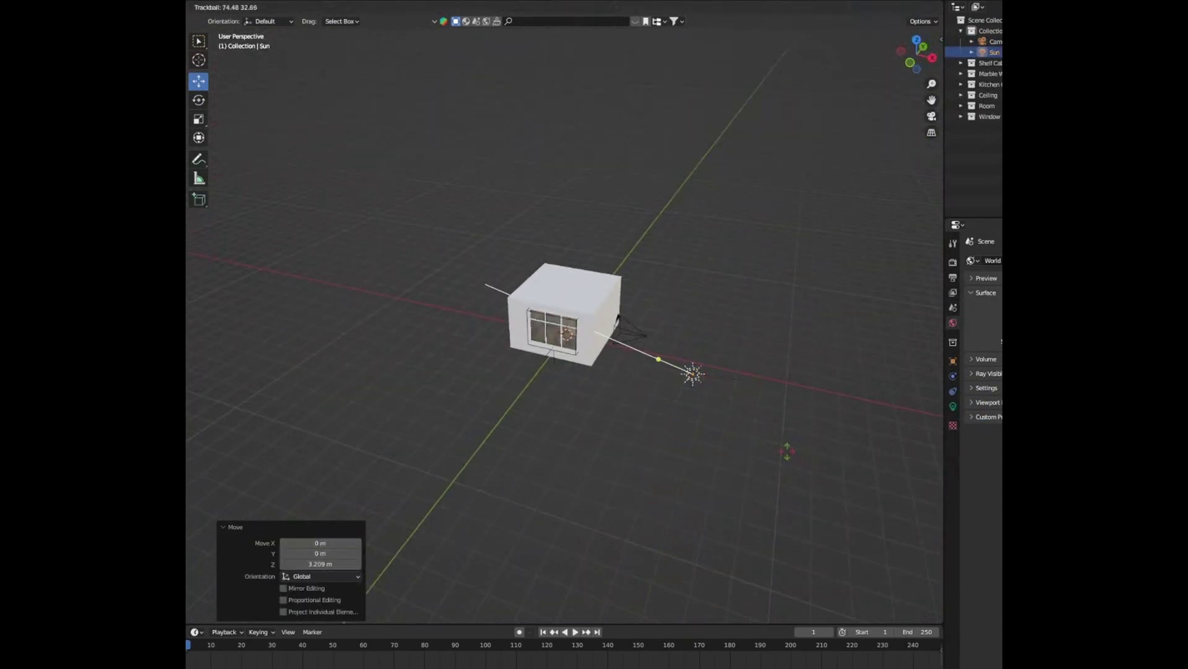
{"action": "left_click", "coordinate": [799, 451]}
{"action": "middle_click_drag", "start_coordinate": [718, 392], "coordinate": [726, 447]}
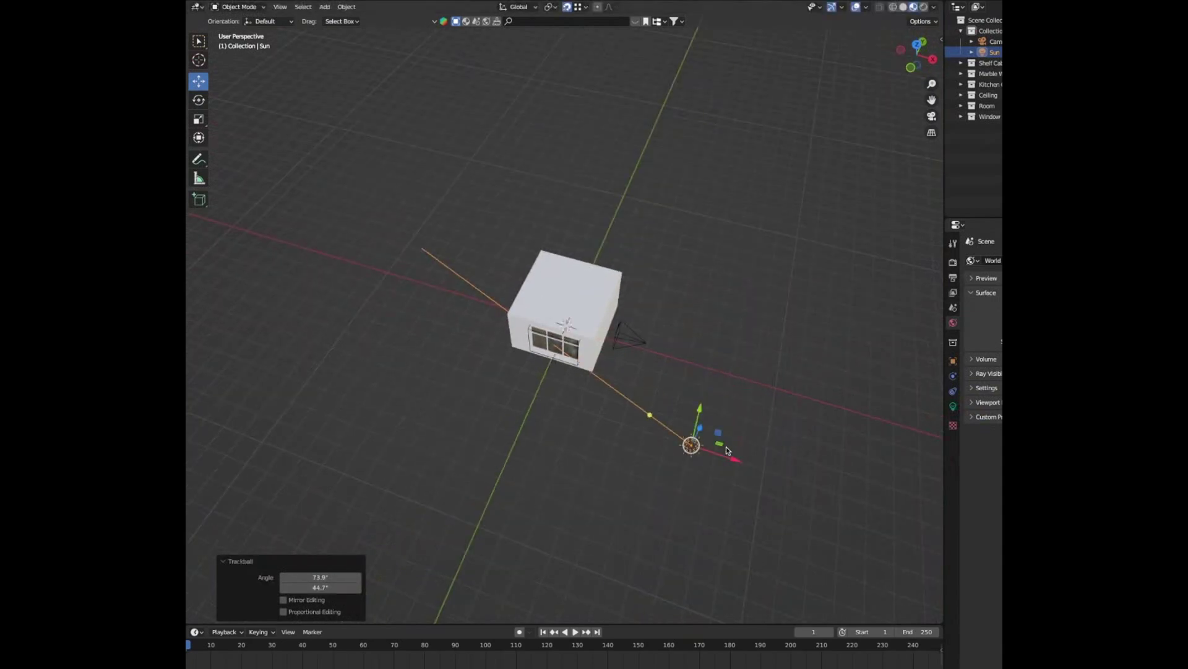
{"action": "left_click_drag", "start_coordinate": [726, 448], "coordinate": [710, 444]}
{"action": "left_click_drag", "start_coordinate": [684, 405], "coordinate": [686, 401]}
{"action": "middle_click_drag", "start_coordinate": [690, 359], "coordinate": [707, 267]}
{"action": "left_click_drag", "start_coordinate": [707, 266], "coordinate": [706, 258]}
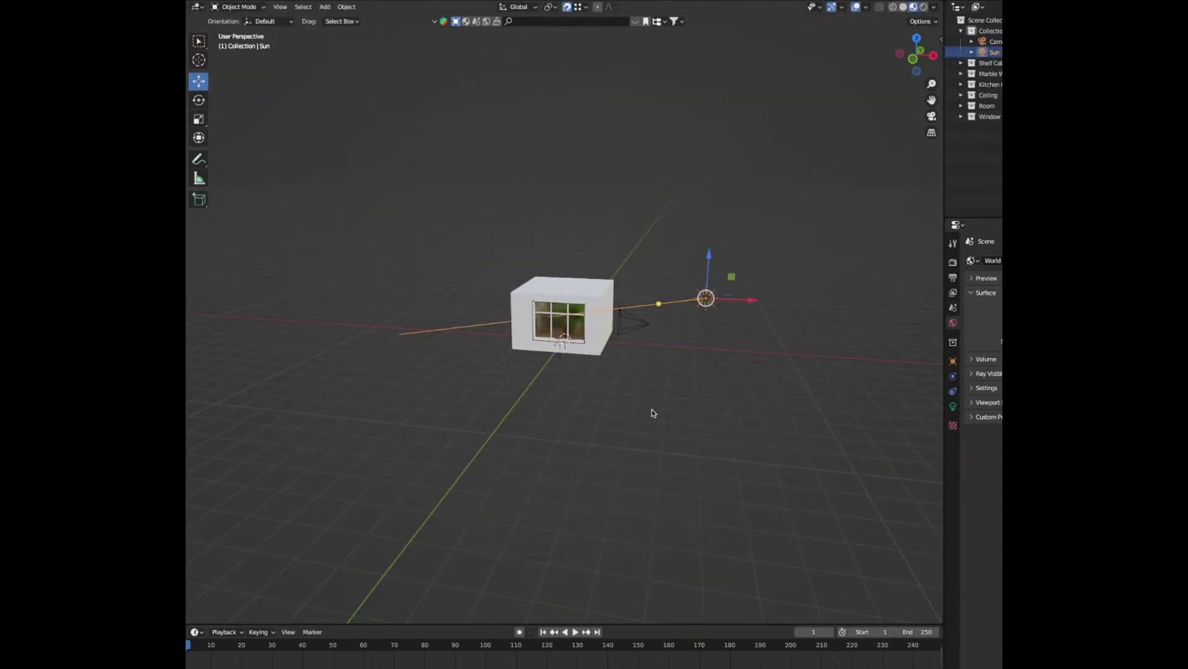
- Set the sun's strength to 7.5 and tint its color a pale warm yellow
{"action": "left_click", "coordinate": [953, 406]}
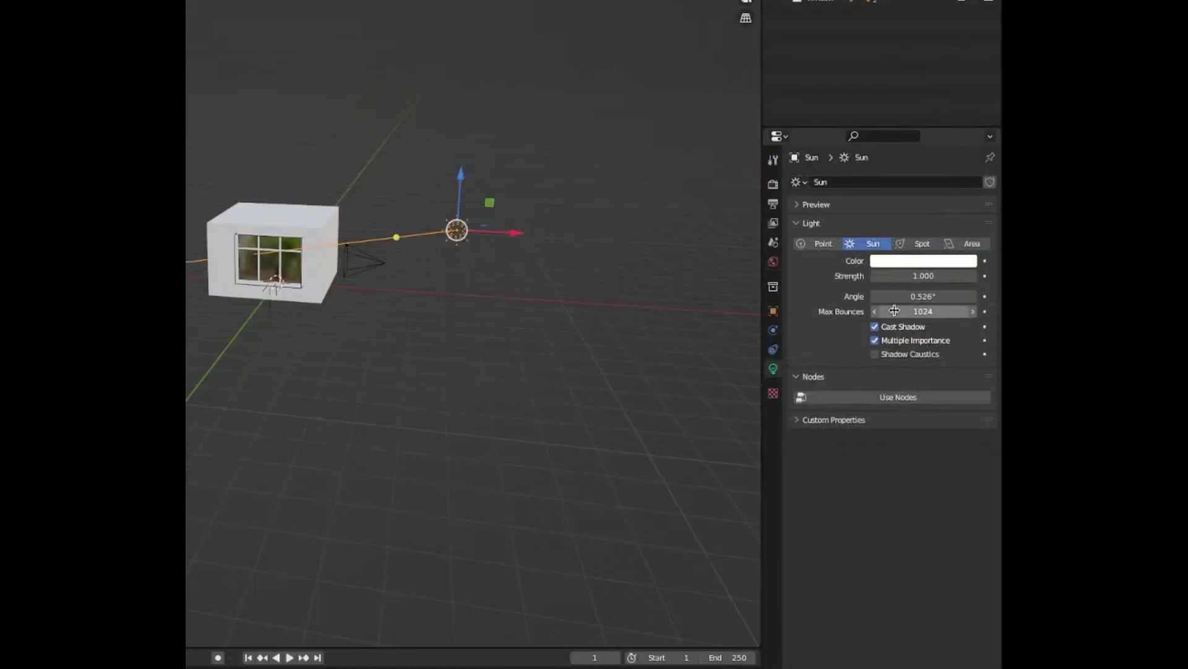
{"action": "left_click", "coordinate": [911, 275]}
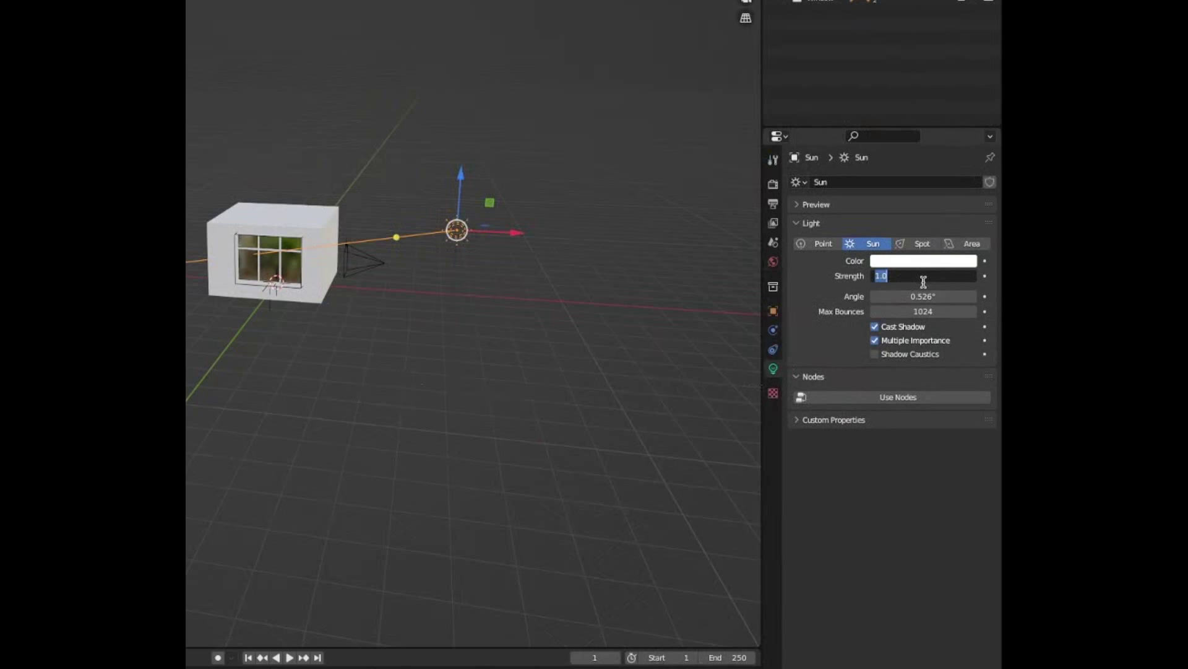
{"action": "type", "text": "7.5"}
{"action": "key", "text": "Return"}
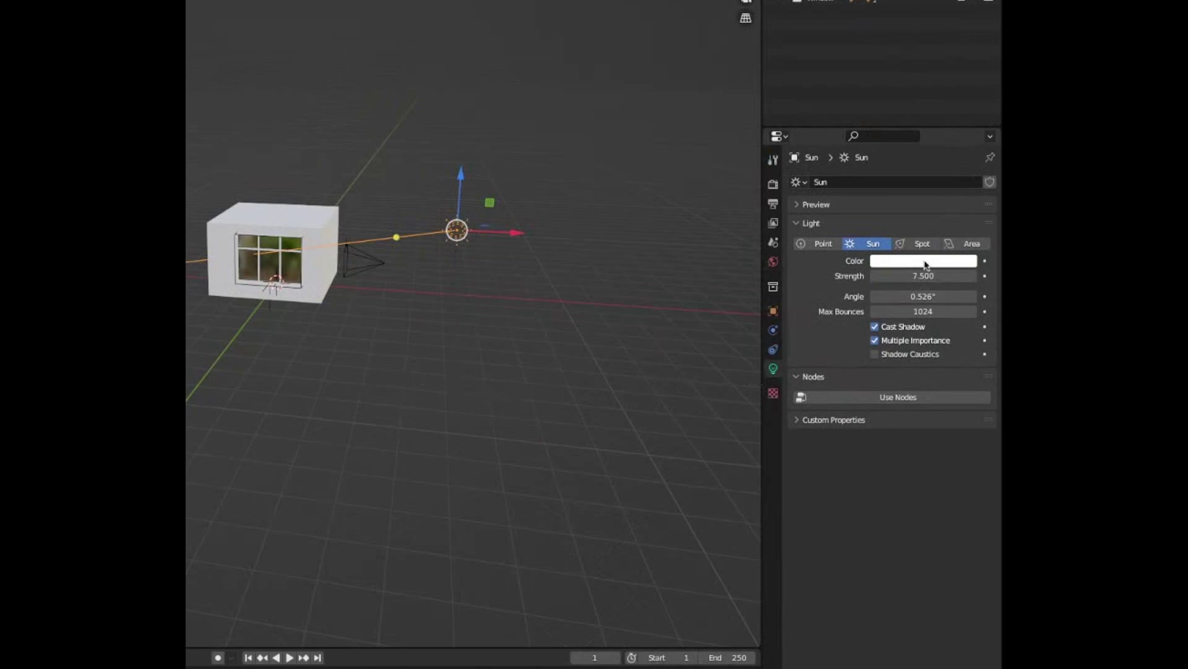
{"action": "left_click", "coordinate": [926, 261]}
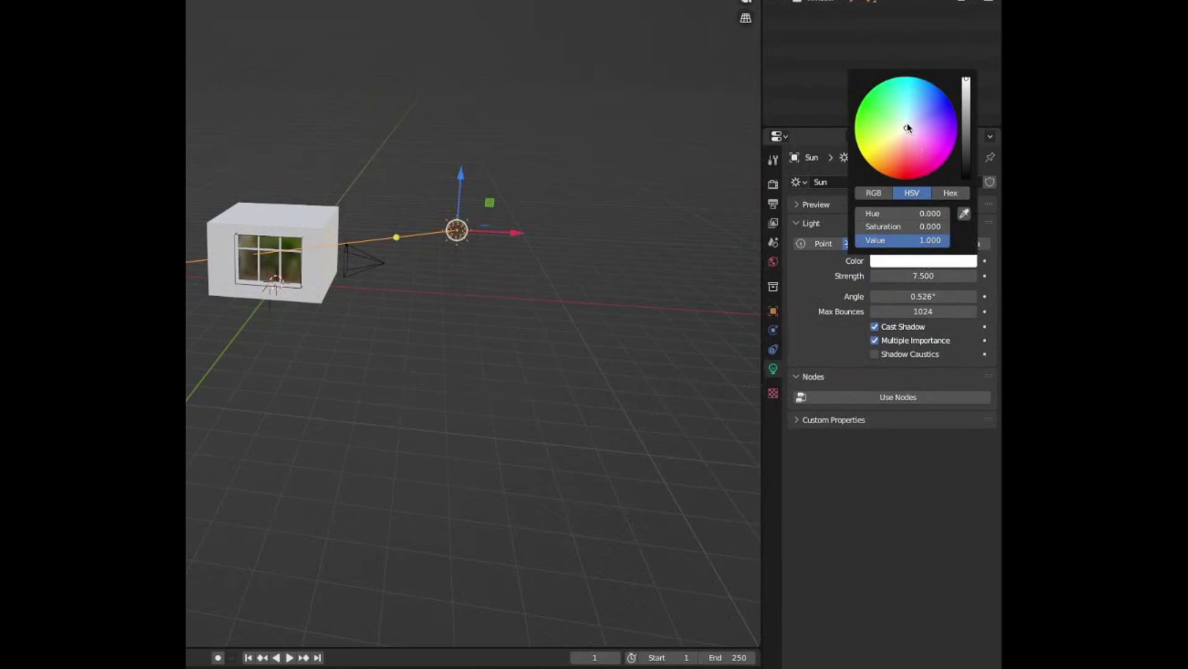
{"action": "left_click_drag", "start_coordinate": [908, 128], "coordinate": [897, 139]}
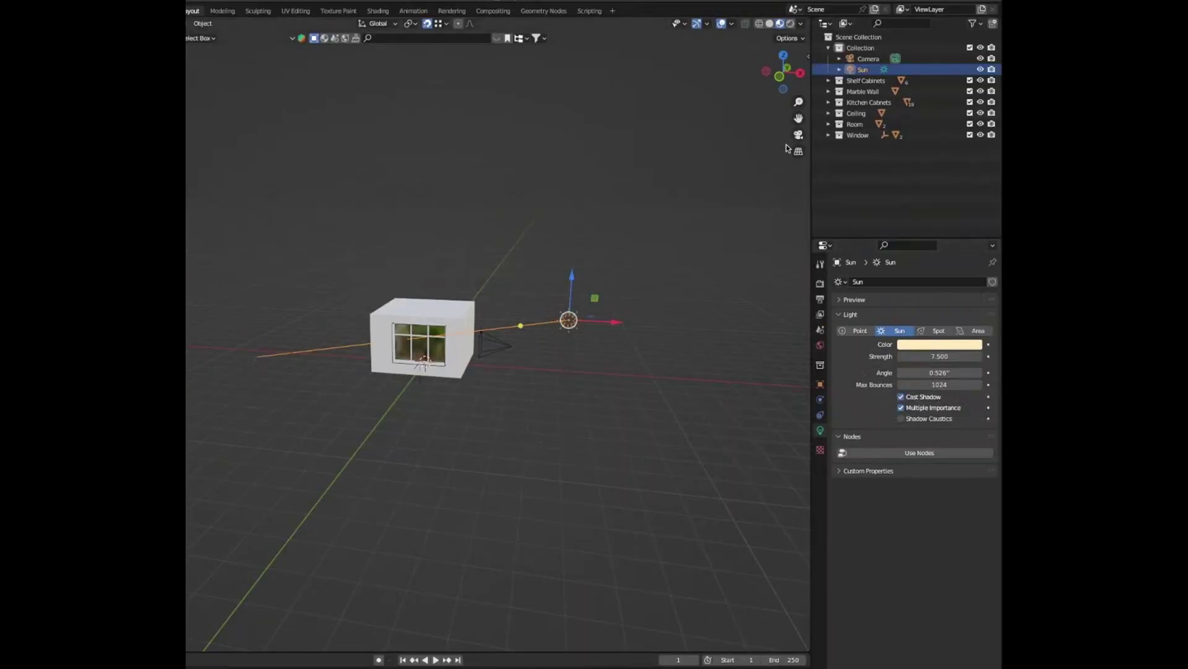
- Look through the camera in rendered shading, rotate the sun to spread light farther across the cabinets, and open its color setting
{"action": "key", "text": "KP_0"}
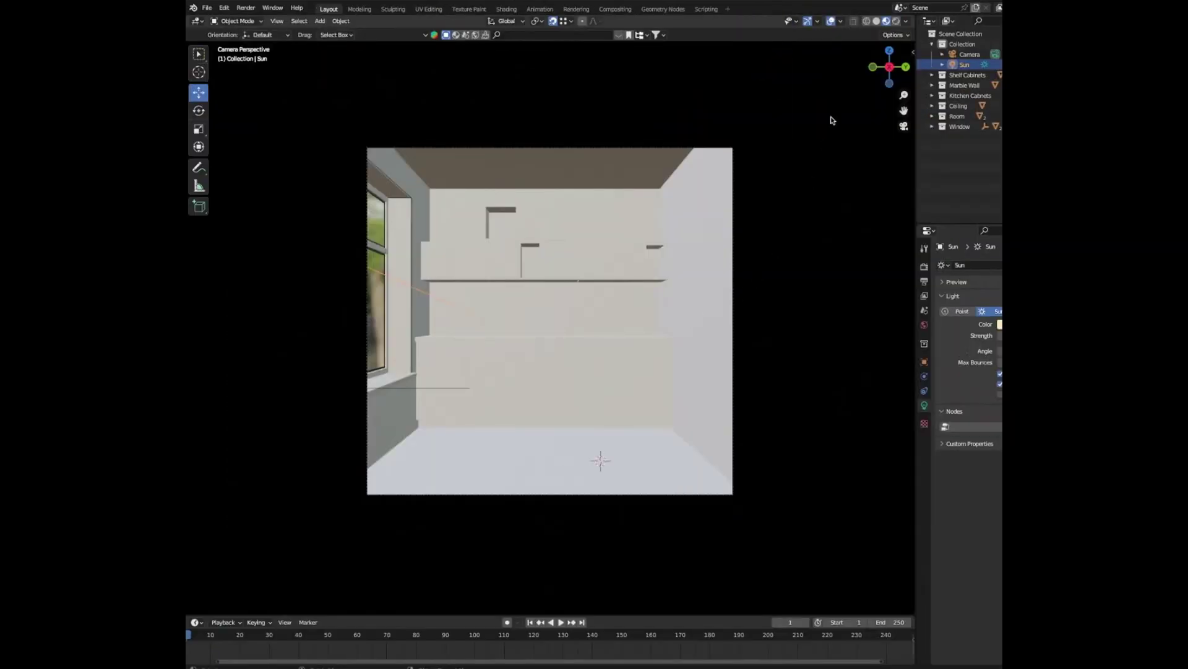
{"action": "left_click", "coordinate": [895, 21]}
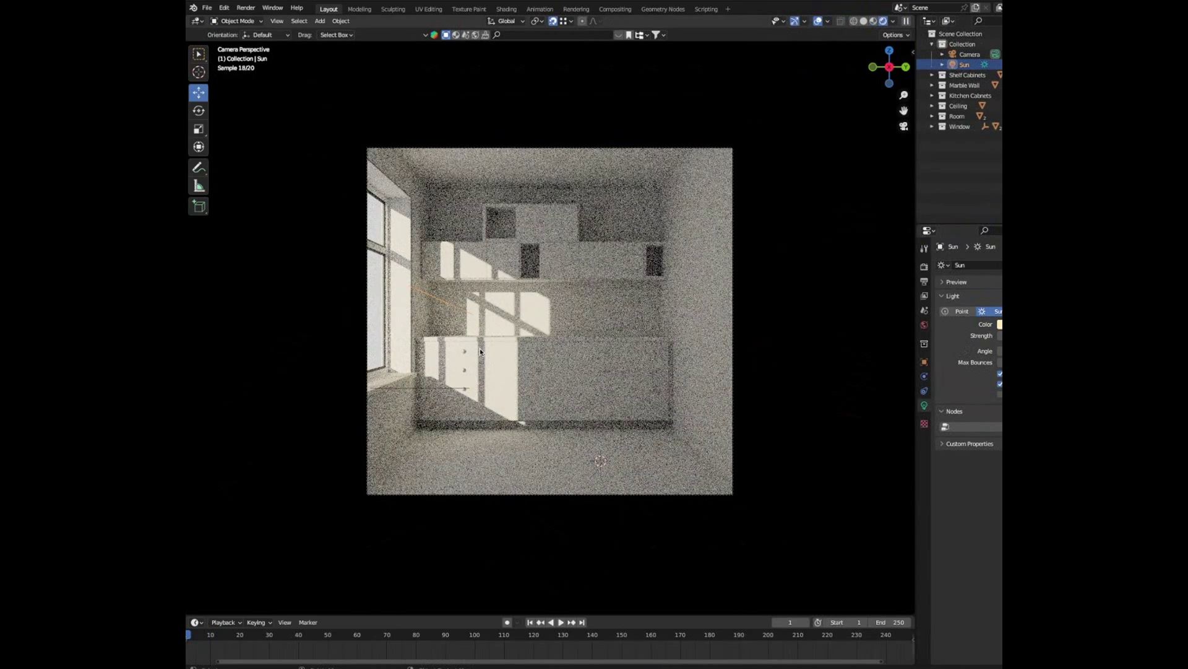
{"action": "left_click", "coordinate": [927, 62]}
{"action": "key", "text": "r"}
{"action": "key", "text": "r"}
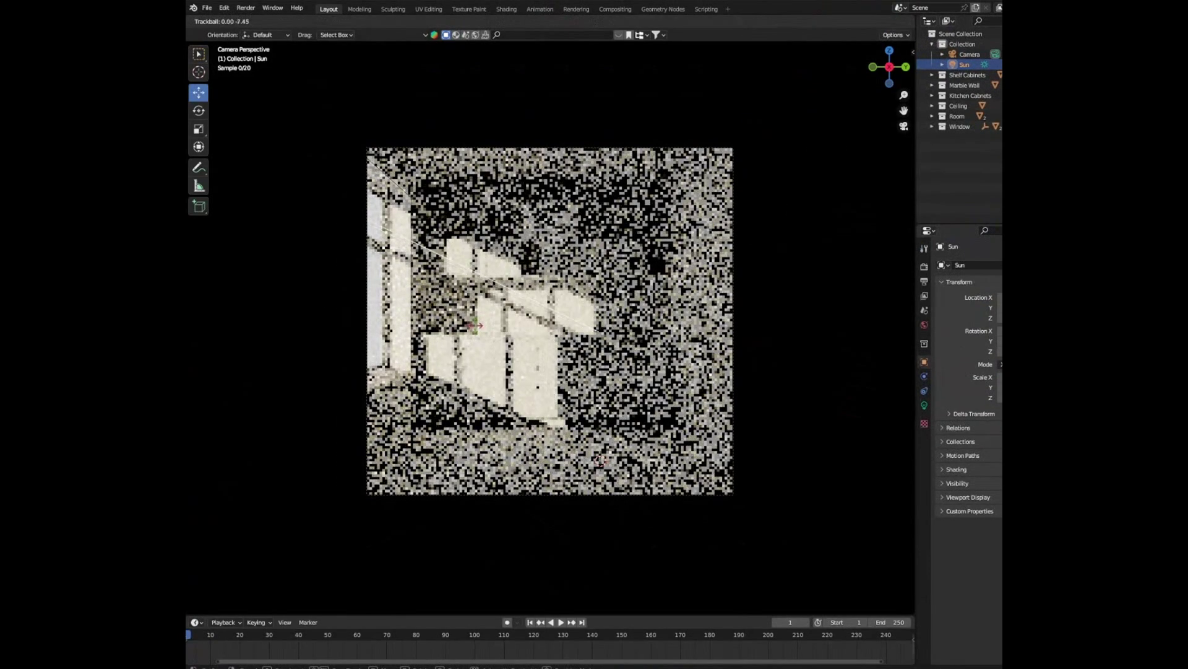
{"action": "left_click", "coordinate": [574, 391]}
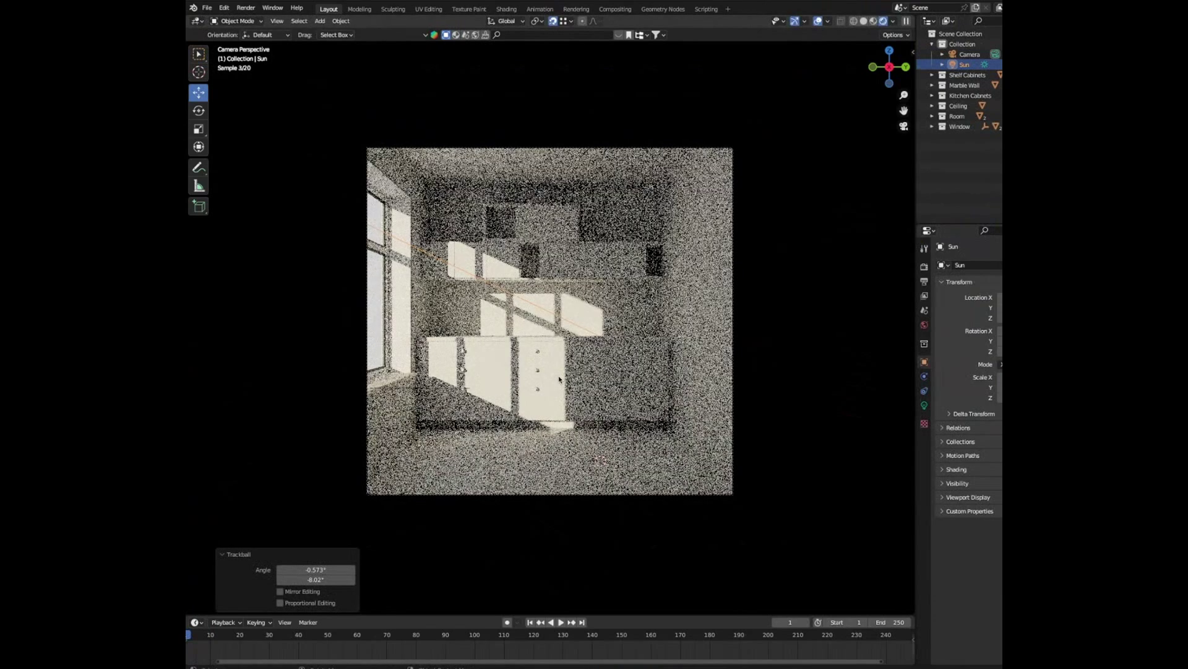
{"action": "left_click", "coordinate": [924, 406]}
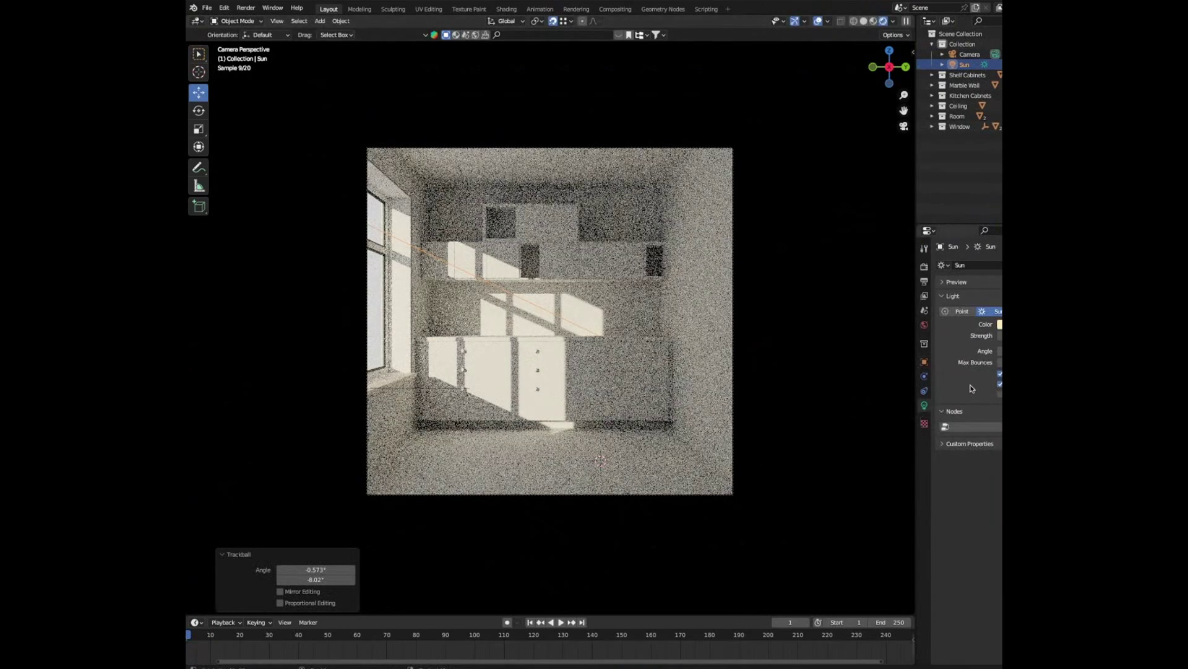
{"action": "left_click", "coordinate": [999, 325]}
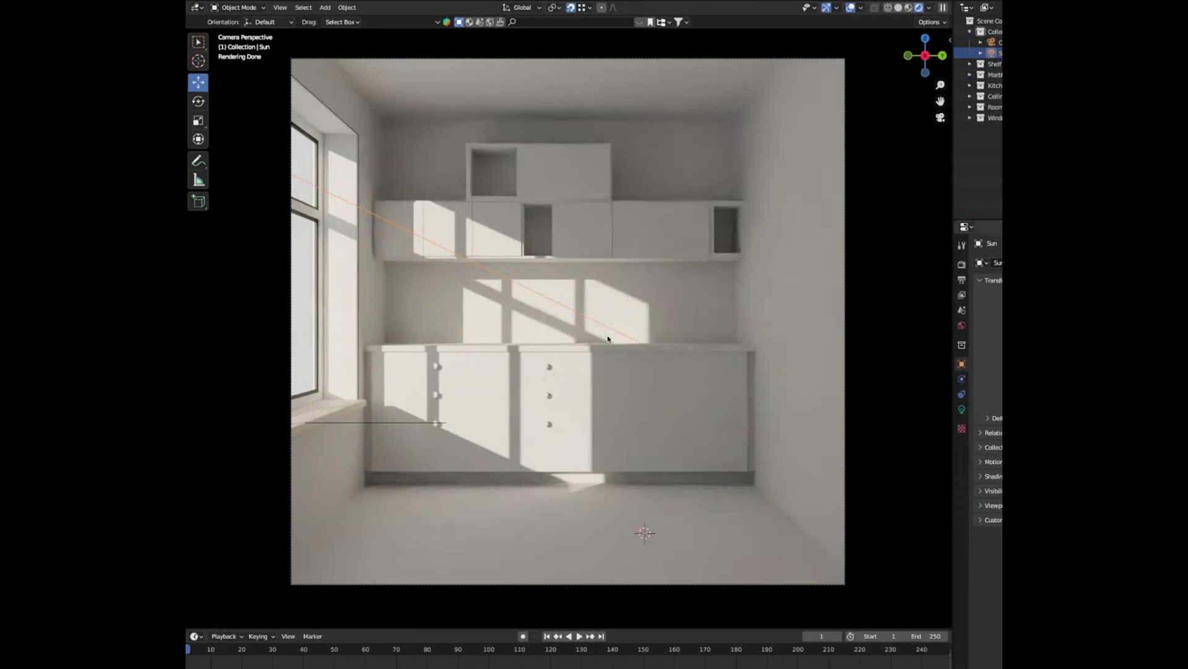
- Return to solid shading and hide the ceiling to expose the room from above
{"action": "left_click", "coordinate": [898, 8]}
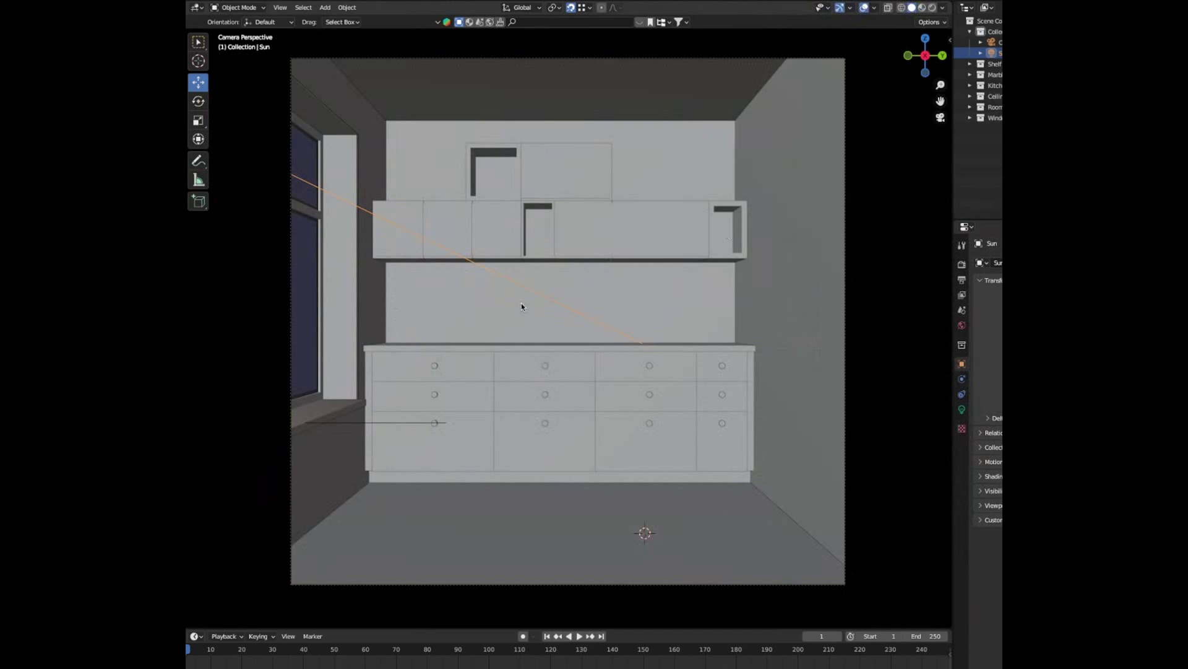
{"action": "mouse_move", "coordinate": [521, 302]}
{"action": "middle_mouse_down"}
{"action": "mouse_move", "coordinate": [585, 290]}
{"action": "mouse_move", "coordinate": [608, 332]}
{"action": "mouse_move", "coordinate": [587, 281]}
{"action": "mouse_move", "coordinate": [590, 305]}
{"action": "middle_mouse_up"}
{"action": "left_click", "coordinate": [585, 290]}
{"action": "key", "text": "h"}
- Add a plane above the room and move it 0.85 m along X
{"action": "key", "text": "shift+a"}
{"action": "left_click", "coordinate": [632, 297]}
{"action": "key", "text": "g"}
{"action": "left_click", "coordinate": [553, 226]}
{"action": "left_click_drag", "start_coordinate": [588, 307], "coordinate": [628, 317]}
{"action": "left_click", "coordinate": [341, 547]}
{"action": "type", "text": "0.85"}
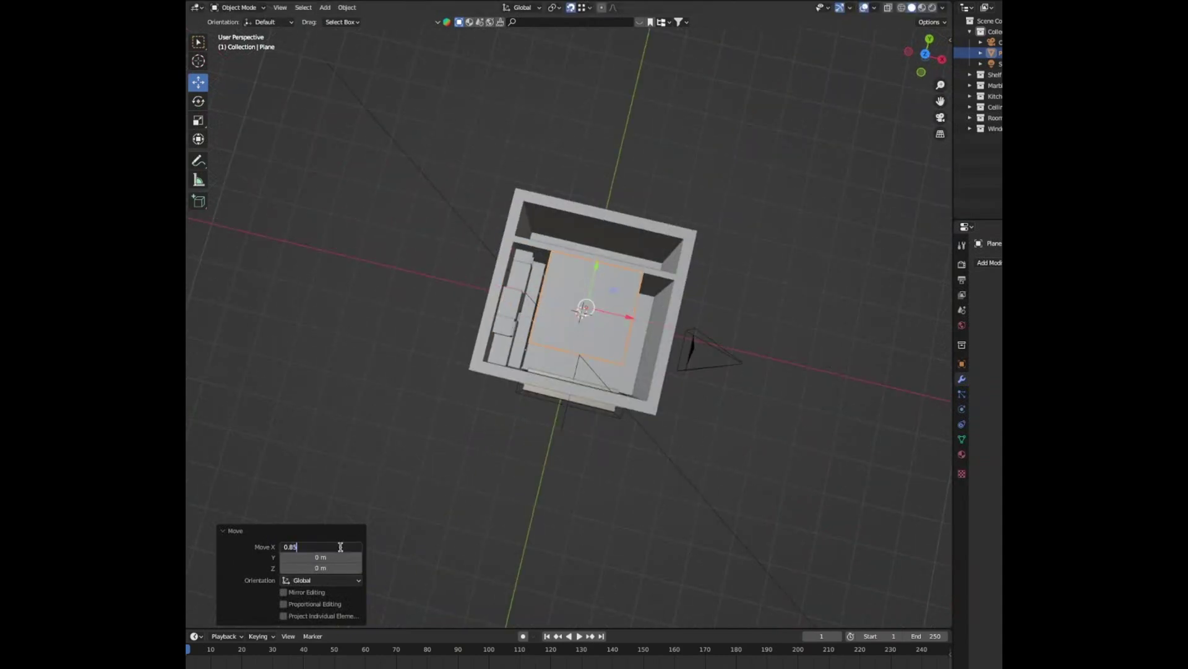
{"action": "type", "text": ".85"}
{"action": "key", "text": "Return"}
- Lower the plane by 2.6 m to the room's floor
{"action": "middle_click_drag", "start_coordinate": [505, 436], "coordinate": [600, 260]}
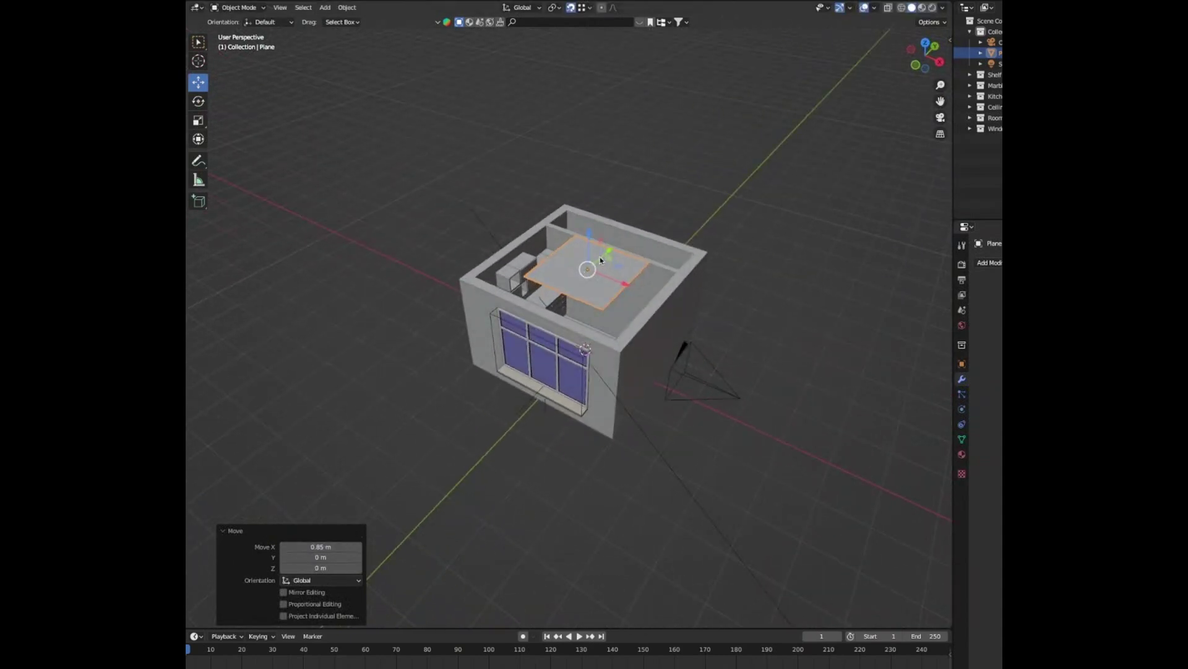
{"action": "left_click_drag", "start_coordinate": [588, 241], "coordinate": [626, 437]}
{"action": "middle_click_drag", "start_coordinate": [579, 241], "coordinate": [598, 294]}
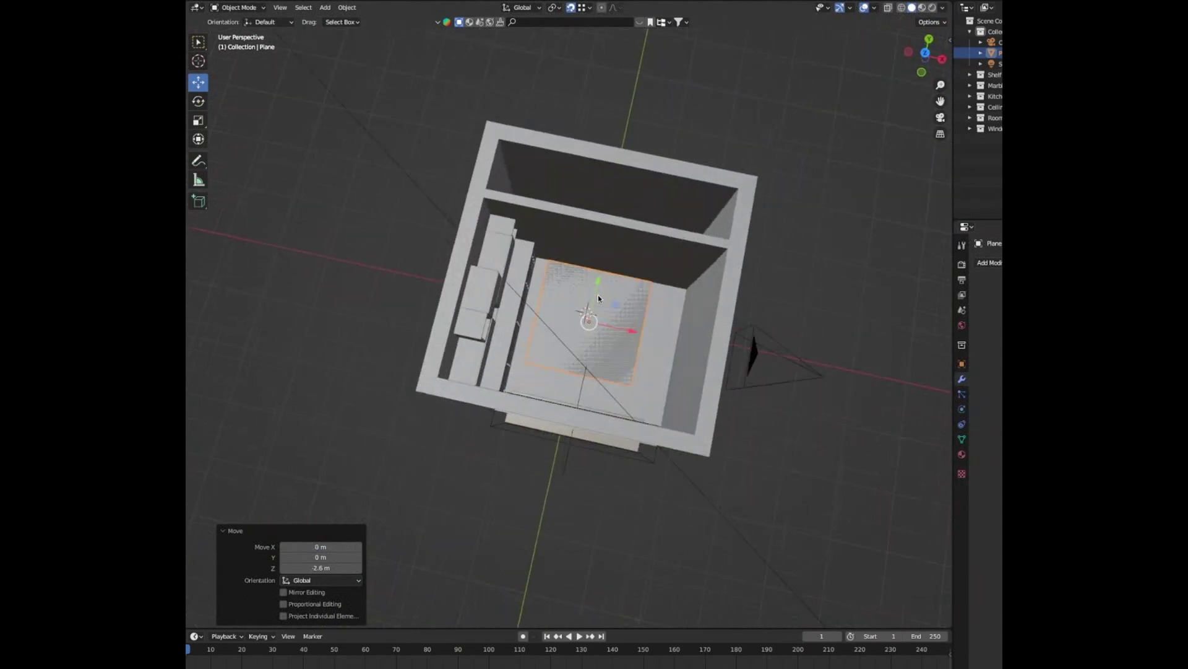
- Edit the plane's mesh down to a single corner vertex and extrude that vertex 1 m along X
{"action": "key", "text": "Tab"}
{"action": "left_click_drag", "start_coordinate": [599, 296], "coordinate": [608, 255]}
{"action": "key", "text": "1"}
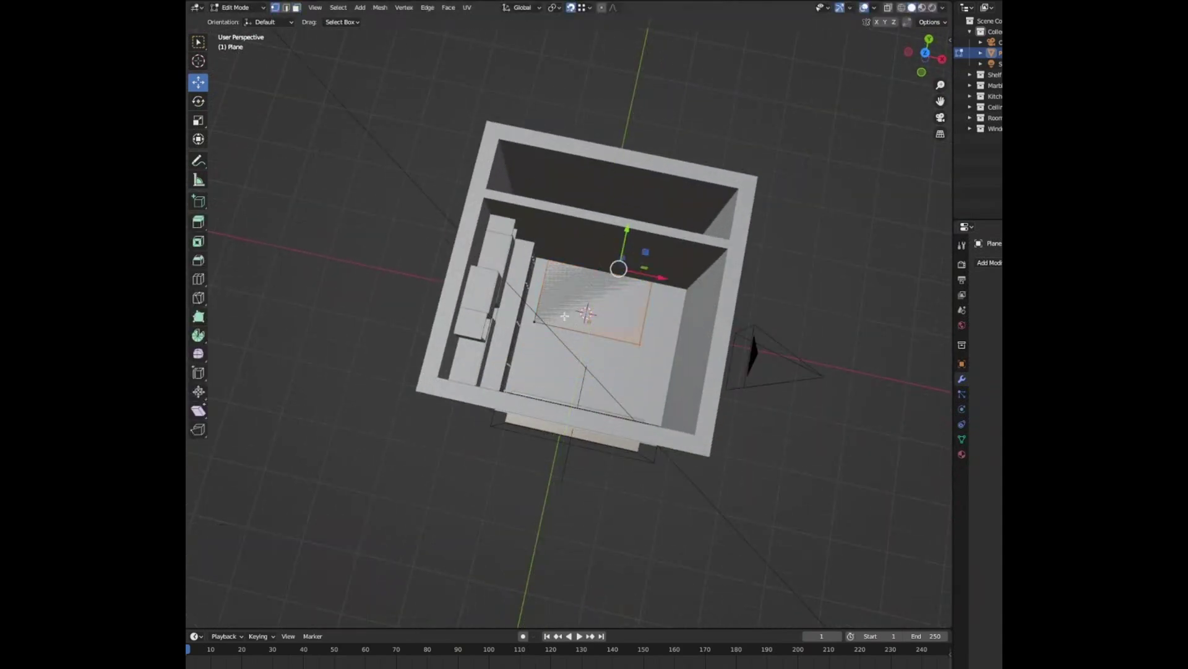
{"action": "left_click", "coordinate": [561, 317]}
{"action": "key", "text": "g"}
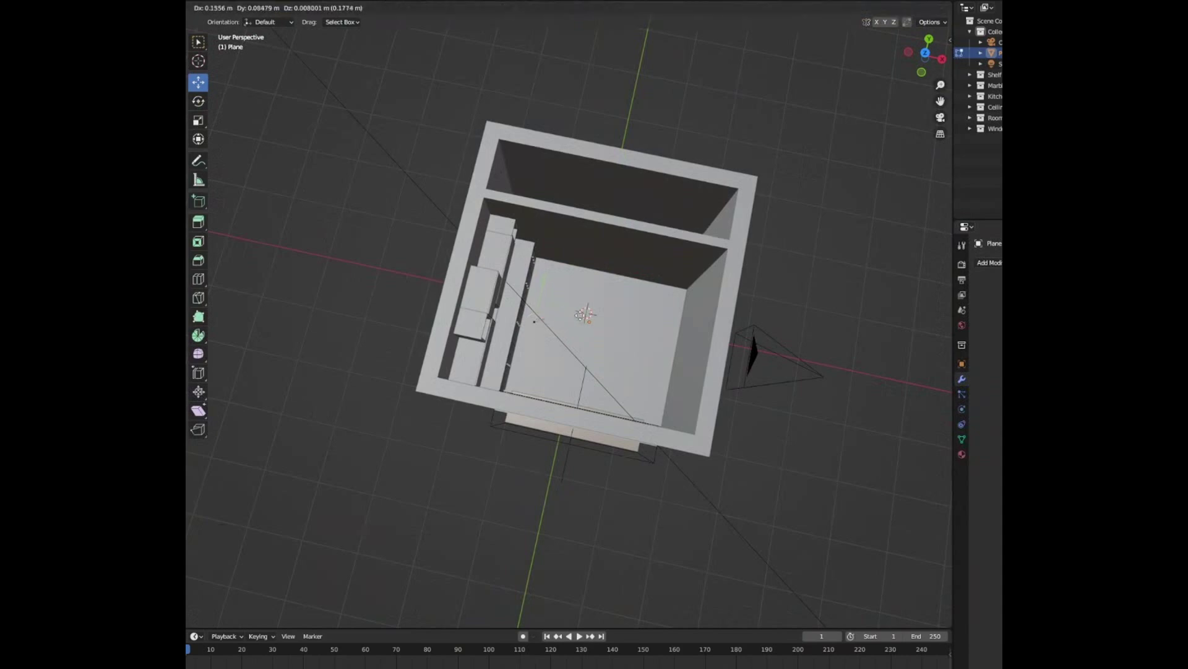
{"action": "key", "text": "x"}
{"action": "key", "text": "1"}
{"action": "key", "text": "Return"}
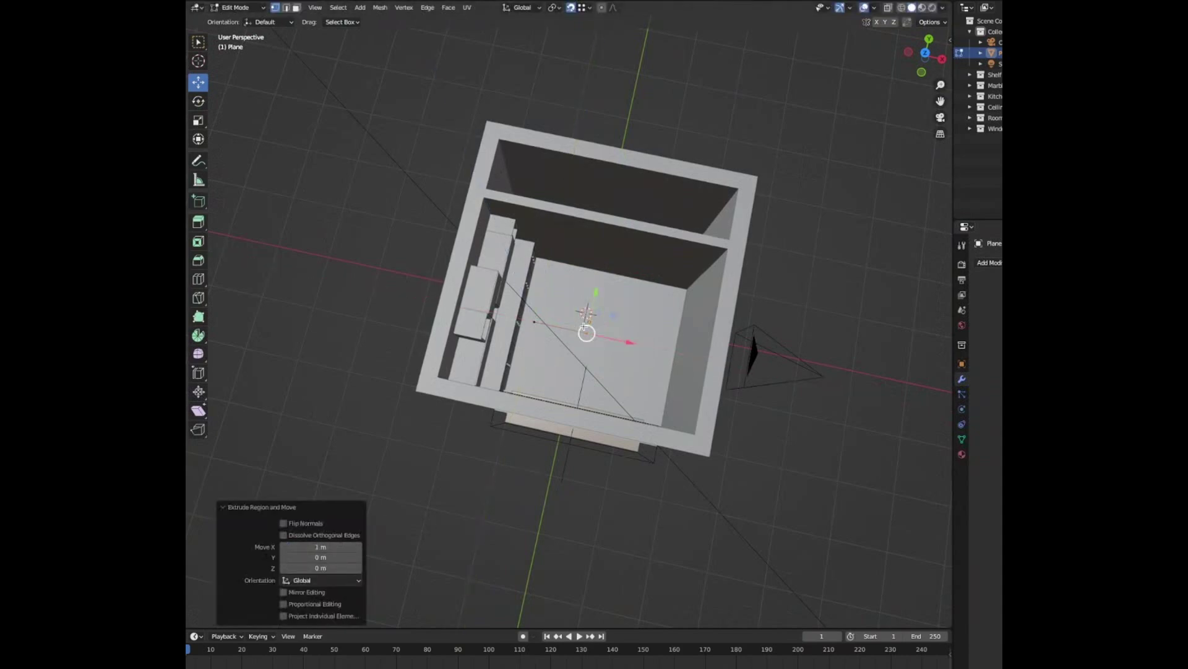
- Extrude the edge along Y through the inner wall and extrude the resulting face 2 m upward into a box
{"action": "key", "text": "e"}
{"action": "key", "text": "y"}
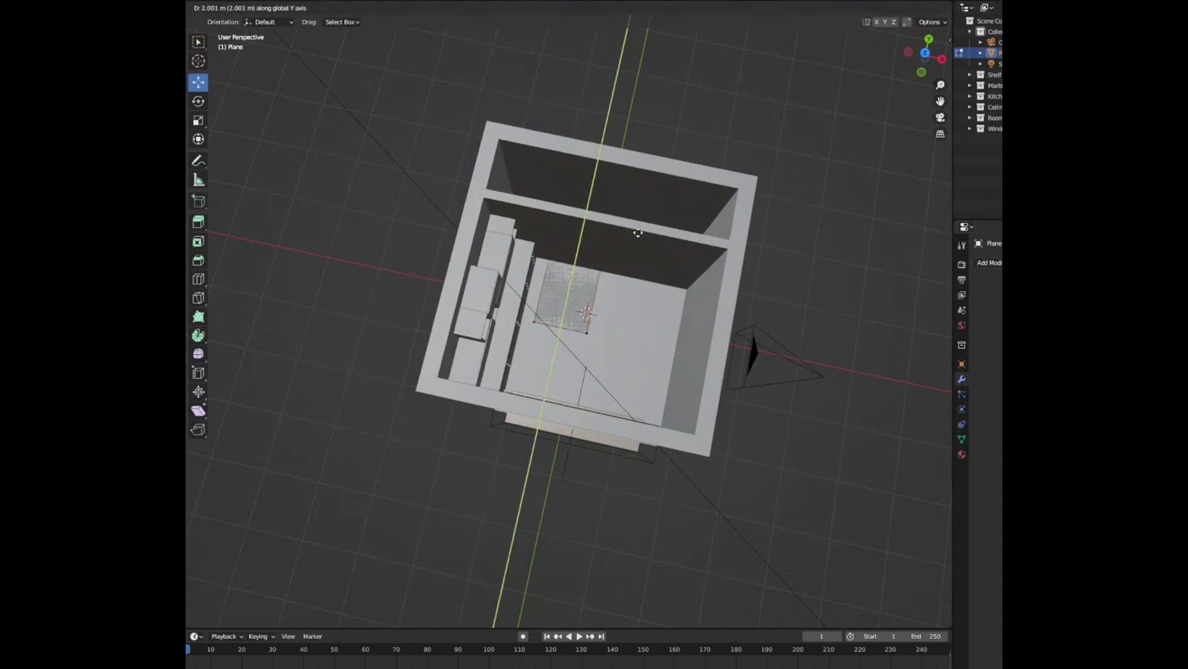
{"action": "left_click", "coordinate": [595, 293]}
{"action": "key", "text": "a"}
{"action": "key", "text": "e"}
{"action": "left_click", "coordinate": [604, 260]}
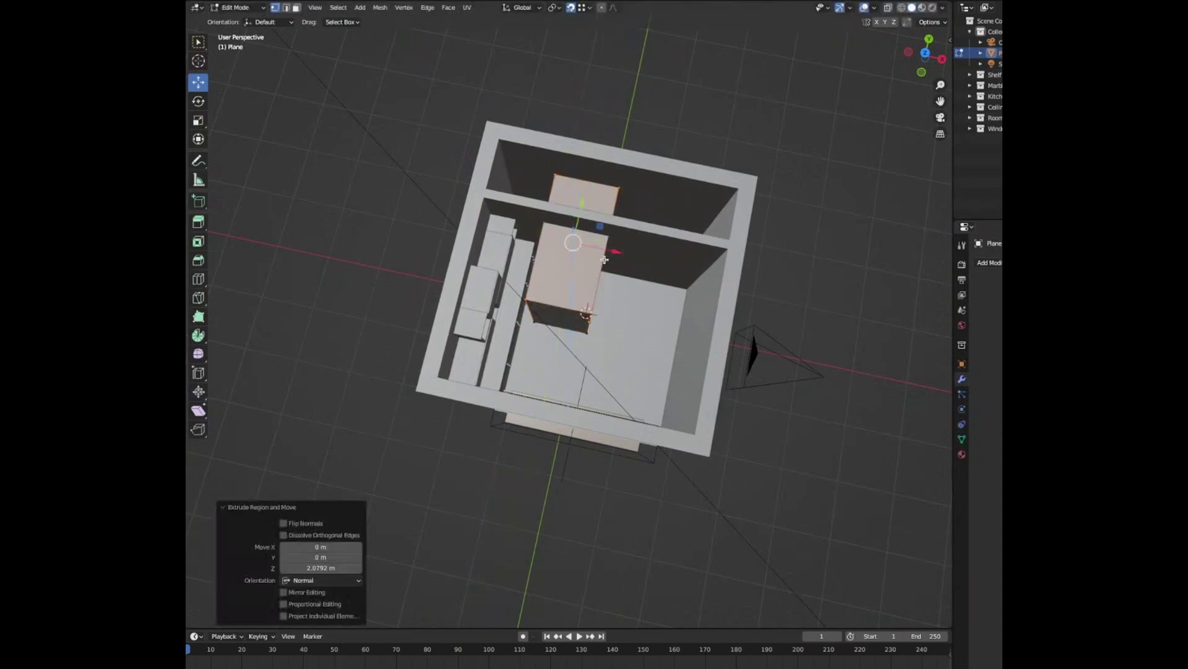
{"action": "left_click", "coordinate": [326, 566]}
{"action": "type", "text": "2"}
{"action": "key", "text": "Return"}
- Move the box's near side face closer to the inner wall and extend its underside below the floor
{"action": "middle_click_drag", "start_coordinate": [583, 412], "coordinate": [515, 365]}
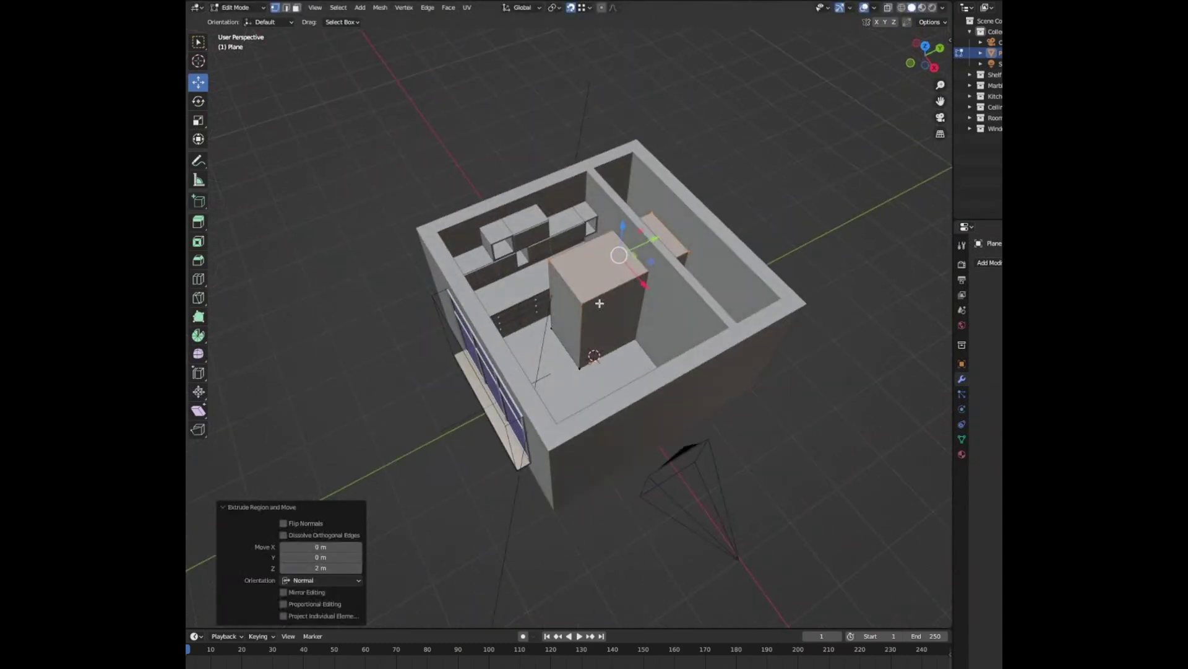
{"action": "key", "text": "ctrl+z"}
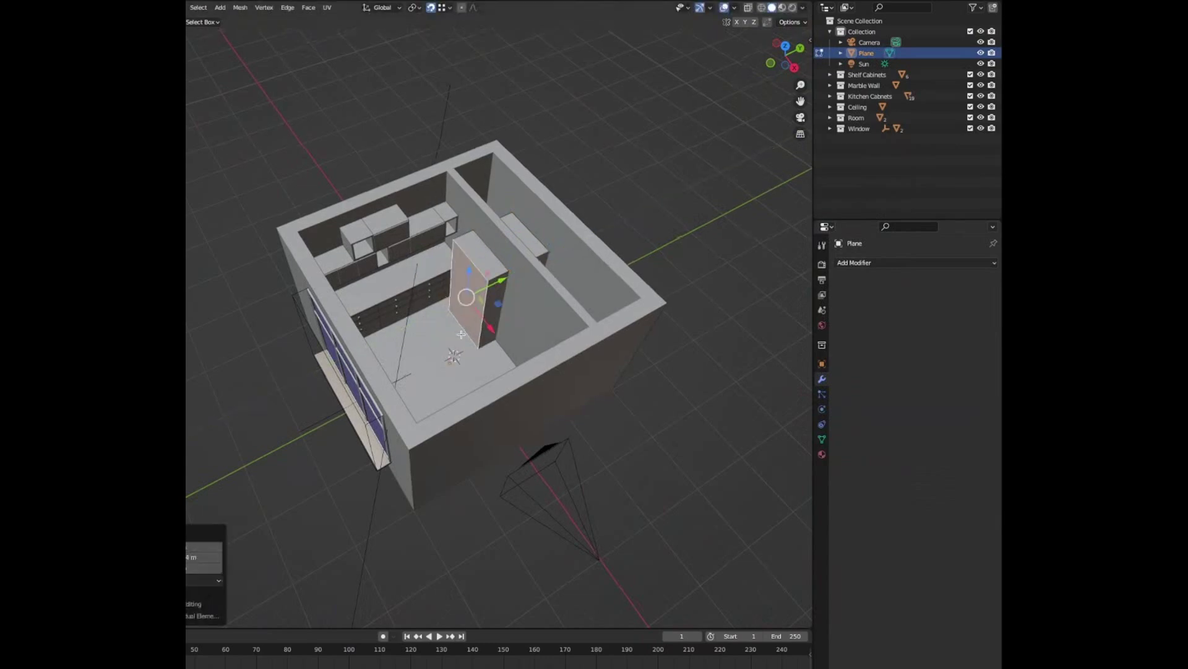
{"action": "middle_click_drag", "start_coordinate": [458, 305], "coordinate": [464, 448]}
{"action": "key", "text": "g"}
{"action": "key", "text": "z"}
{"action": "left_click", "coordinate": [480, 433]}
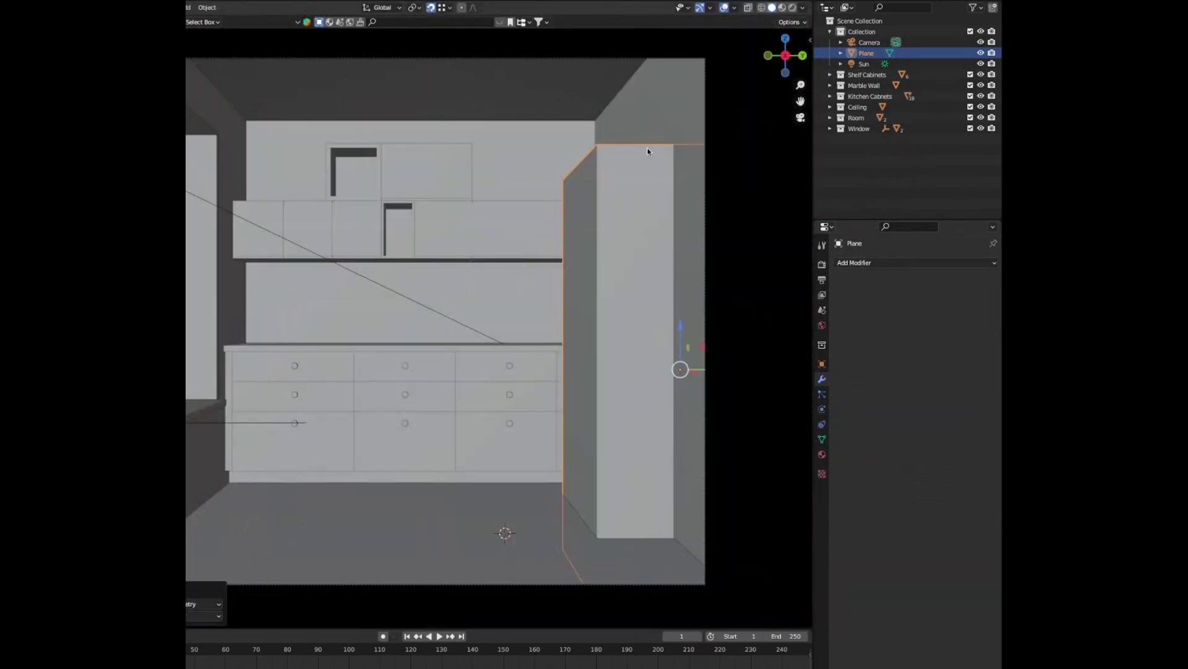
- Cut a doorway into the room walls with a second Boolean Difference modifier using the box as its object, and hide the box
{"action": "left_click", "coordinate": [667, 112]}
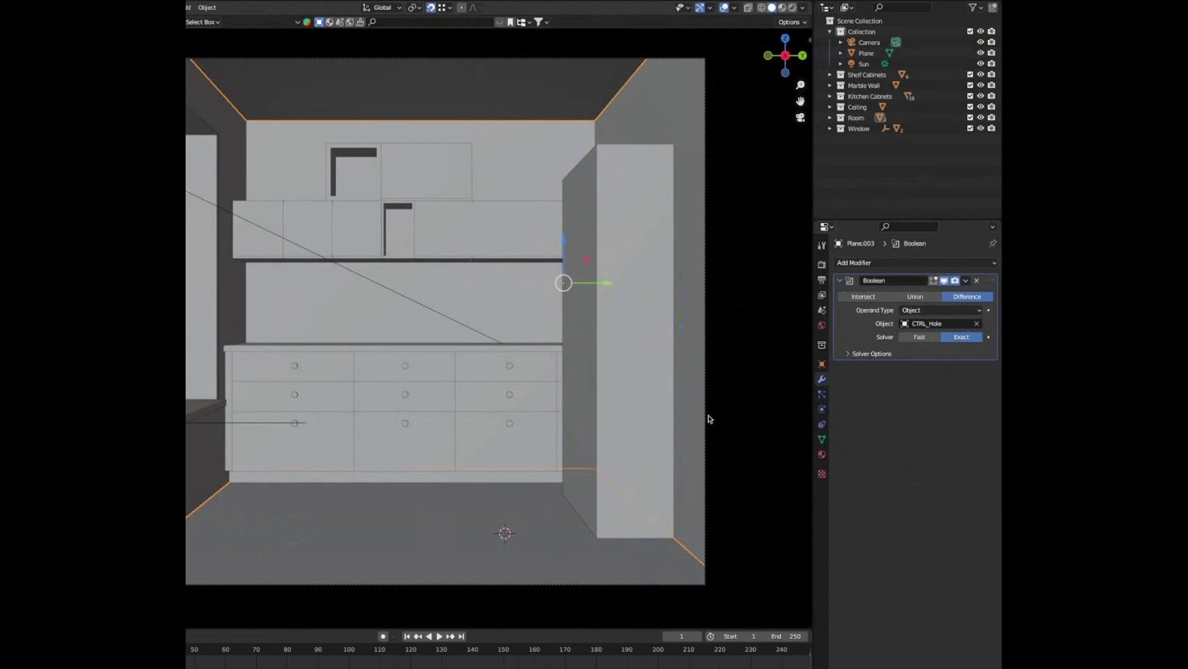
{"action": "left_click", "coordinate": [882, 264]}
{"action": "left_click", "coordinate": [775, 318]}
{"action": "left_click", "coordinate": [977, 411]}
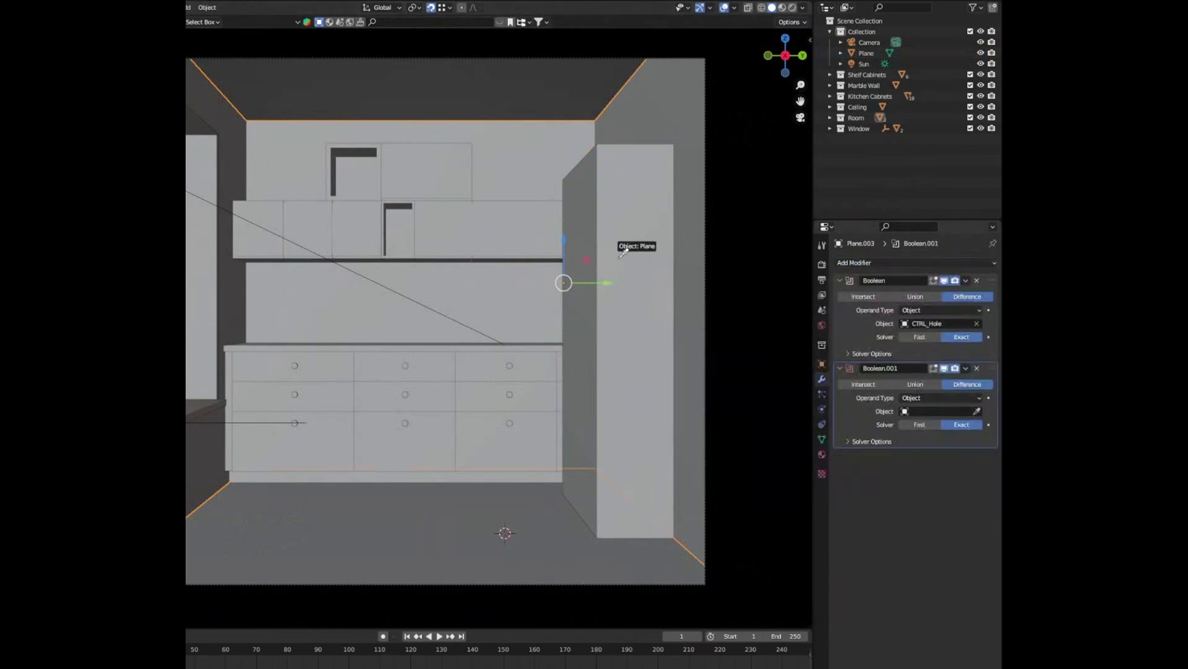
{"action": "left_click", "coordinate": [623, 251]}
{"action": "left_click", "coordinate": [625, 288]}
{"action": "key", "text": "h"}
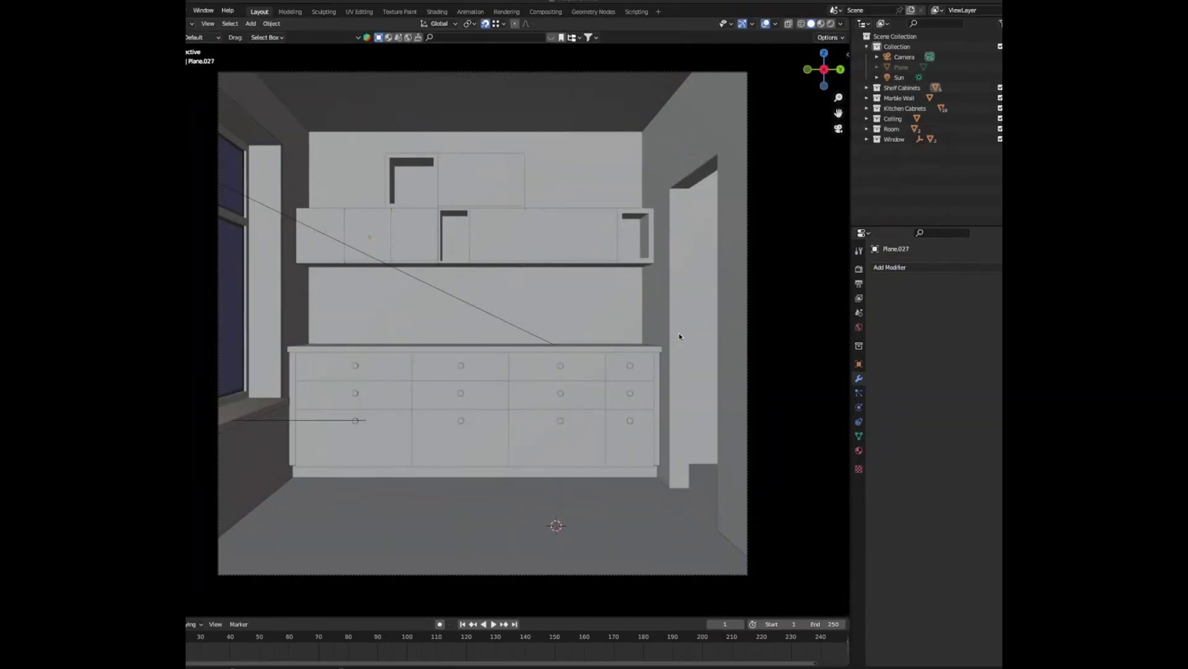
- Add a Bevel modifier with an amount of 0.01 m to the large drawer front nearest the doorway
{"action": "left_click", "coordinate": [626, 432]}
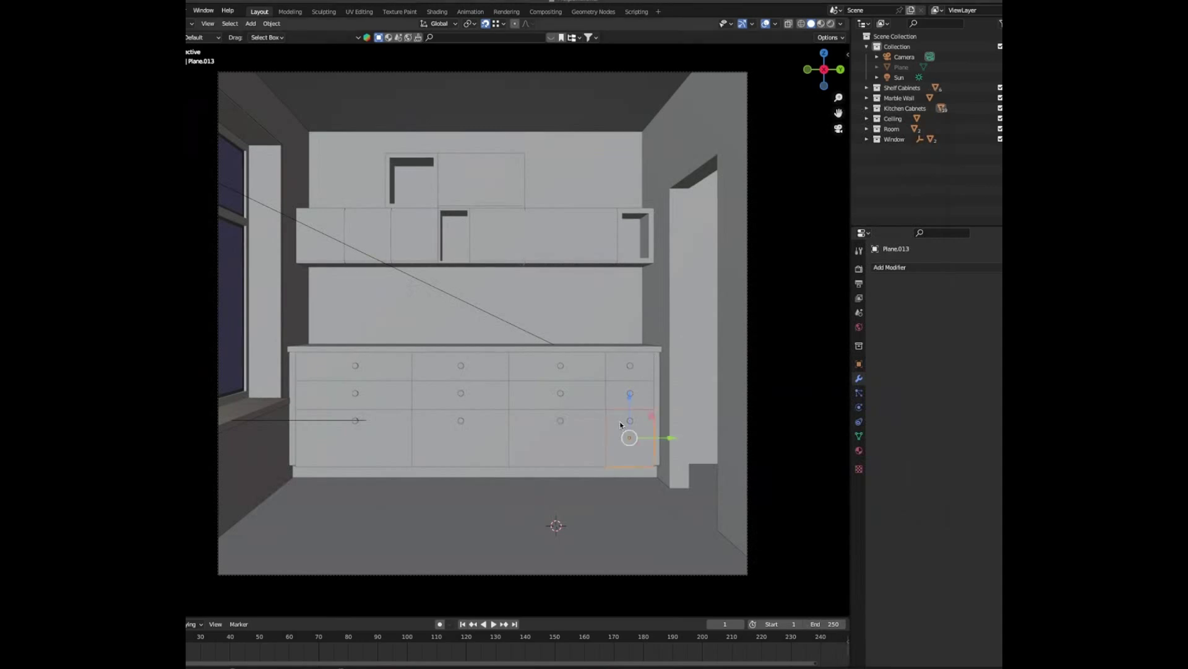
{"action": "left_click", "coordinate": [882, 268]}
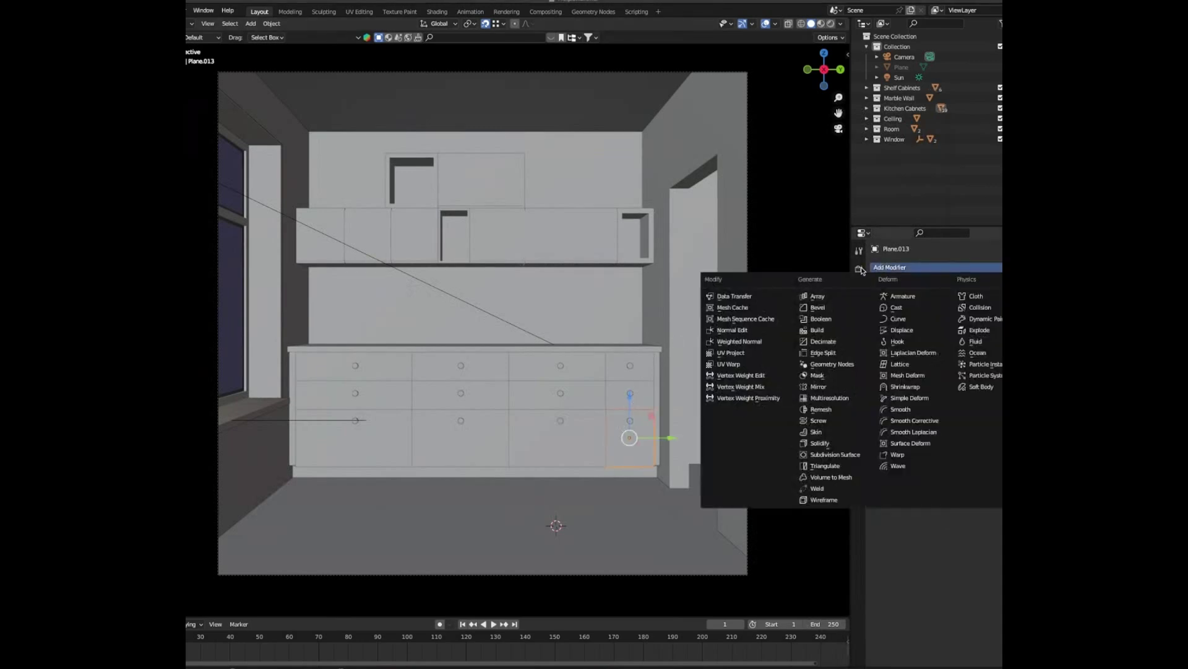
{"action": "left_click", "coordinate": [811, 306]}
{"action": "left_click", "coordinate": [972, 324]}
{"action": "type", "text": "0.01"}
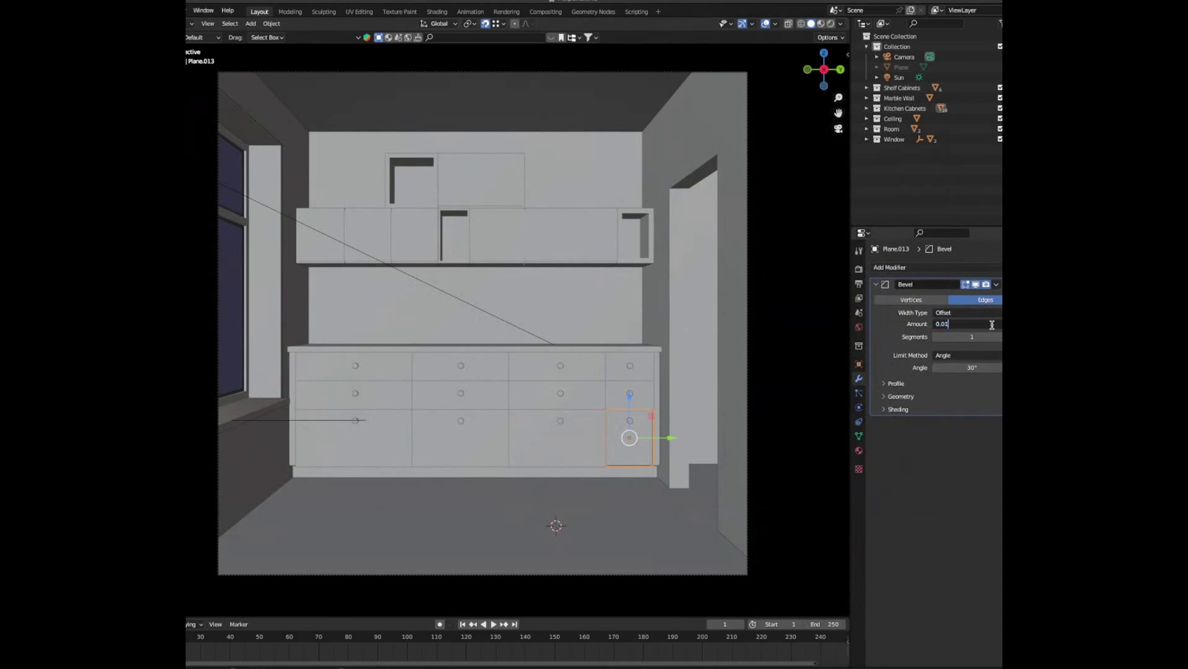
{"action": "key", "text": "Return"}
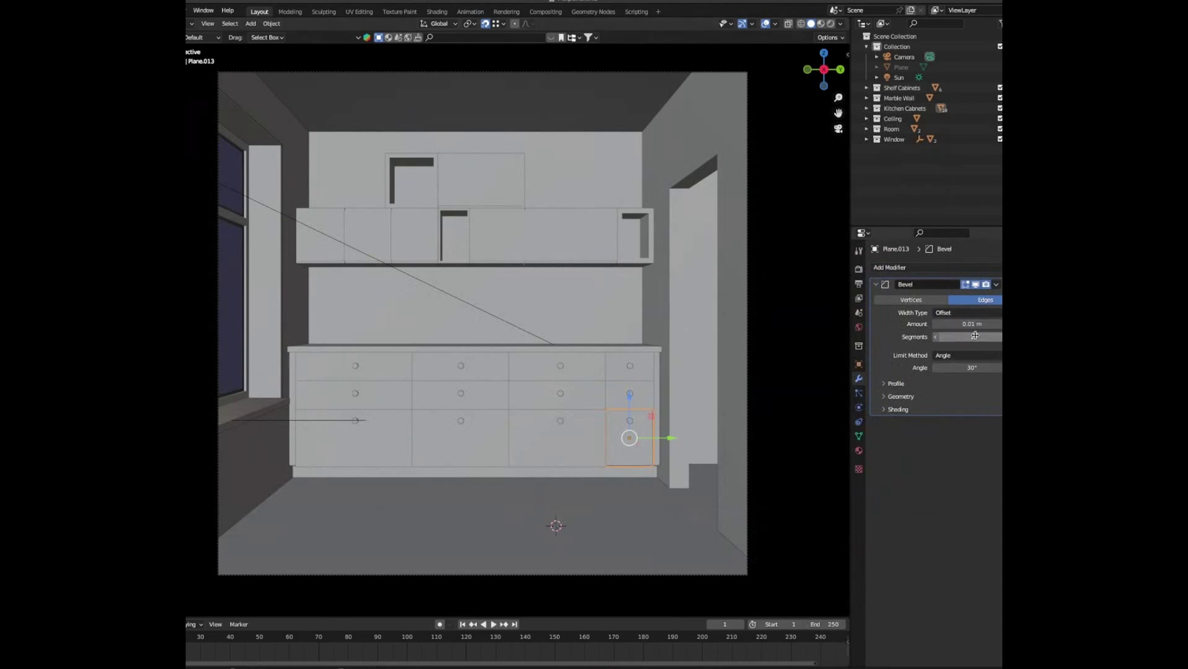
- Set the segments of the drawer front's Bevel modifier to 3
{"action": "left_click", "coordinate": [1001, 338]}
{"action": "left_click", "coordinate": [1001, 338]}
- Copy the Bevel modifier from the large drawer front nearest the doorway to all other drawer fronts, and shade them all auto smooth
{"action": "left_click", "coordinate": [527, 459]}
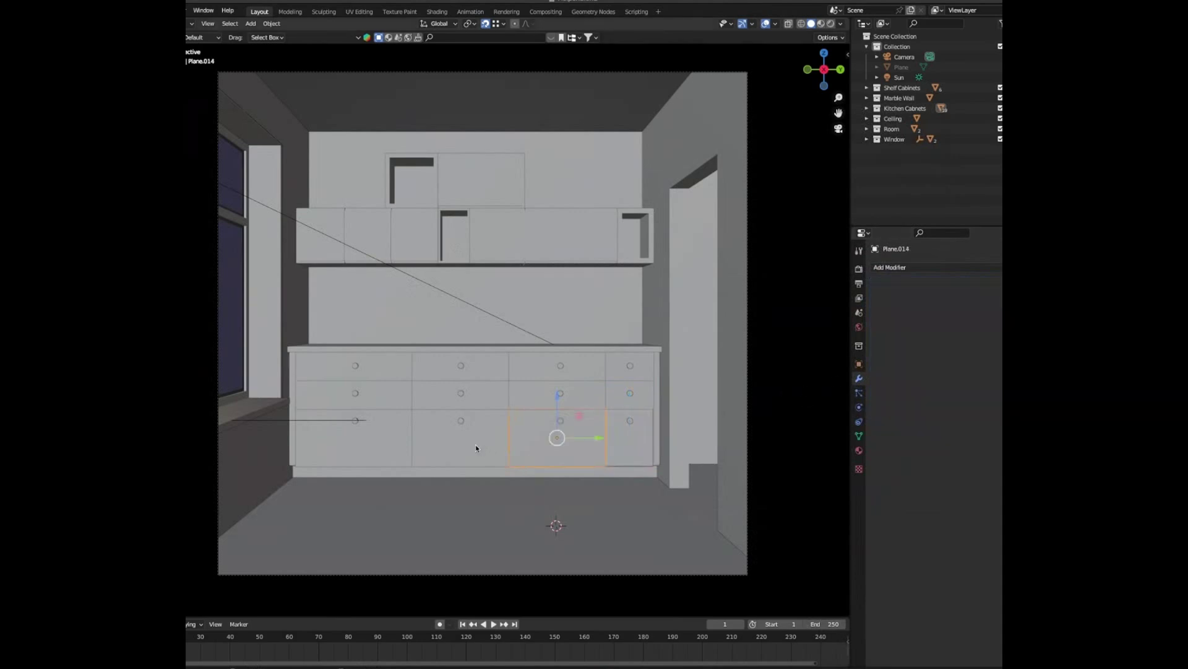
{"action": "left_click", "coordinate": [471, 447], "text": "shift"}
{"action": "left_click", "coordinate": [399, 429], "text": "shift"}
{"action": "left_click", "coordinate": [392, 394], "text": "shift"}
{"action": "left_click", "coordinate": [397, 369], "text": "shift"}
{"action": "left_click", "coordinate": [425, 393], "text": "shift"}
{"action": "left_click", "coordinate": [451, 372], "text": "shift"}
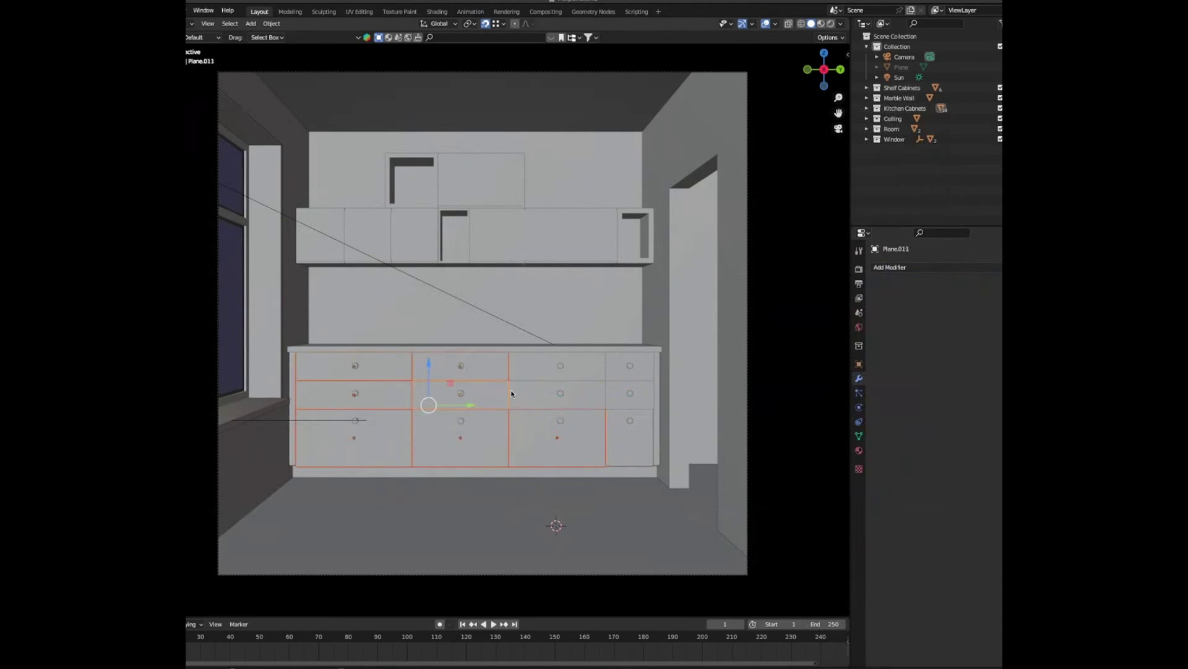
{"action": "left_click", "coordinate": [518, 390], "text": "shift"}
{"action": "left_click", "coordinate": [528, 370], "text": "shift"}
{"action": "left_click", "coordinate": [612, 365], "text": "shift"}
{"action": "left_click", "coordinate": [614, 395], "text": "shift"}
{"action": "left_click", "coordinate": [618, 435], "text": "shift"}
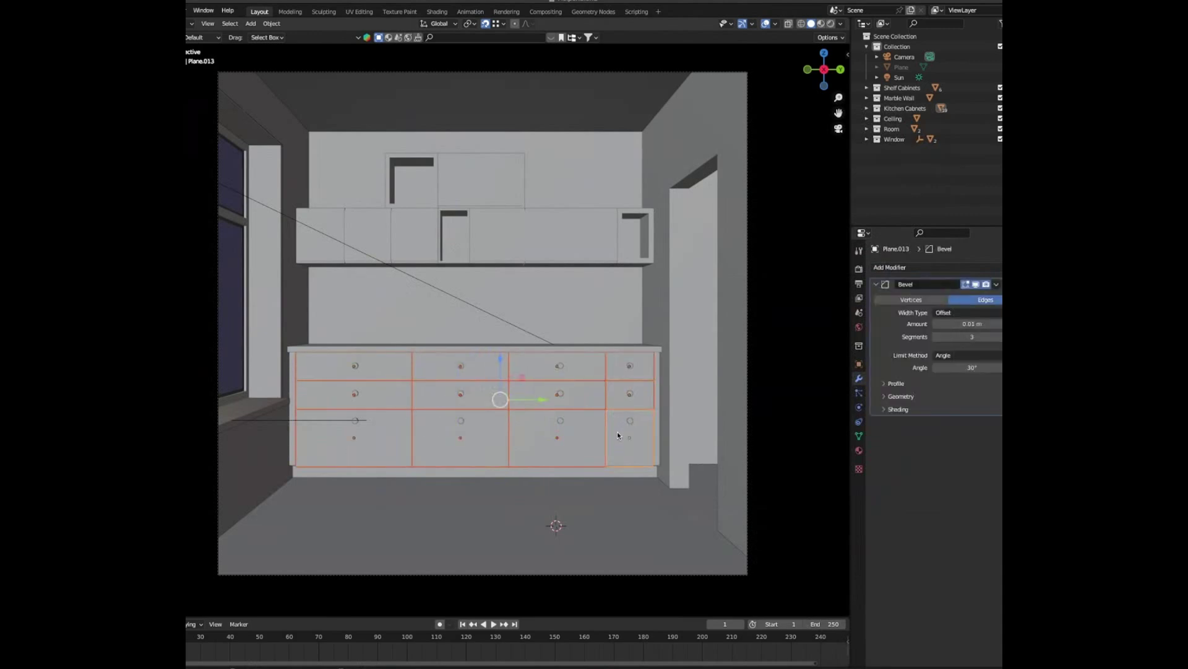
{"action": "key", "text": "ctrl+l"}
{"action": "left_click", "coordinate": [618, 435]}
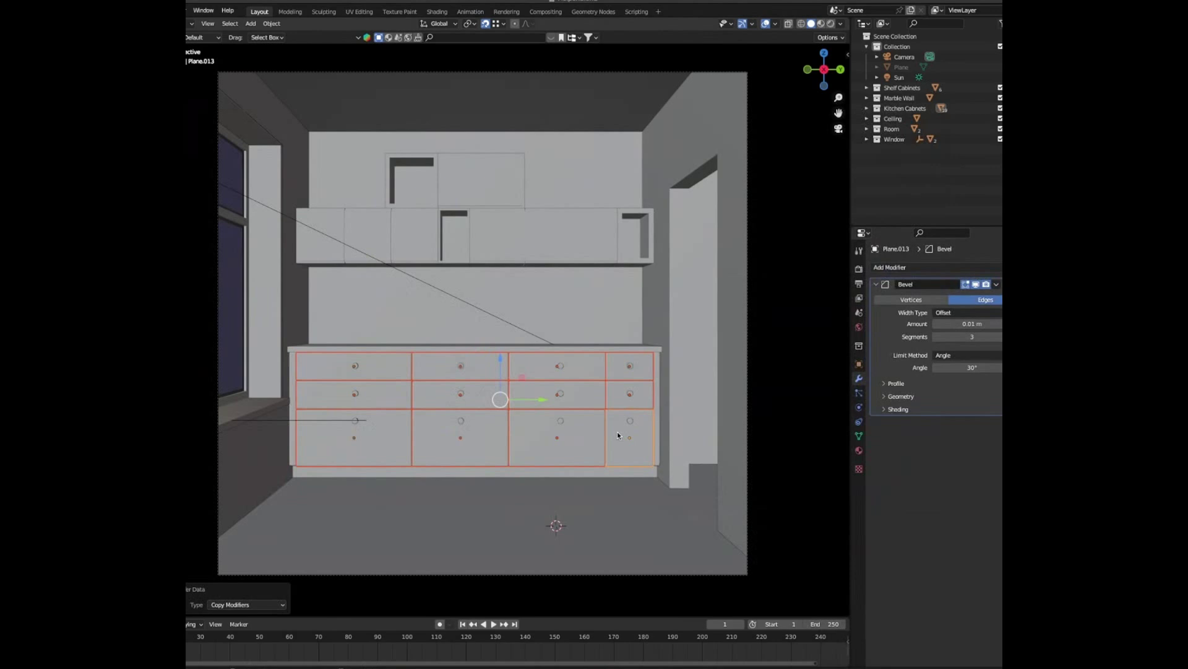
{"action": "right_click", "coordinate": [618, 435]}
{"action": "left_click", "coordinate": [617, 435]}
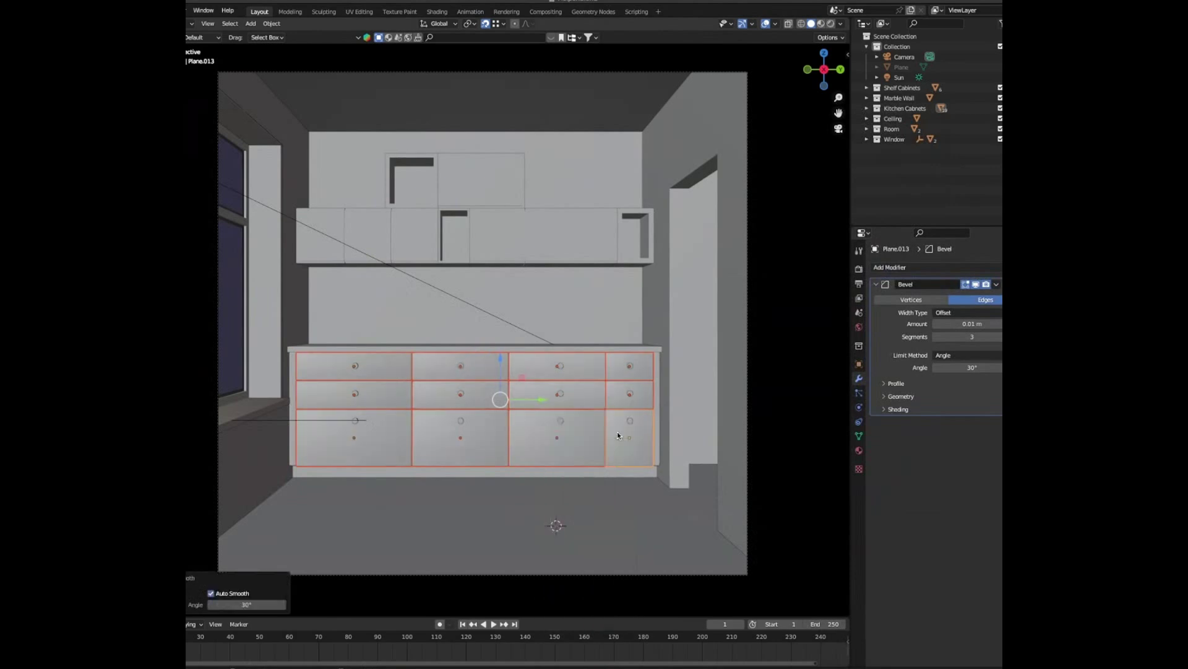
- Add a Bevel modifier to the countertop with an amount of 0.005 m and 3 segments
{"action": "left_click", "coordinate": [523, 344]}
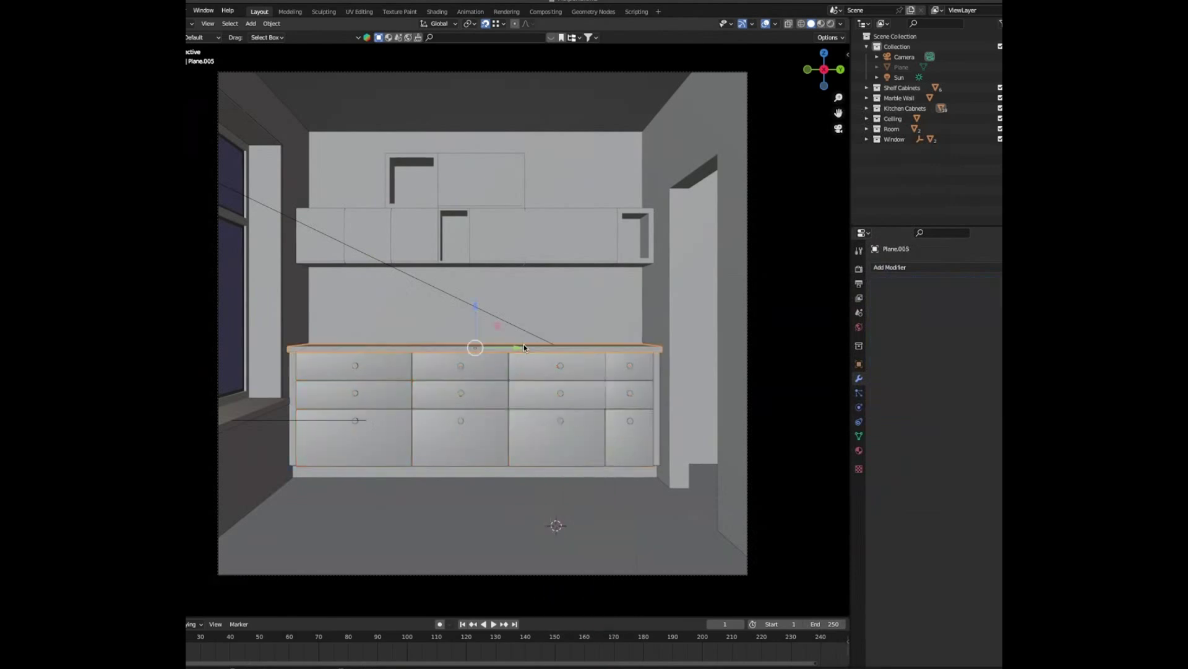
{"action": "left_click", "coordinate": [947, 270]}
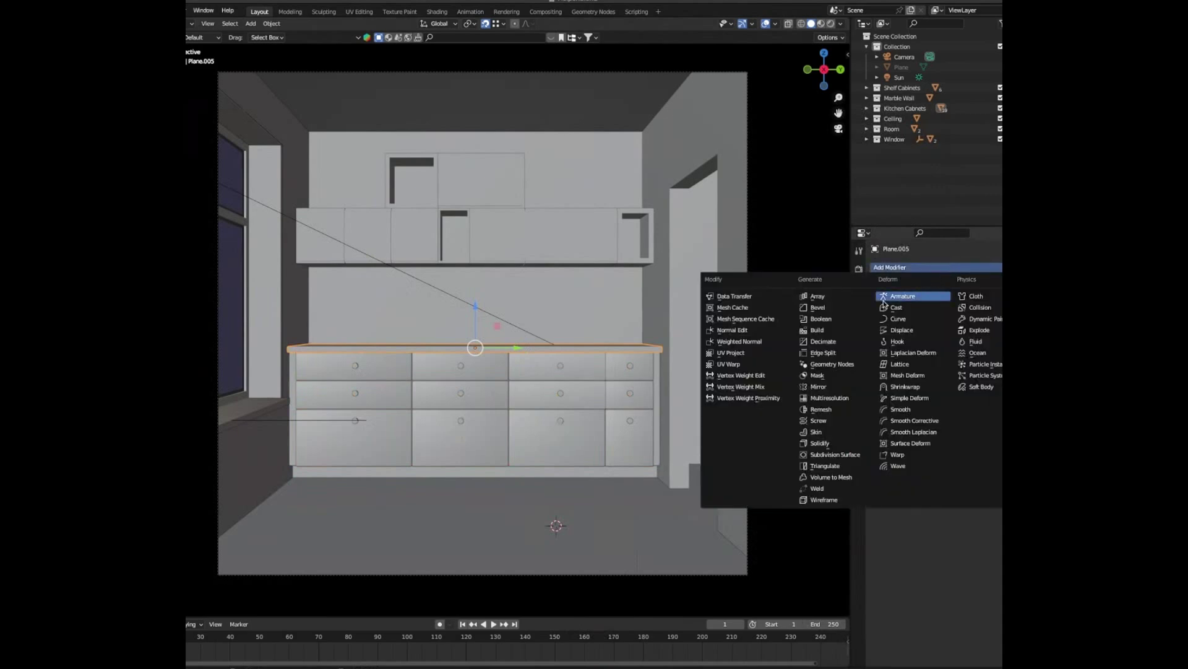
{"action": "left_click", "coordinate": [853, 307]}
{"action": "left_click", "coordinate": [967, 323]}
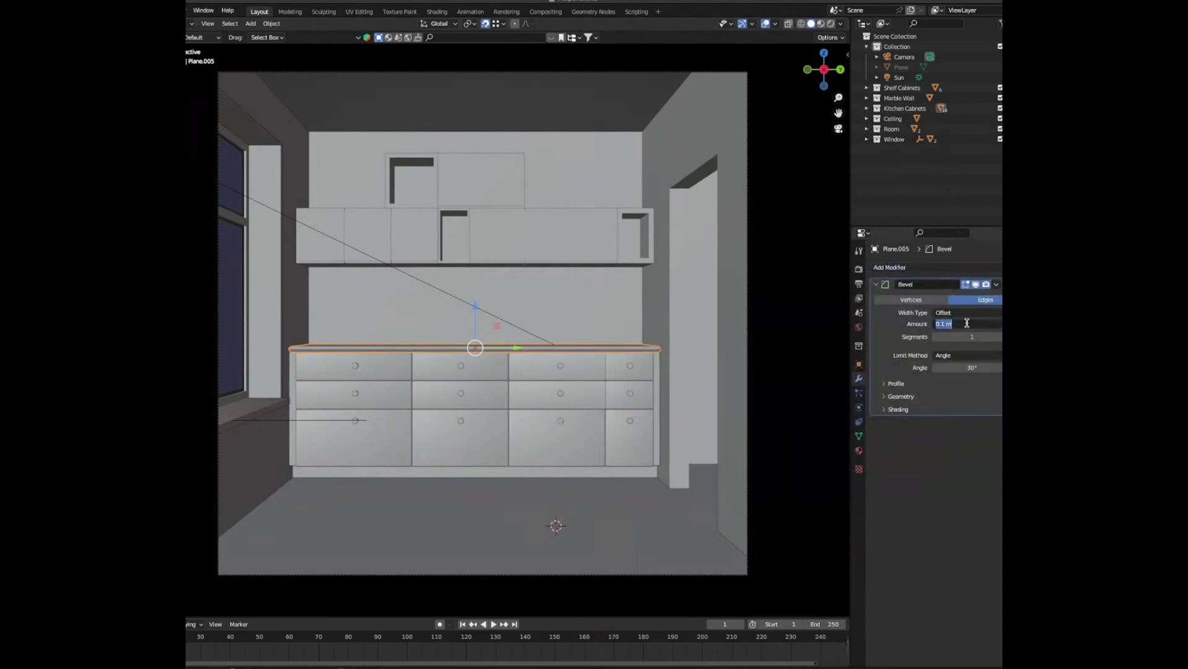
{"action": "type", "text": "0."}
{"action": "key", "text": "Return"}
{"action": "left_click", "coordinate": [1000, 336]}
{"action": "left_click", "coordinate": [1000, 336]}
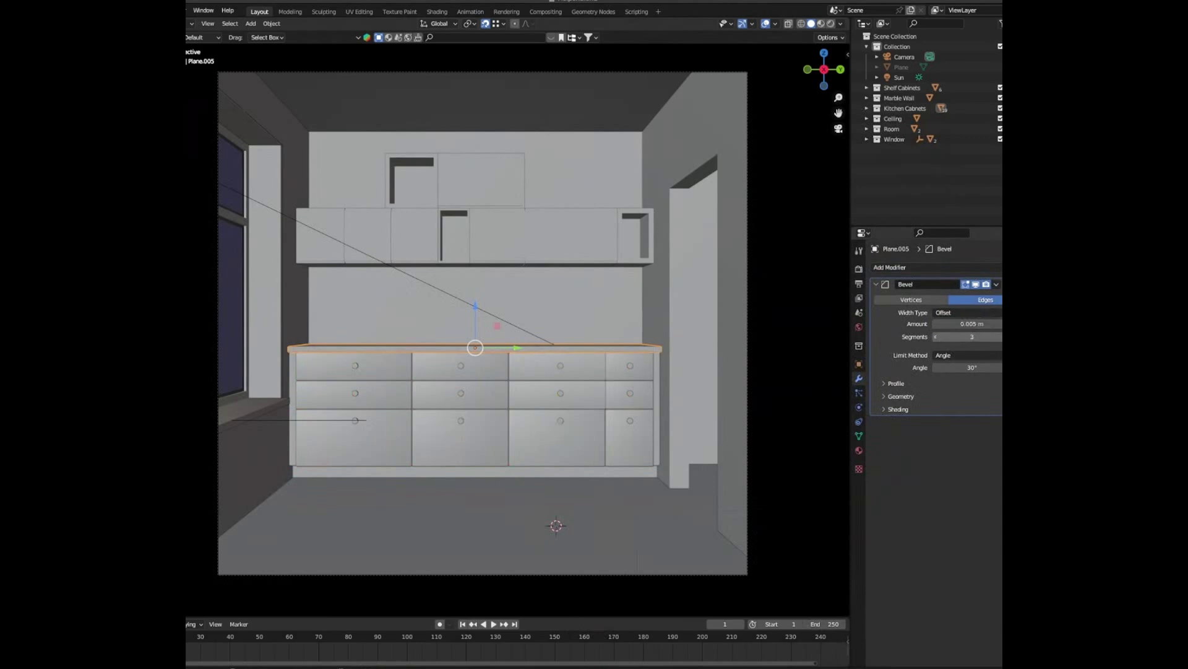
- Copy the countertop's Bevel modifier to all the wall-mounted shelf cabinets and clear the selection
{"action": "left_click", "coordinate": [553, 246]}
{"action": "left_click", "coordinate": [448, 246], "text": "shift"}
{"action": "left_click", "coordinate": [416, 239], "text": "shift"}
{"action": "left_click", "coordinate": [421, 191], "text": "shift"}
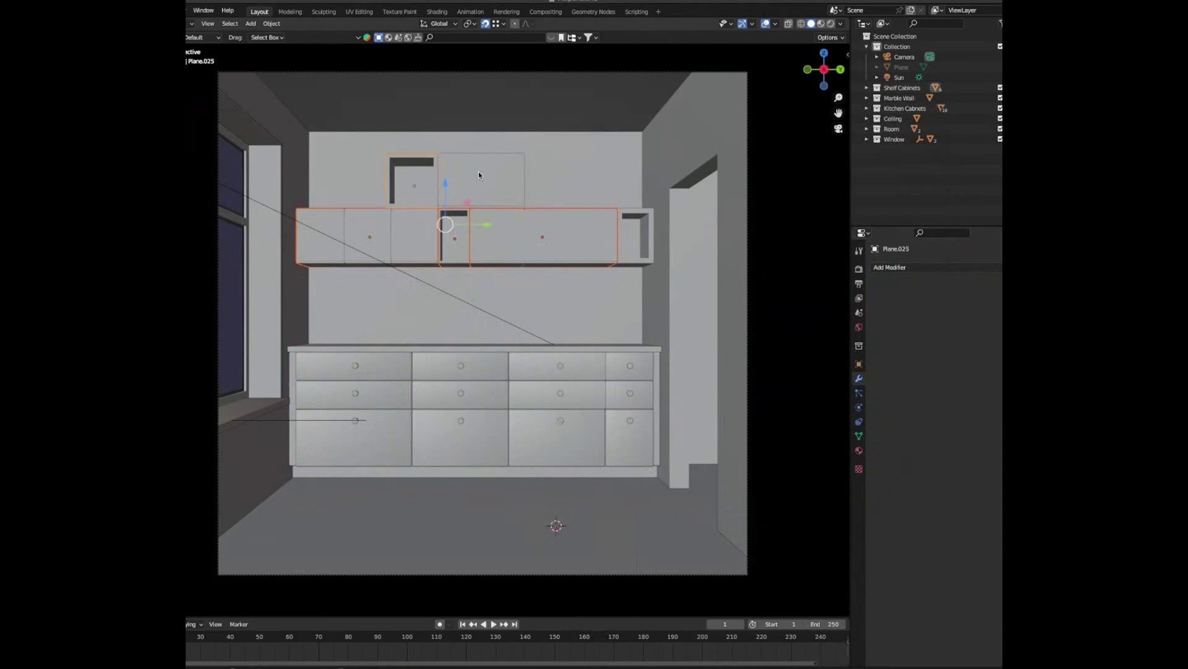
{"action": "left_click", "coordinate": [479, 175], "text": "shift"}
{"action": "left_click", "coordinate": [624, 267], "text": "shift"}
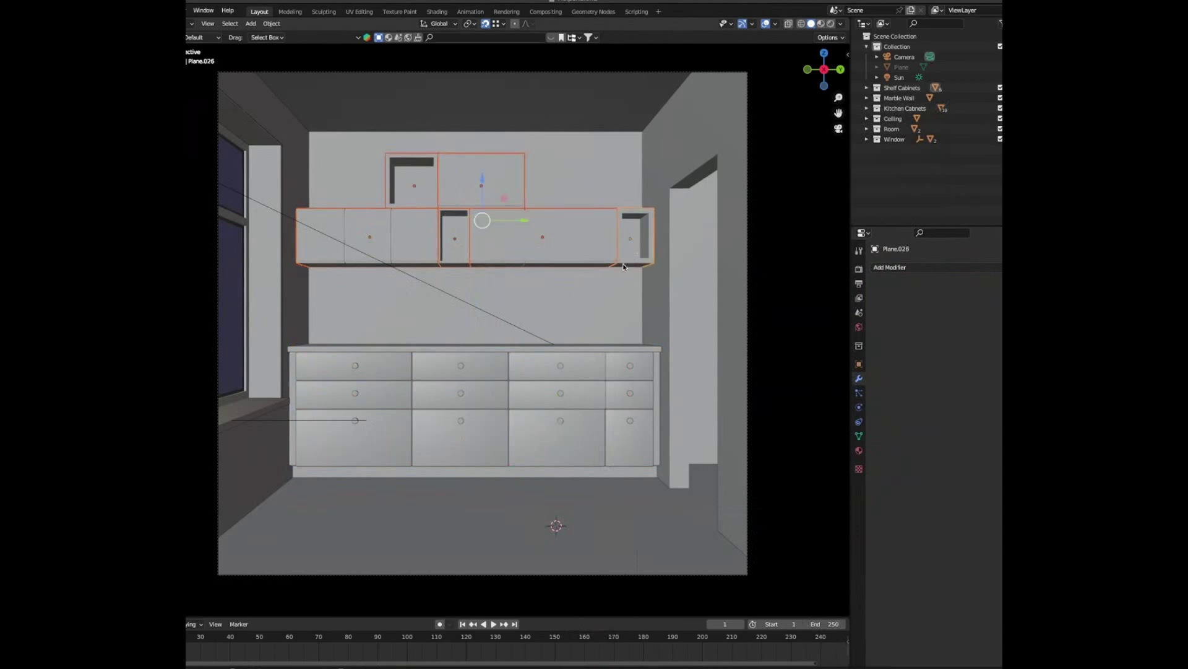
{"action": "left_click", "coordinate": [549, 349], "text": "shift"}
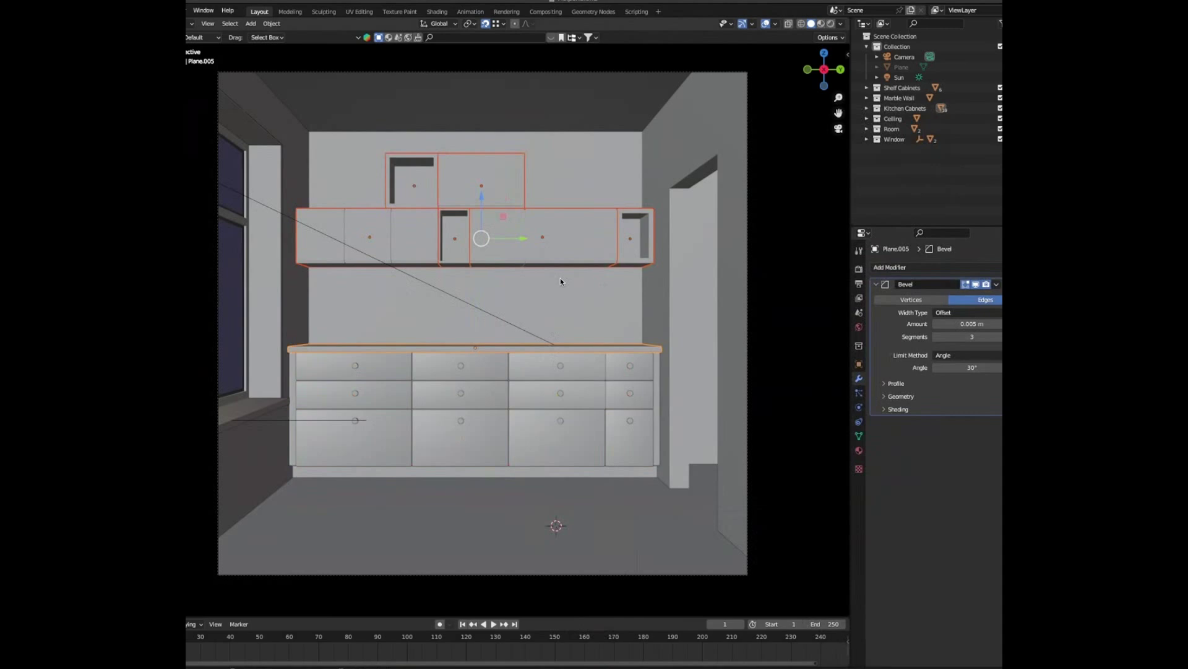
{"action": "key", "text": "ctrl+l"}
{"action": "left_click", "coordinate": [533, 282]}
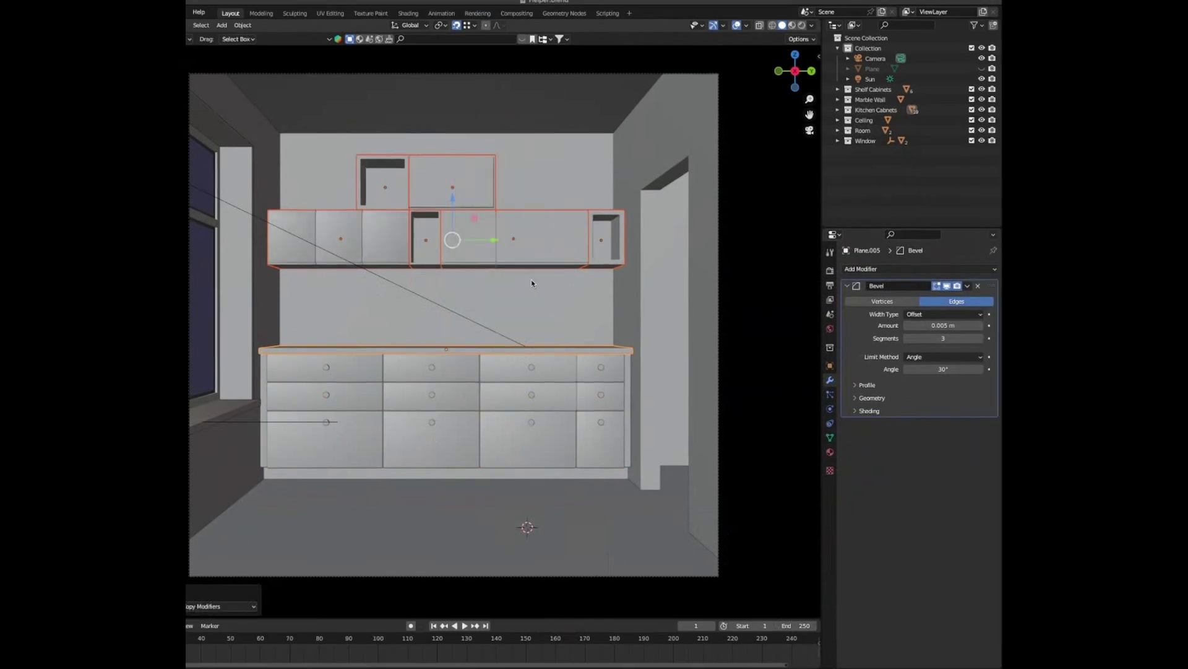
{"action": "key", "text": "alt+a"}
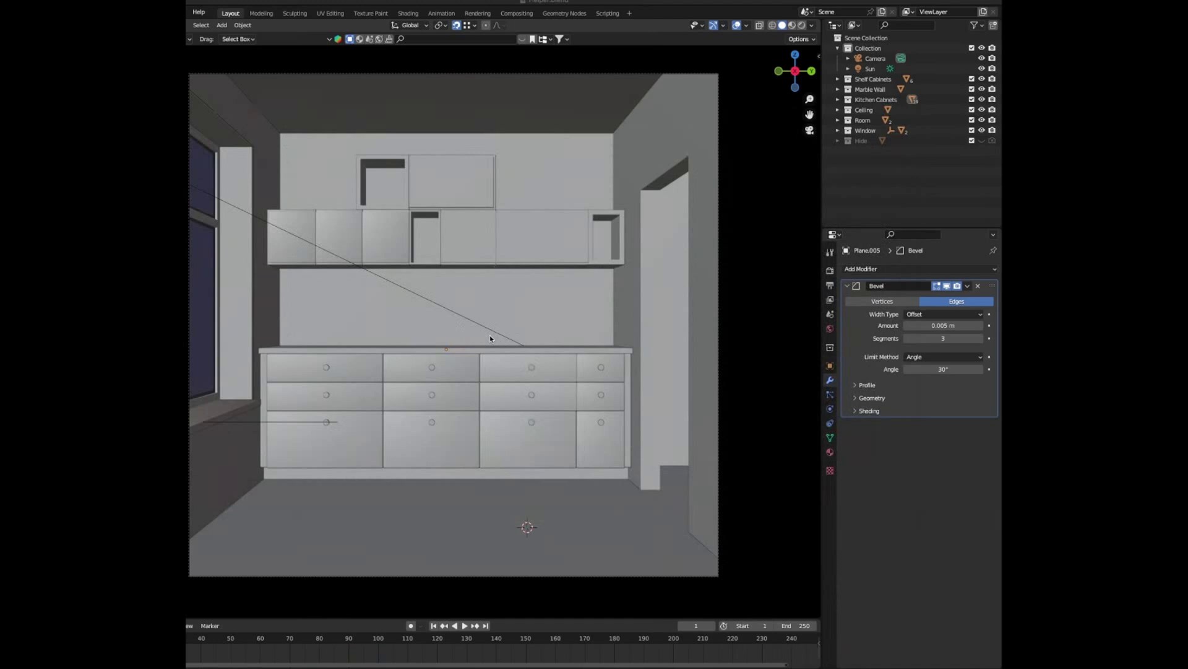
- In Material Preview shading, give the floor a new material named Cream with a base color of hue about 0.11 and saturation about 0.47
{"action": "left_click", "coordinate": [792, 25]}
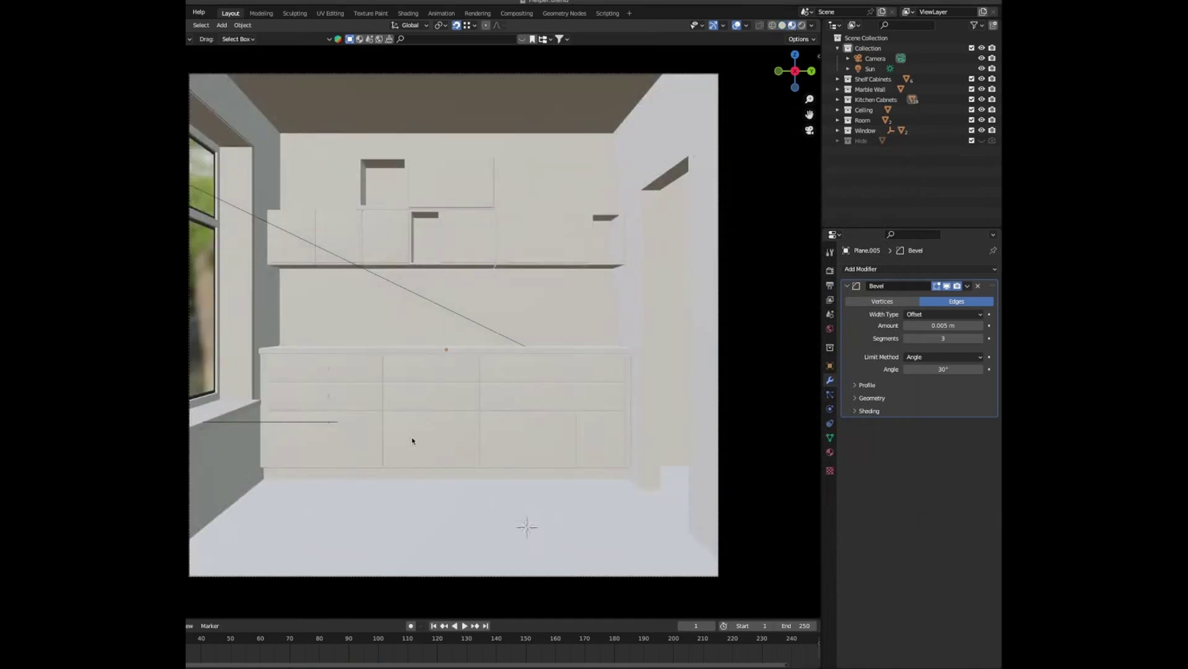
{"action": "left_click", "coordinate": [384, 500]}
{"action": "left_click", "coordinate": [830, 452]}
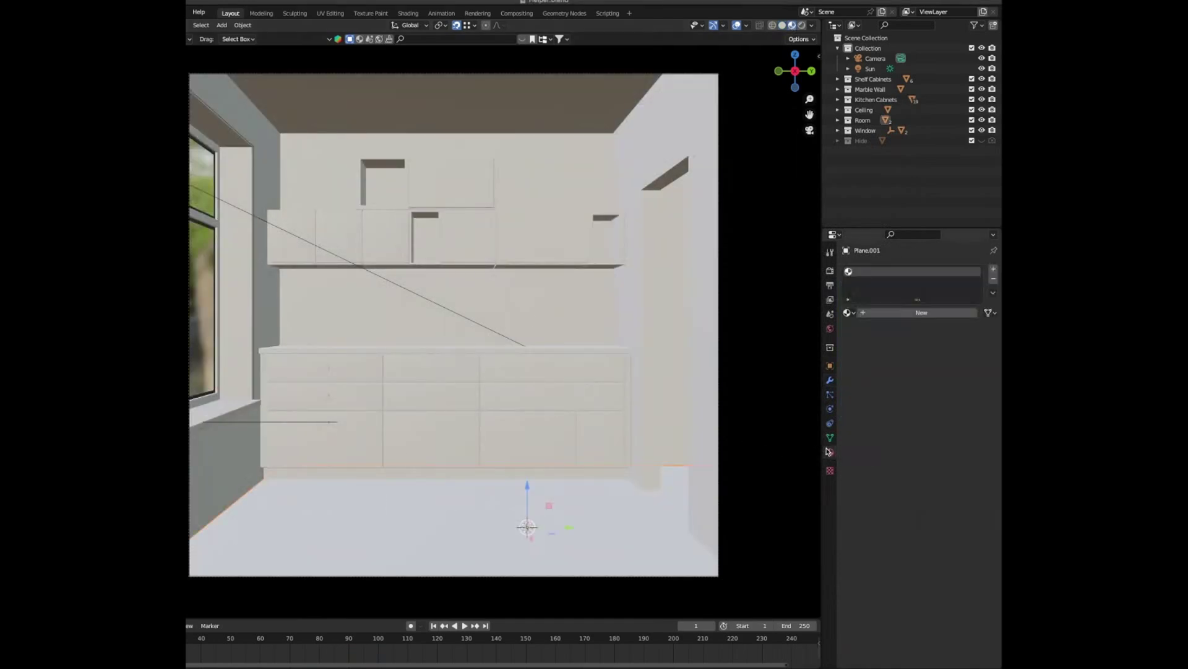
{"action": "left_click", "coordinate": [889, 314]}
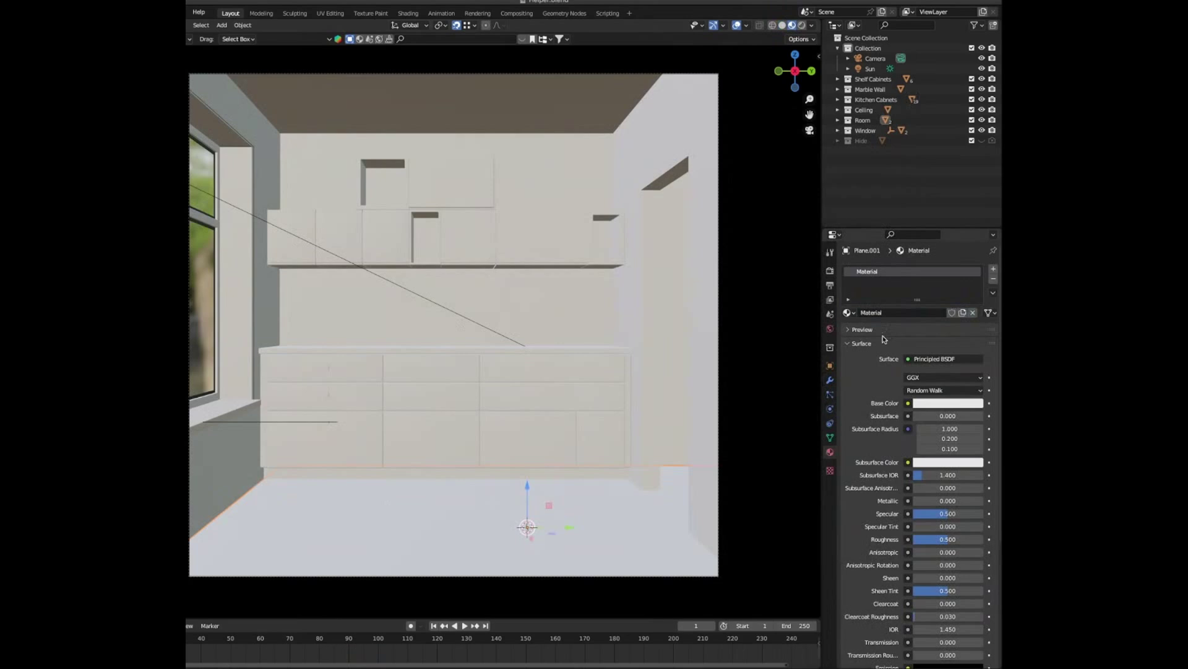
{"action": "left_click", "coordinate": [921, 403]}
{"action": "left_click_drag", "start_coordinate": [930, 293], "coordinate": [924, 301]}
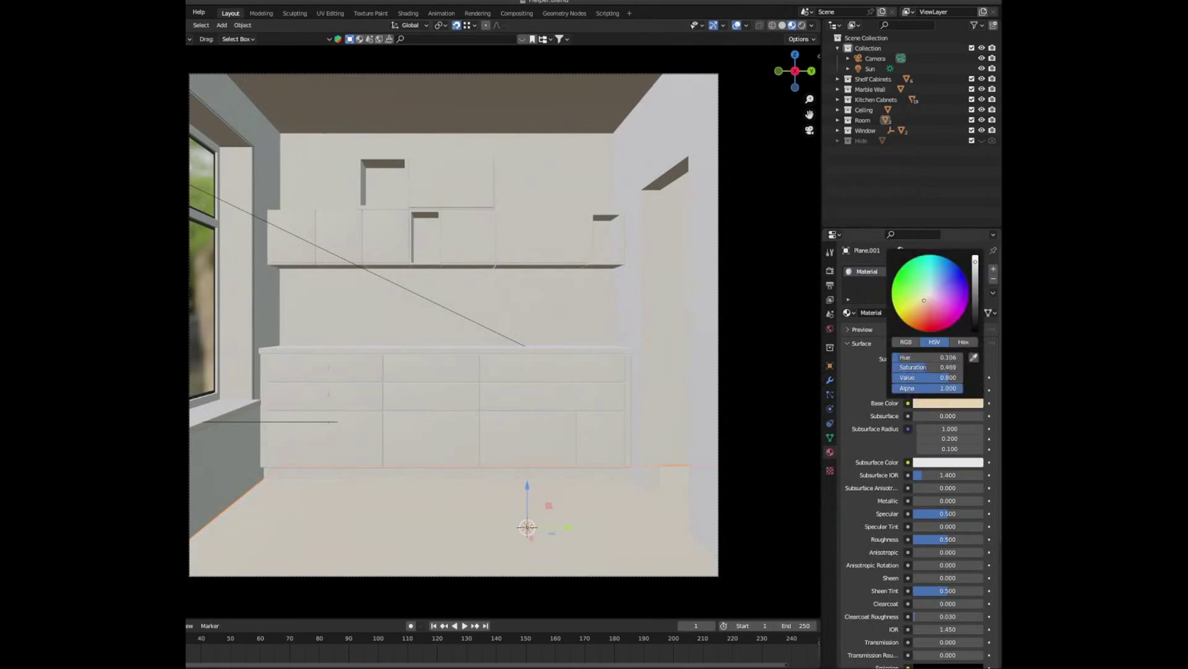
{"action": "double_click", "coordinate": [886, 313]}
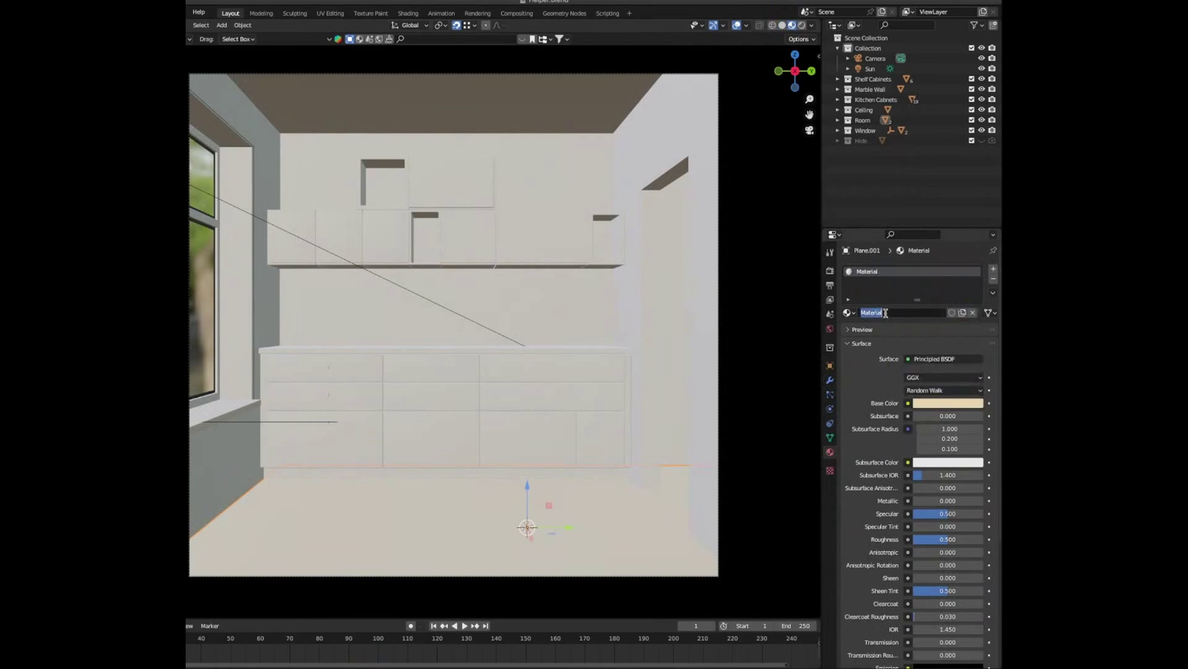
{"action": "type", "text": "cream"}
{"action": "key", "text": "Return"}
- Set the Cream material's roughness to 0.3 and metallic to 0.02
{"action": "left_click", "coordinate": [949, 540]}
{"action": "key", "text": "Return"}
{"action": "left_click", "coordinate": [958, 503]}
{"action": "type", "text": "0.0"}
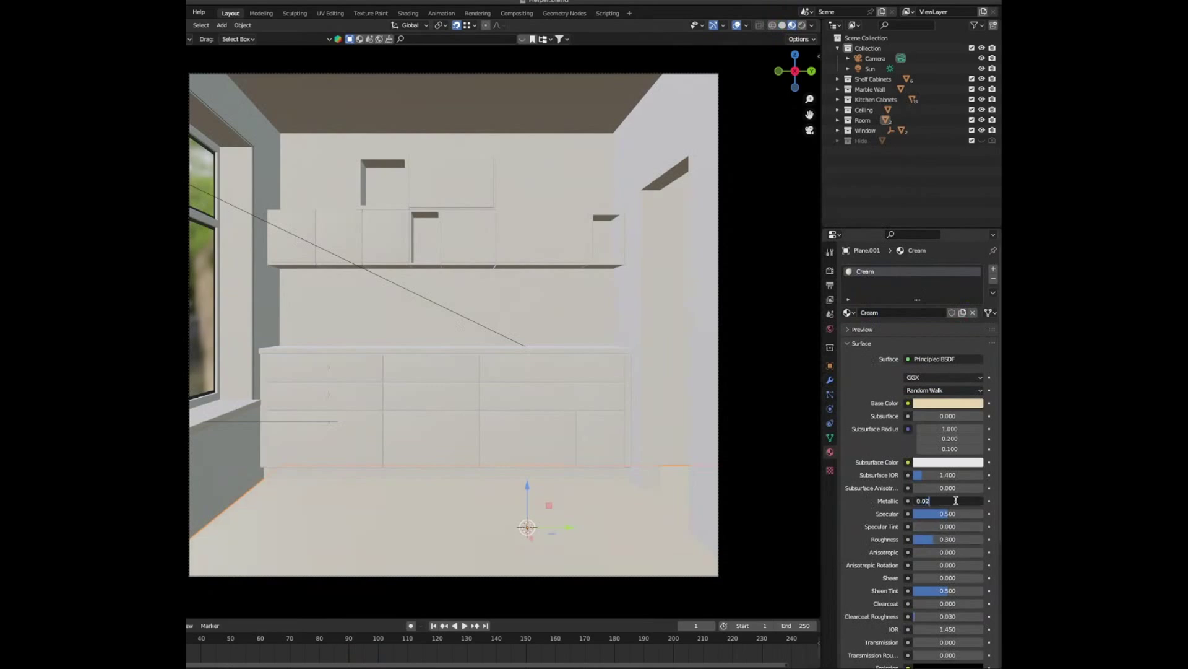
{"action": "key", "text": "Return"}
- Create a new material named Green Grey on the plinth beneath the lower cabinets
{"action": "left_click", "coordinate": [572, 477]}
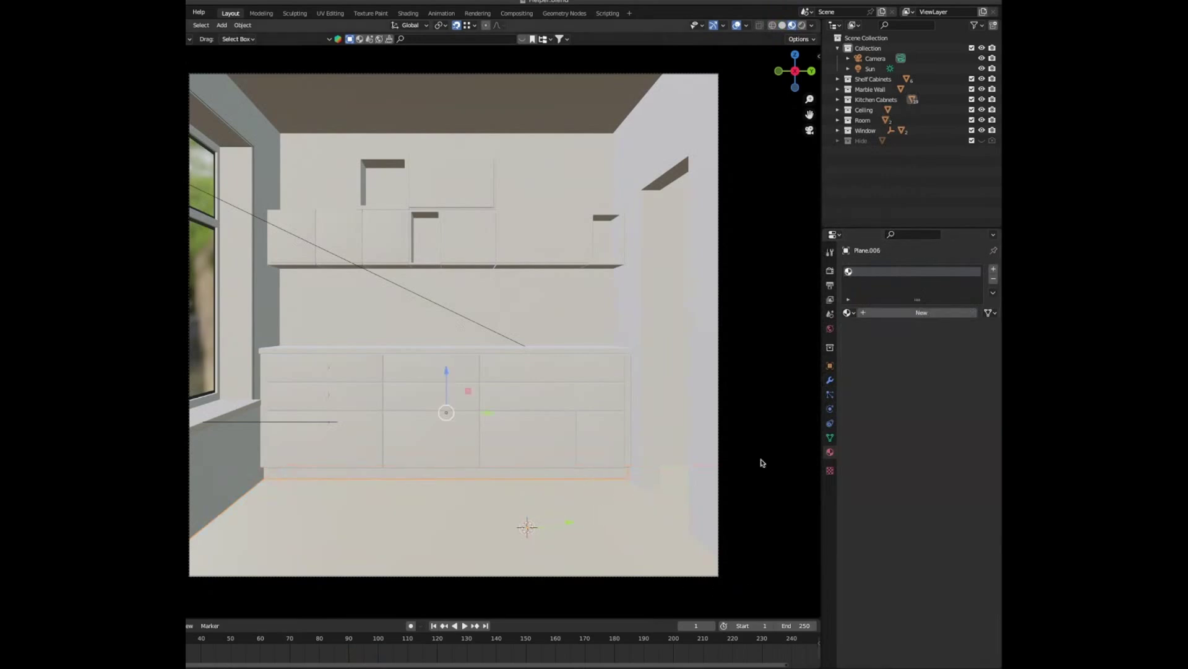
{"action": "left_click", "coordinate": [944, 313]}
{"action": "double_click", "coordinate": [887, 313]}
{"action": "type", "text": "G"}
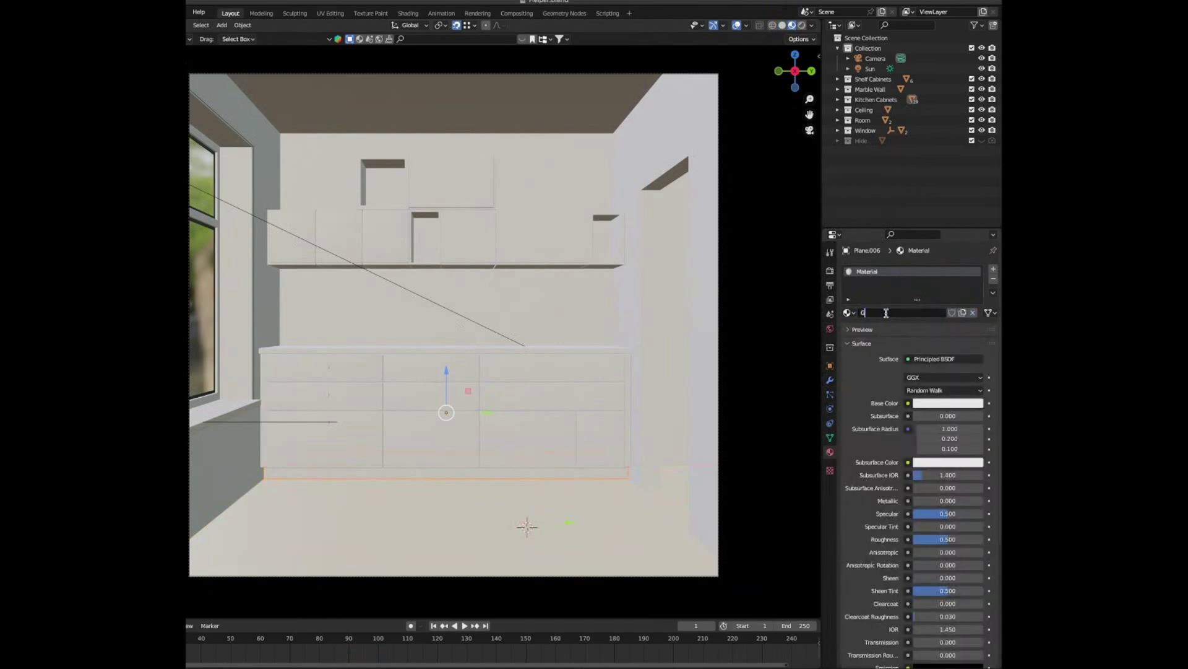
{"action": "type", "text": "reen Gr"}
{"action": "type", "text": "ey"}
{"action": "key", "text": "Return"}
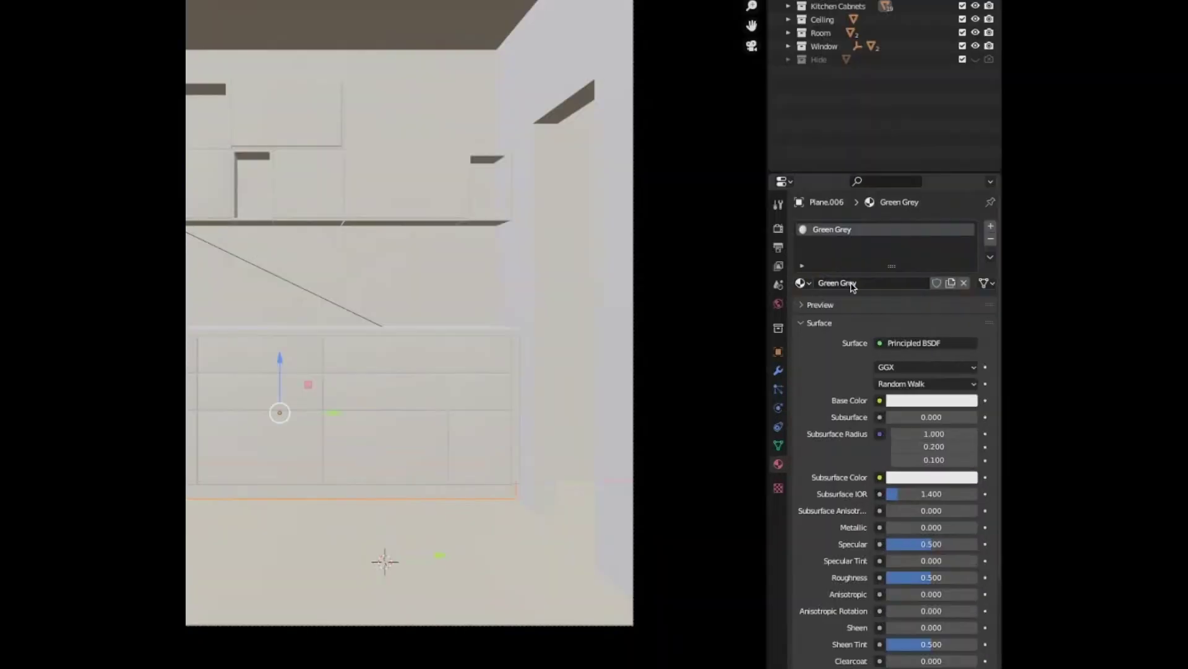
- Set the Green Grey base color to hue 0.43 and saturation 0.37, darken its value, and check the material preview
{"action": "left_click", "coordinate": [899, 402]}
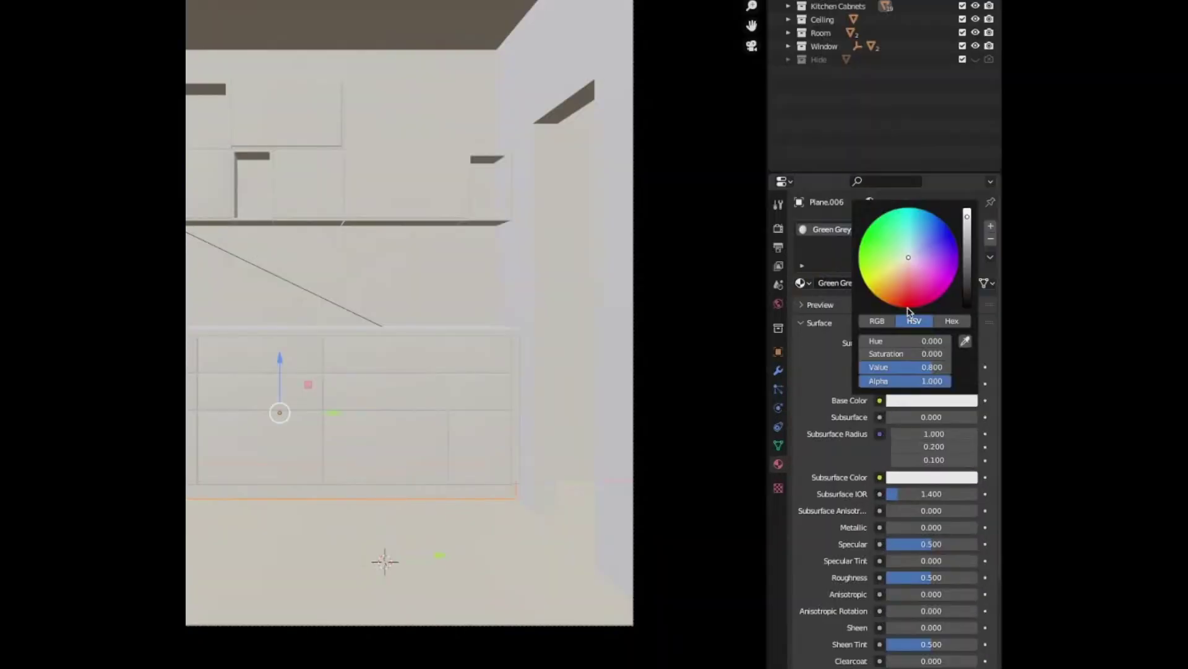
{"action": "left_click", "coordinate": [925, 344]}
{"action": "type", "text": "0.43"}
{"action": "left_click", "coordinate": [932, 351]}
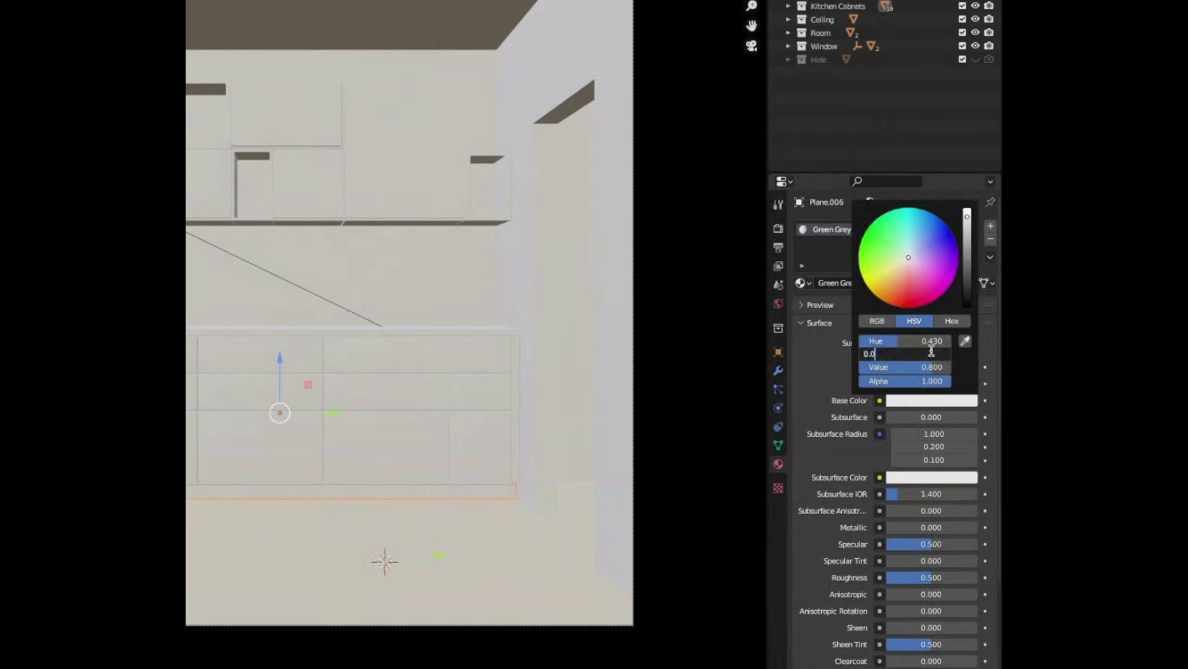
{"action": "type", "text": "0.37"}
{"action": "key", "text": "Return"}
{"action": "left_click", "coordinate": [929, 365]}
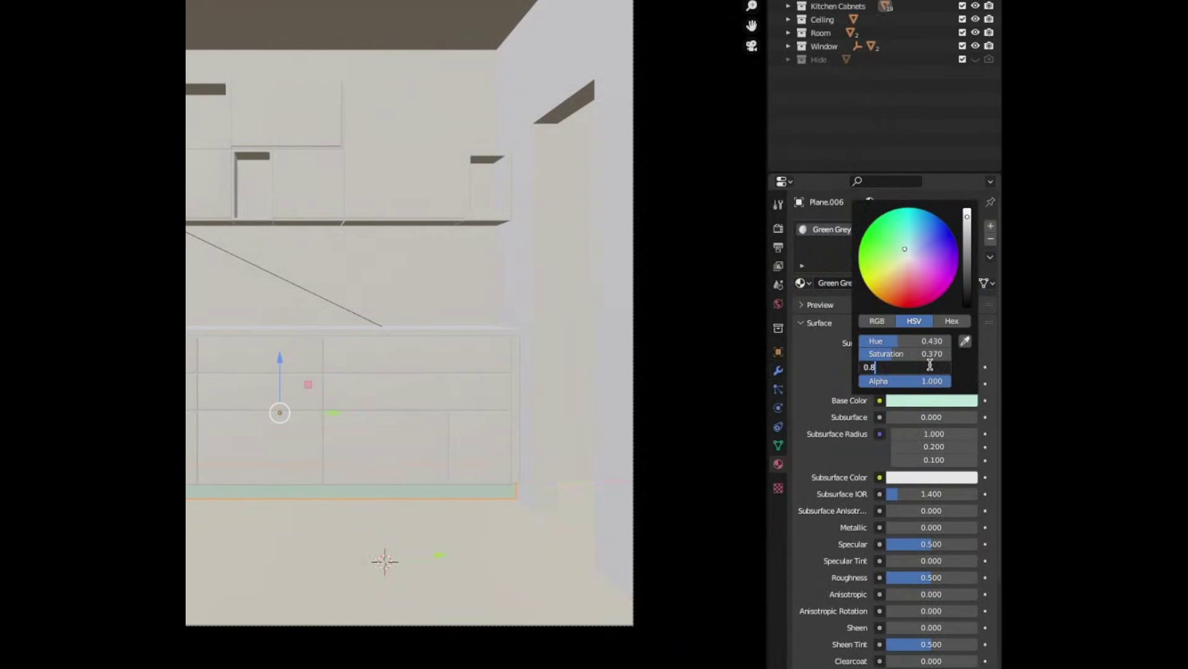
{"action": "type", "text": "0.1"}
{"action": "key", "text": "Return"}
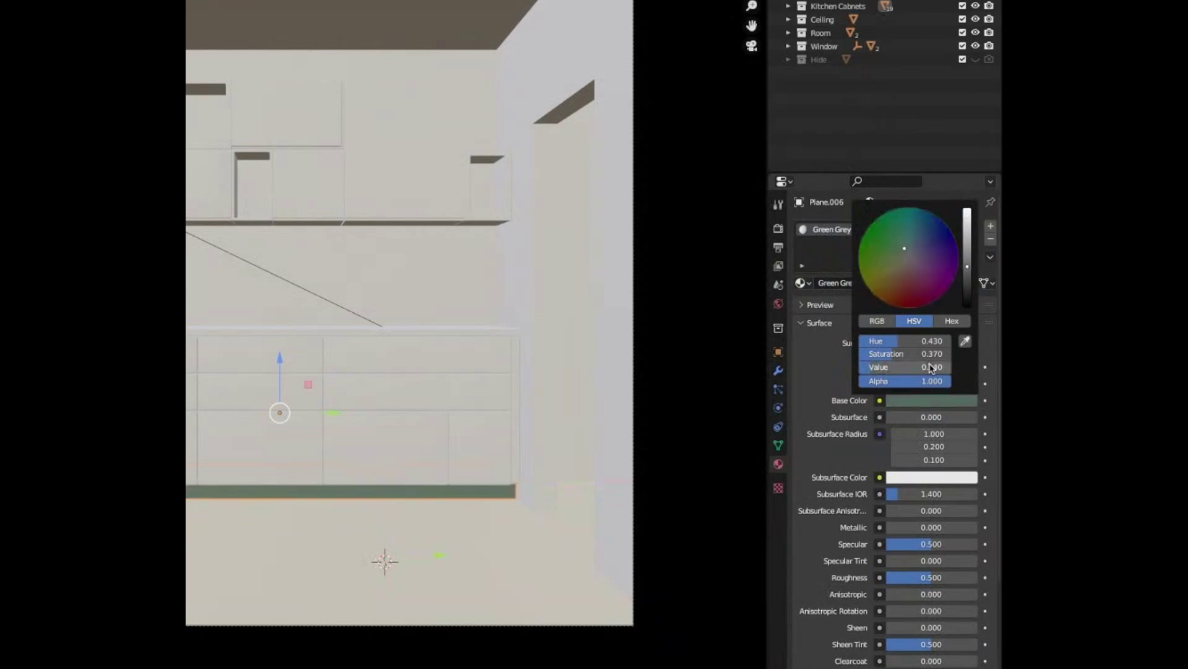
{"action": "left_click", "coordinate": [821, 305]}
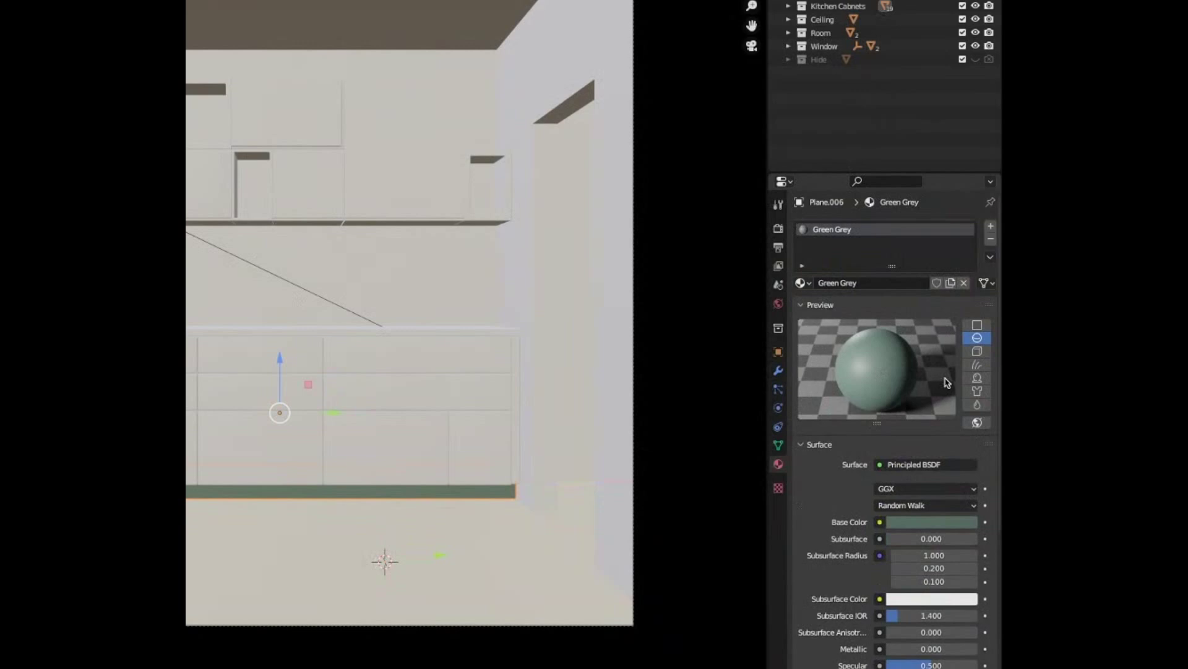
{"action": "left_click", "coordinate": [823, 306]}
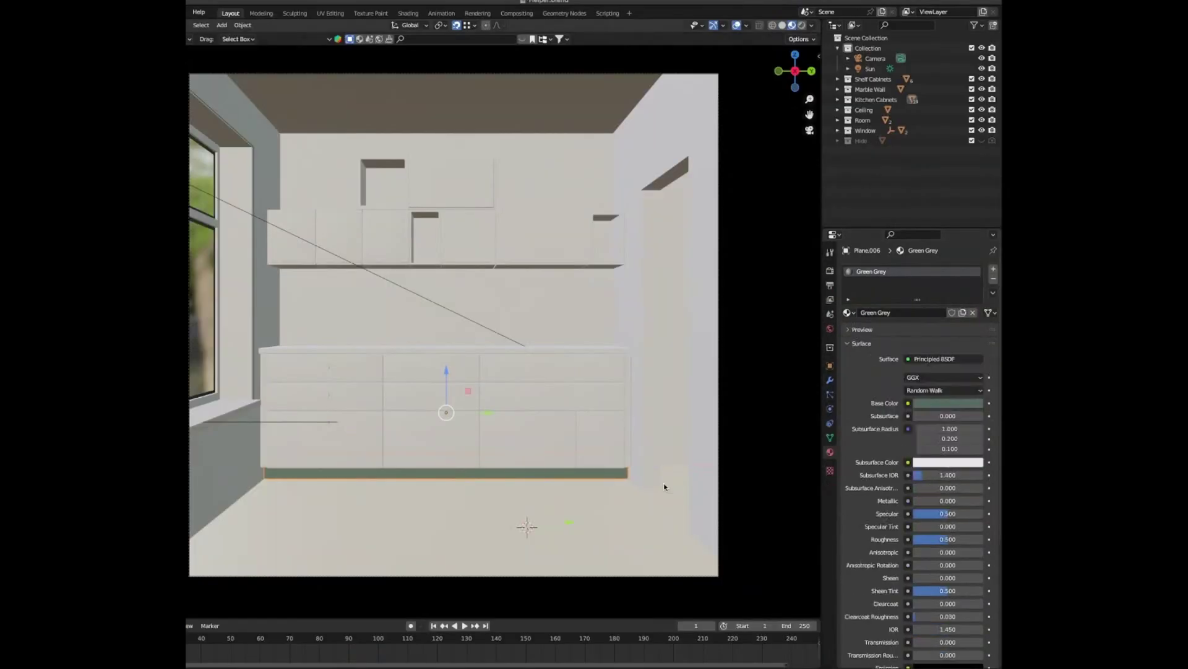
- Link the plinth's Green Grey material to all the drawer fronts and the lower cabinet body
{"action": "left_click", "coordinate": [604, 454]}
{"action": "left_click", "coordinate": [529, 455], "text": "shift"}
{"action": "left_click", "coordinate": [433, 456], "text": "shift"}
{"action": "left_click", "coordinate": [362, 453], "text": "shift"}
{"action": "left_click", "coordinate": [353, 397], "text": "shift"}
{"action": "left_click", "coordinate": [431, 397], "text": "shift"}
{"action": "left_click", "coordinate": [528, 397], "text": "shift"}
{"action": "left_click", "coordinate": [589, 397], "text": "shift"}
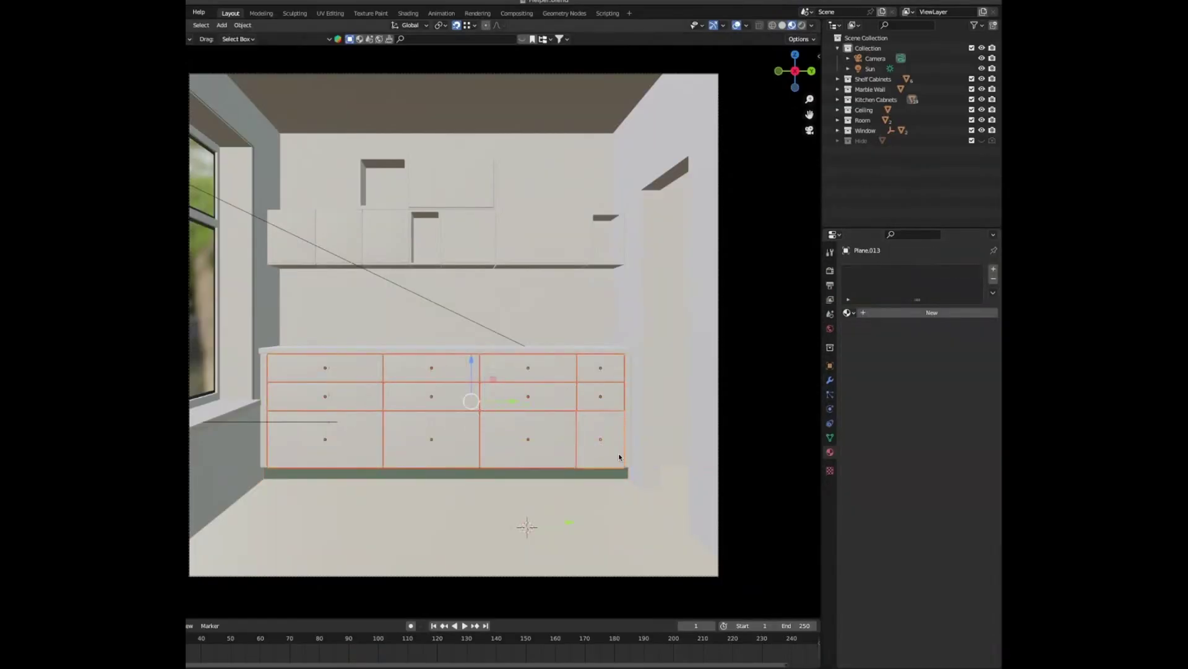
{"action": "left_click", "coordinate": [372, 435], "text": "shift"}
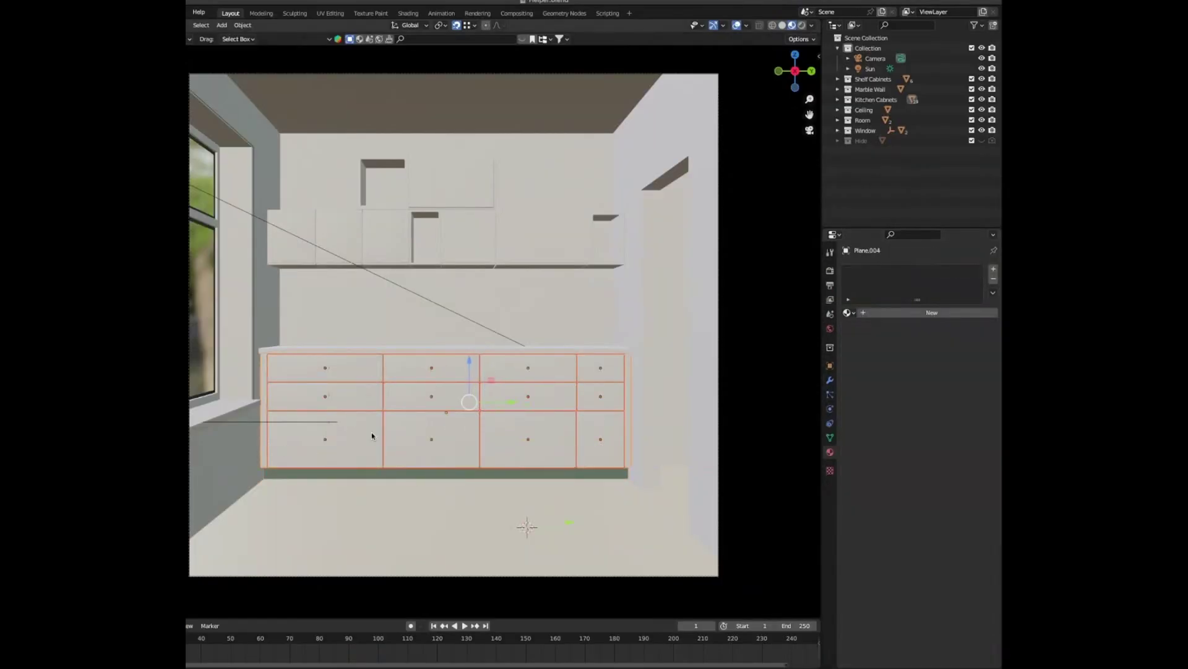
{"action": "left_click", "coordinate": [414, 475], "text": "shift"}
{"action": "key", "text": "ctrl+l"}
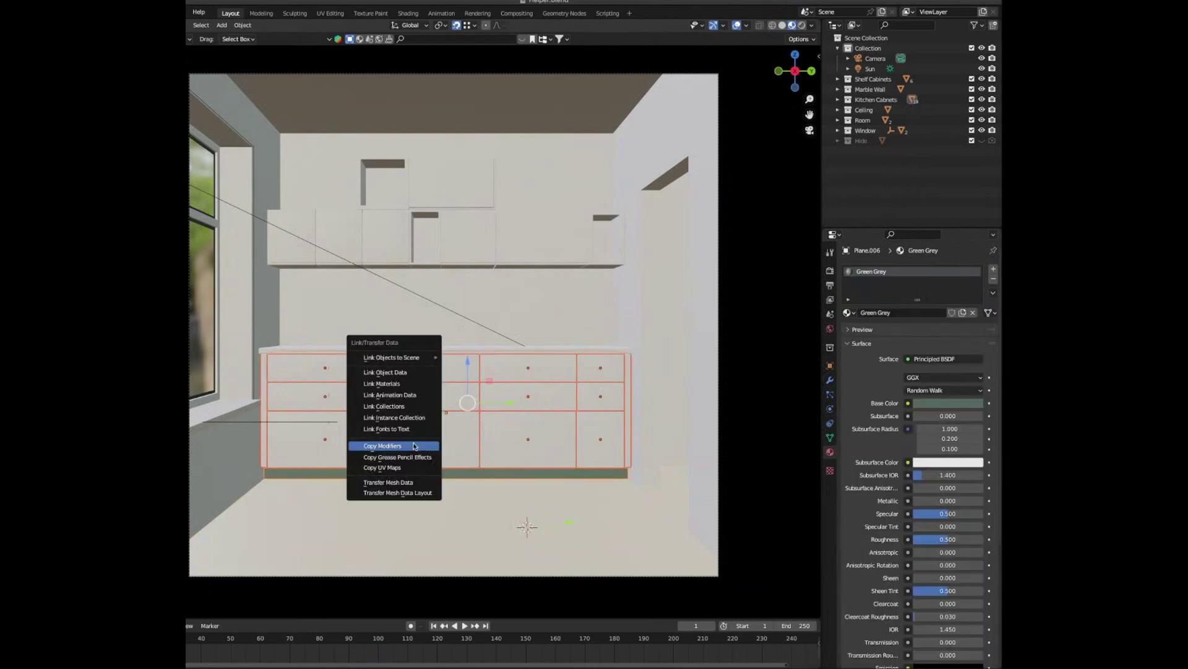
{"action": "left_click", "coordinate": [401, 385]}
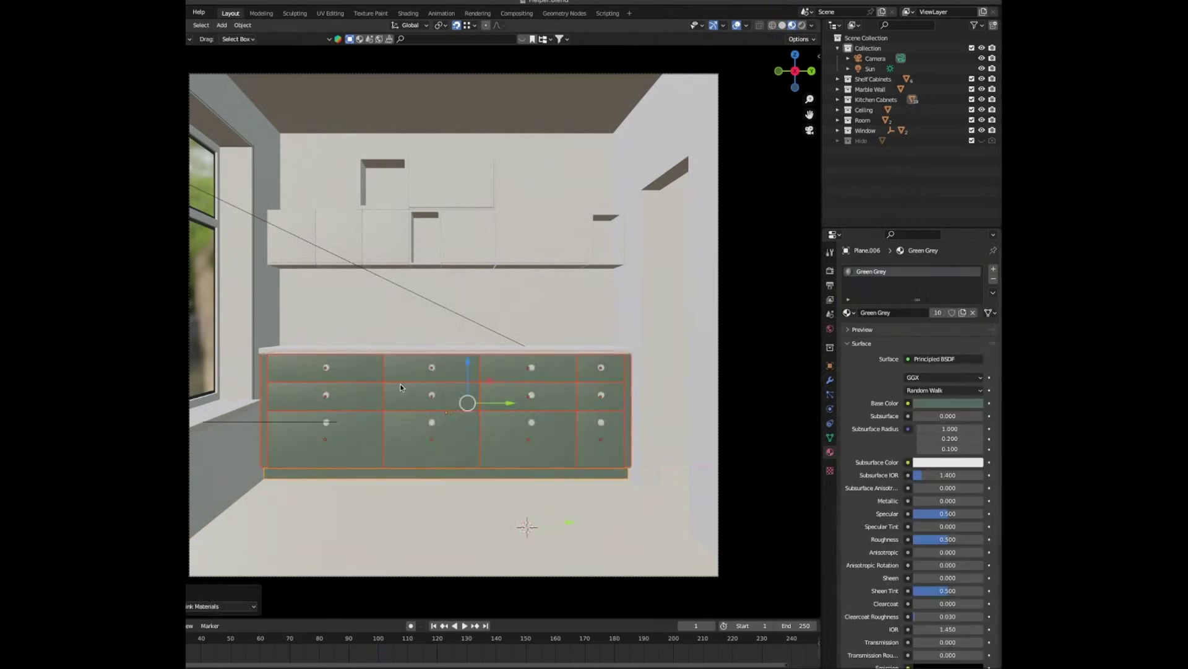
- Assign the existing Cream material to the column of drawer knobs nearest the doorway
{"action": "left_click", "coordinate": [600, 423]}
{"action": "left_click", "coordinate": [849, 313]}
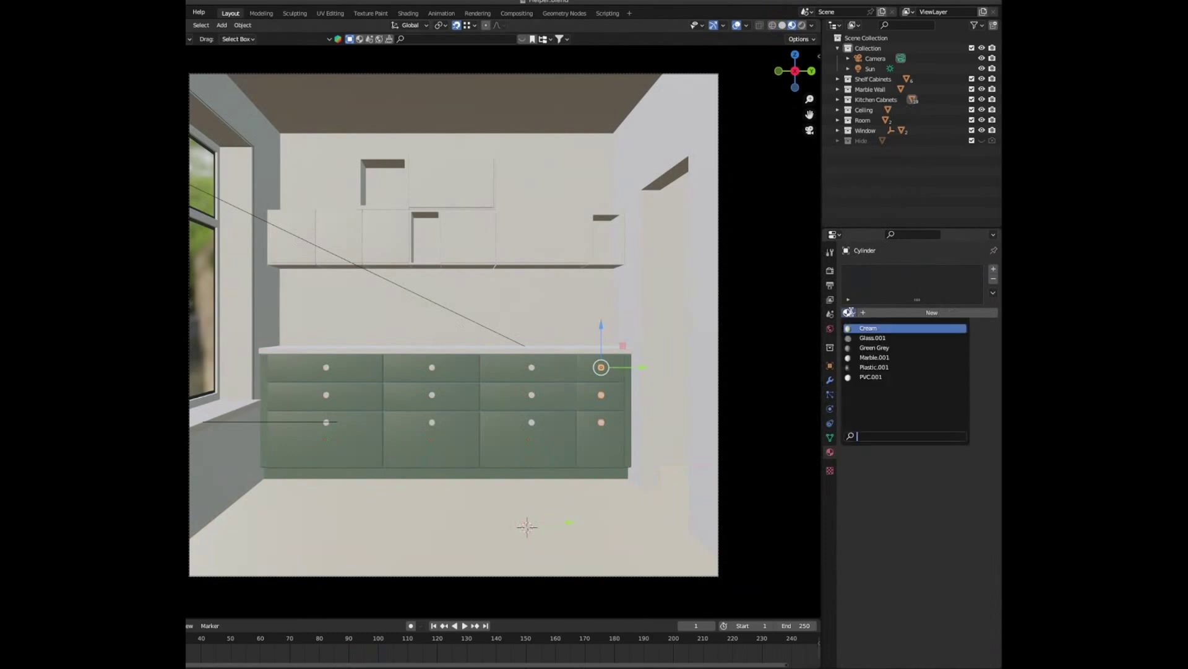
{"action": "left_click", "coordinate": [860, 328]}
{"action": "left_click", "coordinate": [567, 388]}
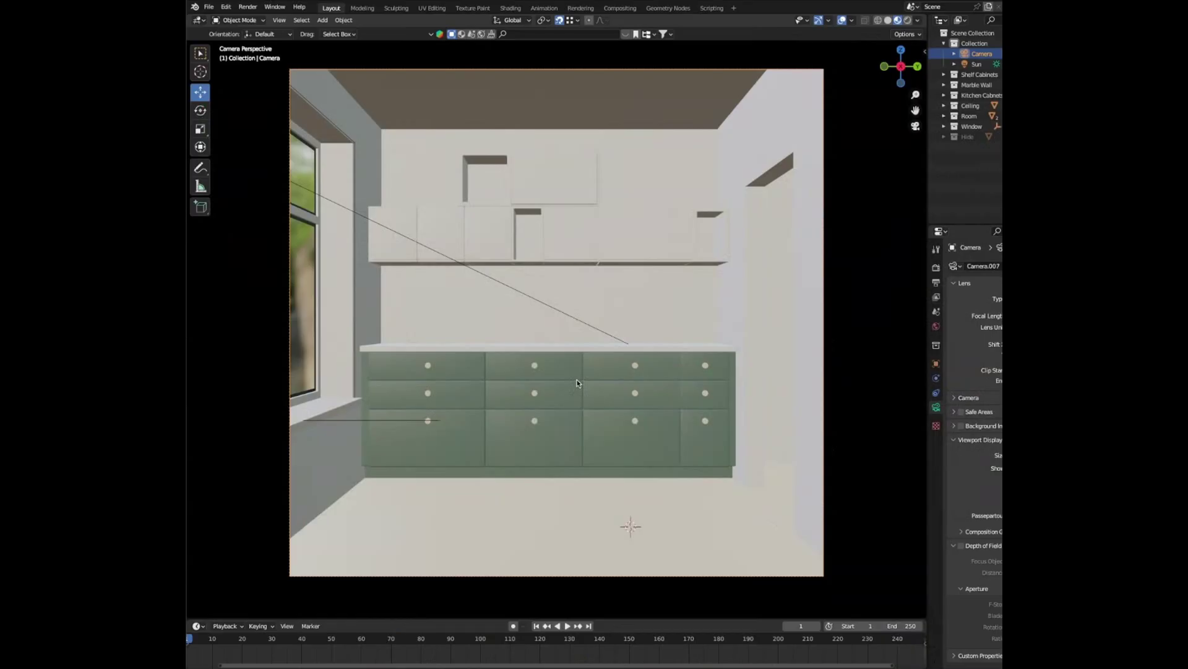
- Search the Poliigon asset library for free assets
{"action": "key", "text": "n"}
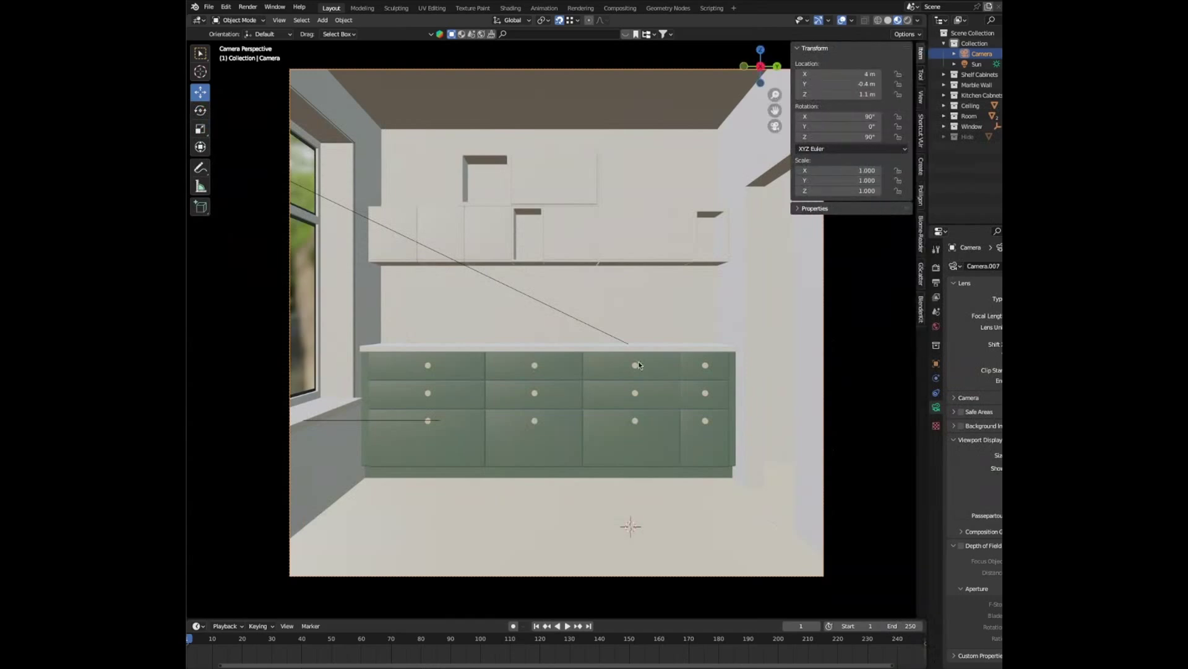
{"action": "left_click", "coordinate": [924, 197]}
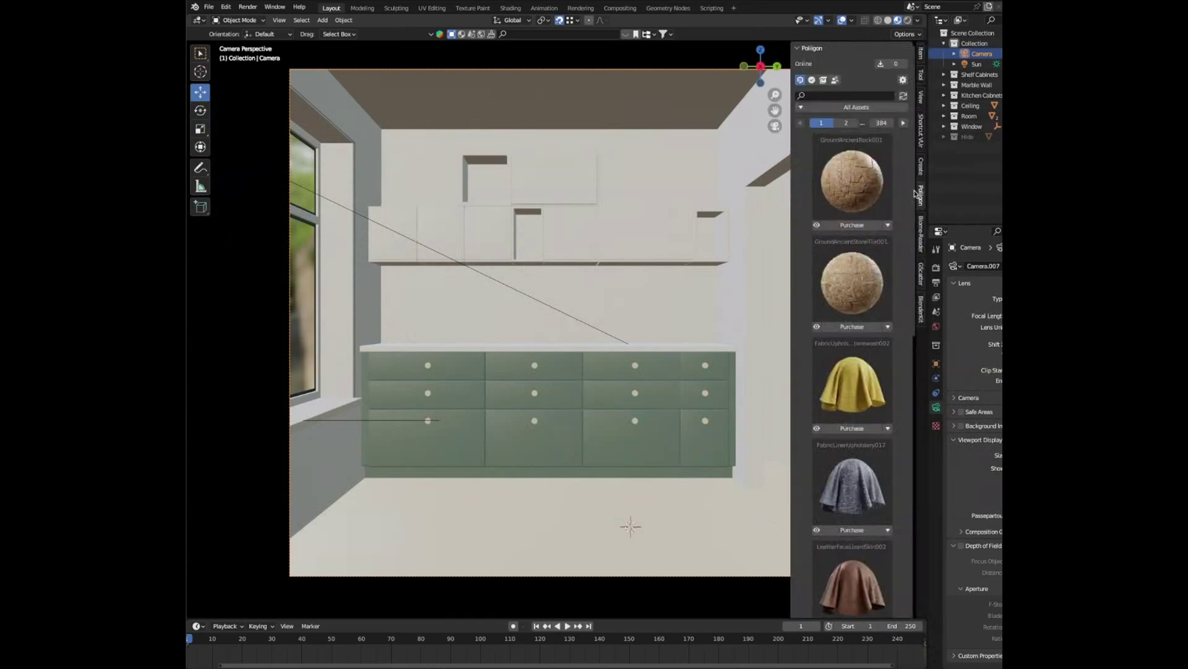
{"action": "left_click", "coordinate": [840, 96]}
{"action": "type", "text": "free"}
{"action": "key", "text": "Return"}
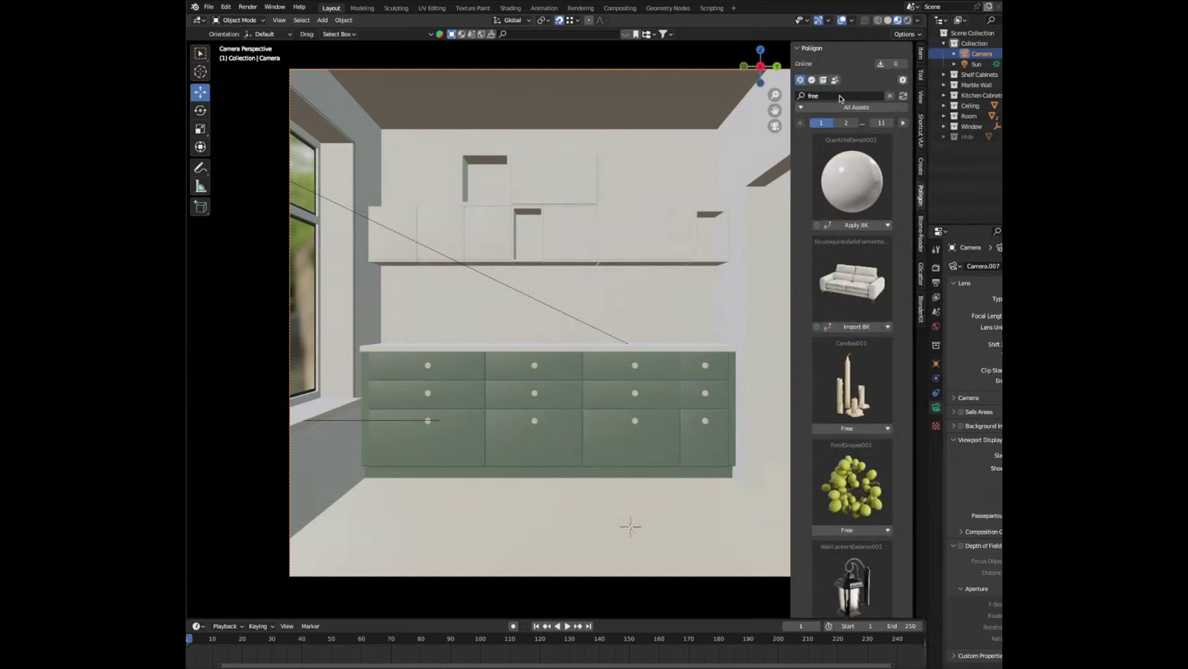
- Apply the Poliigon QuartziteDenali material at 8K to the countertop and the backsplash wall
{"action": "left_click", "coordinate": [509, 348]}
{"action": "left_click", "coordinate": [523, 322], "text": "shift"}
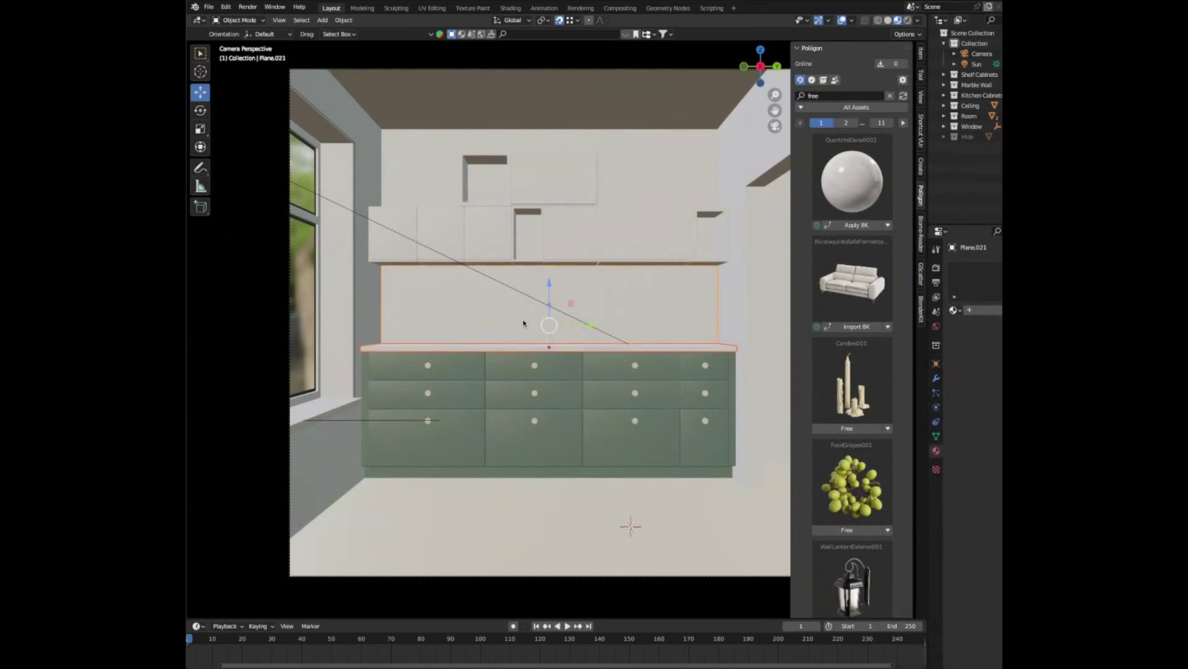
{"action": "left_click", "coordinate": [857, 224]}
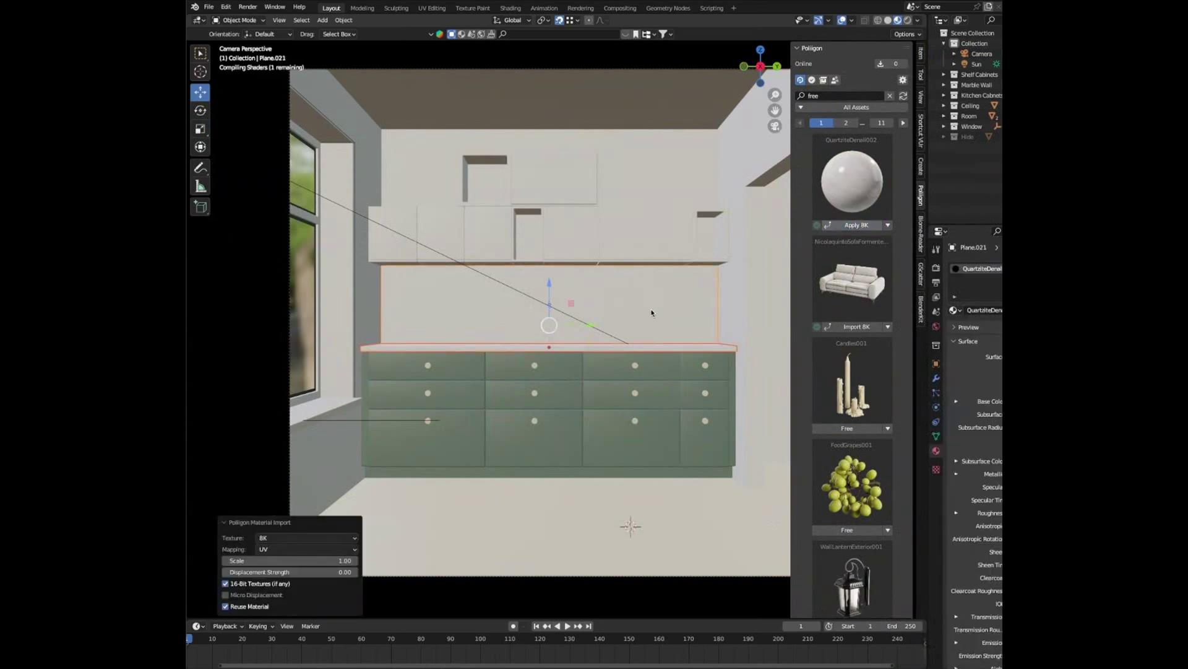
- Link the drawer front's Green Grey material to all the upper cabinets and open shelf units
{"action": "left_click", "coordinate": [661, 235]}
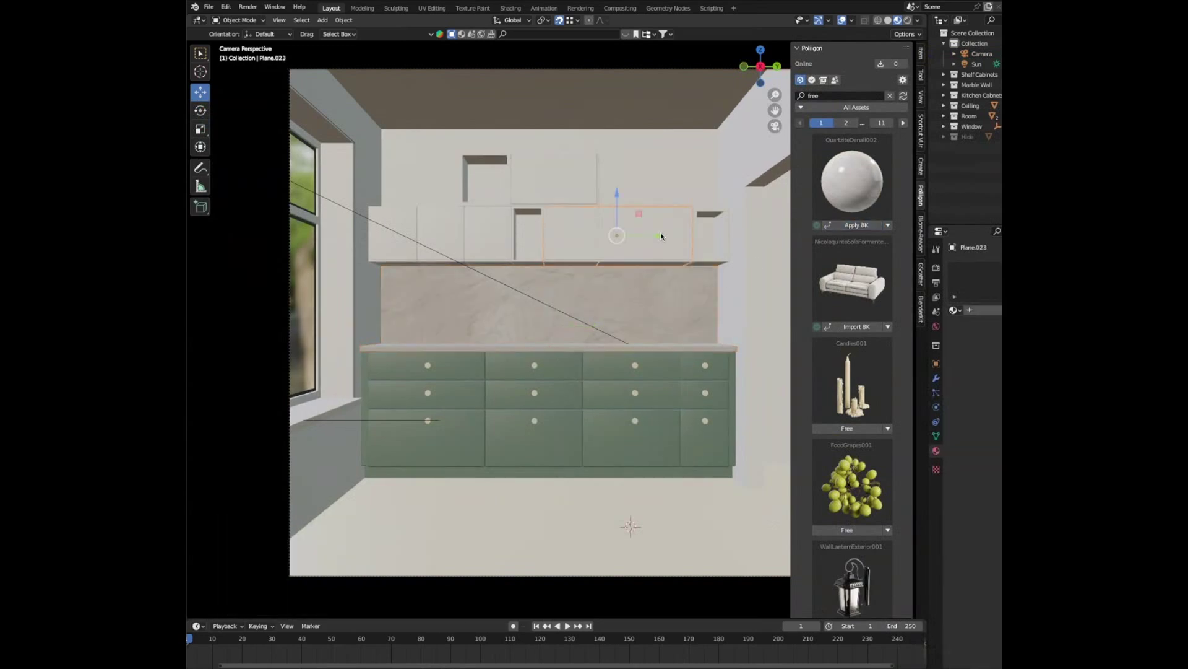
{"action": "left_click", "coordinate": [499, 239], "text": "shift"}
{"action": "left_click", "coordinate": [488, 183], "text": "shift"}
{"action": "left_click", "coordinate": [555, 179], "text": "shift"}
{"action": "left_click", "coordinate": [528, 242], "text": "shift"}
{"action": "left_click", "coordinate": [598, 371], "text": "shift"}
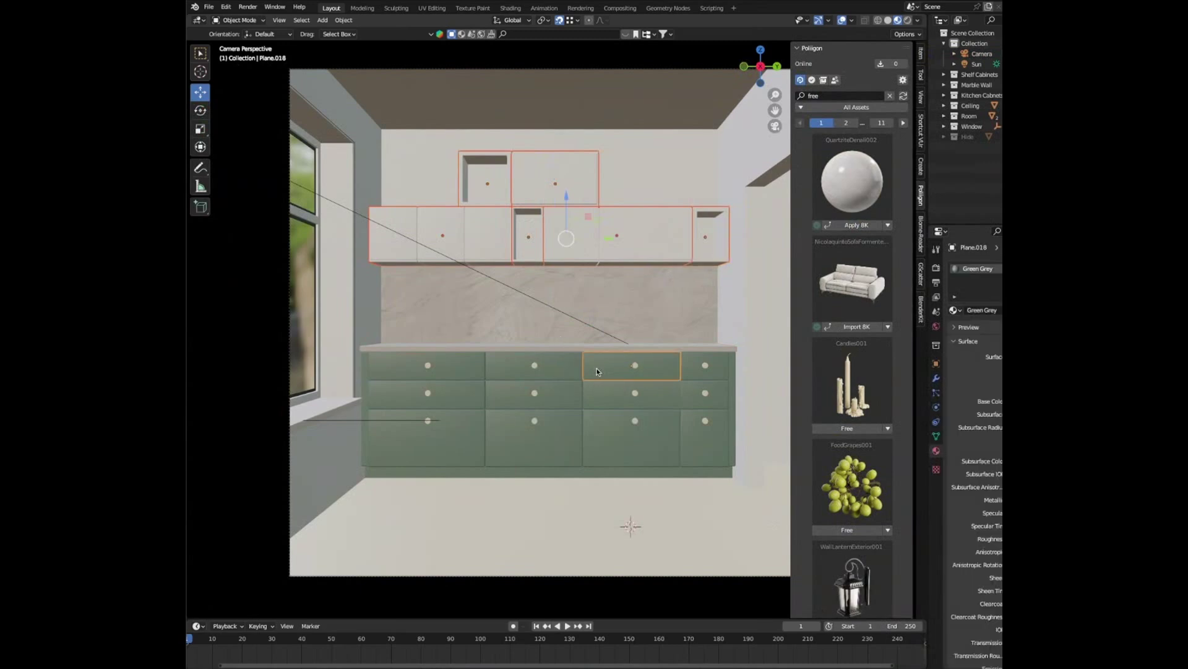
{"action": "key", "text": "ctrl+l"}
{"action": "left_click", "coordinate": [597, 369]}
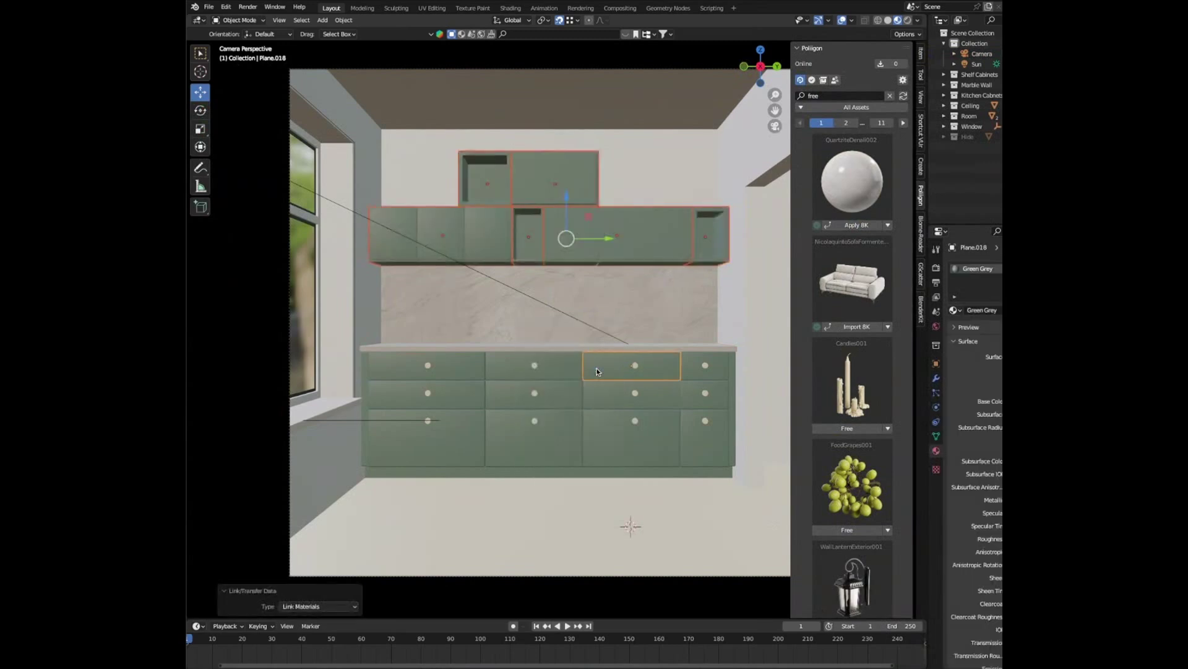
- Find white oak in the Poliigon library and apply the 2K veneer in a second material slot of the topmost open shelf
{"action": "left_click", "coordinate": [509, 366]}
{"action": "left_click", "coordinate": [491, 189]}
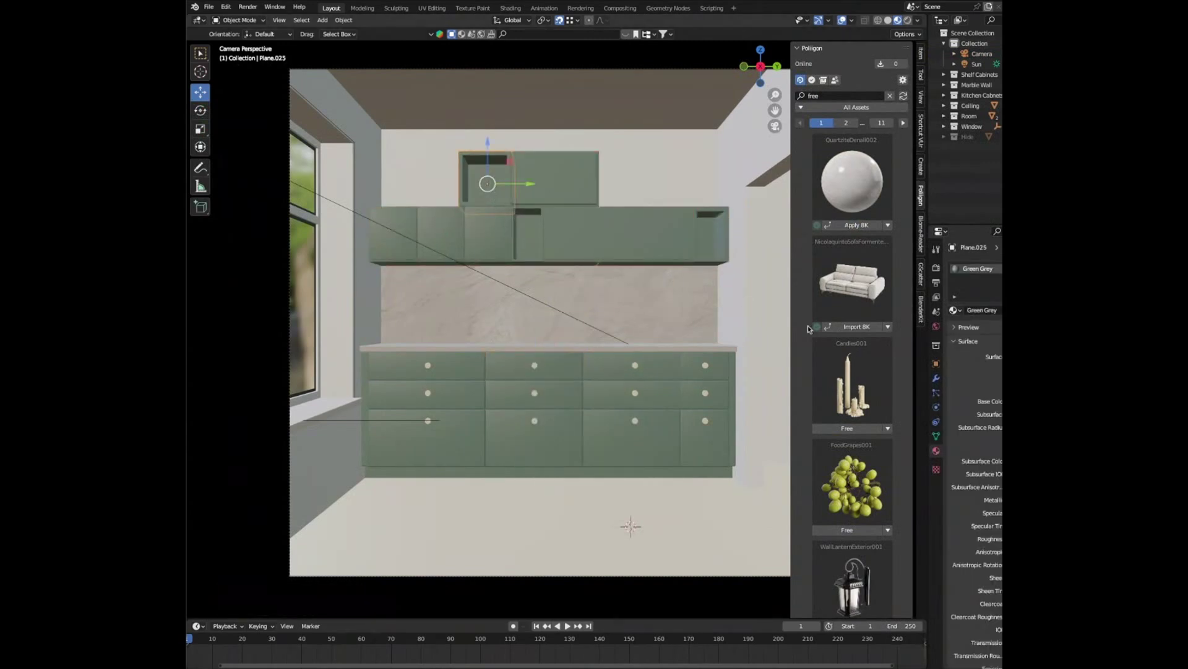
{"action": "left_click", "coordinate": [854, 96]}
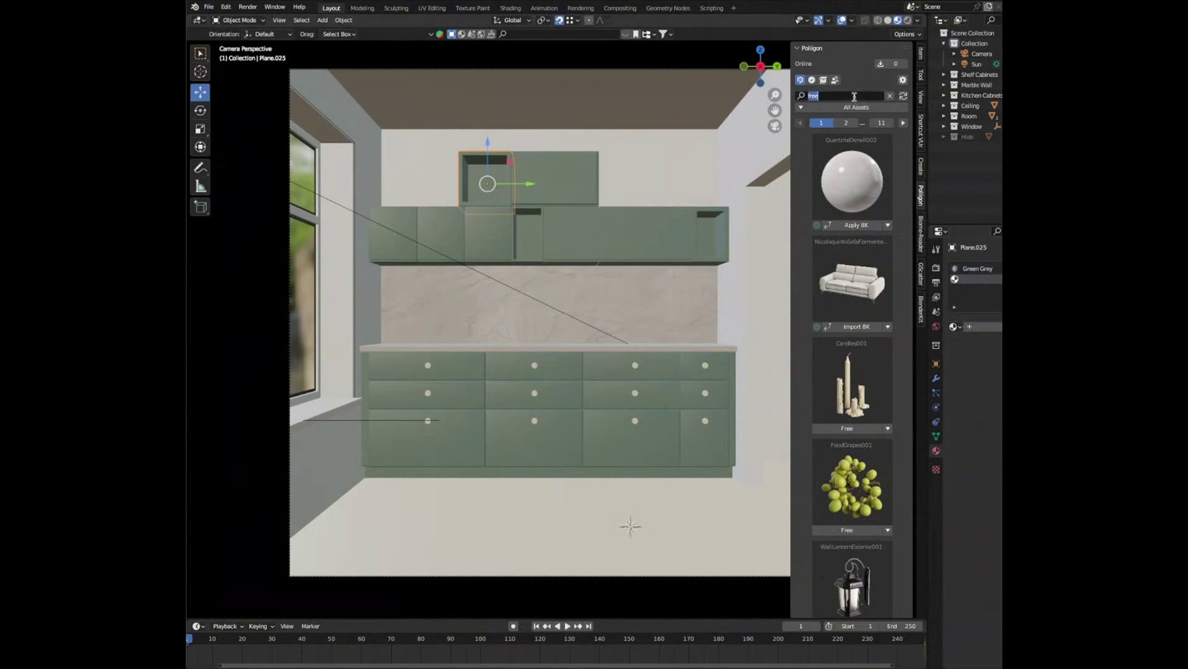
{"action": "type", "text": "white oak"}
{"action": "key", "text": "Return"}
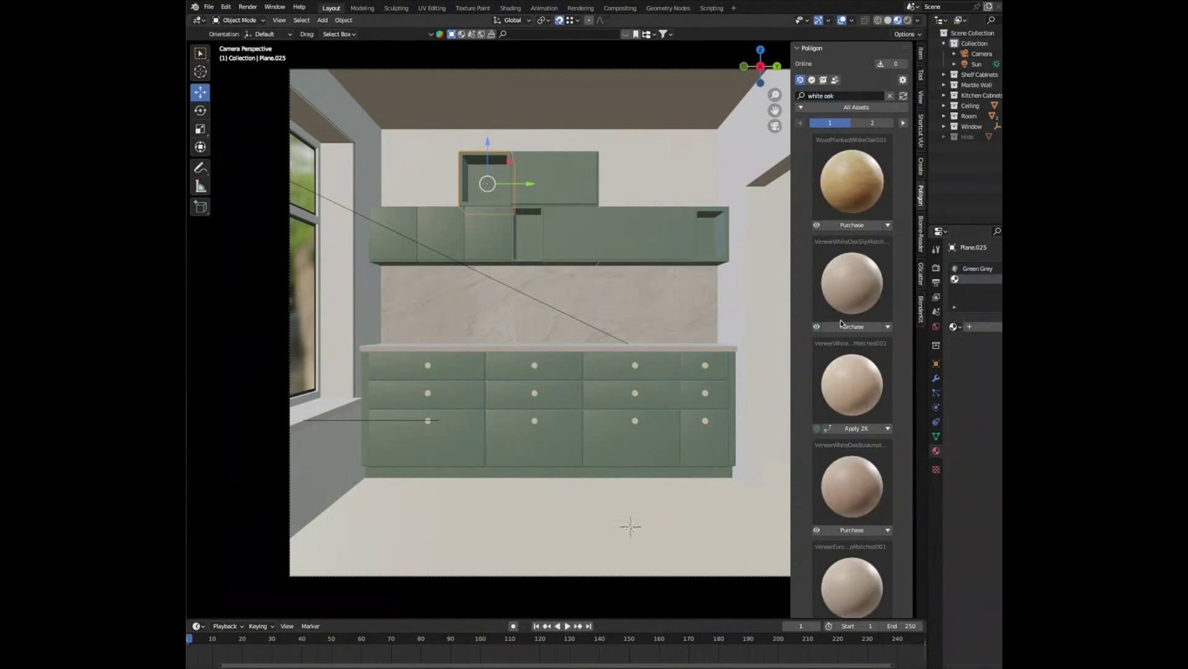
{"action": "left_click", "coordinate": [836, 428]}
- Assign the white oak veneer to the inner faces and inner rim of the topmost open shelf
{"action": "key", "text": "Tab"}
{"action": "key", "text": "KP_Decimal"}
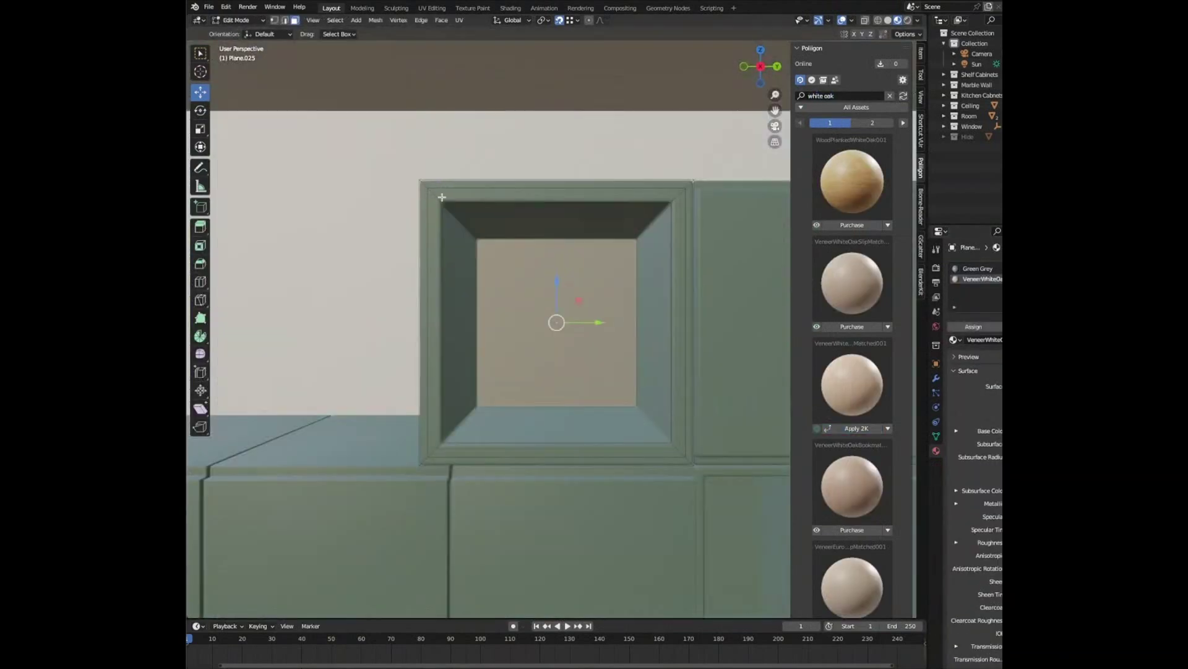
{"action": "scroll", "coordinate": [442, 197], "scroll_direction": "down", "scroll_amount": 1}
{"action": "middle_click_drag", "start_coordinate": [442, 197], "coordinate": [473, 233]}
{"action": "left_click", "coordinate": [472, 233], "text": "shift"}
{"action": "left_click", "coordinate": [551, 223], "text": "shift"}
{"action": "left_click", "coordinate": [631, 262], "text": "shift"}
{"action": "middle_click_drag", "start_coordinate": [630, 262], "coordinate": [511, 300]}
{"action": "left_click", "coordinate": [557, 414], "text": "shift"}
{"action": "left_click", "coordinate": [472, 273], "text": "shift"}
{"action": "left_click", "coordinate": [514, 240], "text": "shift"}
{"action": "left_click", "coordinate": [658, 279], "text": "shift"}
{"action": "left_click", "coordinate": [506, 440], "text": "shift"}
{"action": "left_click", "coordinate": [974, 279]}
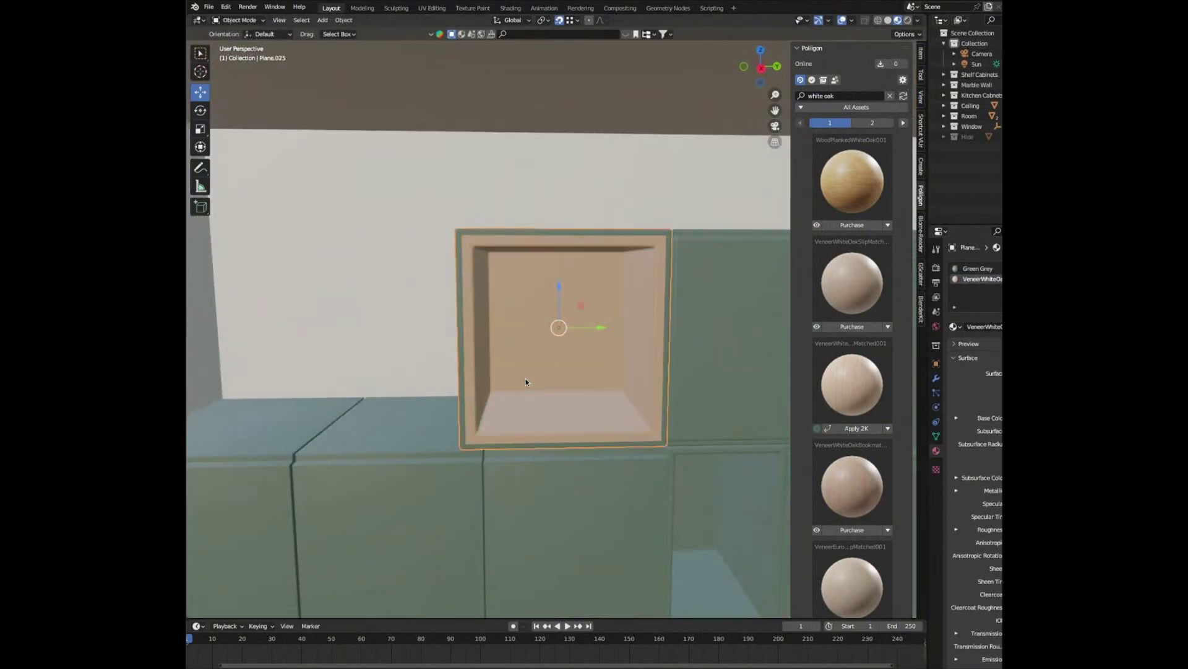
- Unwrap the veneered faces of the topmost open shelf with Smart UV Project
{"action": "mouse_move", "coordinate": [526, 378]}
{"action": "middle_mouse_down"}
{"action": "mouse_move", "coordinate": [471, 350]}
{"action": "mouse_move", "coordinate": [514, 391]}
{"action": "middle_mouse_up"}
{"action": "key", "text": "u"}
{"action": "left_click", "coordinate": [472, 350]}
{"action": "left_click", "coordinate": [461, 442]}
{"action": "key", "text": "Tab"}
- Apply the 2K white oak veneer to the interior of the narrow open shelf in the middle of the lower row
{"action": "middle_click_drag", "start_coordinate": [514, 391], "coordinate": [289, 160], "text": "shift"}
{"action": "left_click", "coordinate": [464, 322]}
{"action": "key", "text": "Tab"}
{"action": "left_click", "coordinate": [856, 427]}
{"action": "key", "text": "l"}
{"action": "middle_click_drag", "start_coordinate": [462, 310], "coordinate": [470, 338]}
{"action": "left_click", "coordinate": [448, 404], "text": "shift"}
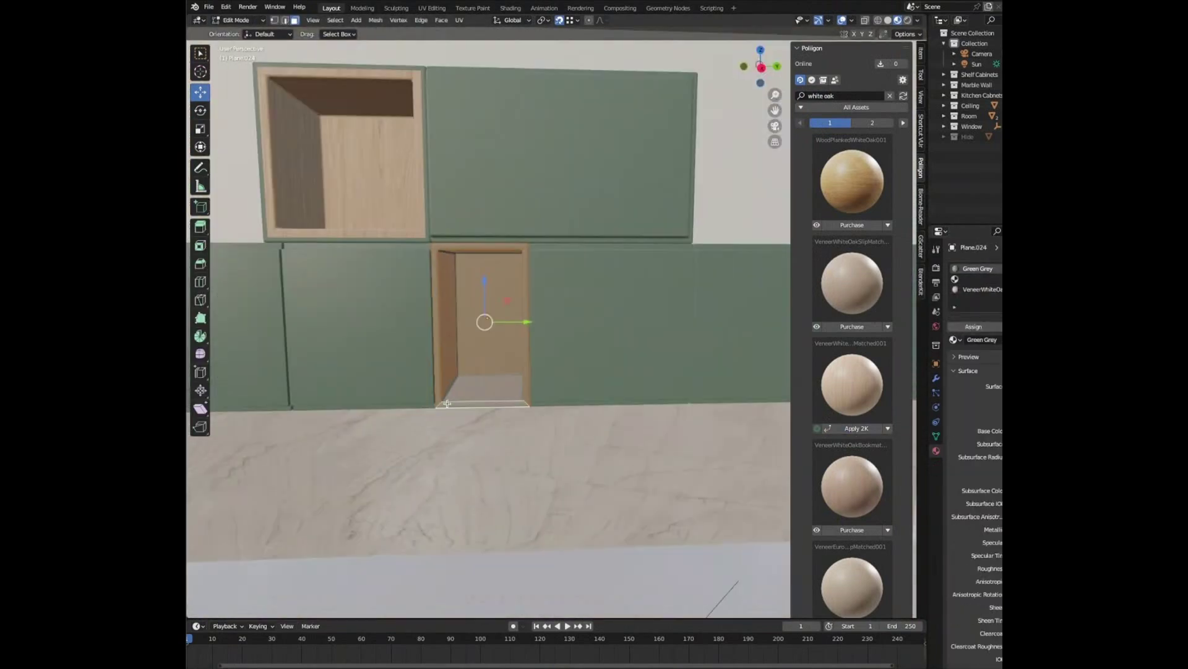
{"action": "left_click", "coordinate": [978, 278]}
{"action": "left_click", "coordinate": [974, 326]}
{"action": "key", "text": "Tab"}
- Apply the 2K white oak veneer to the interior of the open shelf nearest the doorway and return to the camera view
{"action": "middle_click_drag", "start_coordinate": [619, 322], "coordinate": [434, 309], "text": "shift"}
{"action": "left_click", "coordinate": [554, 309]}
{"action": "key", "text": "Tab"}
{"action": "key", "text": "l"}
{"action": "middle_click_drag", "start_coordinate": [562, 204], "coordinate": [509, 257]}
{"action": "left_click", "coordinate": [656, 176], "text": "alt+shift"}
{"action": "left_click", "coordinate": [856, 428]}
{"action": "key", "text": "Tab"}
{"action": "left_click", "coordinate": [666, 74]}
{"action": "key", "text": "KP_0"}
{"action": "left_click", "coordinate": [666, 73]}
{"action": "scroll", "coordinate": [554, 263], "scroll_direction": "down", "scroll_amount": 1}
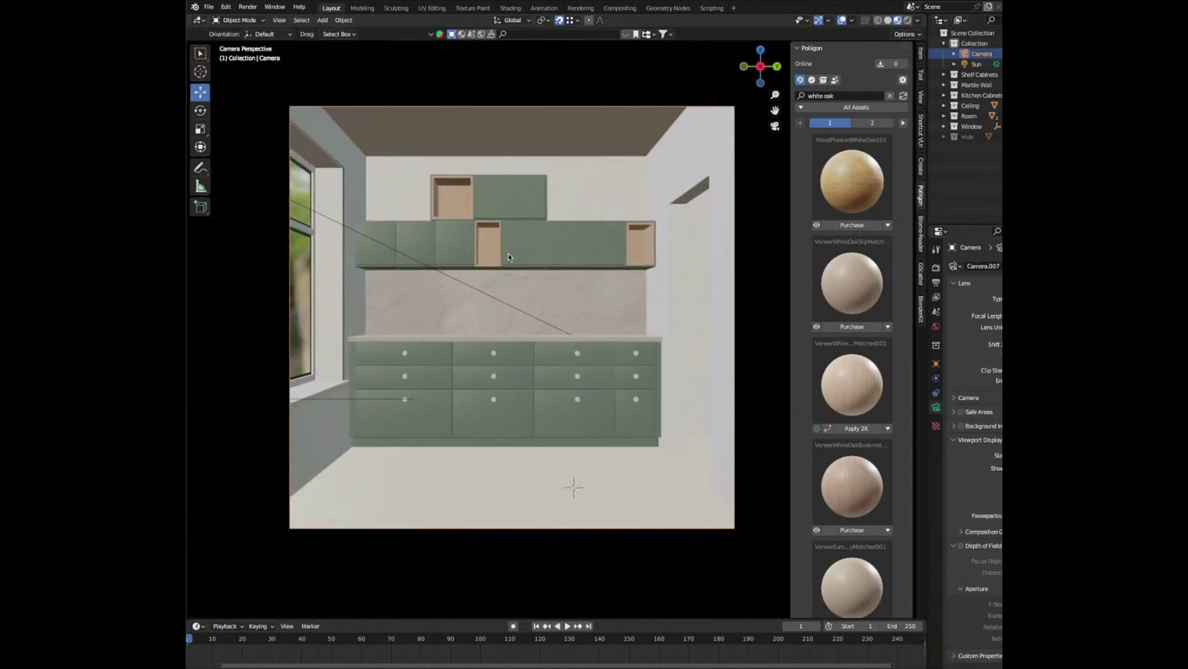
- Create a new material on the room walls in the Shading workspace and add an Image Texture node
{"action": "left_click", "coordinate": [510, 8]}
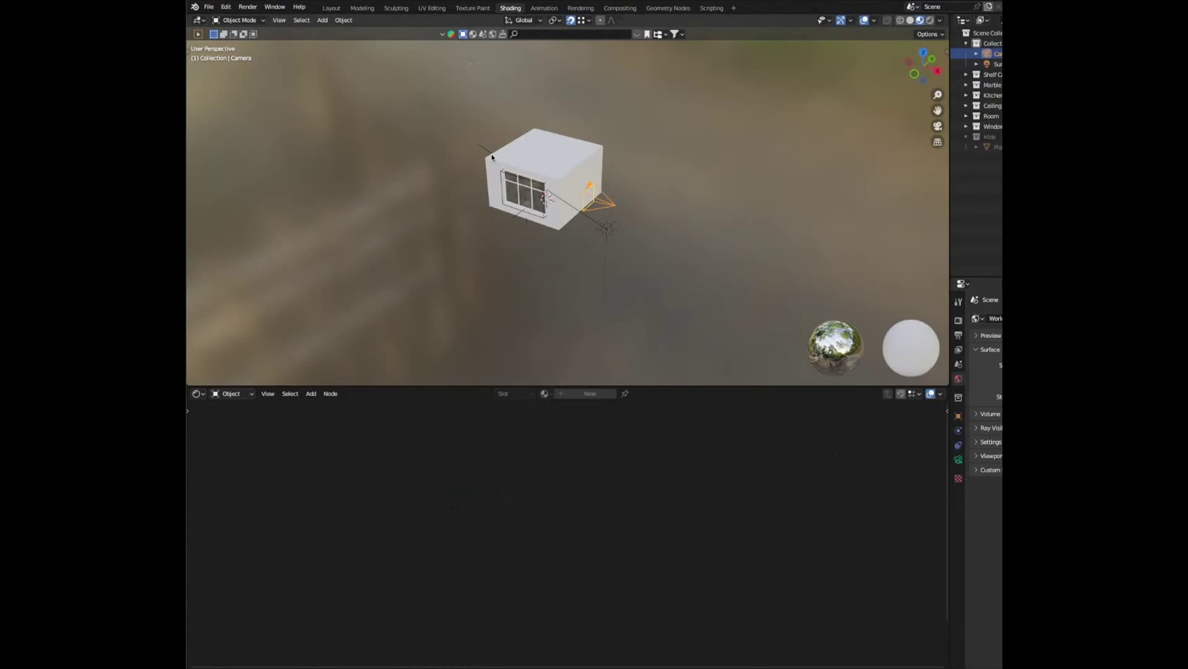
{"action": "left_click", "coordinate": [938, 126]}
{"action": "left_click", "coordinate": [618, 110]}
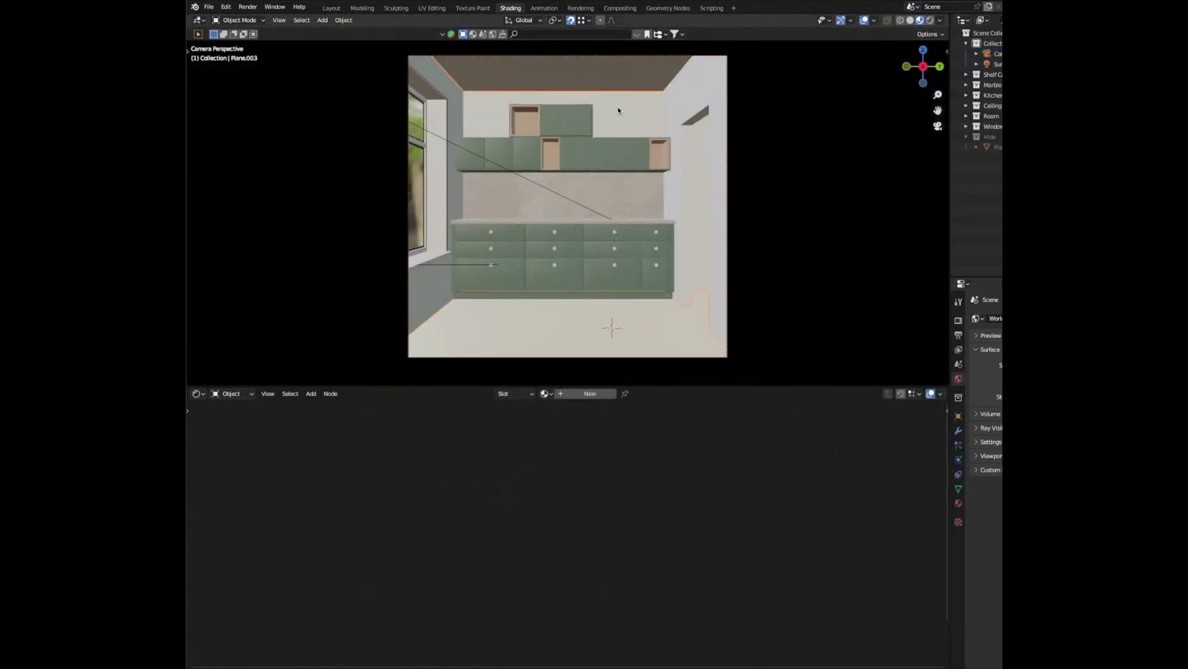
{"action": "left_click", "coordinate": [568, 395]}
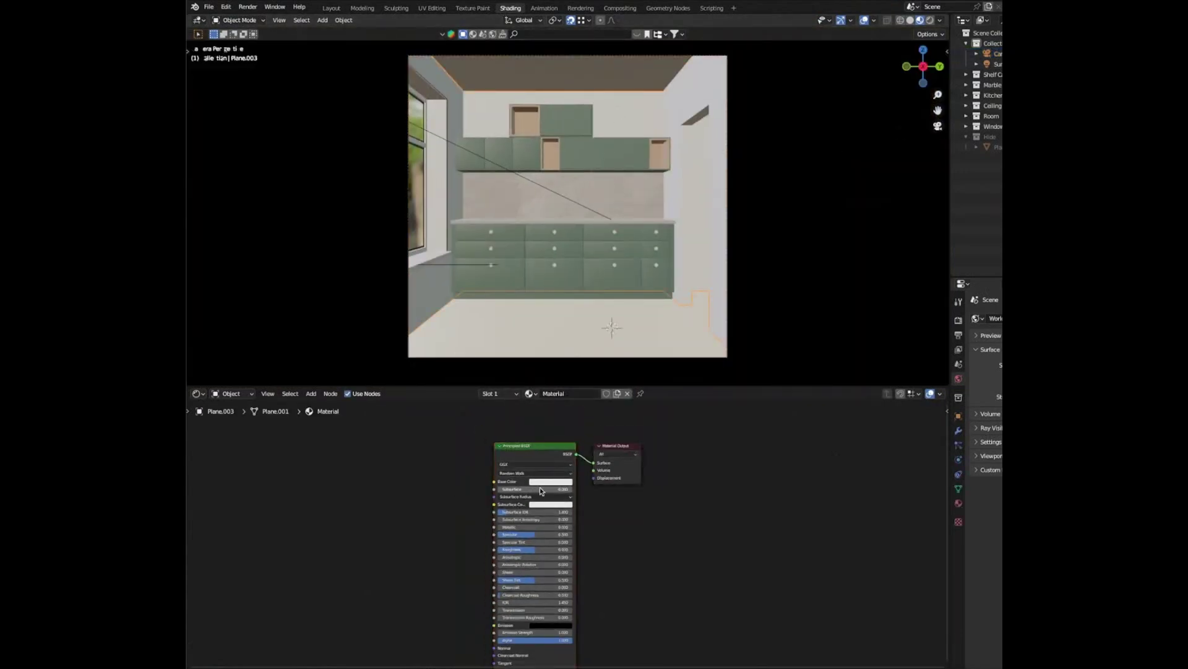
{"action": "key", "text": "shift+a"}
{"action": "left_click", "coordinate": [463, 484]}
{"action": "type", "text": "im"}
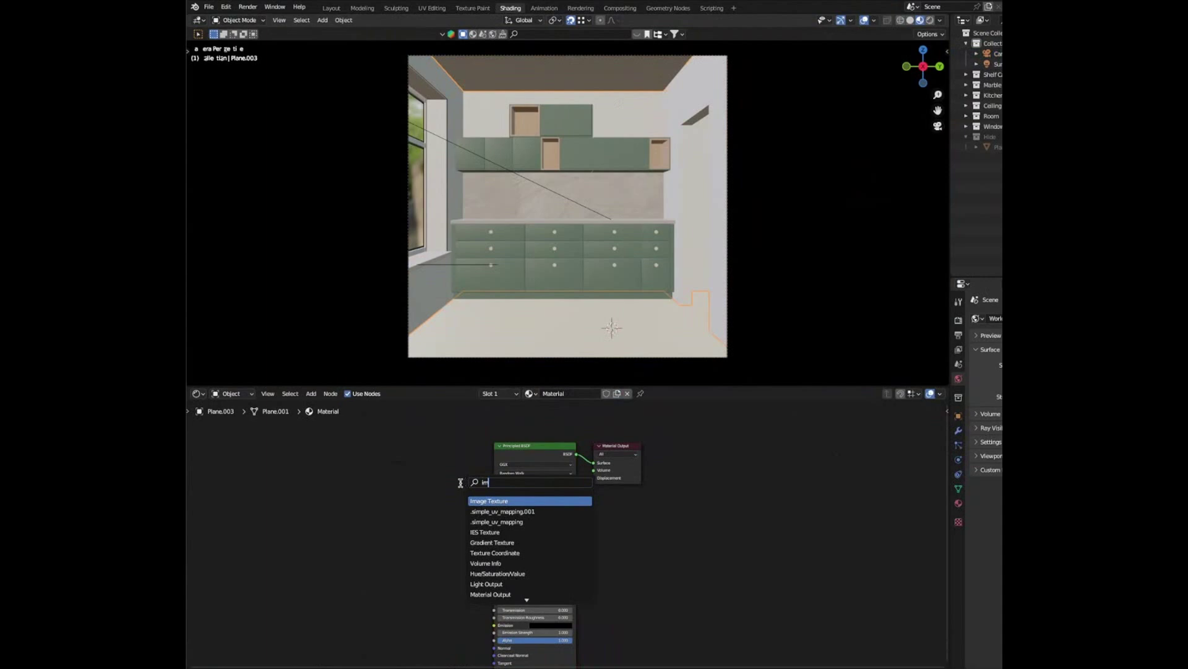
{"action": "left_click", "coordinate": [473, 498]}
{"action": "left_click", "coordinate": [340, 503]}
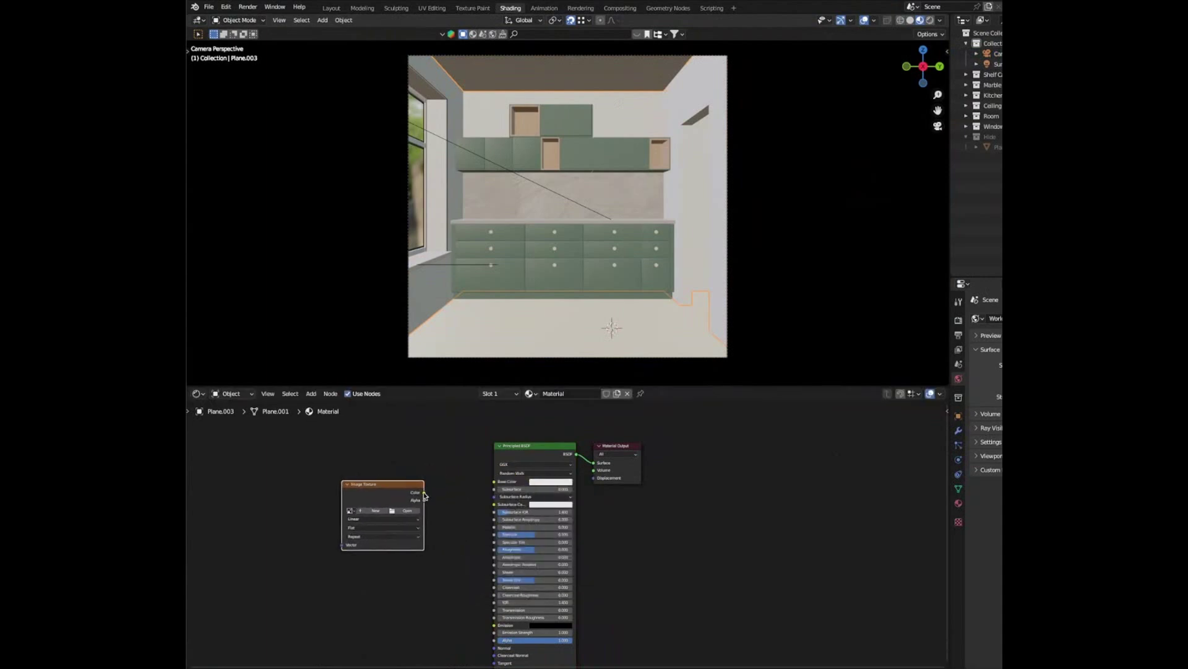
- Connect the image texture's color to the wall material's Base Color and load the wood plank screenshot image
{"action": "left_click_drag", "start_coordinate": [438, 493], "coordinate": [495, 481]}
{"action": "left_click", "coordinate": [411, 511]}
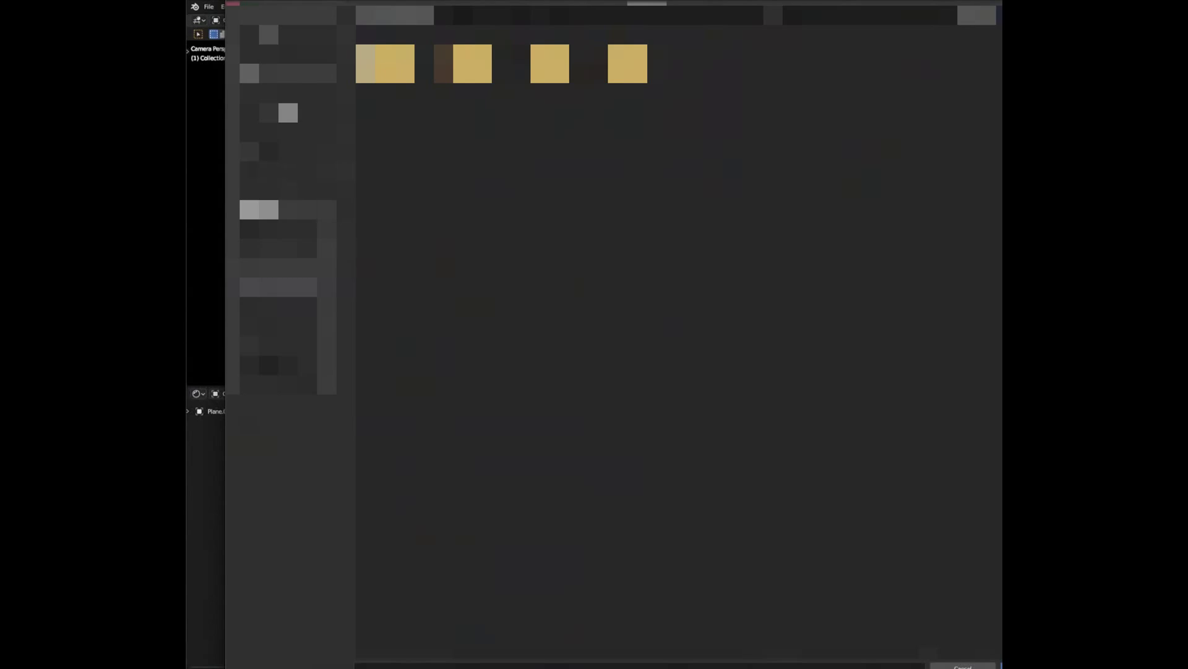
{"action": "left_click", "coordinate": [288, 151]}
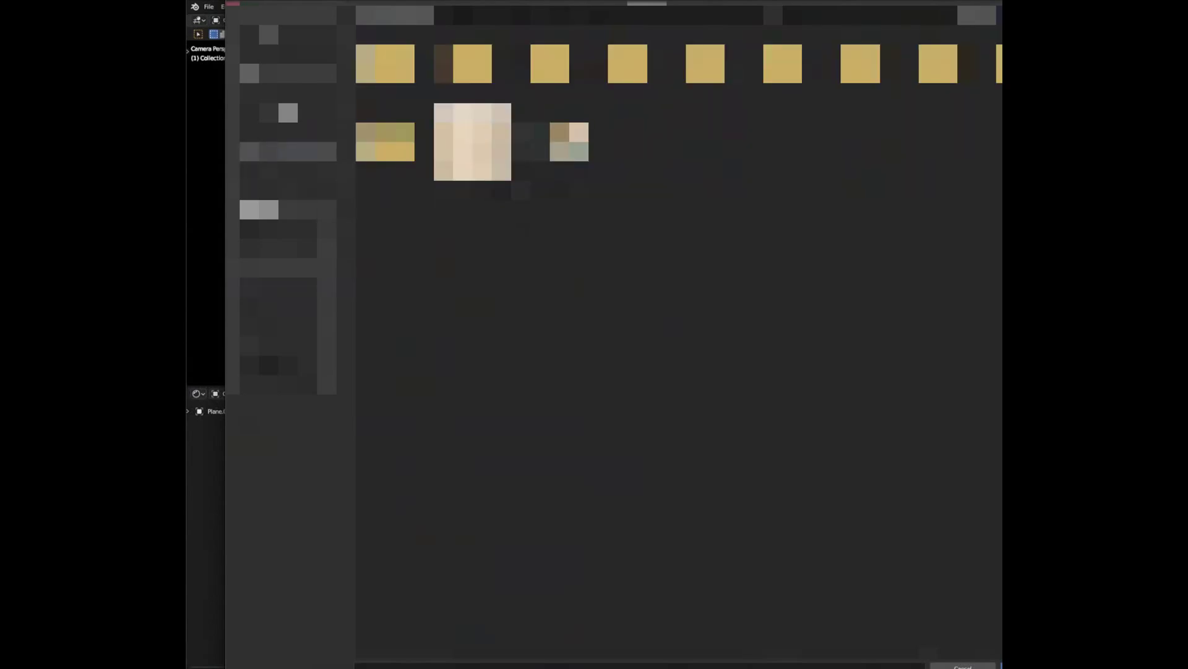
{"action": "double_click", "coordinate": [472, 148]}
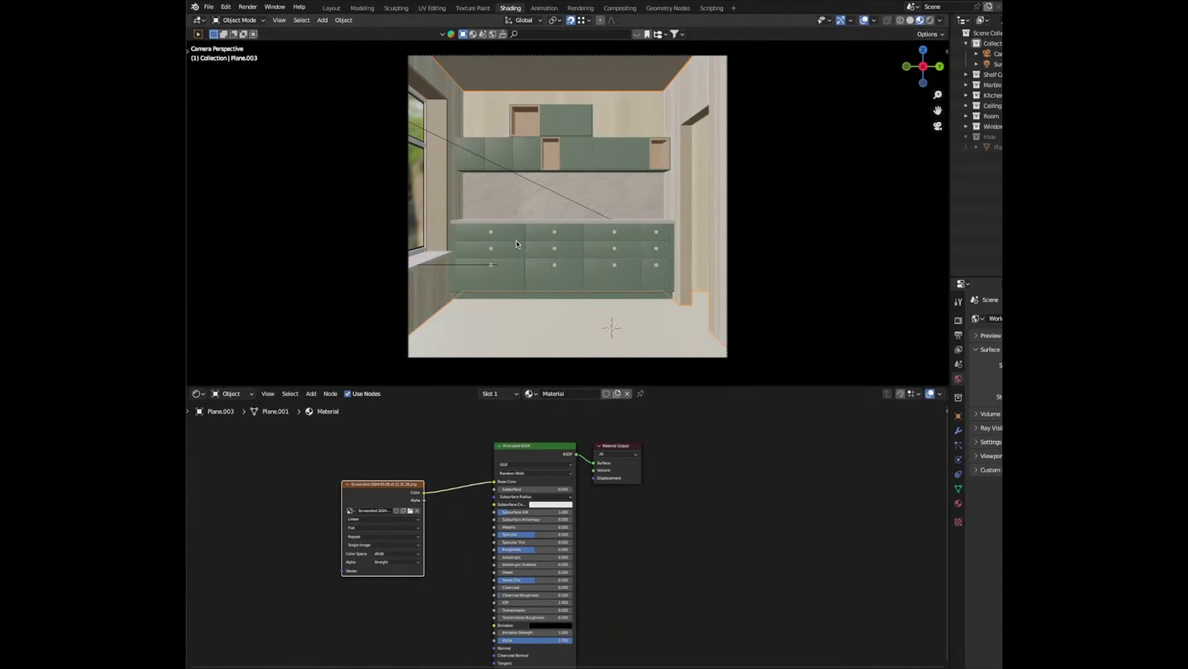
- Unwrap all wall faces with Smart UV Project
{"action": "key", "text": "Tab"}
{"action": "key", "text": "a"}
{"action": "key", "text": "u"}
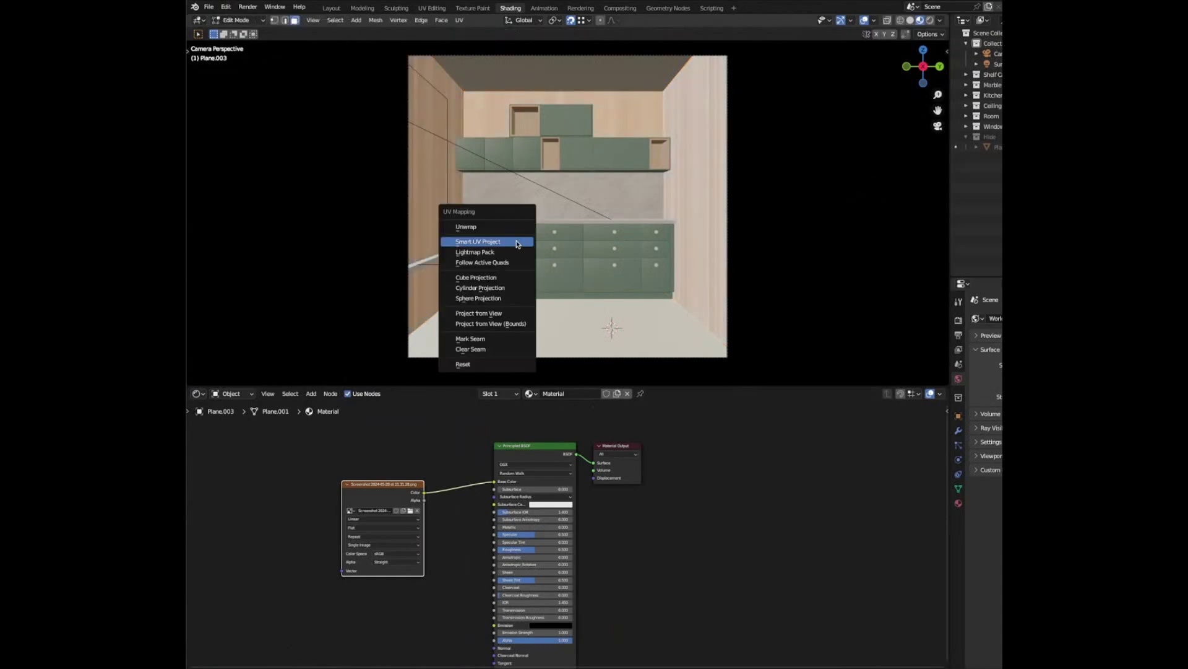
{"action": "left_click", "coordinate": [517, 241]}
{"action": "left_click", "coordinate": [509, 337]}
{"action": "key", "text": "Tab"}
- Rotate all the wall UVs by 90° in the UV Editing workspace with the material preview shown from the camera
{"action": "left_click", "coordinate": [427, 7]}
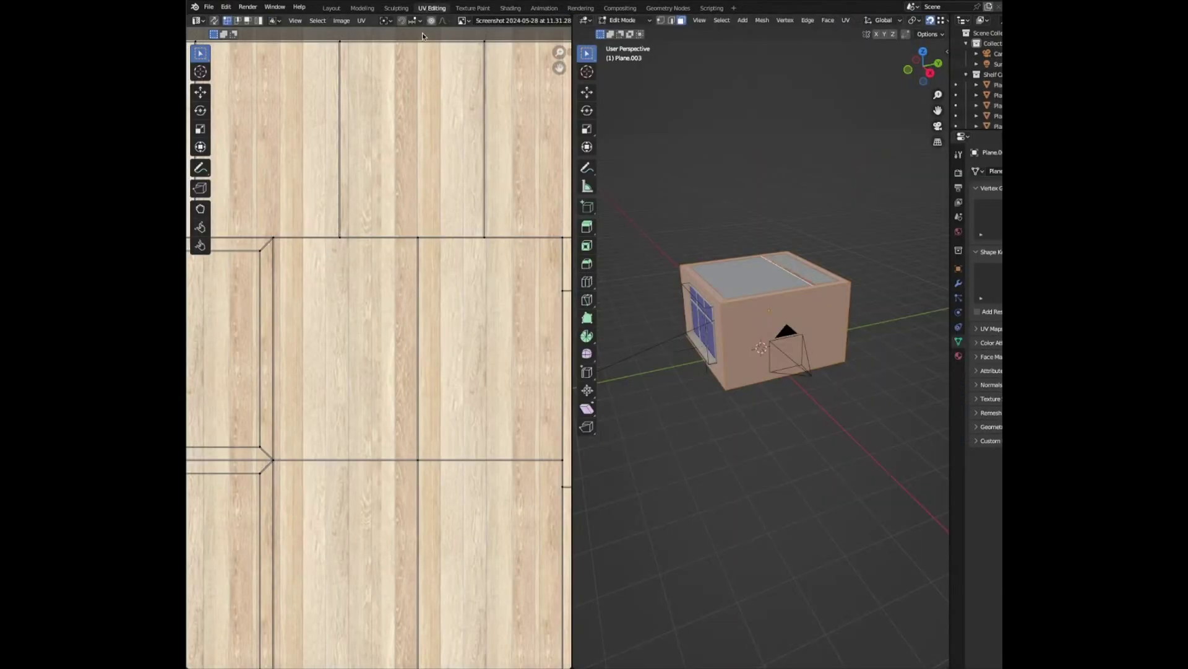
{"action": "left_click", "coordinate": [938, 126]}
{"action": "left_click", "coordinate": [921, 20]}
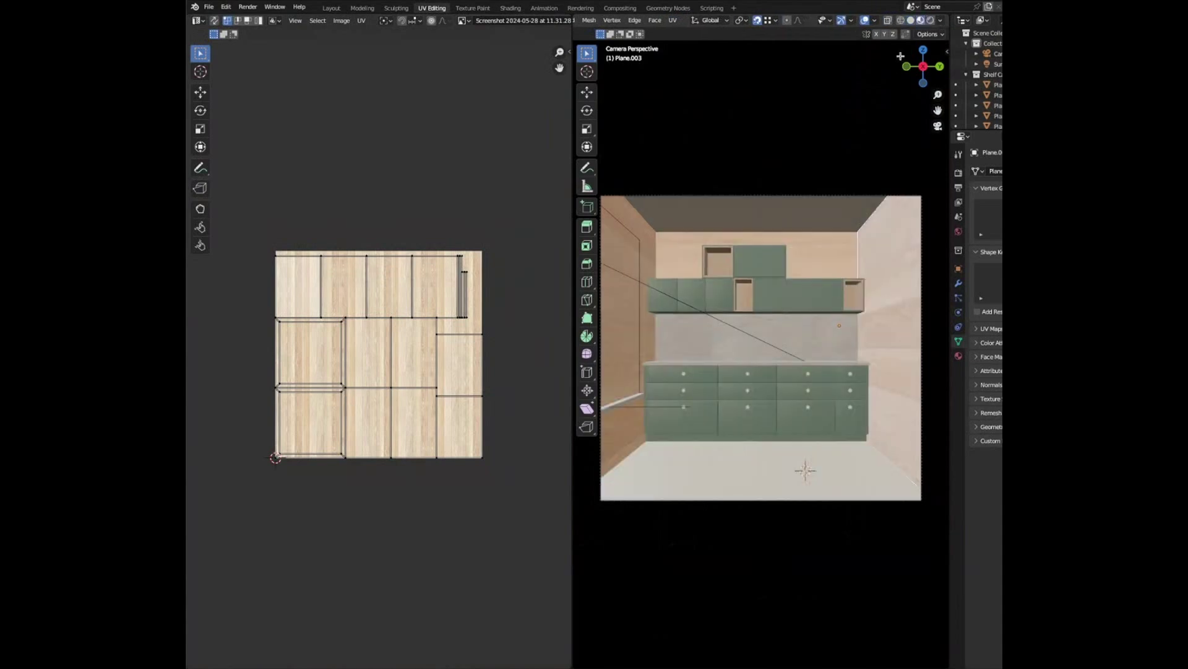
{"action": "key", "text": "a"}
{"action": "key", "text": "r"}
{"action": "left_click", "coordinate": [332, 571]}
{"action": "left_click", "coordinate": [246, 659]}
{"action": "left_click", "coordinate": [313, 610]}
{"action": "type", "text": "90"}
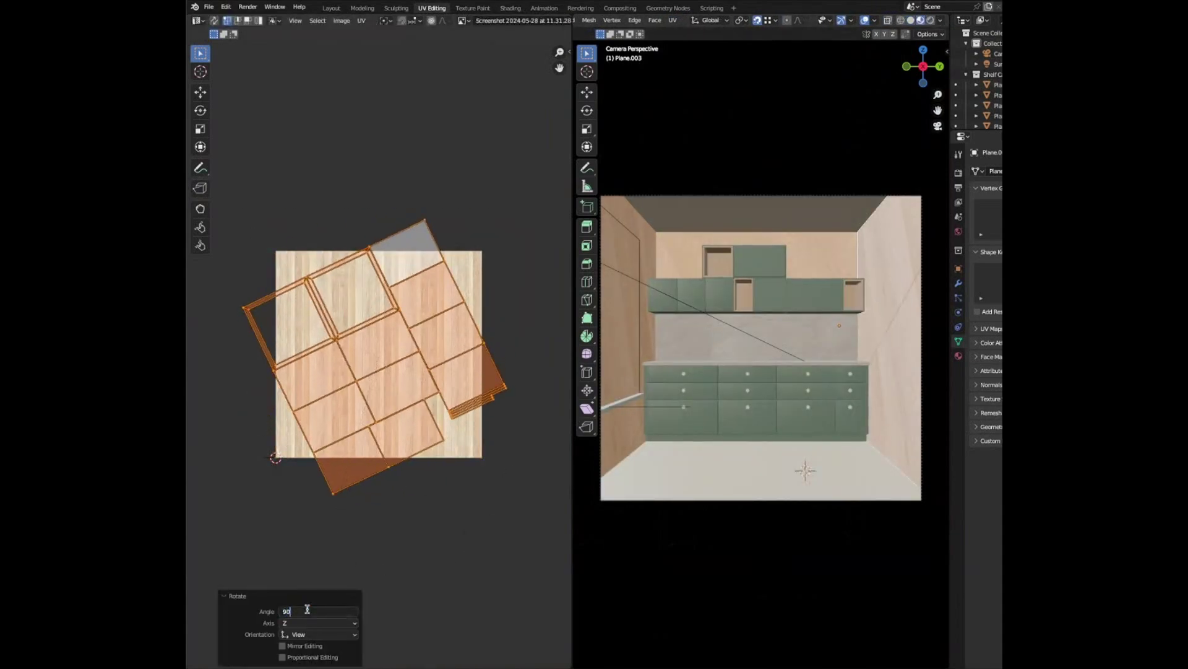
{"action": "key", "text": "Return"}
- Scale the wall UVs by a factor of 10 on all axes
{"action": "key", "text": "s"}
{"action": "left_click", "coordinate": [341, 530]}
{"action": "left_click_drag", "start_coordinate": [333, 602], "coordinate": [333, 622]}
{"action": "type", "text": "10"}
{"action": "key", "text": "Return"}
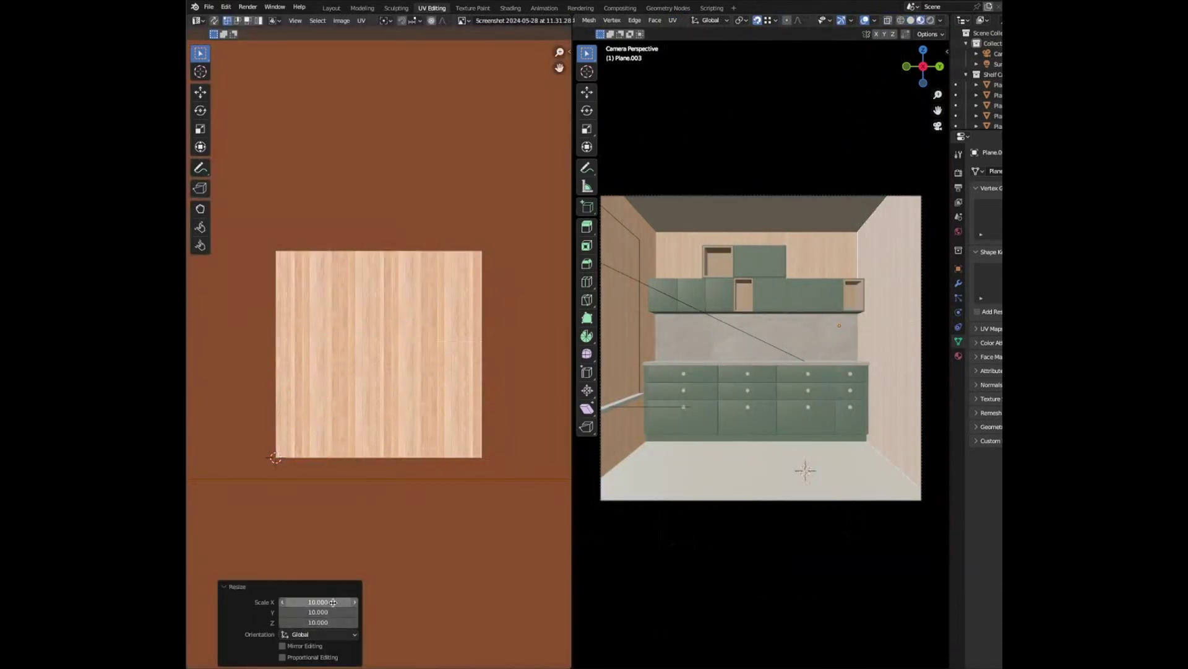
- Find plaster in the Poliigon library and apply the PlasterPlain001 material at 1K to the ceiling in the Layout workspace
{"action": "left_click", "coordinate": [331, 8]}
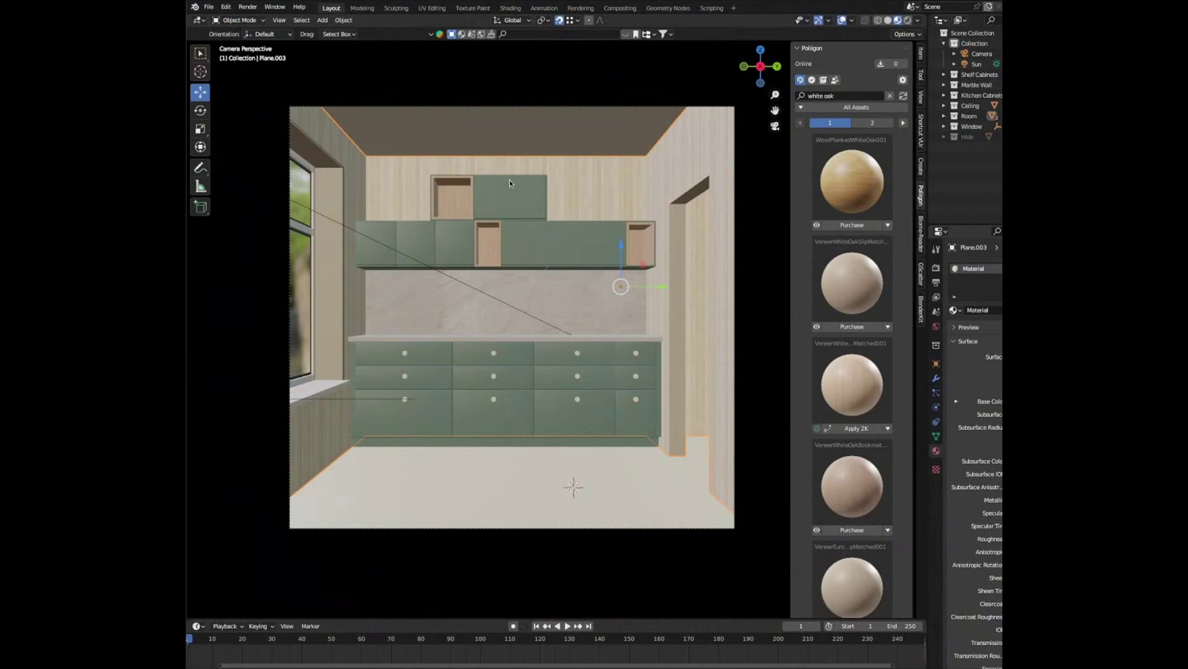
{"action": "left_click", "coordinate": [518, 143]}
{"action": "left_click", "coordinate": [854, 94]}
{"action": "key", "text": "BackSpace"}
{"action": "type", "text": "plaster"}
{"action": "key", "text": "Return"}
{"action": "scroll", "coordinate": [854, 434], "scroll_direction": "down", "scroll_amount": 10}
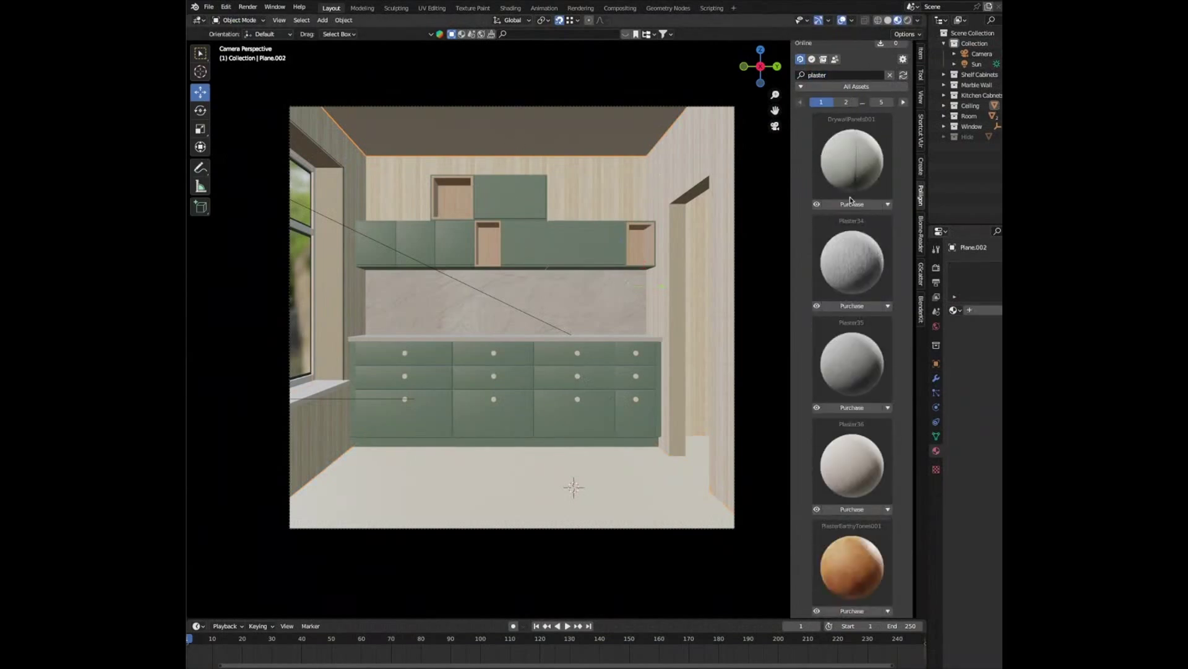
{"action": "left_click", "coordinate": [854, 588]}
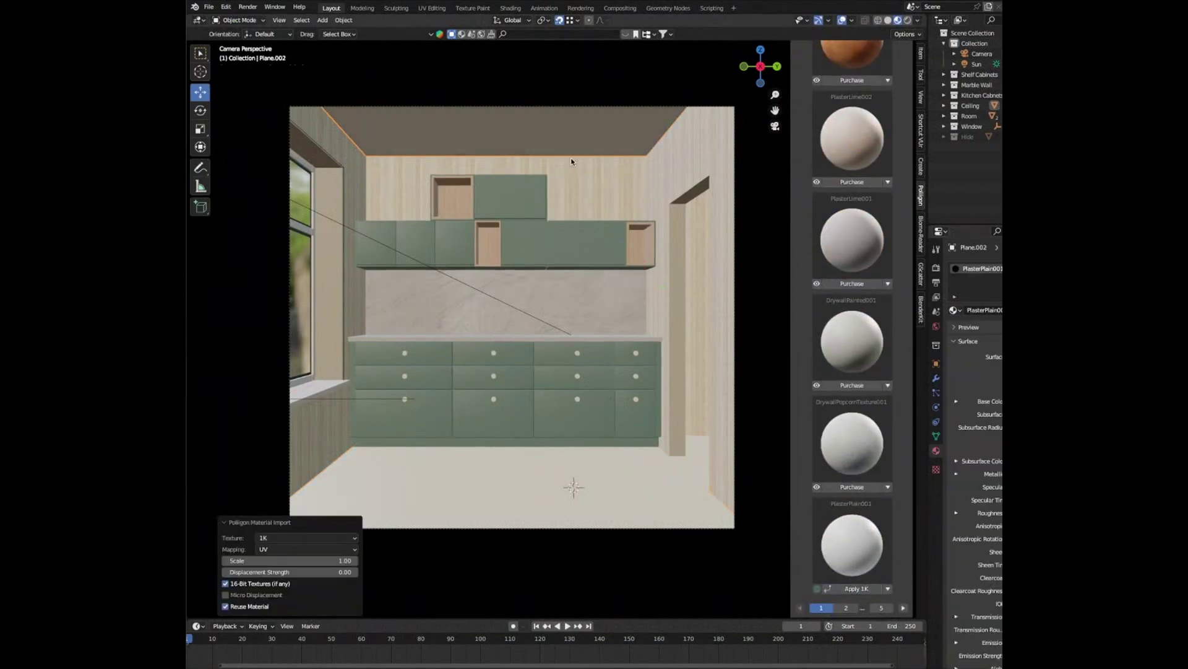
- Unwrap the ceiling with Smart UV Project and return to the camera view
{"action": "middle_click_drag", "start_coordinate": [572, 162], "coordinate": [570, 287]}
{"action": "key", "text": "Tab"}
{"action": "key", "text": "u"}
{"action": "left_click", "coordinate": [570, 282]}
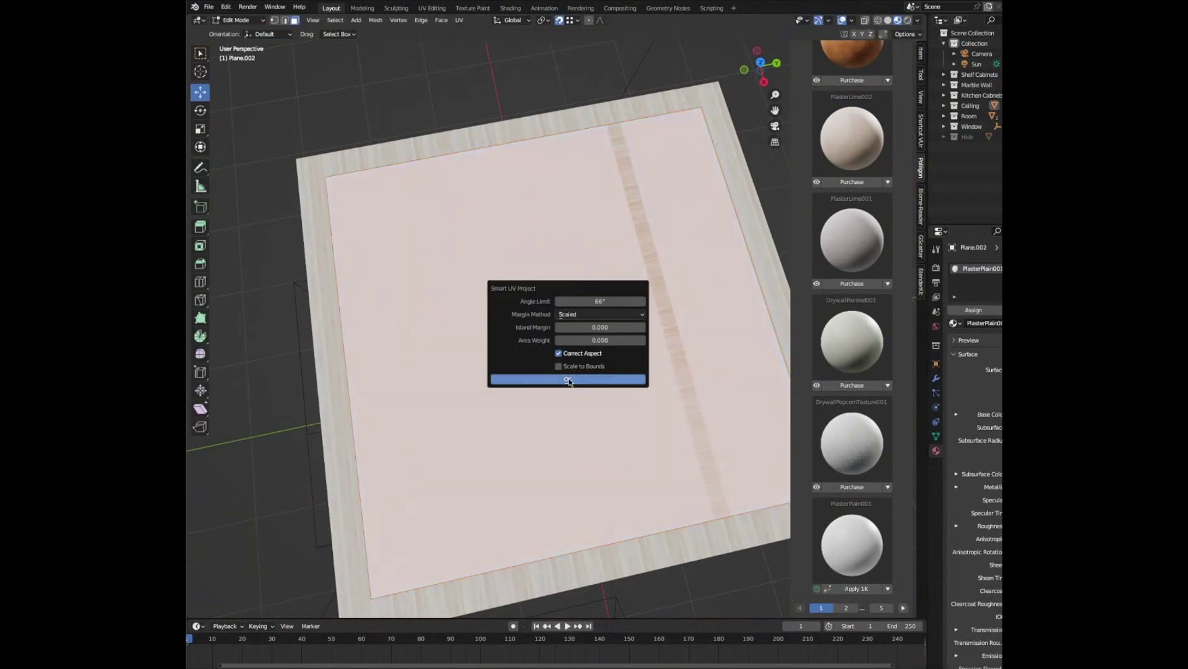
{"action": "left_click", "coordinate": [567, 379]}
{"action": "key", "text": "Tab"}
{"action": "key", "text": "KP_0"}
- Apply both Boolean modifiers on the room walls, Boolean.001 first
{"action": "left_click", "coordinate": [591, 107]}
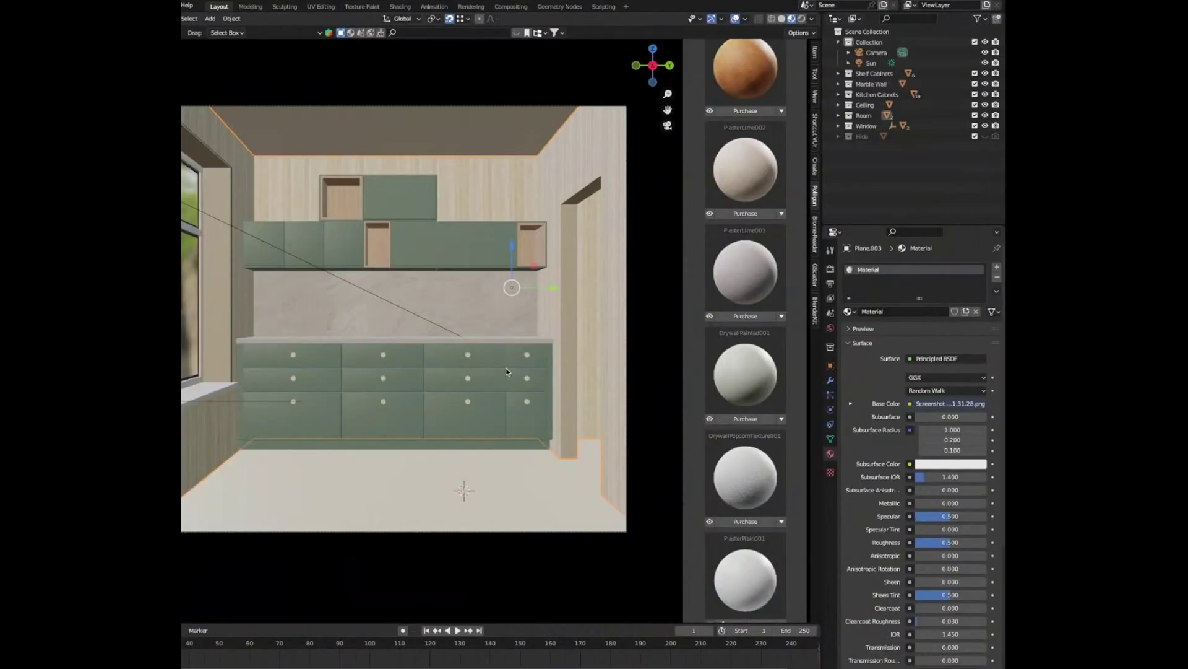
{"action": "left_click", "coordinate": [831, 380]}
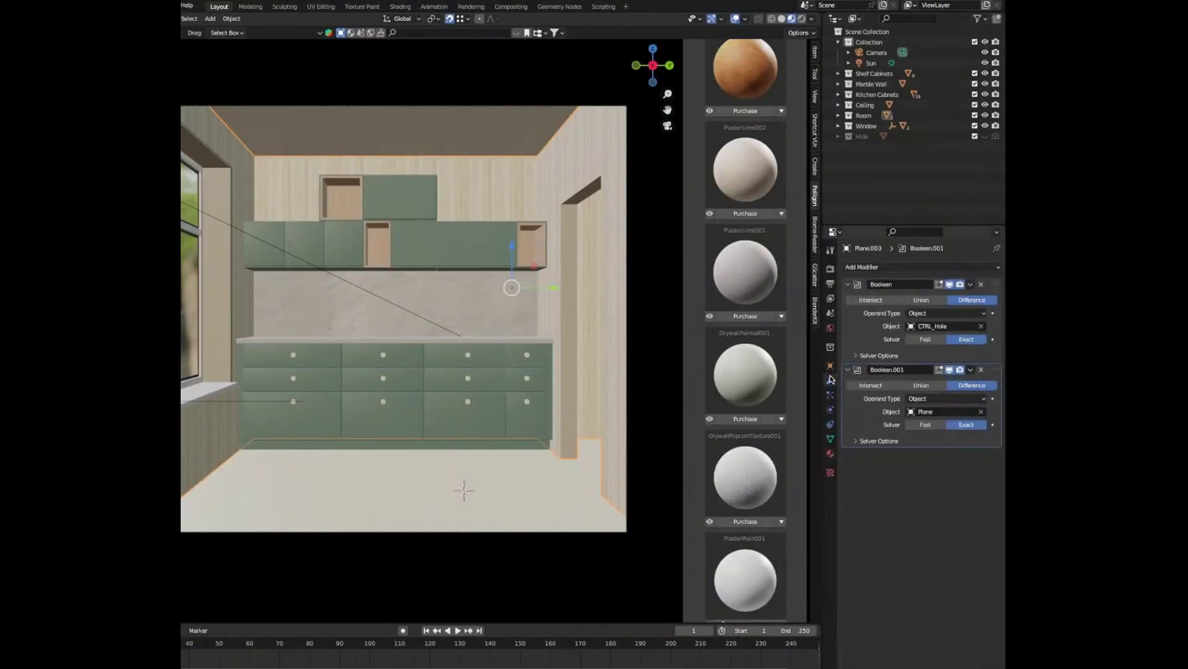
{"action": "left_click", "coordinate": [970, 369]}
{"action": "left_click", "coordinate": [965, 382]}
{"action": "left_click", "coordinate": [970, 284]}
{"action": "left_click", "coordinate": [967, 298]}
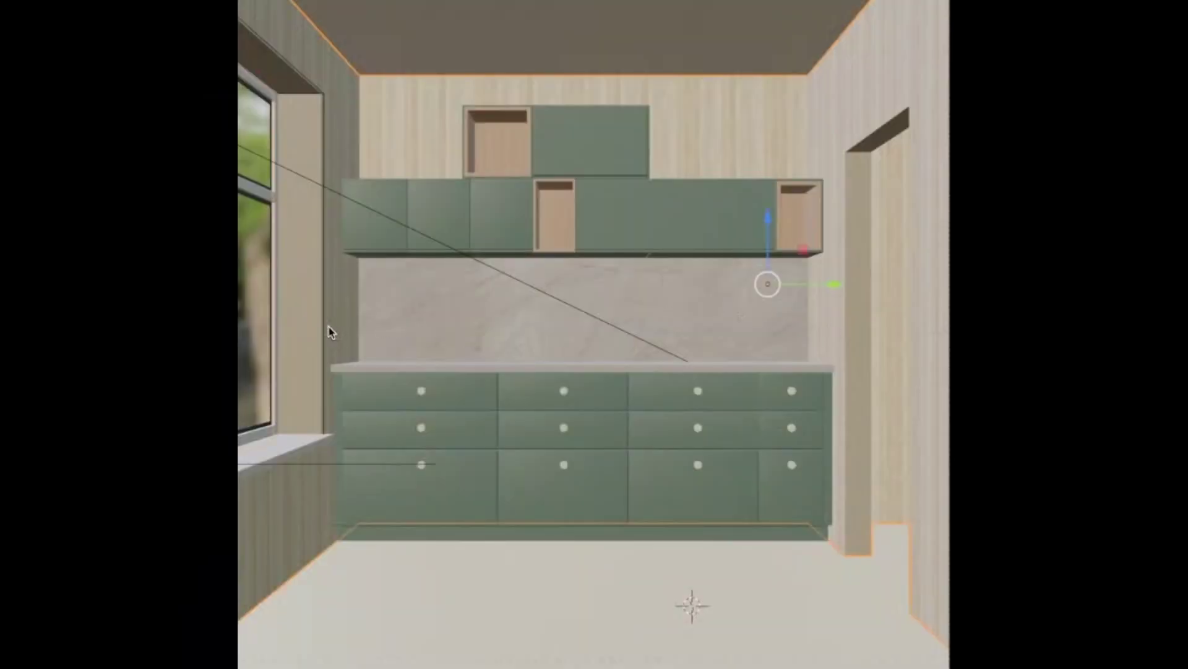
- Unwrap the inner reveal faces of the window and doorway openings in the room walls with Smart UV Project
{"action": "key", "text": "Tab"}
{"action": "left_click", "coordinate": [307, 316]}
{"action": "left_click", "coordinate": [287, 78], "text": "shift"}
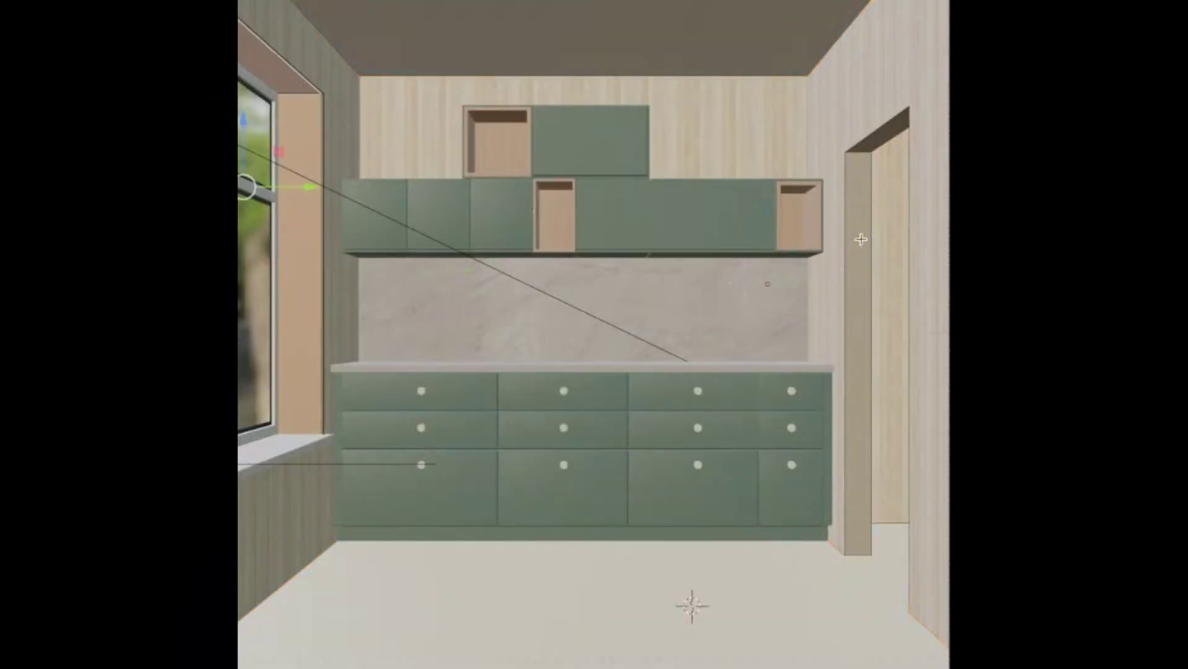
{"action": "left_click", "coordinate": [860, 240], "text": "shift"}
{"action": "left_click", "coordinate": [892, 129], "text": "shift"}
{"action": "key", "text": "u"}
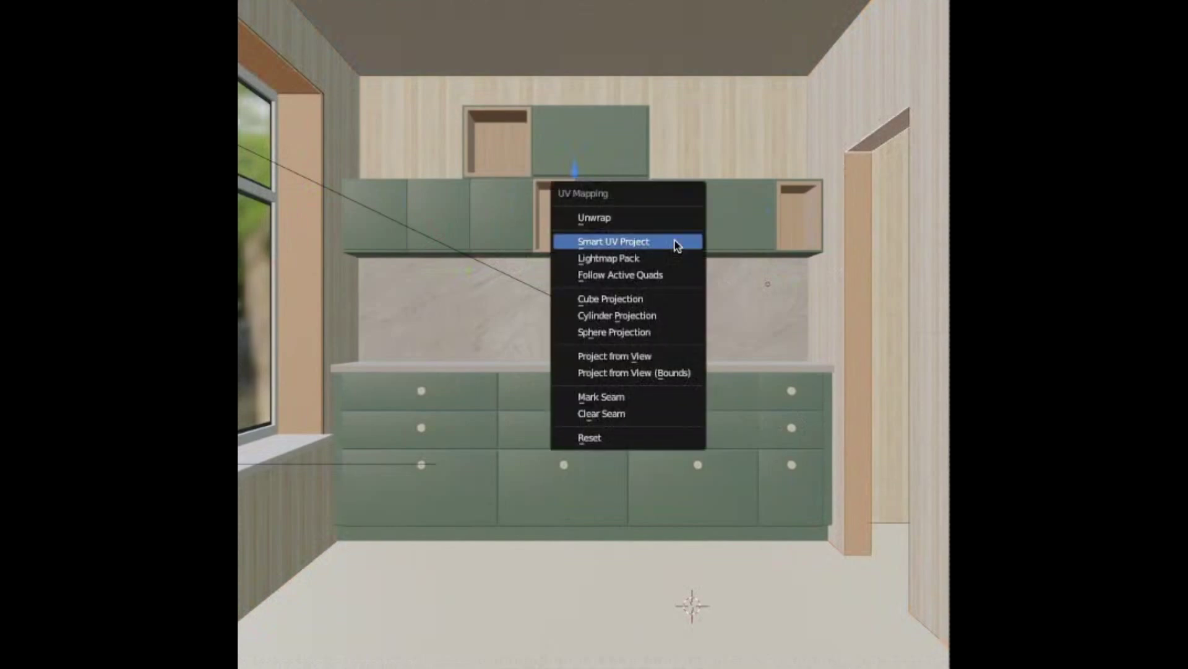
{"action": "left_click", "coordinate": [685, 241]}
{"action": "left_click", "coordinate": [641, 387]}
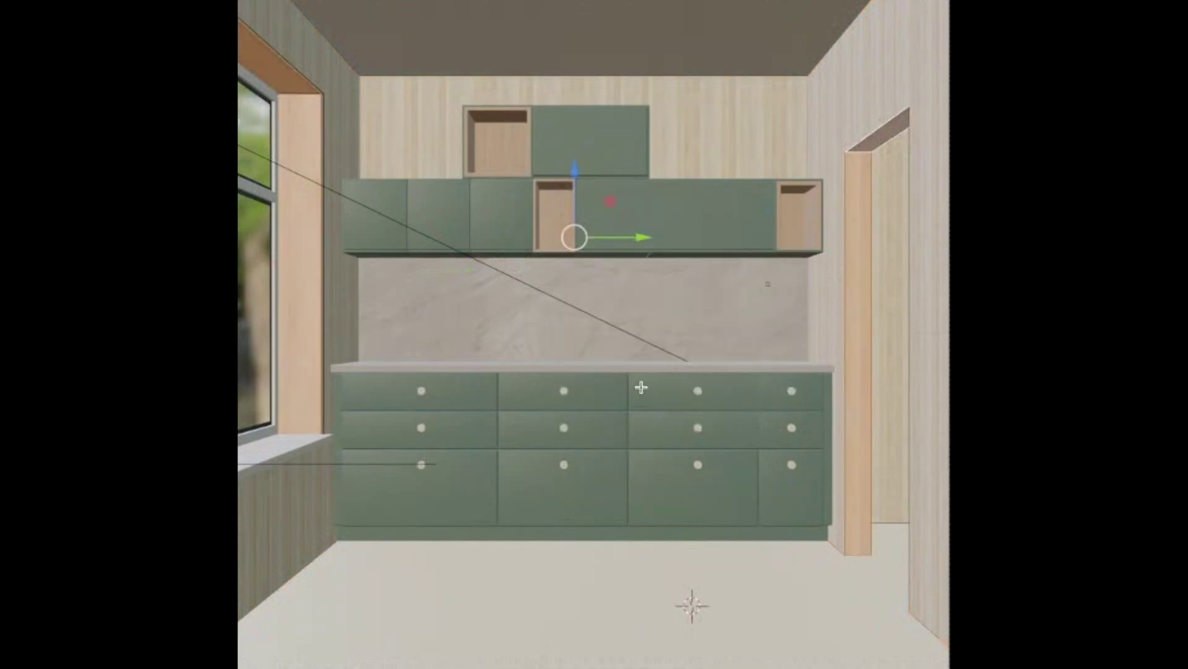
{"action": "left_click", "coordinate": [655, 346]}
{"action": "key", "text": "Tab"}
- Add a second material slot to the room walls and assign a green material to the wall behind the doorway
{"action": "left_click", "coordinate": [893, 273]}
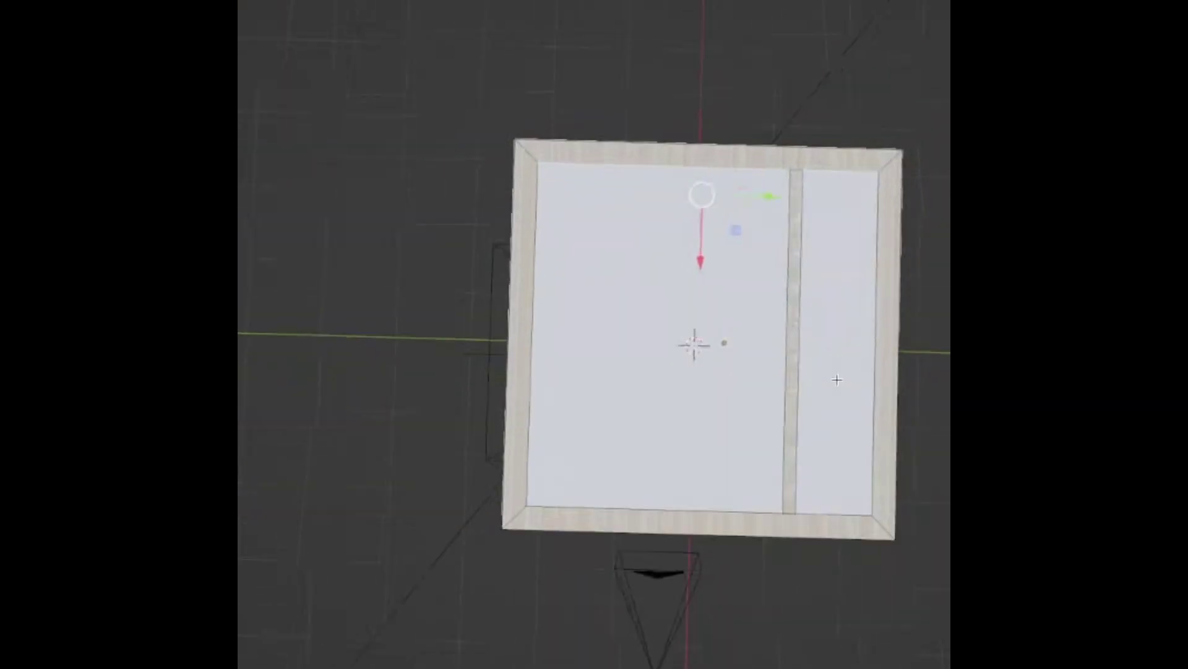
{"action": "middle_click_drag", "start_coordinate": [355, 531], "coordinate": [634, 465]}
{"action": "left_click", "coordinate": [257, 301]}
{"action": "left_click_drag", "start_coordinate": [656, 473], "coordinate": [565, 368]}
{"action": "key", "text": "w"}
{"action": "key", "text": "1"}
{"action": "left_click", "coordinate": [575, 483]}
{"action": "middle_click_drag", "start_coordinate": [577, 480], "coordinate": [637, 470]}
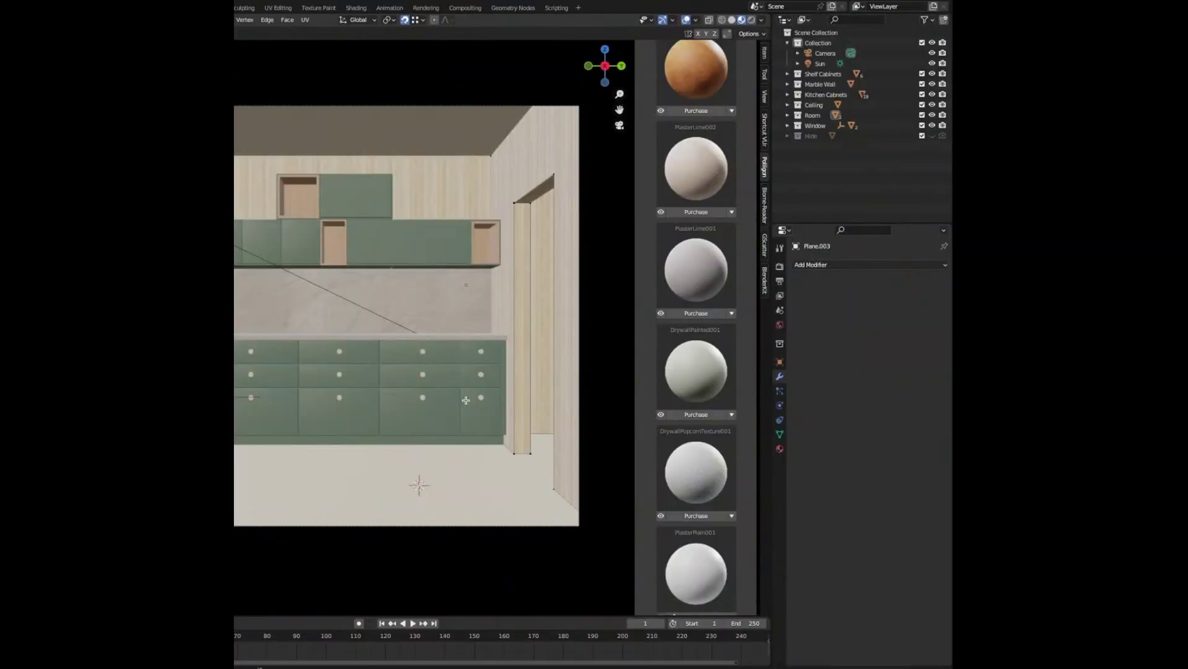
{"action": "left_click", "coordinate": [945, 266]}
{"action": "left_click", "coordinate": [823, 266]}
{"action": "left_click", "coordinate": [824, 277]}
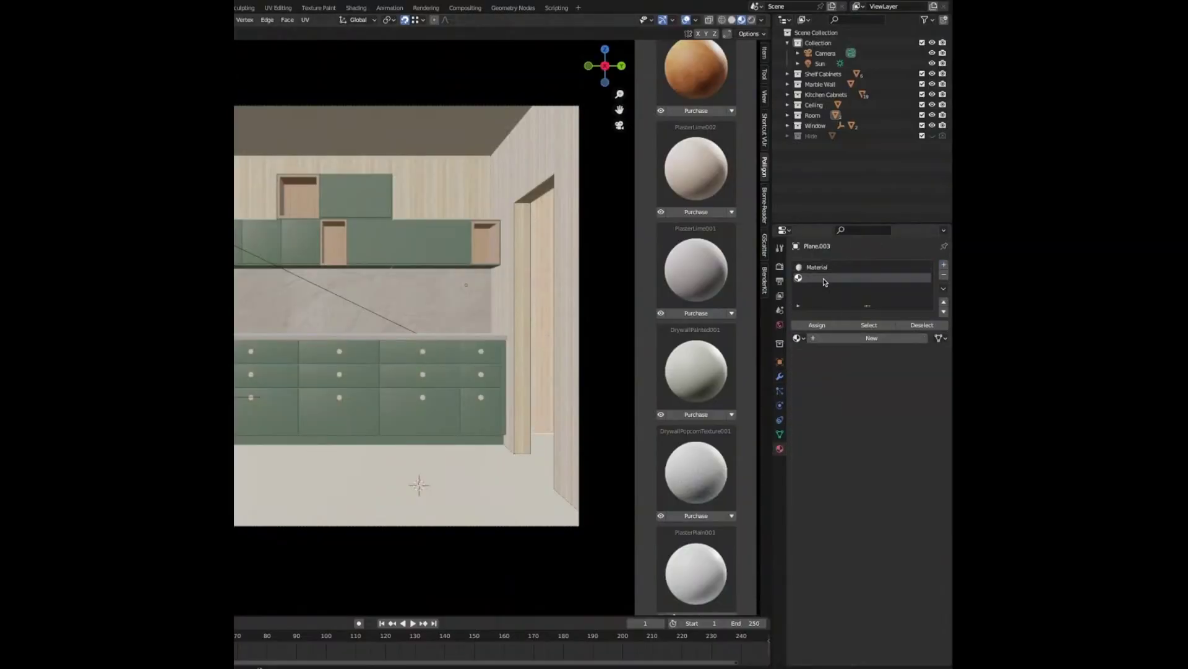
{"action": "left_click", "coordinate": [844, 338]}
{"action": "left_click", "coordinate": [823, 325]}
{"action": "left_click", "coordinate": [891, 428]}
{"action": "left_click", "coordinate": [876, 312]}
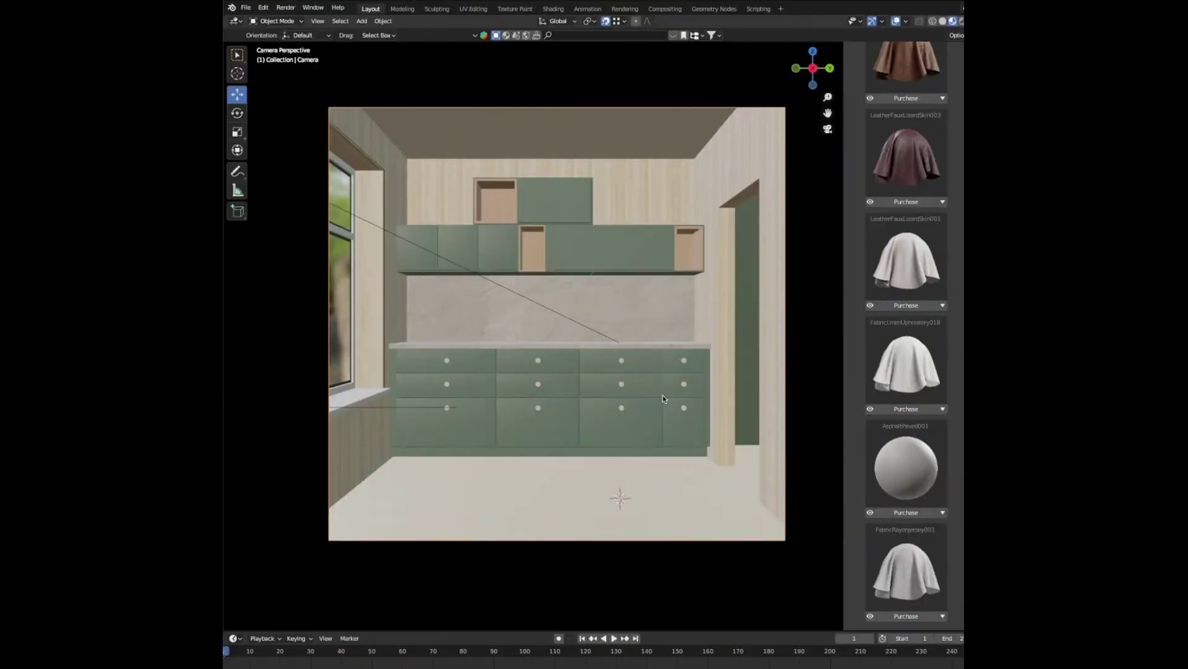
- Search the Poligon library for sink, import the Sink003 model at 2K and rotate it 90° around Z
{"action": "scroll", "coordinate": [927, 286], "scroll_direction": "up", "scroll_amount": 5}
{"action": "scroll", "coordinate": [926, 286], "scroll_direction": "up", "scroll_amount": 5}
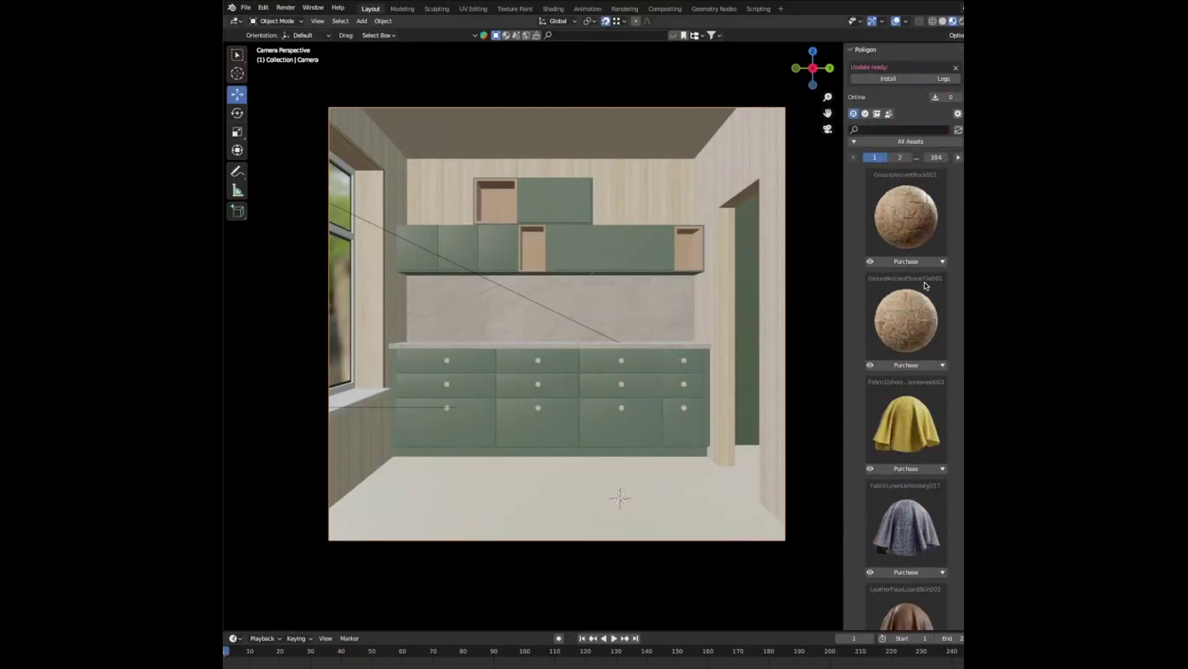
{"action": "left_click", "coordinate": [936, 129]}
{"action": "type", "text": "sink"}
{"action": "key", "text": "Return"}
{"action": "scroll", "coordinate": [931, 135], "scroll_direction": "down", "scroll_amount": 8}
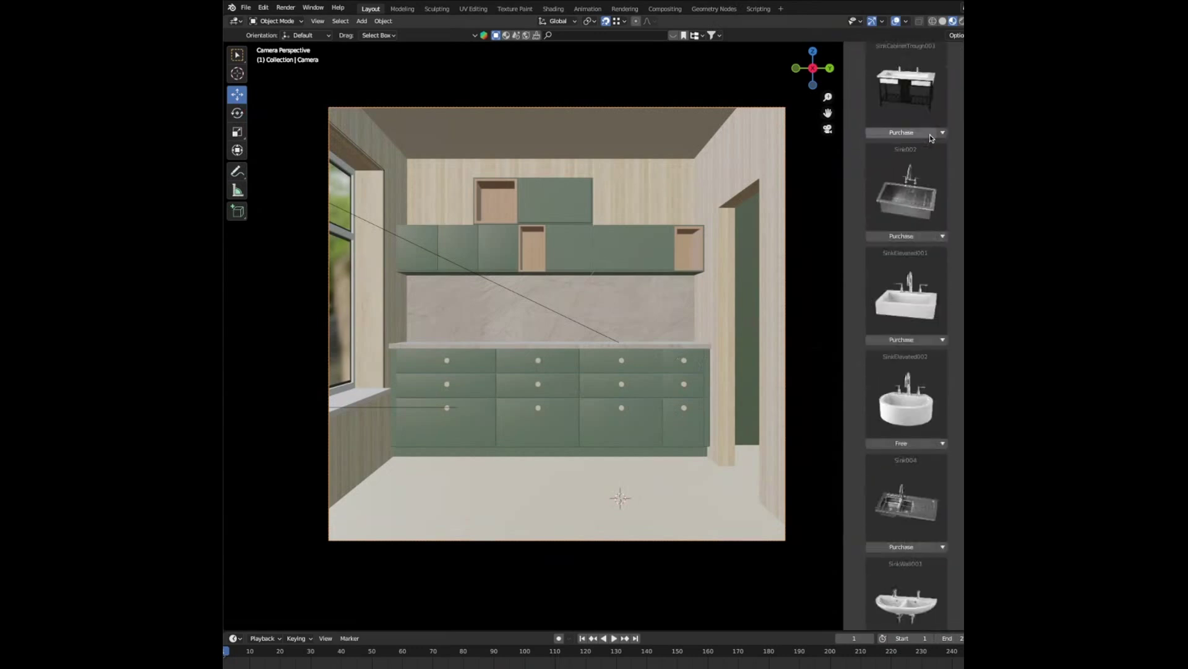
{"action": "scroll", "coordinate": [926, 161], "scroll_direction": "down", "scroll_amount": 3}
{"action": "left_click", "coordinate": [897, 391]}
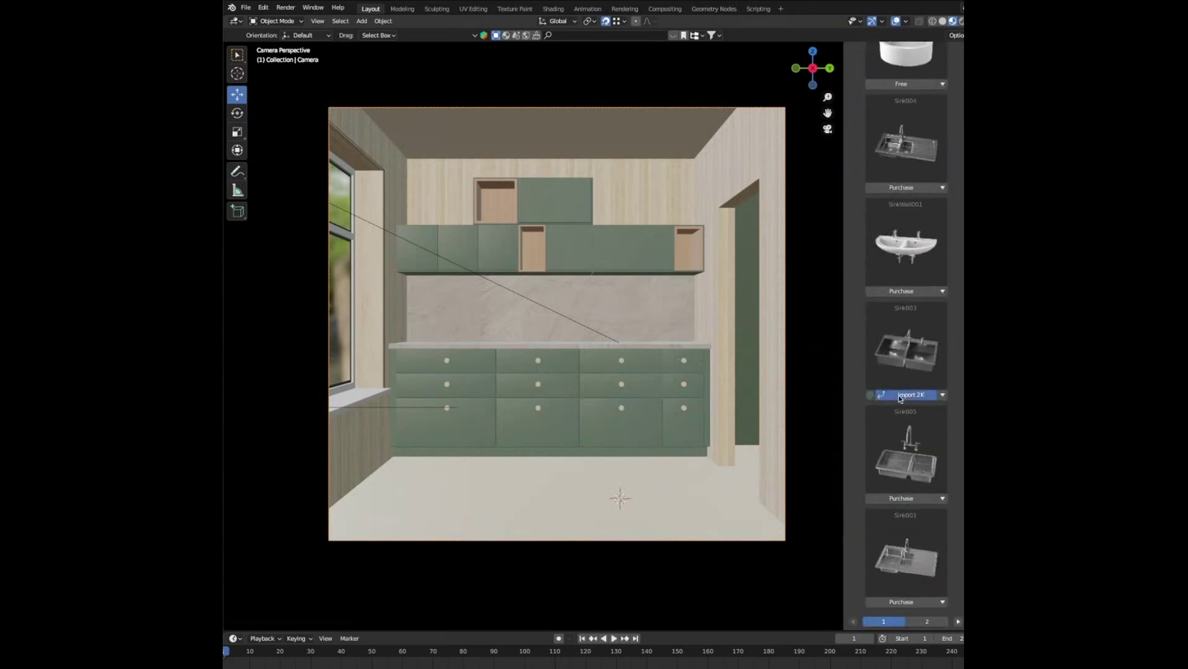
{"action": "key", "text": "Return"}
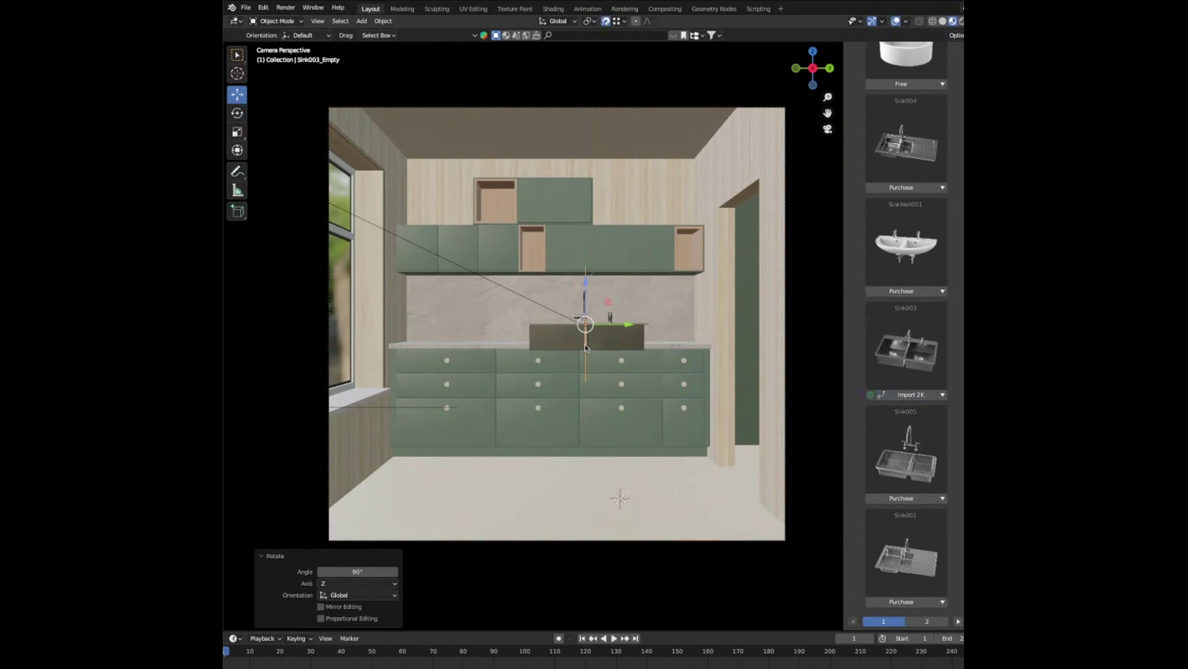
- Move the sink to the countertop above the left-hand drawers and scale it uniformly by 1.5
{"action": "key", "text": "g"}
{"action": "left_click", "coordinate": [386, 338]}
{"action": "left_click_drag", "start_coordinate": [422, 345], "coordinate": [536, 344]}
{"action": "key", "text": "s"}
{"action": "left_click", "coordinate": [536, 345]}
{"action": "left_click_drag", "start_coordinate": [371, 563], "coordinate": [371, 582]}
{"action": "type", "text": "1.5"}
{"action": "key", "text": "Return"}
- Fit the sink into the countertop by moving it back from the cabinet fronts and scaling it uniformly by 0.948
{"action": "key", "text": "KP_Decimal"}
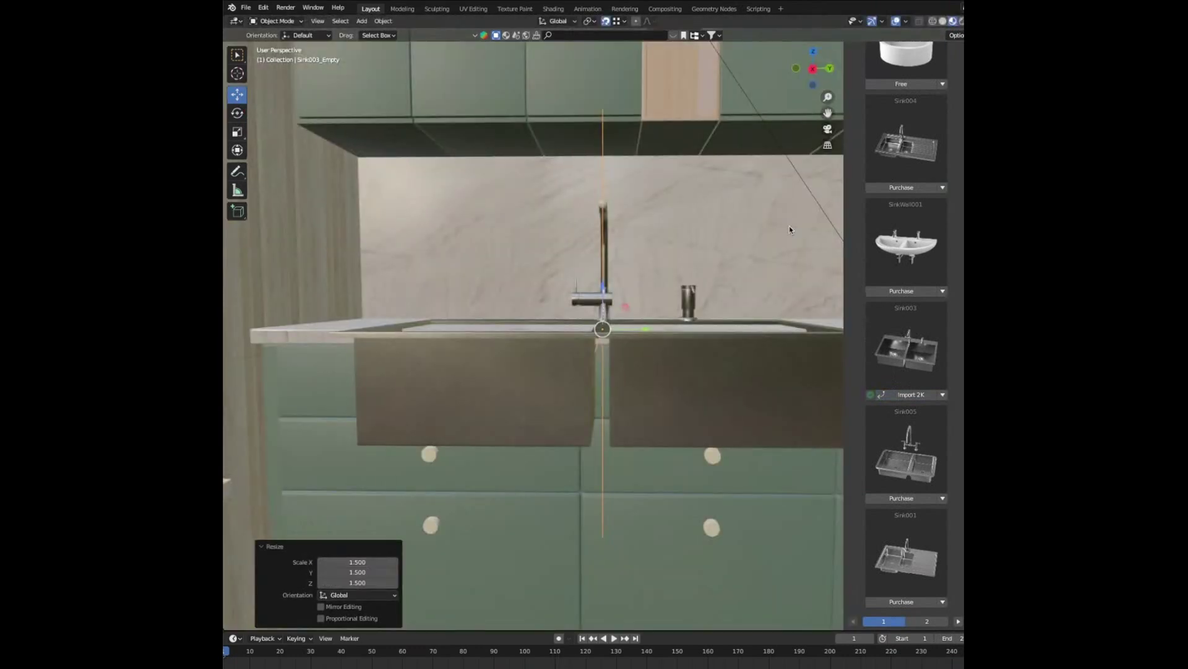
{"action": "middle_click_drag", "start_coordinate": [791, 228], "coordinate": [656, 322]}
{"action": "left_click_drag", "start_coordinate": [603, 325], "coordinate": [653, 300]}
{"action": "middle_click_drag", "start_coordinate": [653, 301], "coordinate": [752, 260]}
{"action": "key", "text": "s"}
{"action": "left_click", "coordinate": [773, 194]}
{"action": "middle_click_drag", "start_coordinate": [745, 155], "coordinate": [841, 146]}
{"action": "left_click_drag", "start_coordinate": [487, 300], "coordinate": [495, 303]}
{"action": "key", "text": "ctrl+z"}
{"action": "middle_click_drag", "start_coordinate": [837, 134], "coordinate": [810, 122]}
{"action": "key", "text": "KP_0"}
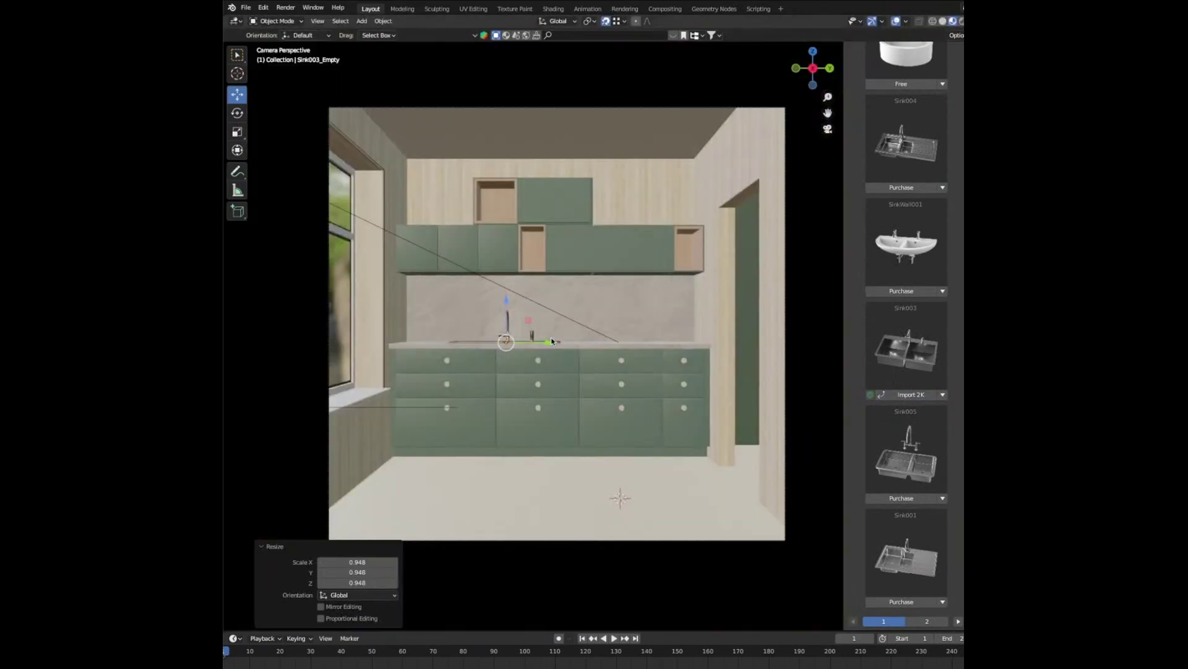
- Fine-tune the sink's fit on the countertop, shifting it about 0.0077 m along X
{"action": "left_click_drag", "start_coordinate": [551, 338], "coordinate": [548, 339]}
{"action": "middle_click_drag", "start_coordinate": [550, 340], "coordinate": [546, 401]}
{"action": "key", "text": "s"}
{"action": "left_click", "coordinate": [550, 400]}
{"action": "left_click_drag", "start_coordinate": [599, 353], "coordinate": [599, 356]}
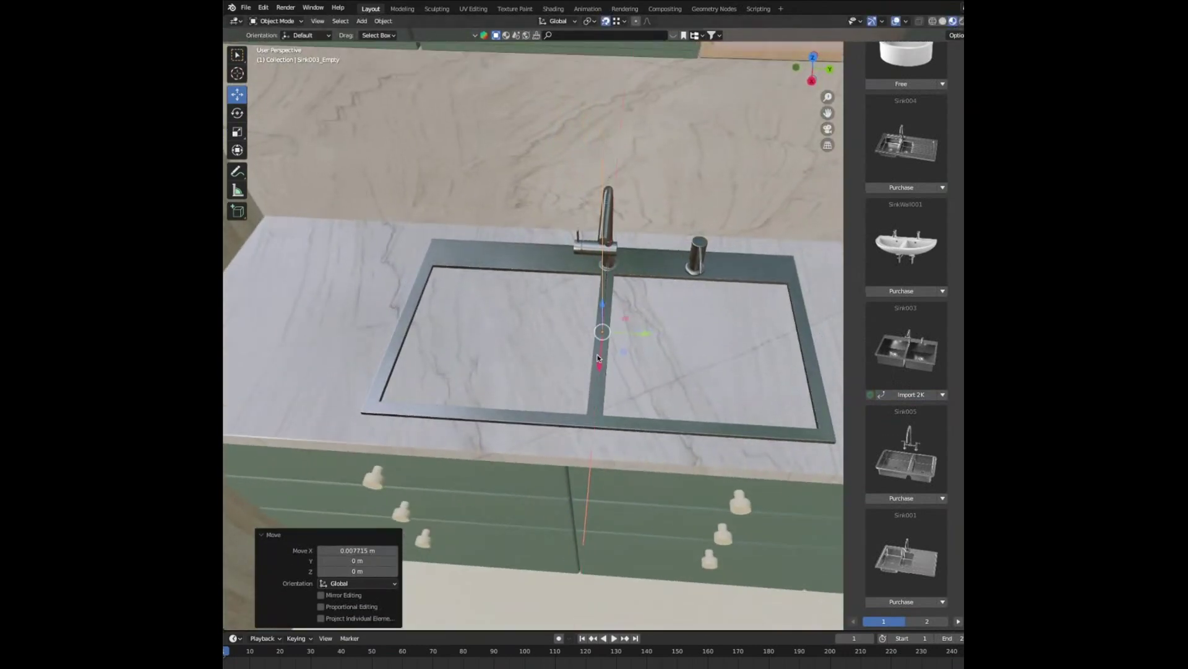
{"action": "middle_click_drag", "start_coordinate": [671, 293], "coordinate": [668, 262]}
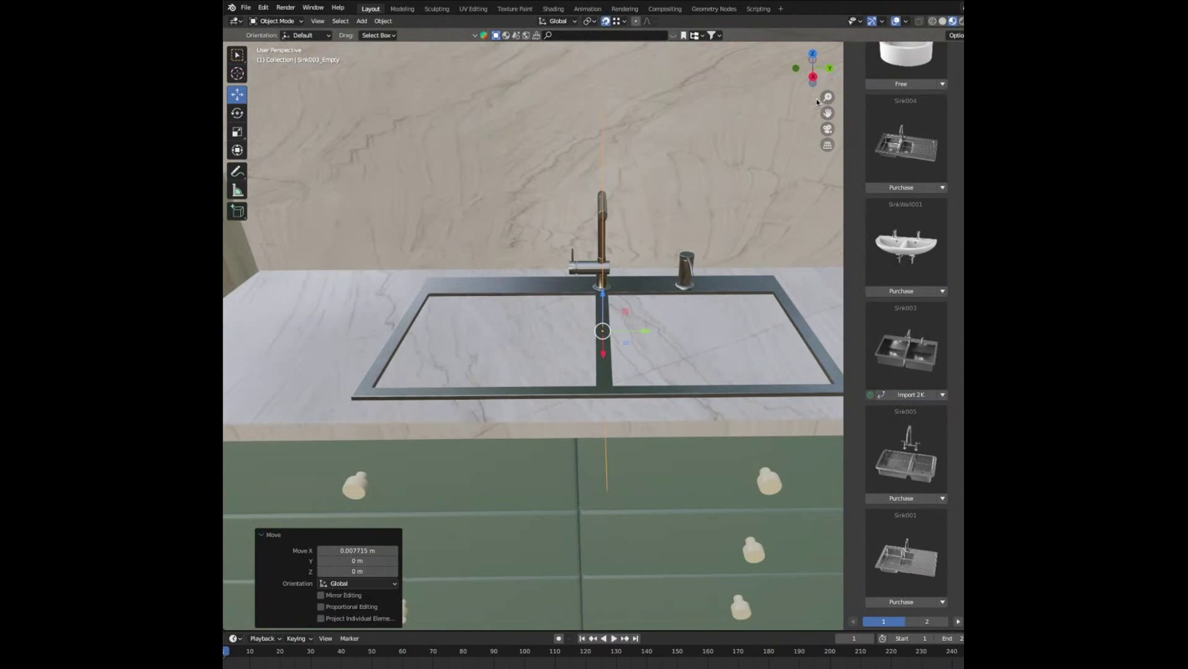
- Open the sink mesh for editing in the right orthographic view with solid shading and X-ray enabled
{"action": "left_click", "coordinate": [814, 77]}
{"action": "left_click", "coordinate": [942, 21]}
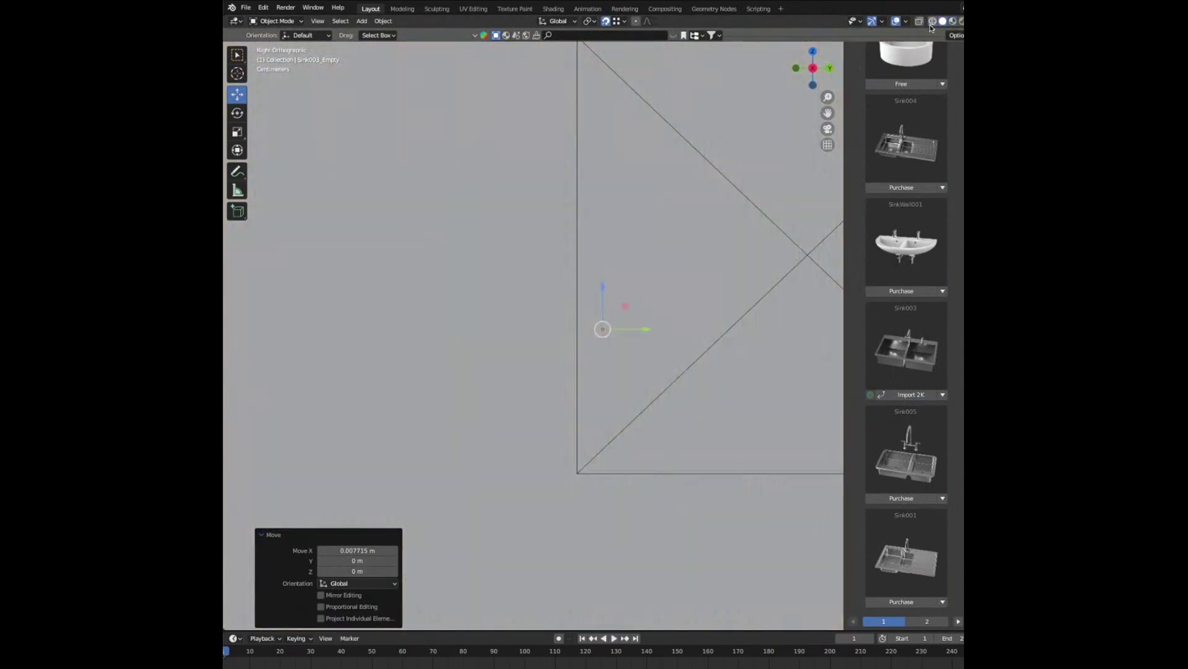
{"action": "left_click", "coordinate": [920, 22]}
{"action": "scroll", "coordinate": [628, 308], "scroll_direction": "up", "scroll_amount": 5}
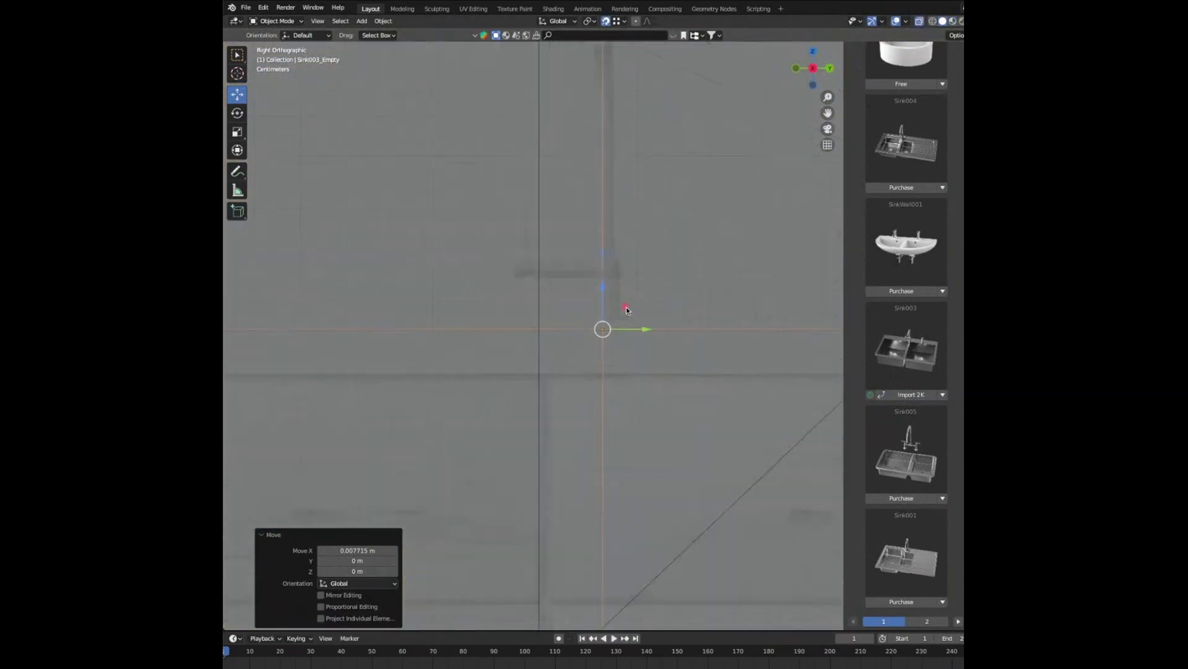
{"action": "left_click", "coordinate": [617, 263]}
{"action": "key", "text": "Tab"}
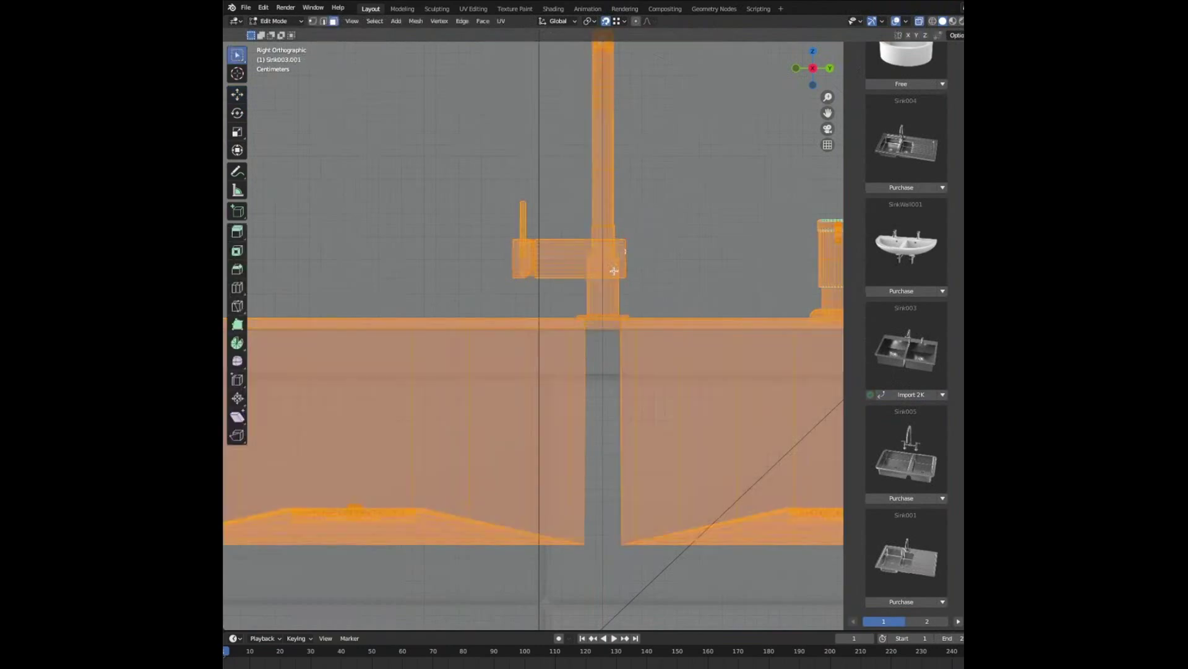
- Select the entire faucet including its base ring, separate it from the sink mesh and return to Object Mode without X-ray
{"action": "scroll", "coordinate": [612, 275], "scroll_direction": "down", "scroll_amount": 2}
{"action": "scroll", "coordinate": [612, 289], "scroll_direction": "up", "scroll_amount": 12}
{"action": "scroll", "coordinate": [762, 244], "scroll_direction": "up", "scroll_amount": 4}
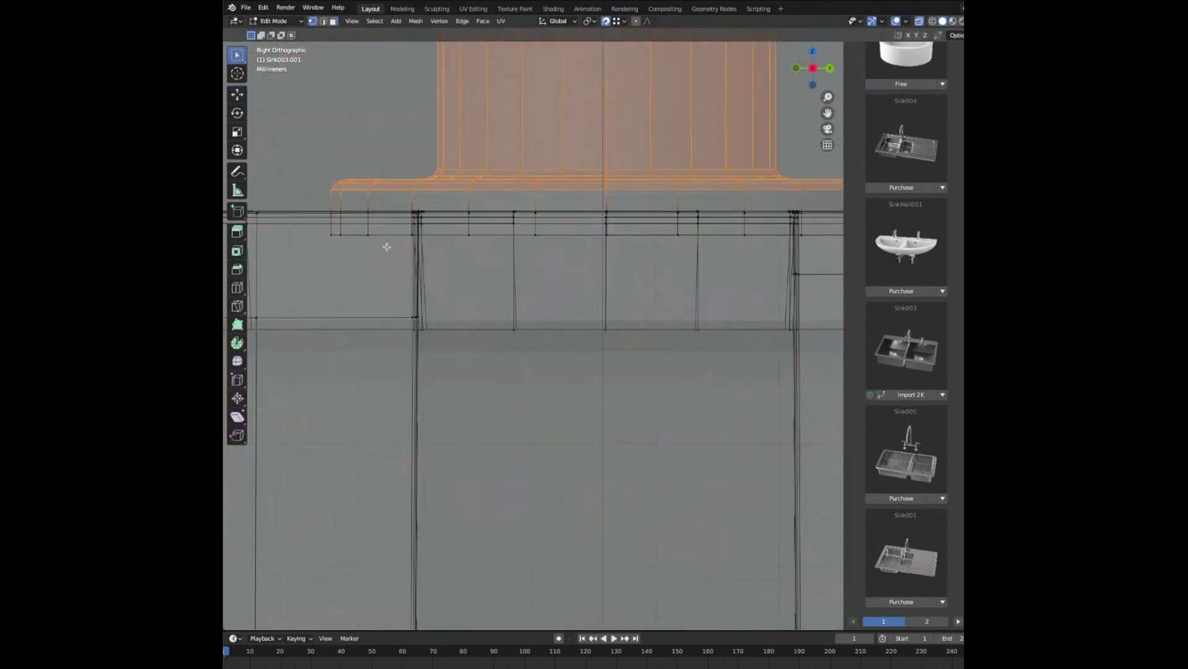
{"action": "scroll", "coordinate": [388, 244], "scroll_direction": "down", "scroll_amount": 4}
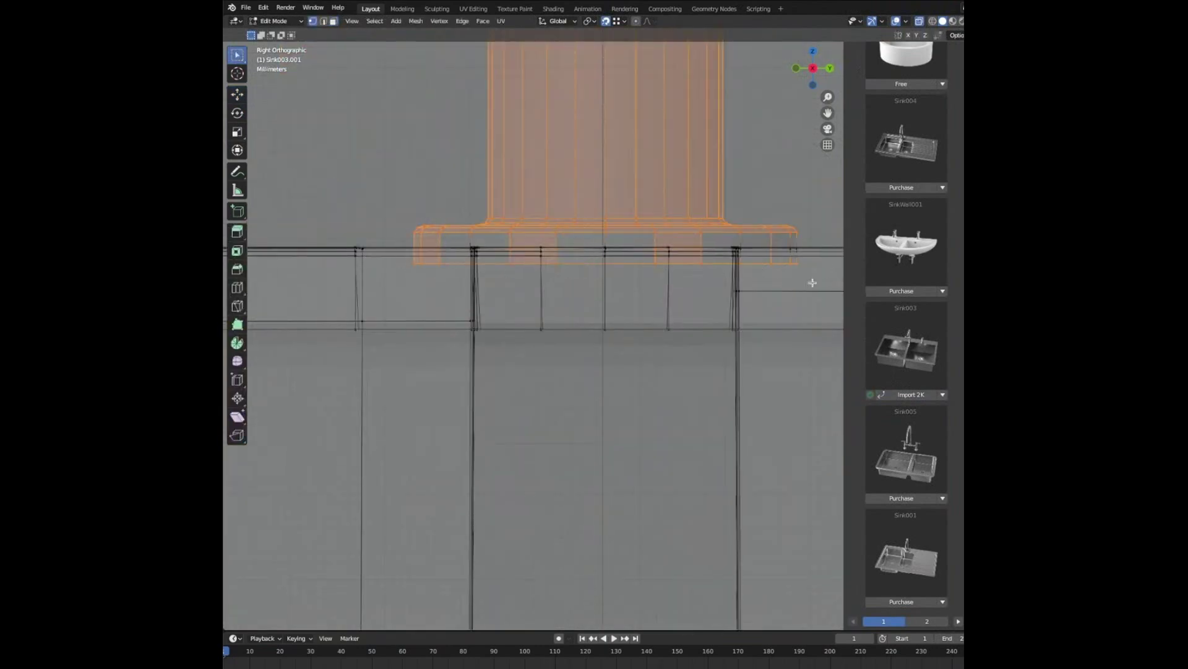
{"action": "scroll", "coordinate": [629, 278], "scroll_direction": "up", "scroll_amount": 1}
{"action": "scroll", "coordinate": [634, 187], "scroll_direction": "up", "scroll_amount": 2}
{"action": "left_click_drag", "start_coordinate": [629, 228], "coordinate": [592, 204], "text": "shift"}
{"action": "key", "text": "1"}
{"action": "middle_click_drag", "start_coordinate": [579, 235], "coordinate": [650, 269]}
{"action": "scroll", "coordinate": [613, 396], "scroll_direction": "up", "scroll_amount": 4}
{"action": "left_click", "coordinate": [595, 497], "text": "shift"}
{"action": "left_click", "coordinate": [696, 487], "text": "shift"}
{"action": "middle_click_drag", "start_coordinate": [710, 468], "coordinate": [727, 451]}
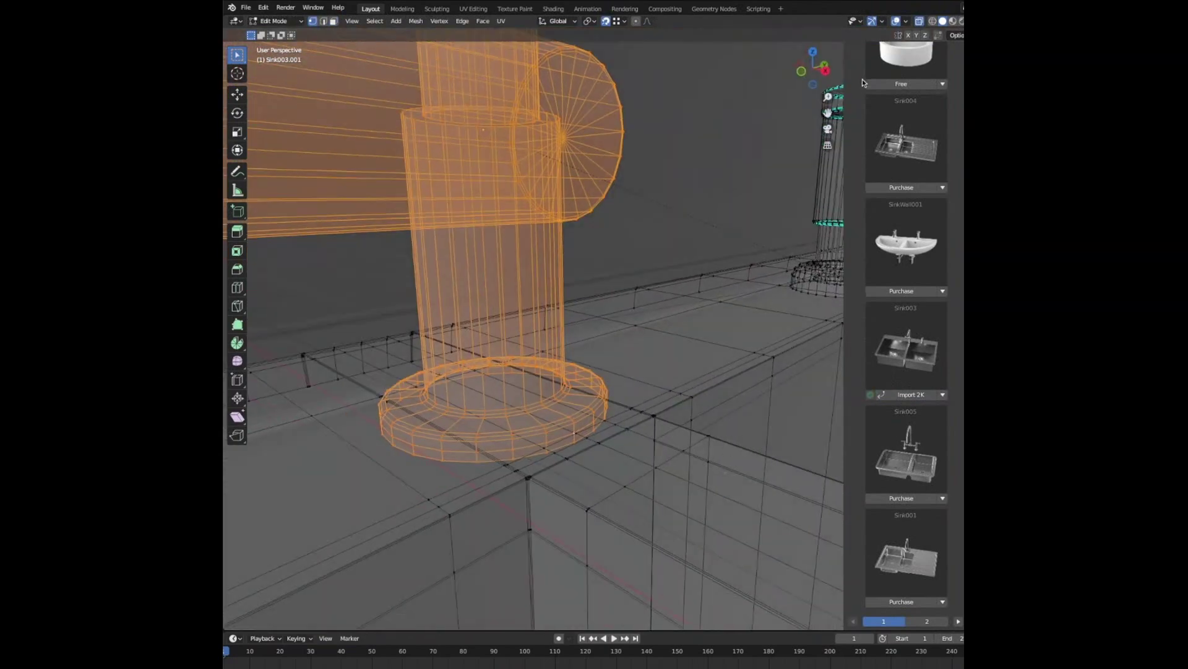
{"action": "left_click", "coordinate": [826, 70]}
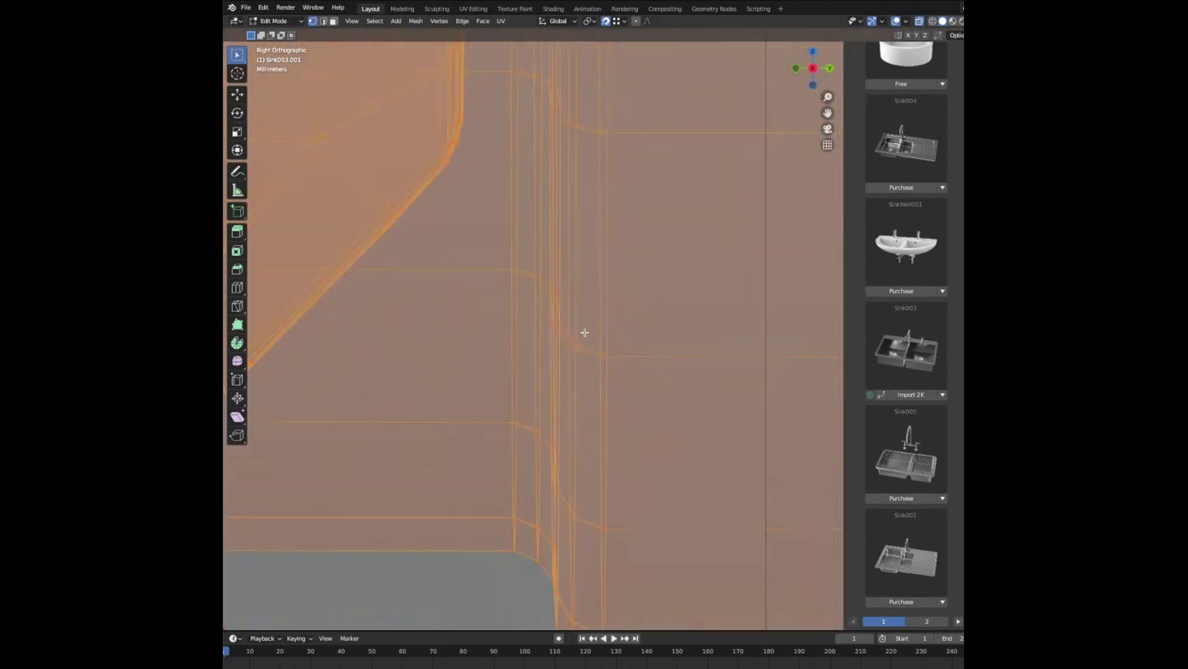
{"action": "scroll", "coordinate": [585, 332], "scroll_direction": "down", "scroll_amount": 10}
{"action": "scroll", "coordinate": [676, 317], "scroll_direction": "up", "scroll_amount": 2}
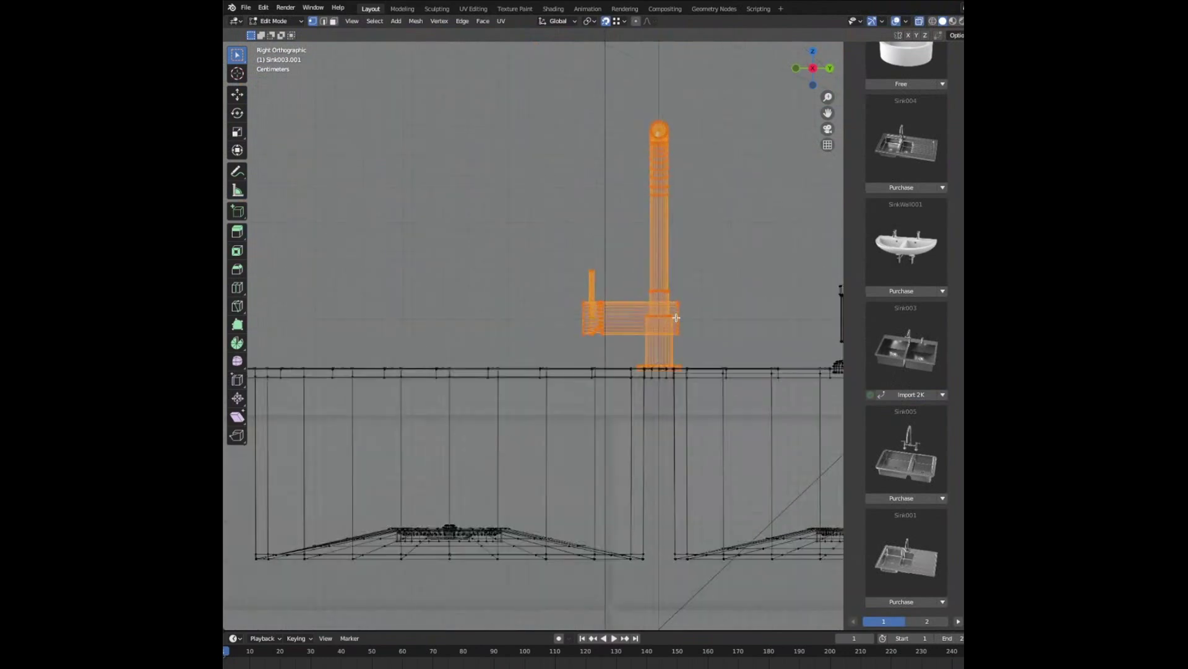
{"action": "key", "text": "p"}
{"action": "left_click", "coordinate": [666, 324]}
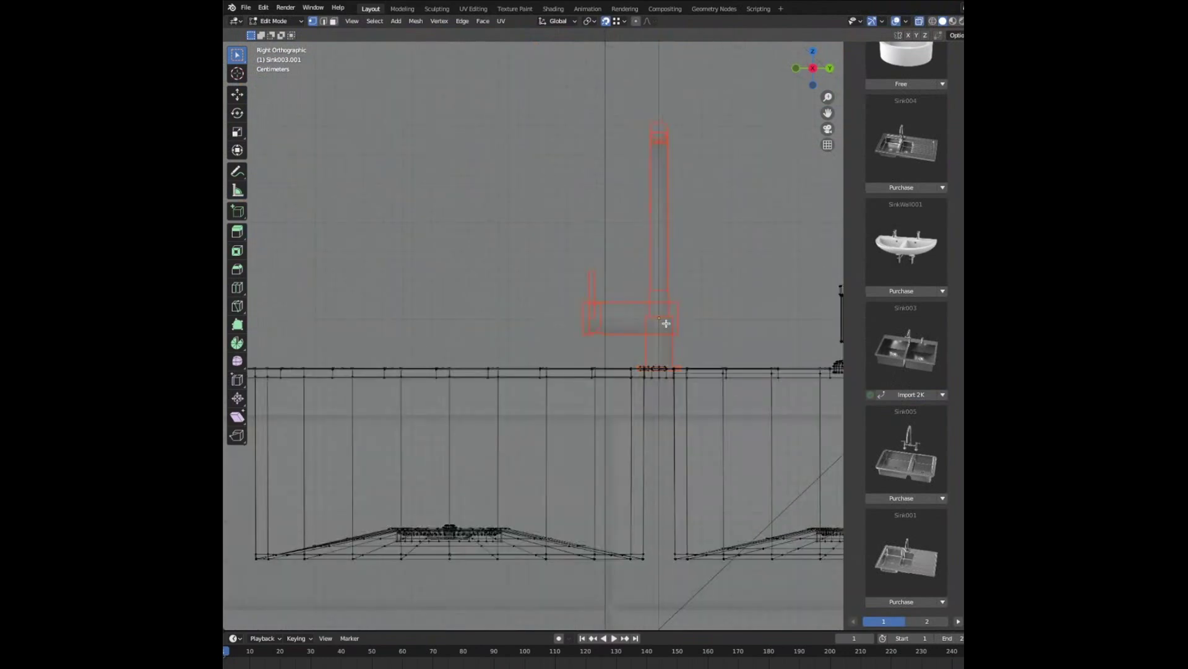
{"action": "mouse_move", "coordinate": [666, 324]}
{"action": "middle_mouse_down"}
{"action": "mouse_move", "coordinate": [671, 340]}
{"action": "mouse_move", "coordinate": [645, 305]}
{"action": "middle_mouse_up"}
{"action": "key", "text": "Tab"}
{"action": "key", "text": "alt+z"}
- Turn the separated faucet's spout sideways and adjust its position, about -0.008 m along X and 0.005 m upward
{"action": "left_click", "coordinate": [646, 306]}
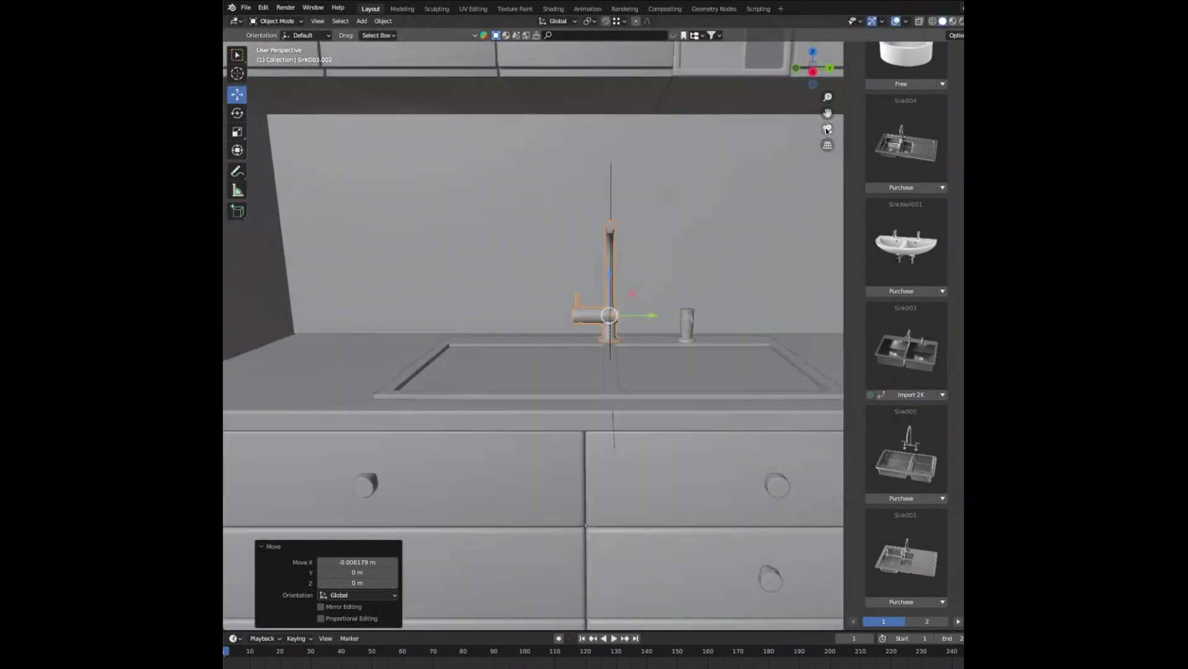
{"action": "left_click", "coordinate": [827, 129]}
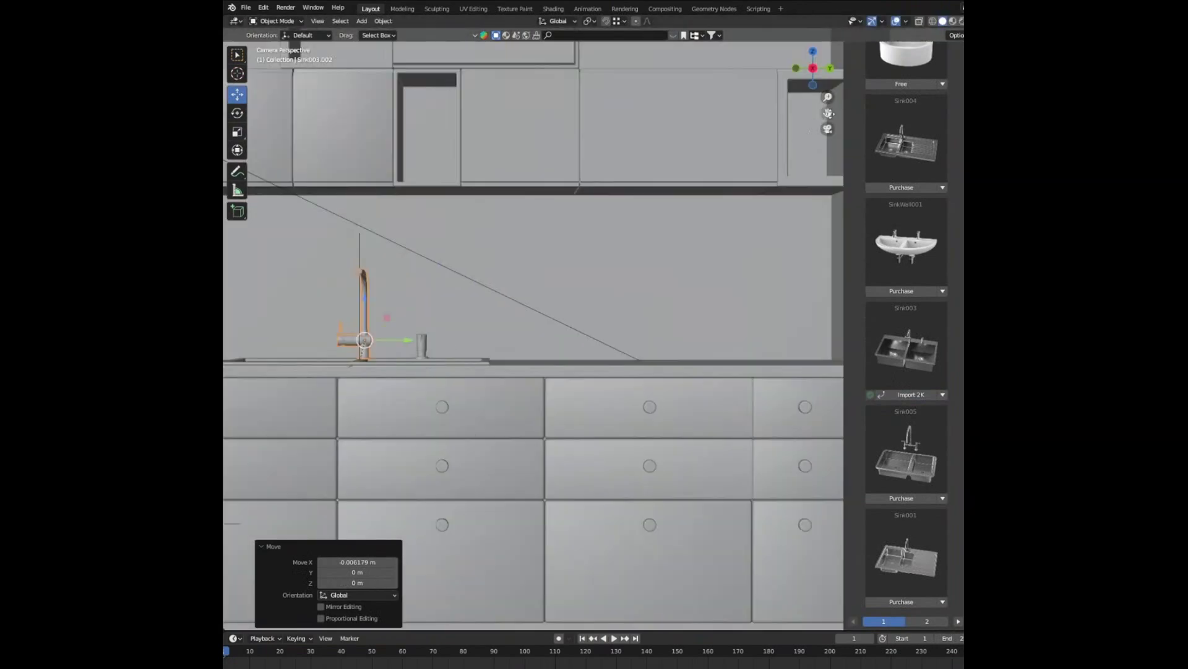
{"action": "right_click", "coordinate": [545, 364]}
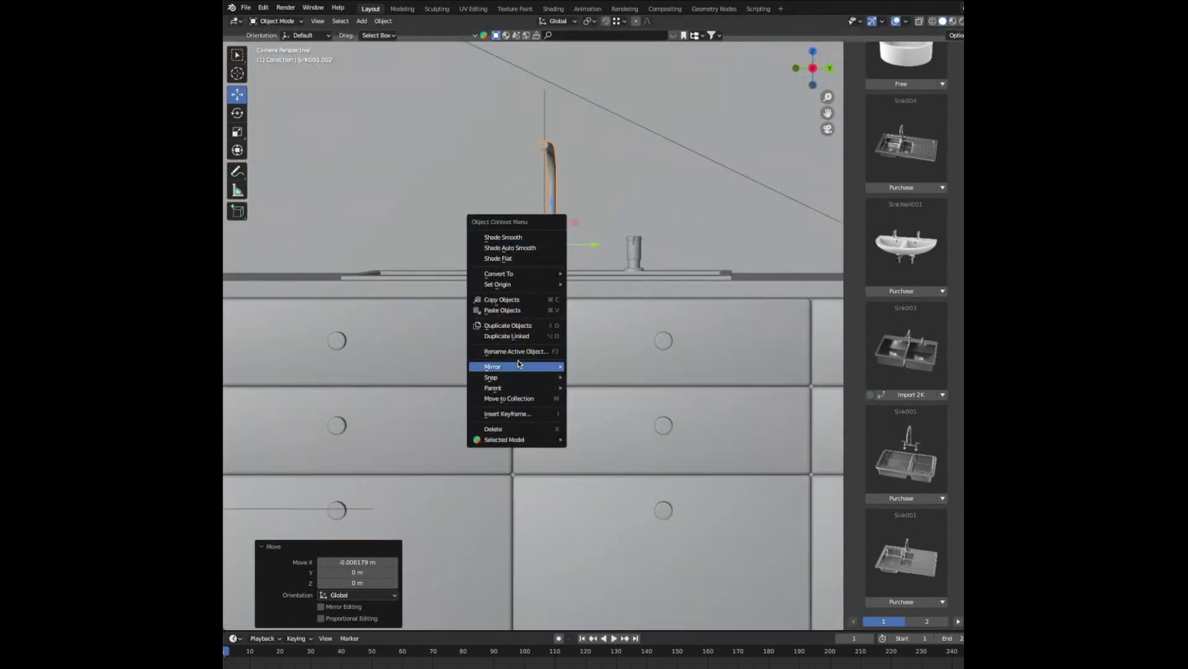
{"action": "left_click", "coordinate": [544, 364]}
{"action": "key", "text": "r"}
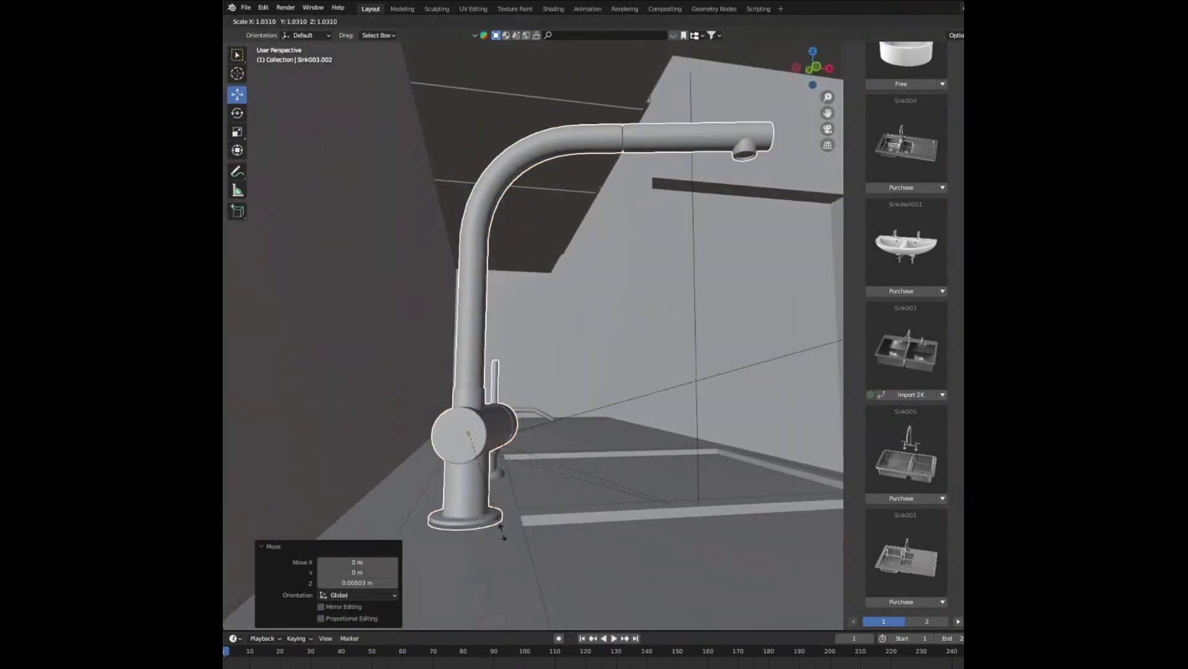
{"action": "key", "text": "g"}
{"action": "key", "text": "x"}
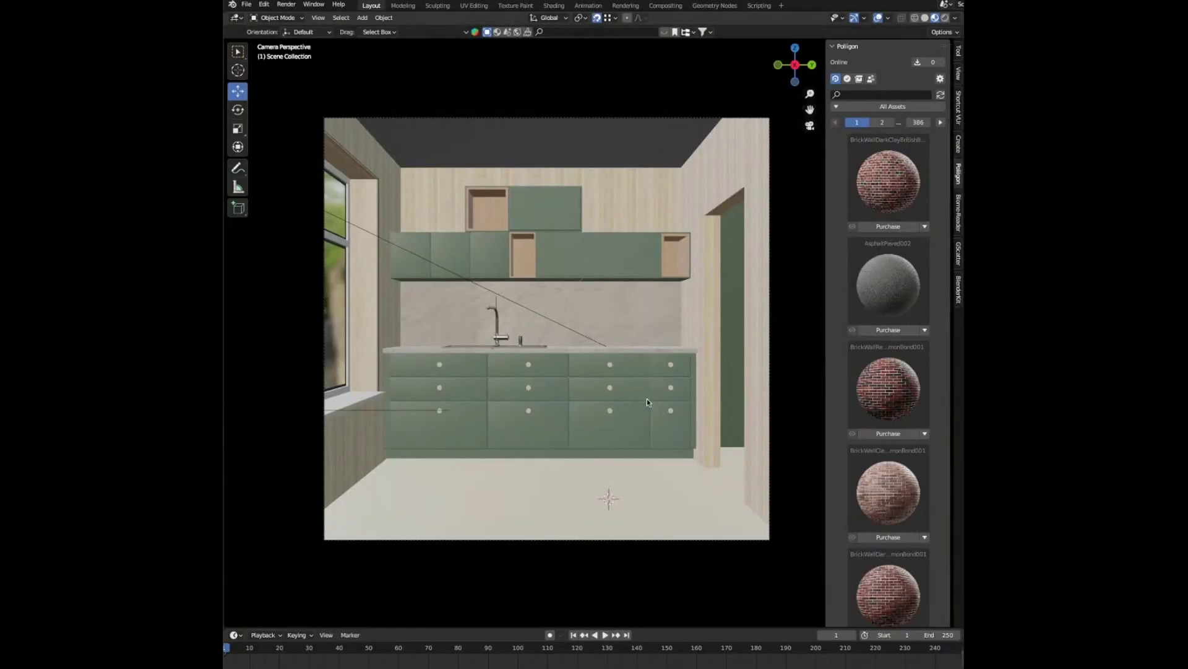
- Search BlenderKit models for "coffe maker" and place the Espresso coffe maker in the scene beside the room
{"action": "left_click", "coordinate": [959, 290]}
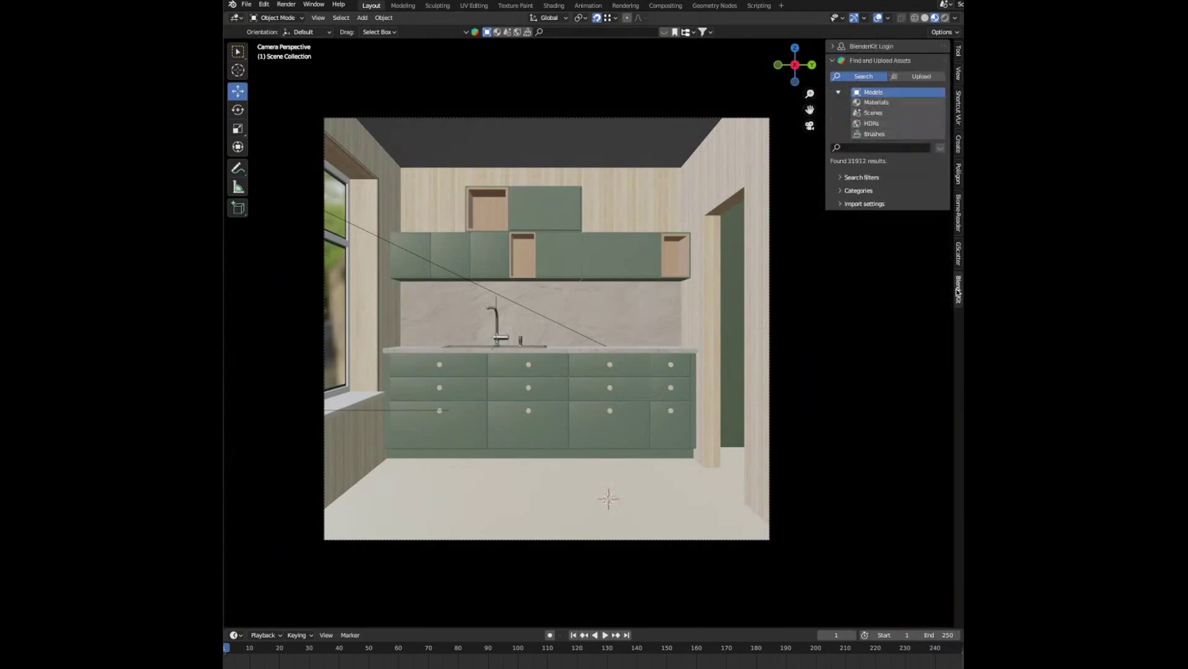
{"action": "left_click", "coordinate": [877, 145]}
{"action": "type", "text": "coffe maker"}
{"action": "key", "text": "Return"}
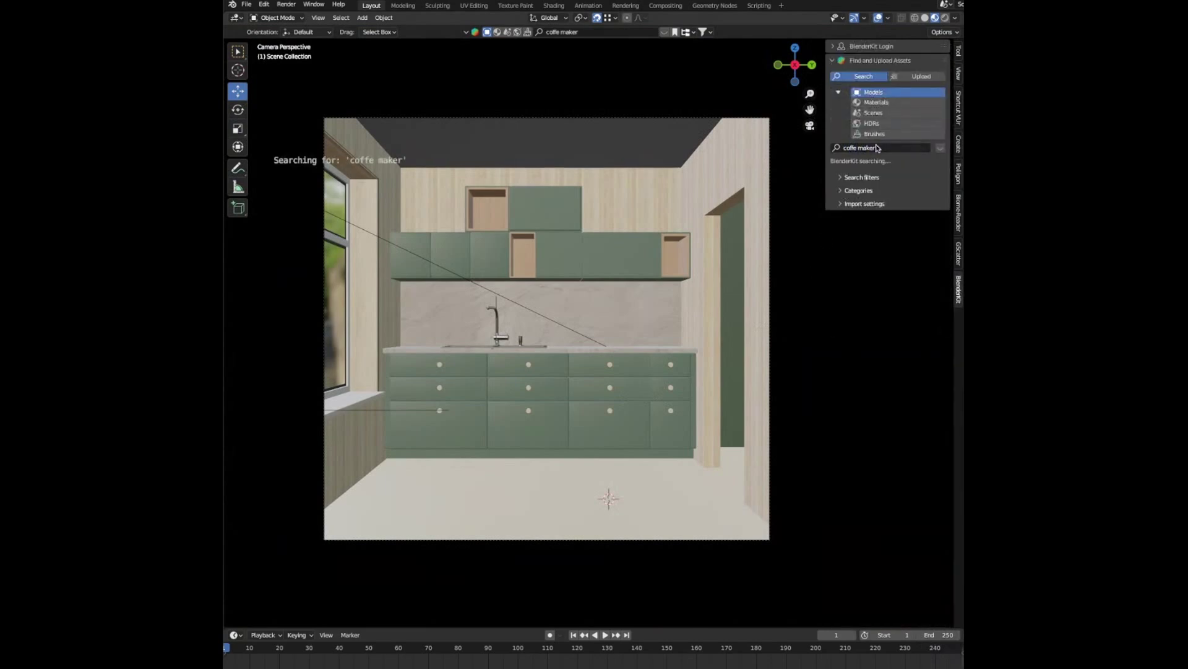
{"action": "mouse_move", "coordinate": [357, 94]}
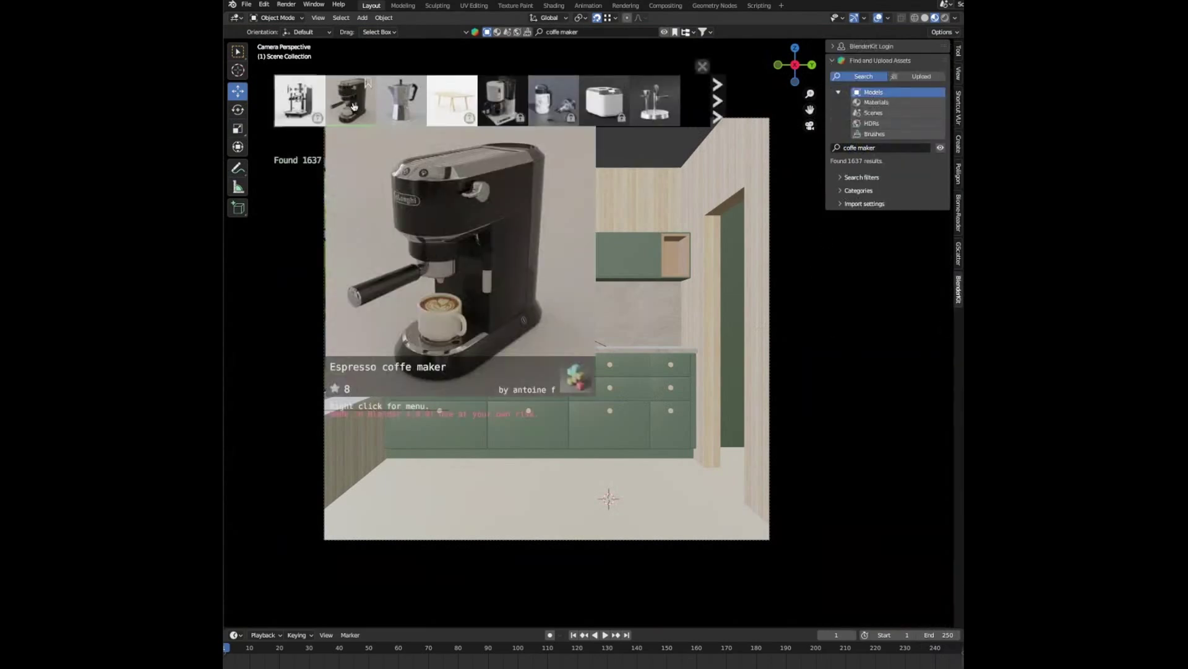
{"action": "key", "text": "KP_0"}
{"action": "left_click_drag", "start_coordinate": [352, 107], "coordinate": [749, 419]}
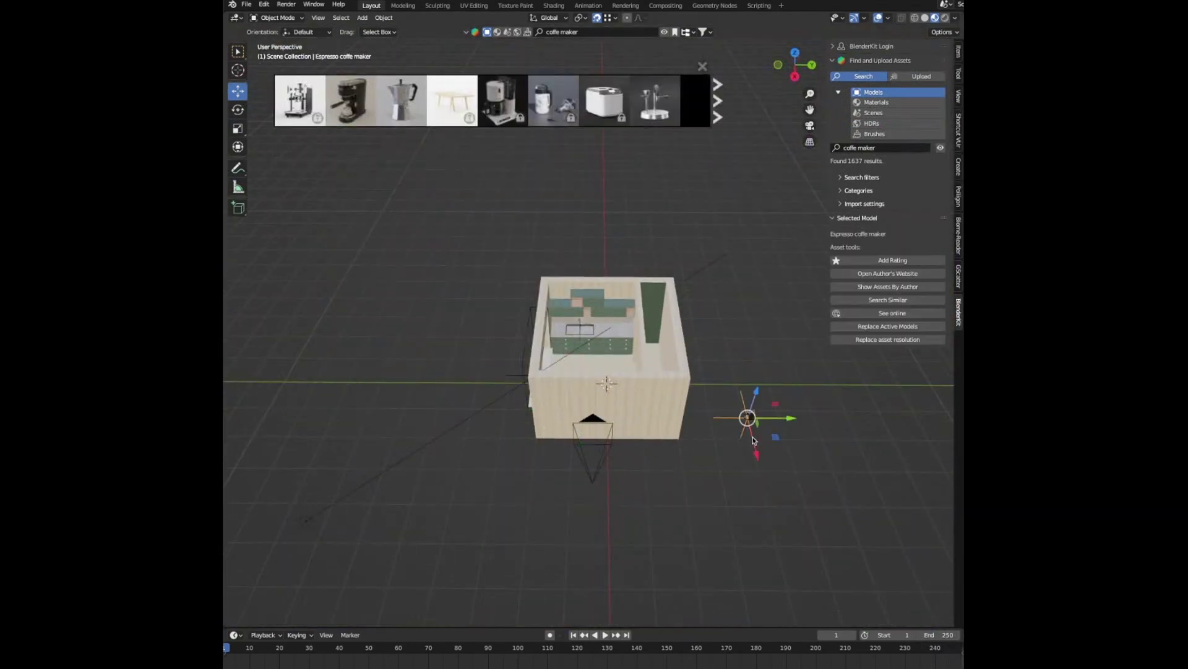
{"action": "key", "text": "KP_Decimal"}
{"action": "scroll", "coordinate": [640, 286], "scroll_direction": "up", "scroll_amount": 7}
{"action": "scroll", "coordinate": [624, 306], "scroll_direction": "down", "scroll_amount": 4}
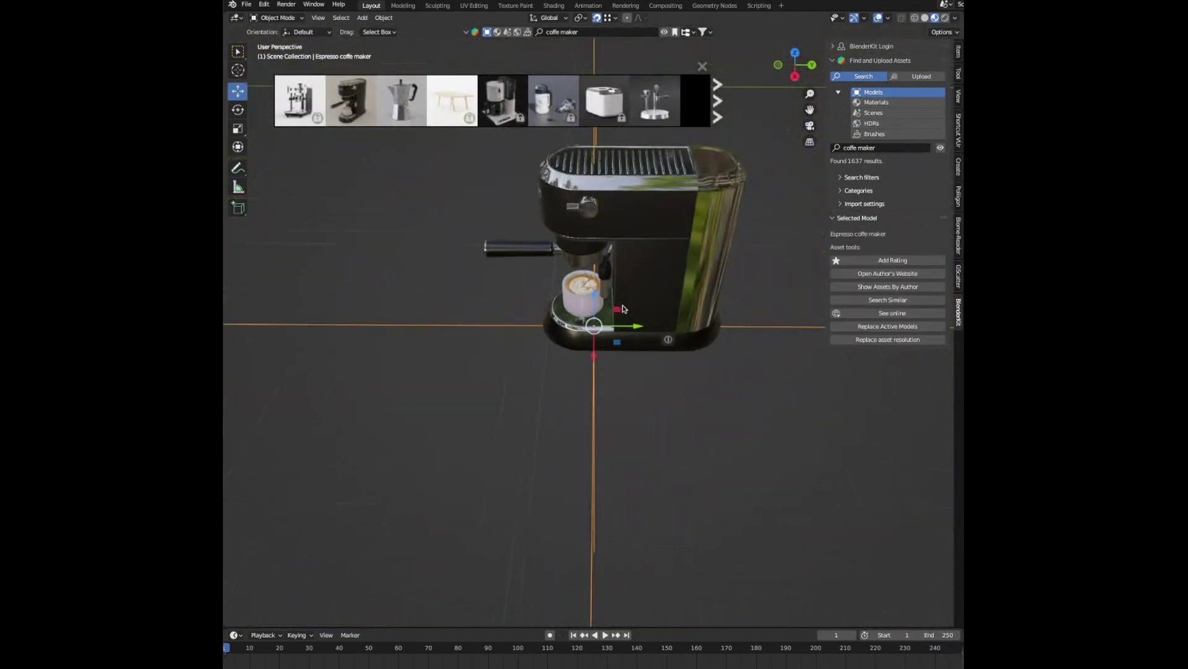
{"action": "middle_click_drag", "start_coordinate": [624, 306], "coordinate": [715, 309]}
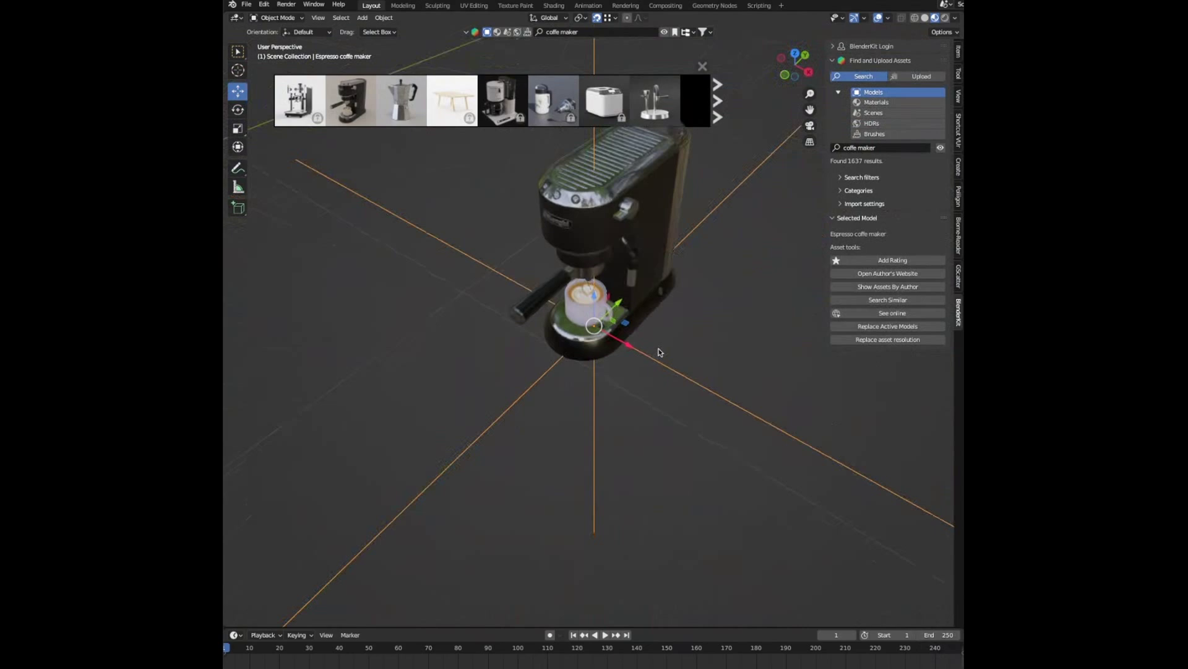
- Move the coffee maker from outside the room onto the kitchen countertop near its right-hand end, adjusting it along Y
{"action": "scroll", "coordinate": [717, 291], "scroll_direction": "down", "scroll_amount": 4}
{"action": "key", "text": "KP_0"}
{"action": "key", "text": "g"}
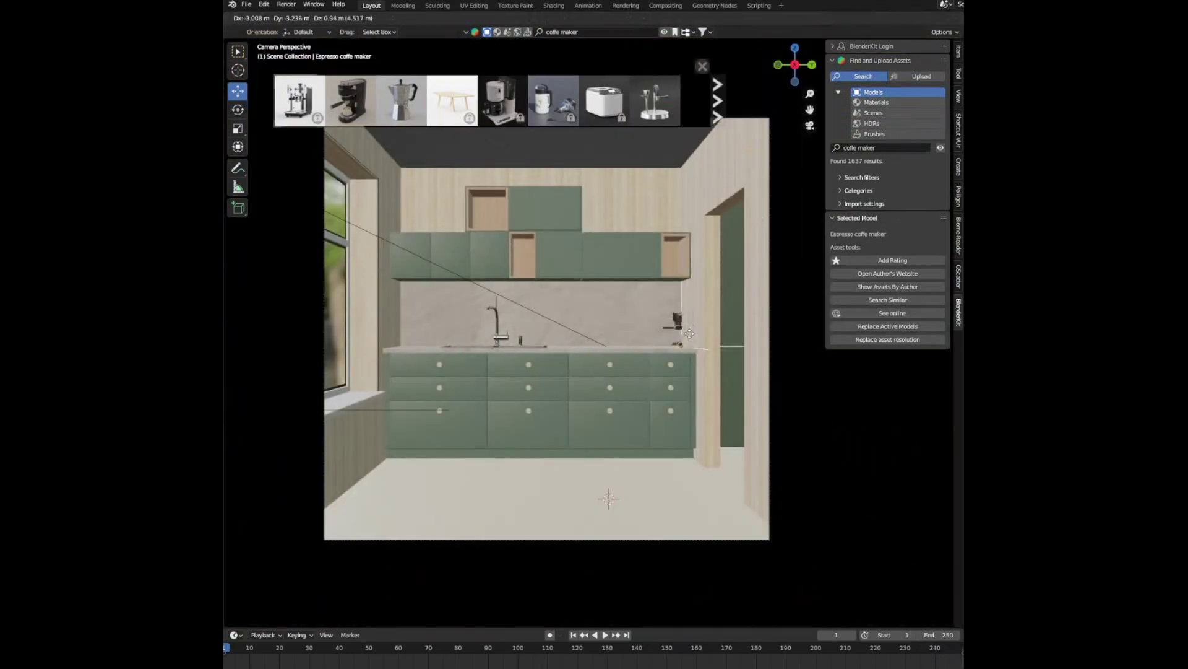
{"action": "left_click", "coordinate": [681, 331]}
{"action": "scroll", "coordinate": [678, 334], "scroll_direction": "up", "scroll_amount": 4}
{"action": "key", "text": "g"}
{"action": "key", "text": "y"}
{"action": "left_click", "coordinate": [653, 368]}
- Rotate the coffee maker about Z to face the room, fine-tune its position along Y with snapping off, and clear the selection
{"action": "middle_click_drag", "start_coordinate": [652, 367], "coordinate": [687, 396]}
{"action": "key", "text": "r"}
{"action": "key", "text": "z"}
{"action": "left_click", "coordinate": [672, 412]}
{"action": "key", "text": "g"}
{"action": "key", "text": "y"}
{"action": "left_click", "coordinate": [672, 412]}
{"action": "key", "text": "KP_0"}
{"action": "key", "text": "shift+Tab"}
{"action": "key", "text": "g"}
{"action": "key", "text": "y"}
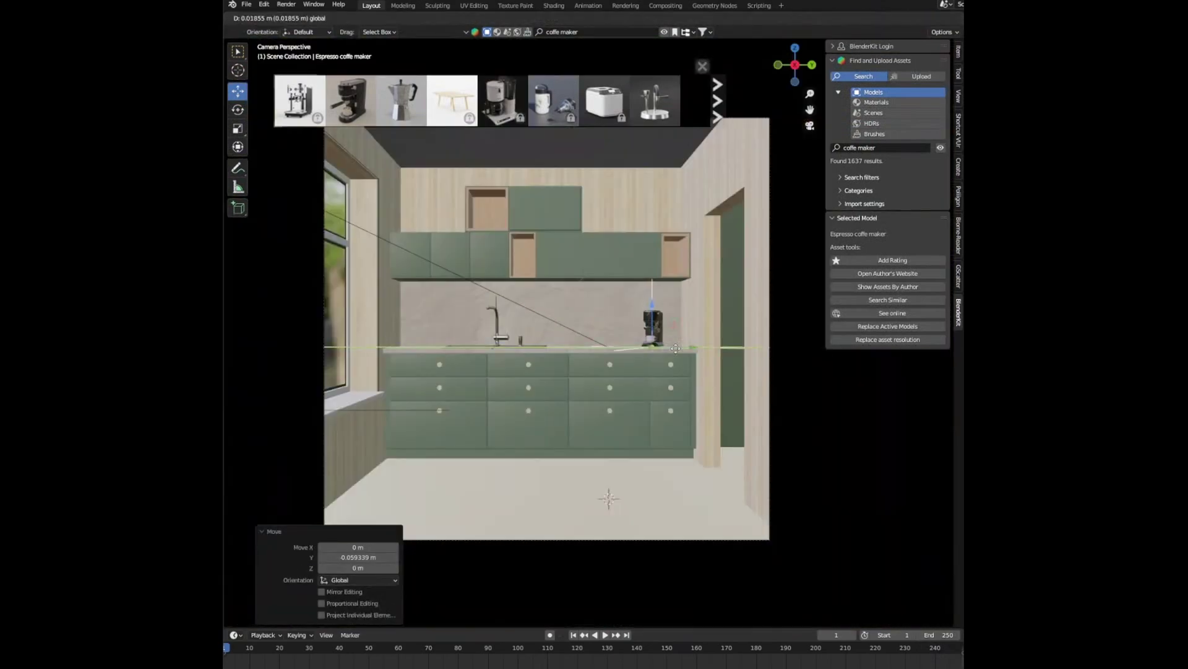
{"action": "left_click", "coordinate": [619, 322]}
{"action": "middle_click_drag", "start_coordinate": [617, 266], "coordinate": [618, 326]}
{"action": "key", "text": "alt+a"}
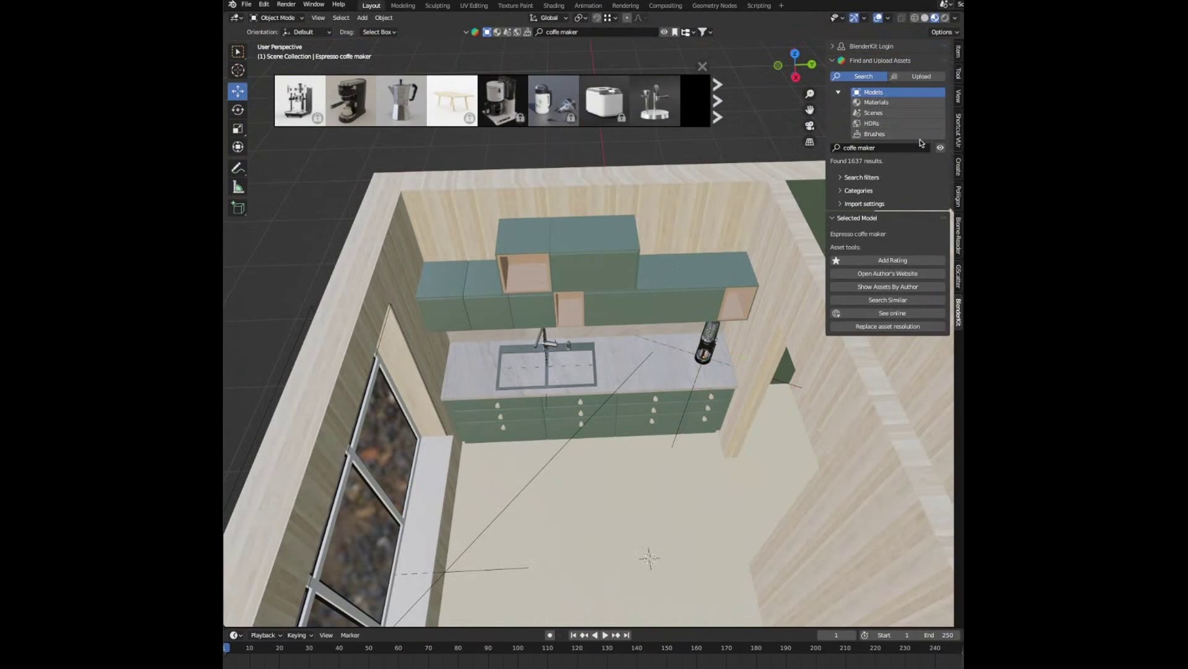
- Search BlenderKit models for "hob" and place the BOSCH induction 600mm on the countertop between the sink and coffee maker
{"action": "left_click", "coordinate": [917, 146]}
{"action": "type", "text": "hob"}
{"action": "key", "text": "Return"}
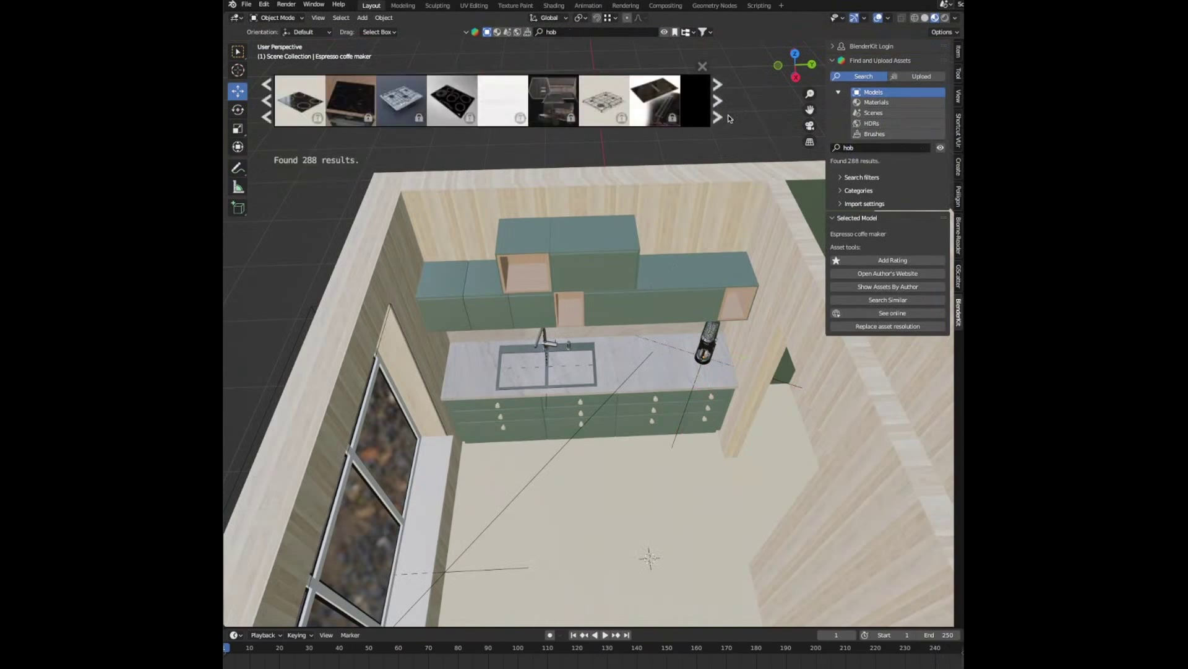
{"action": "mouse_move", "coordinate": [572, 107]}
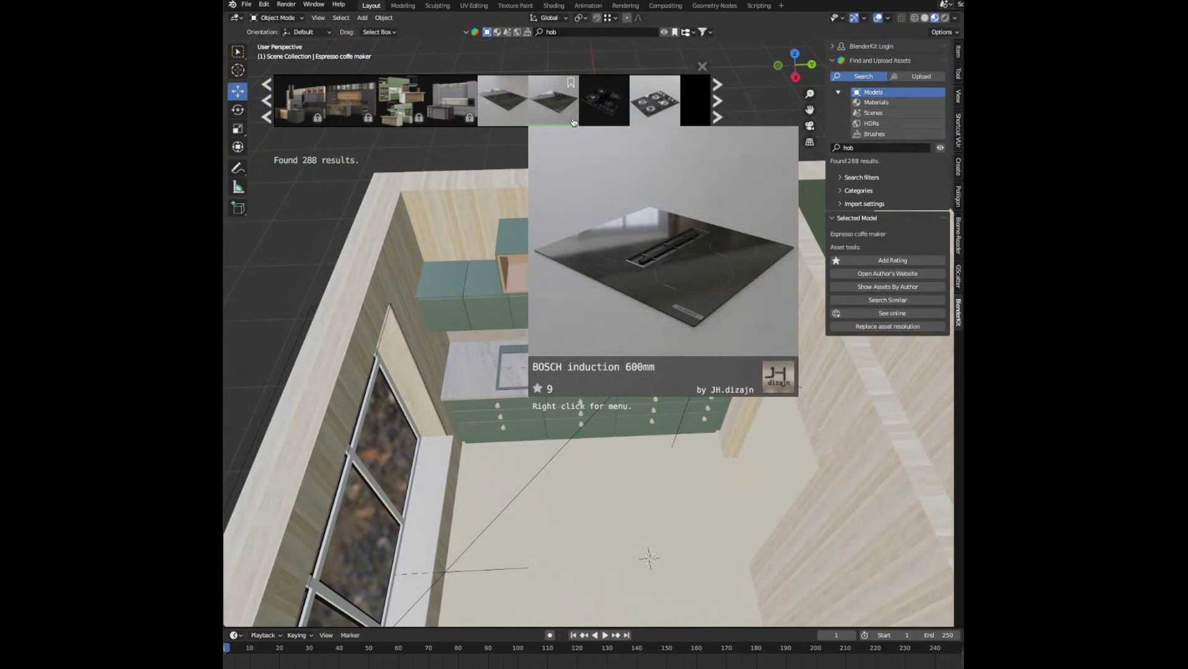
{"action": "left_click_drag", "start_coordinate": [573, 107], "coordinate": [647, 371]}
{"action": "key", "text": "KP_Decimal"}
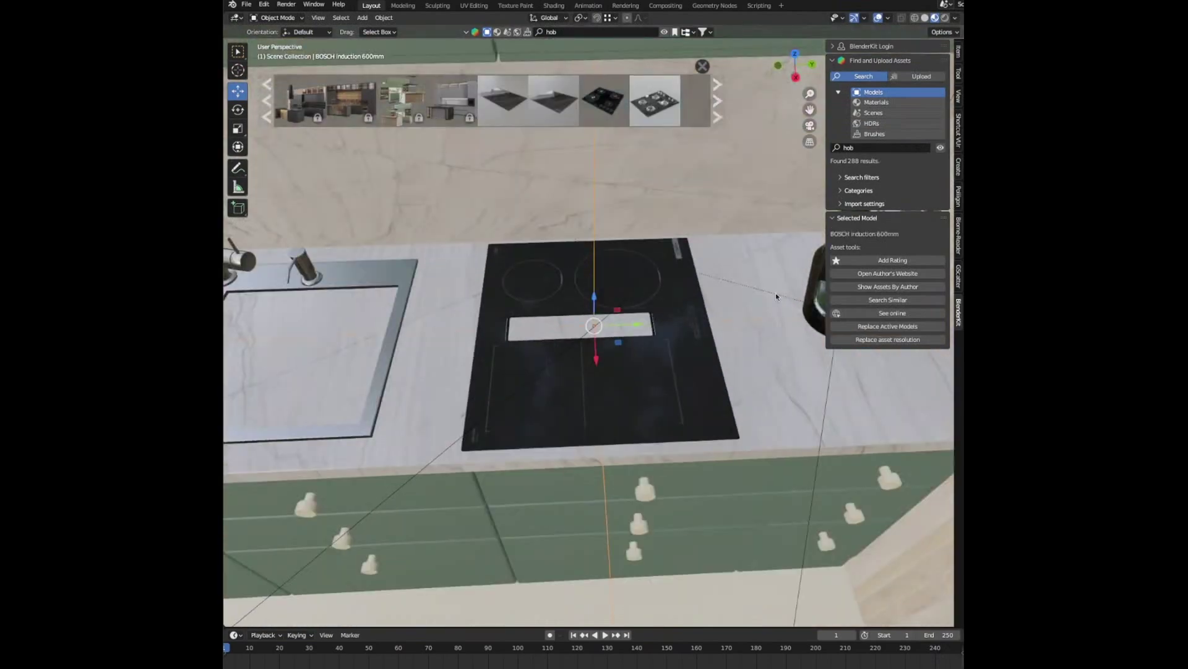
- Resize the induction hob on the countertop and rotate it -90° about the Z axis
{"action": "key", "text": "s"}
{"action": "left_click", "coordinate": [736, 316]}
{"action": "scroll", "coordinate": [635, 383], "scroll_direction": "up", "scroll_amount": 3}
{"action": "scroll", "coordinate": [635, 383], "scroll_direction": "down", "scroll_amount": 1}
{"action": "key", "text": "r"}
{"action": "key", "text": "z"}
{"action": "key", "text": "minus"}
{"action": "key", "text": "9"}
{"action": "key", "text": "0"}
{"action": "key", "text": "Return"}
- Adjust the hob's position on the countertop and refine its size, ending with a uniform scale of 1.025
{"action": "scroll", "coordinate": [752, 445], "scroll_direction": "down", "scroll_amount": 3}
{"action": "left_click_drag", "start_coordinate": [620, 328], "coordinate": [633, 323]}
{"action": "key", "text": "s"}
{"action": "left_click", "coordinate": [773, 461]}
{"action": "scroll", "coordinate": [681, 371], "scroll_direction": "up", "scroll_amount": 1}
{"action": "key", "text": "s"}
{"action": "left_click", "coordinate": [636, 338]}
{"action": "scroll", "coordinate": [636, 338], "scroll_direction": "up", "scroll_amount": 1}
- Add a plane, scale it down and move it onto the hob beside the central vent opening
{"action": "key", "text": "shift+a"}
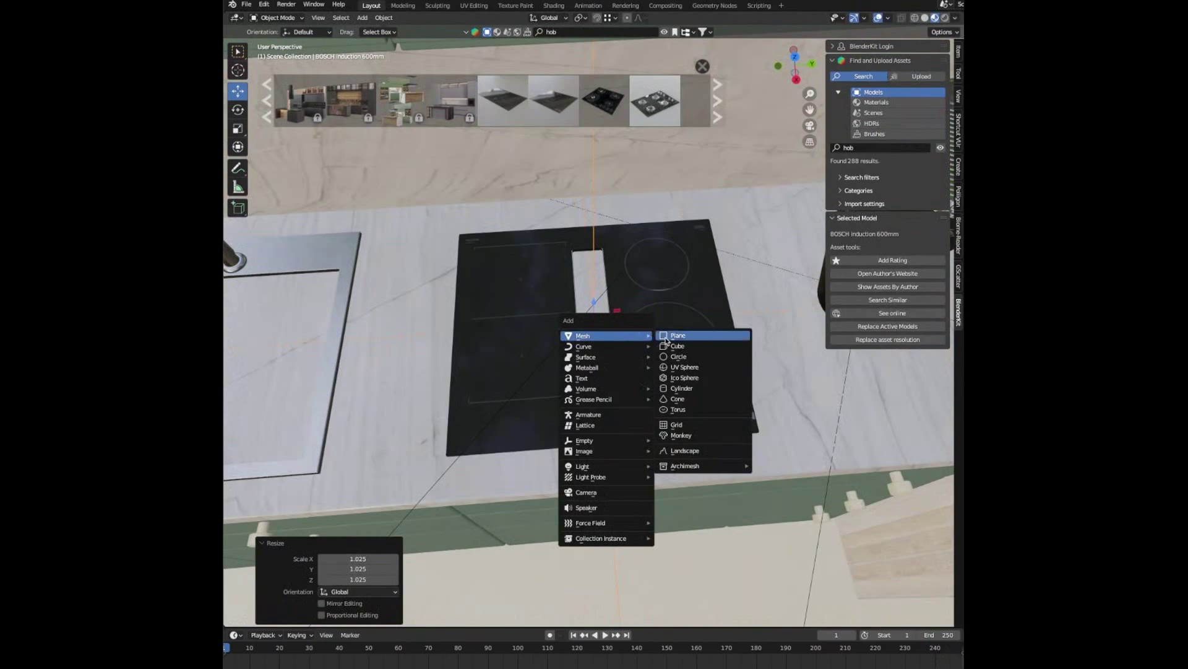
{"action": "left_click", "coordinate": [675, 335]}
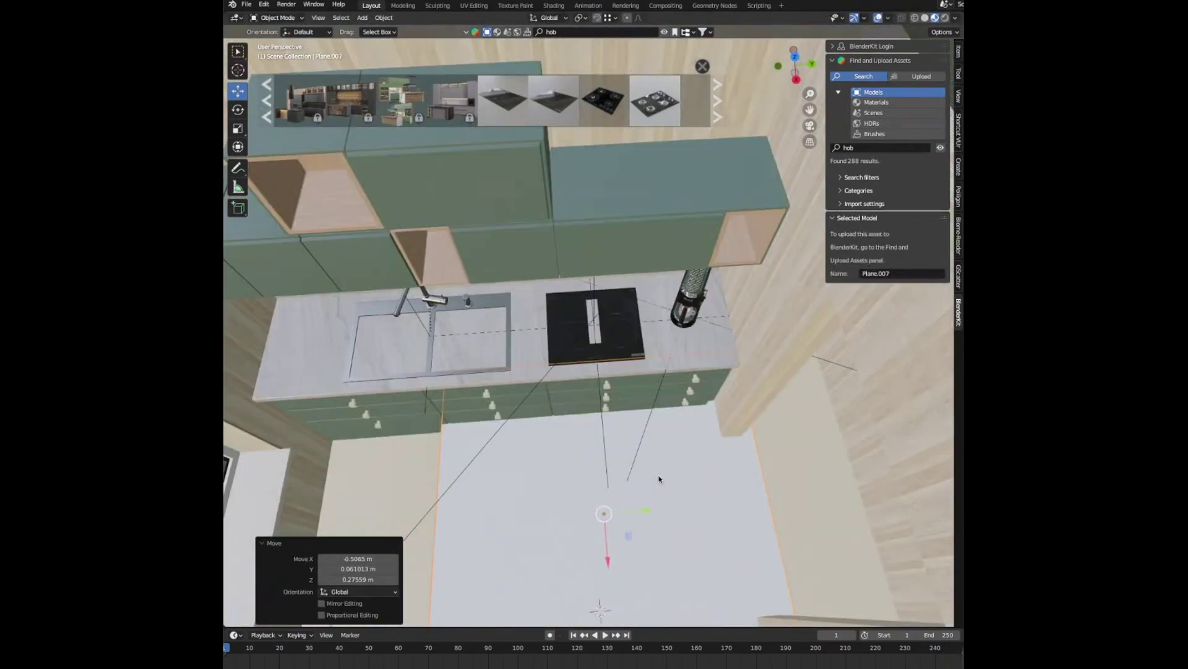
{"action": "key", "text": "g"}
{"action": "left_click", "coordinate": [456, 427]}
{"action": "scroll", "coordinate": [470, 421], "scroll_direction": "down", "scroll_amount": 1}
{"action": "key", "text": "s"}
{"action": "left_click", "coordinate": [493, 411]}
{"action": "key", "text": "g"}
{"action": "left_click", "coordinate": [626, 278]}
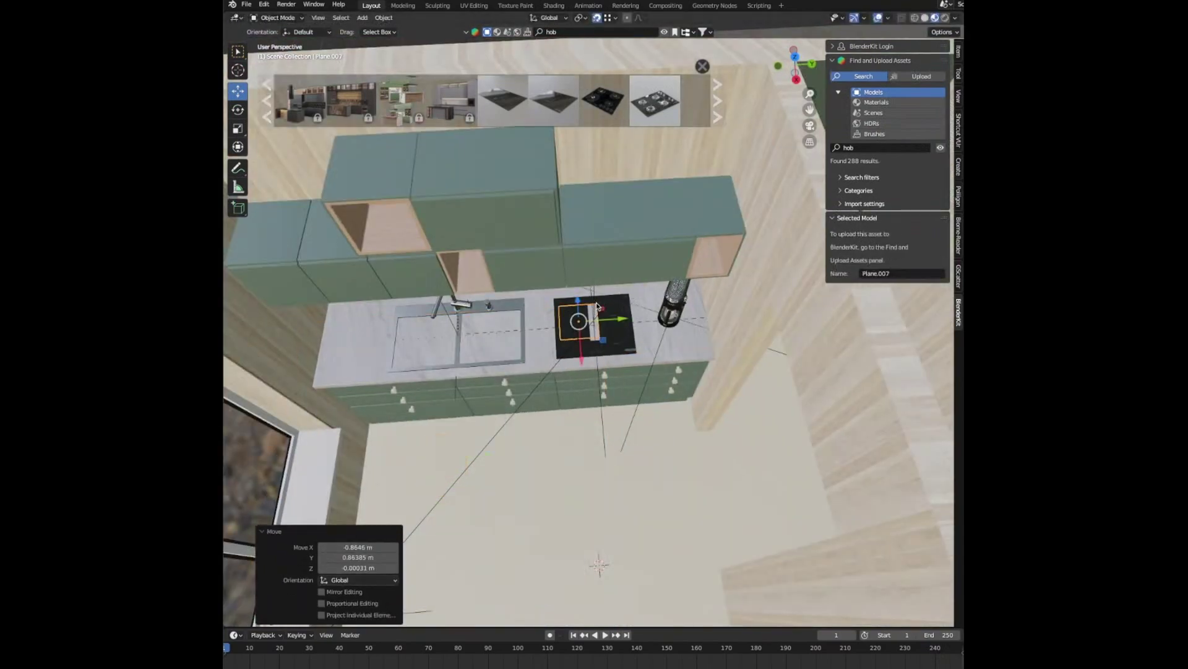
- Align the plane with the hob's vent opening and move its side edge about 0.194 m along Y in Edit Mode
{"action": "key", "text": "KP_Decimal"}
{"action": "key", "text": "g"}
{"action": "left_click", "coordinate": [708, 211]}
{"action": "key", "text": "Tab"}
{"action": "left_click", "coordinate": [536, 345]}
{"action": "key", "text": "g"}
{"action": "key", "text": "y"}
{"action": "left_click", "coordinate": [722, 353]}
{"action": "middle_click_drag", "start_coordinate": [725, 353], "coordinate": [722, 353]}
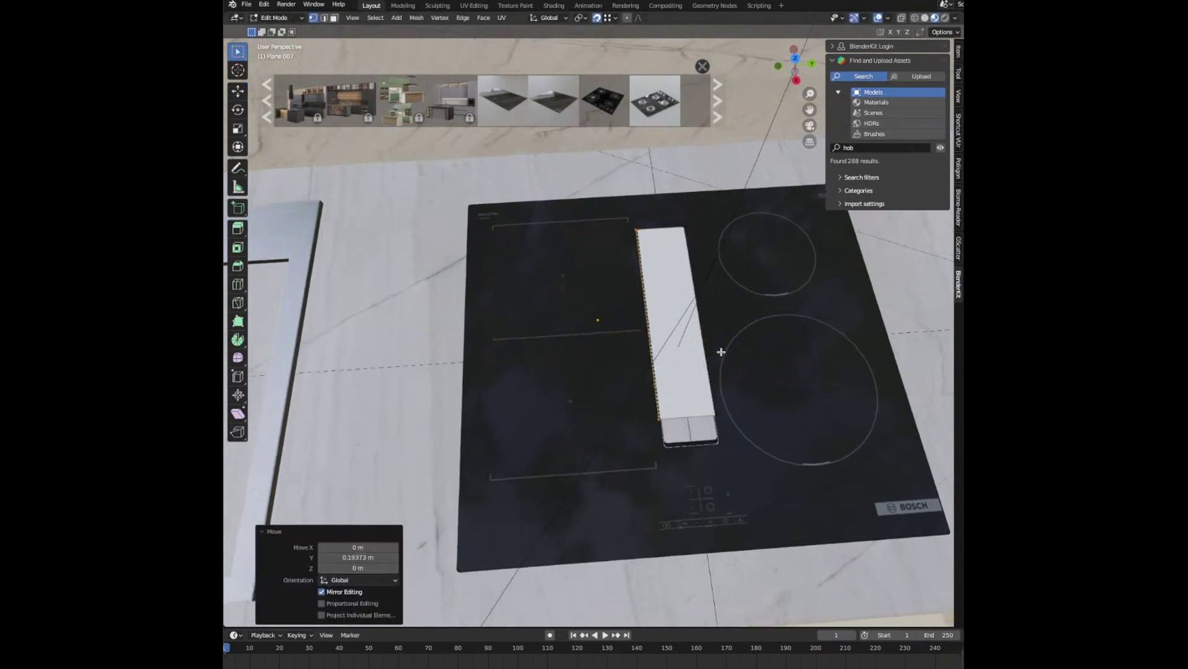
- Fit the plane's front edge to the vent opening along X and lower the resulting box about 0.073 m into the countertop
{"action": "left_click", "coordinate": [699, 453]}
{"action": "key", "text": "g"}
{"action": "key", "text": "x"}
{"action": "left_click", "coordinate": [700, 460]}
{"action": "key", "text": "Tab"}
{"action": "middle_click_drag", "start_coordinate": [700, 460], "coordinate": [702, 267]}
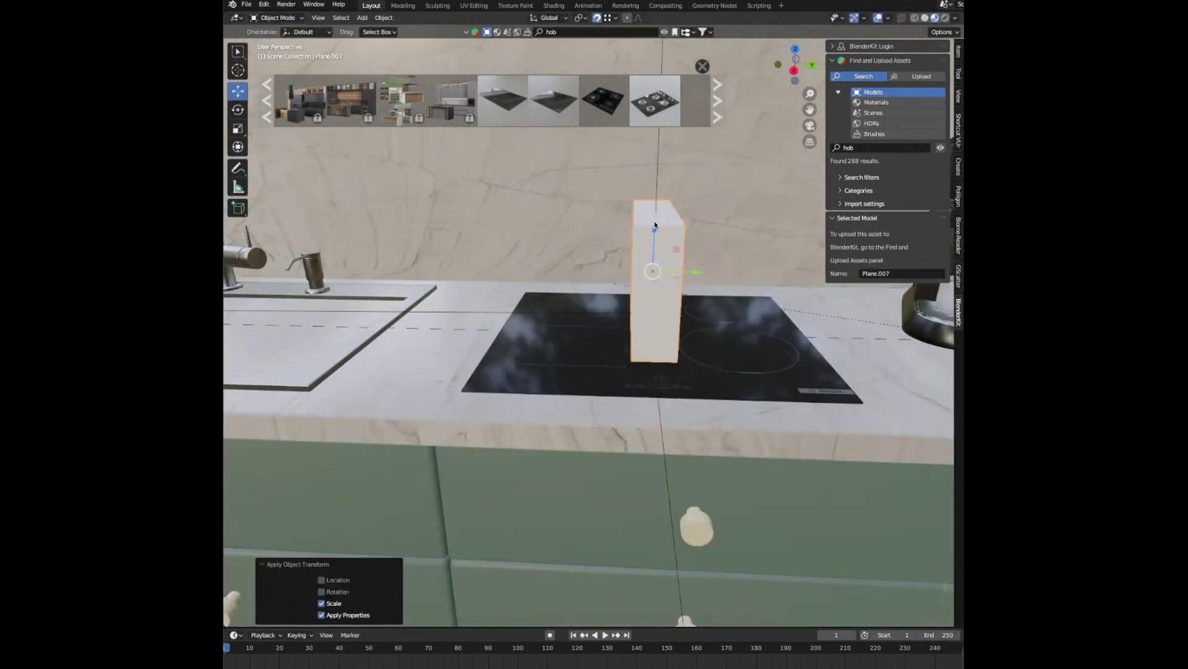
{"action": "left_click_drag", "start_coordinate": [655, 225], "coordinate": [653, 268]}
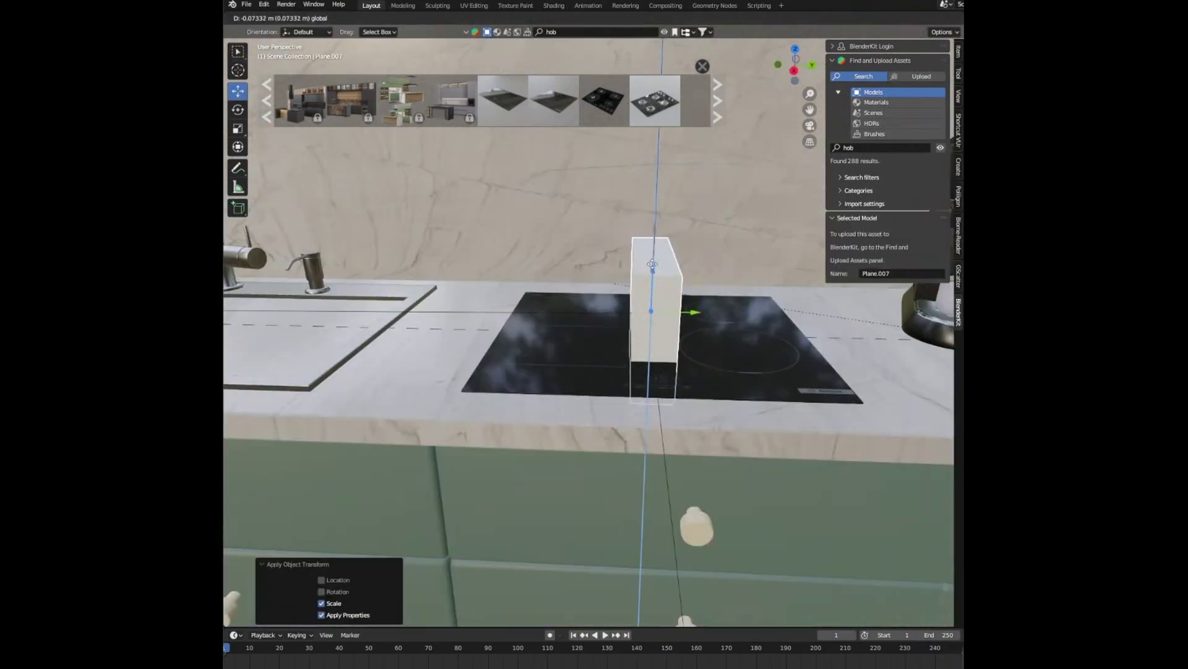
- Add a Boolean Difference modifier to the marble countertop with the box as the cutting object, and hide the box
{"action": "left_click", "coordinate": [444, 349]}
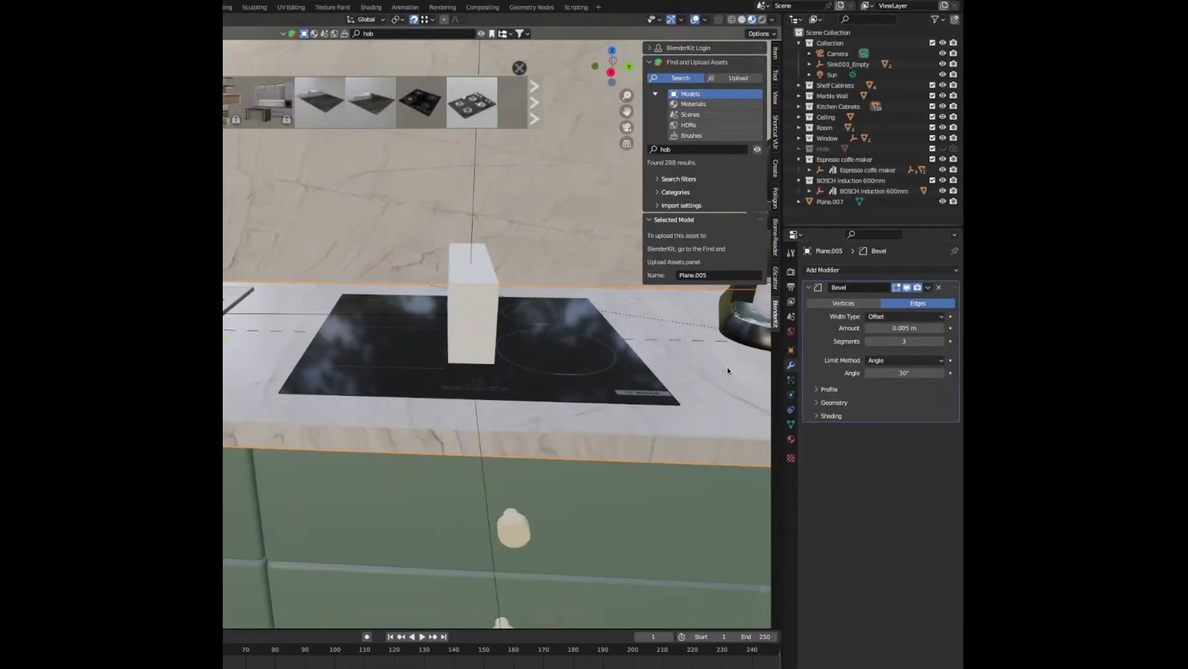
{"action": "left_click", "coordinate": [811, 269]}
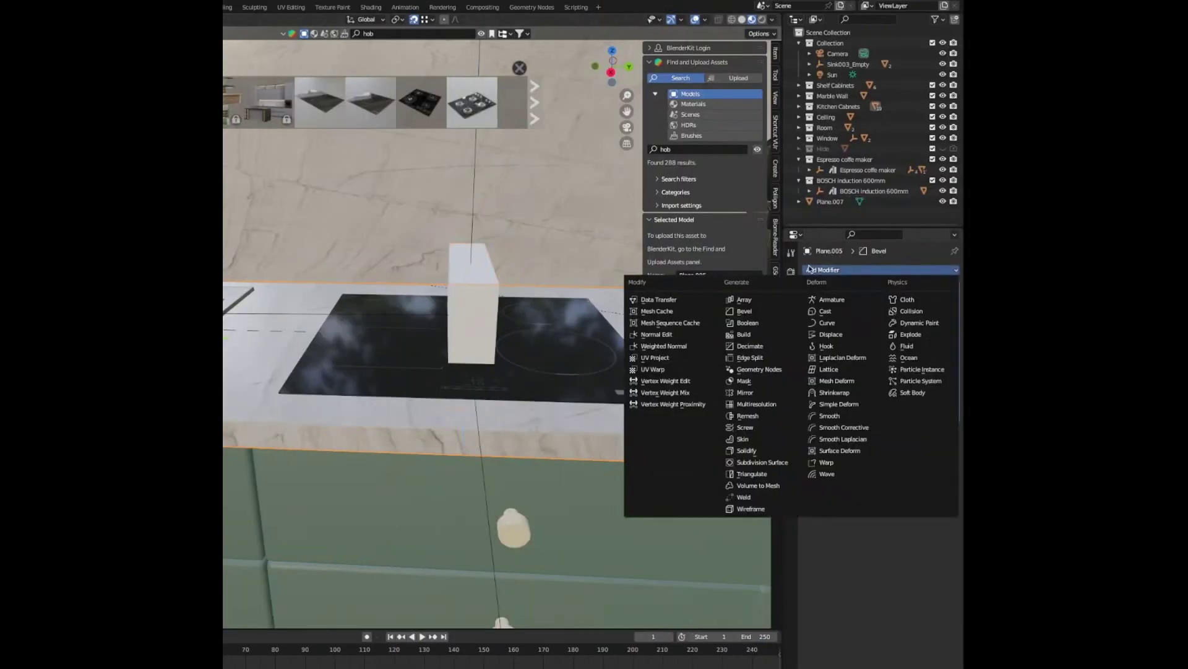
{"action": "left_click", "coordinate": [747, 322]}
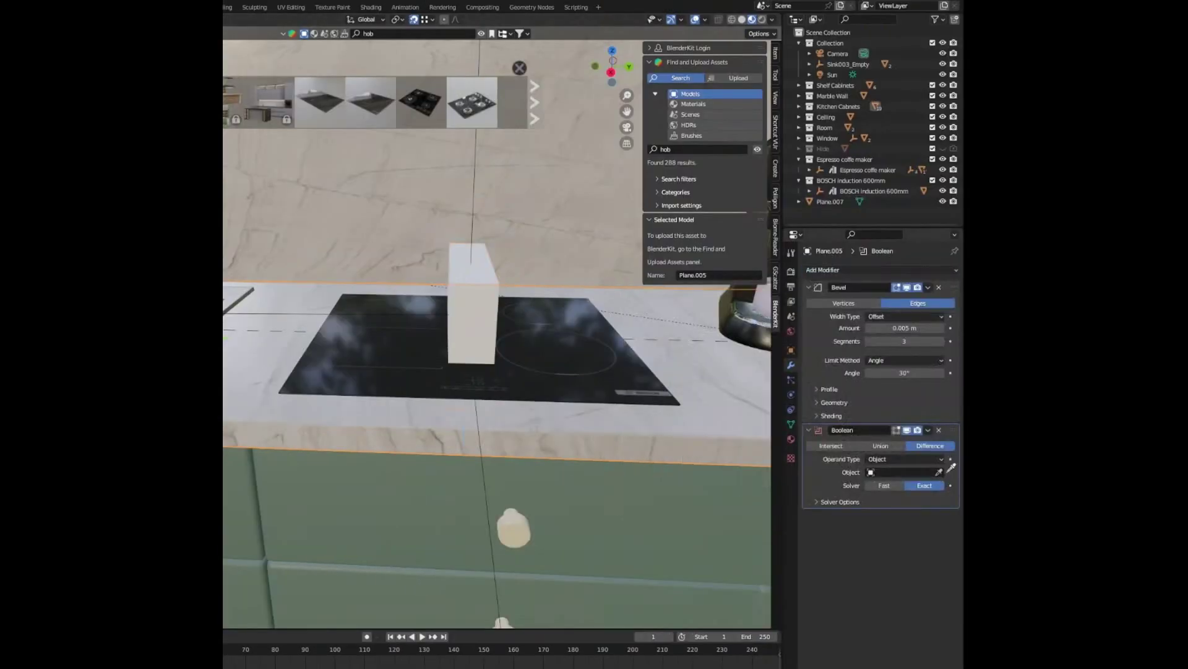
{"action": "left_click", "coordinate": [490, 287]}
{"action": "left_click", "coordinate": [474, 299]}
{"action": "key", "text": "h"}
{"action": "middle_click_drag", "start_coordinate": [474, 299], "coordinate": [493, 364]}
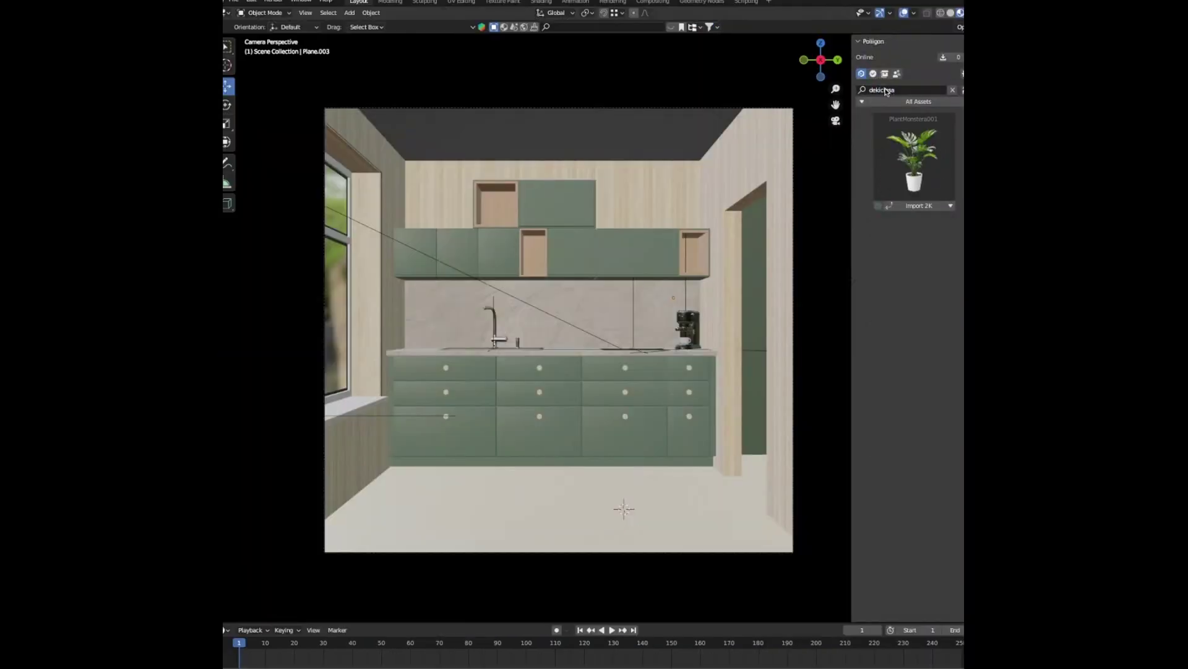
- Import the PlantMonstera001 asset from Poliigon and place the potted plant on top of the upper wall cabinets
{"action": "left_click_drag", "start_coordinate": [914, 155], "coordinate": [640, 500]}
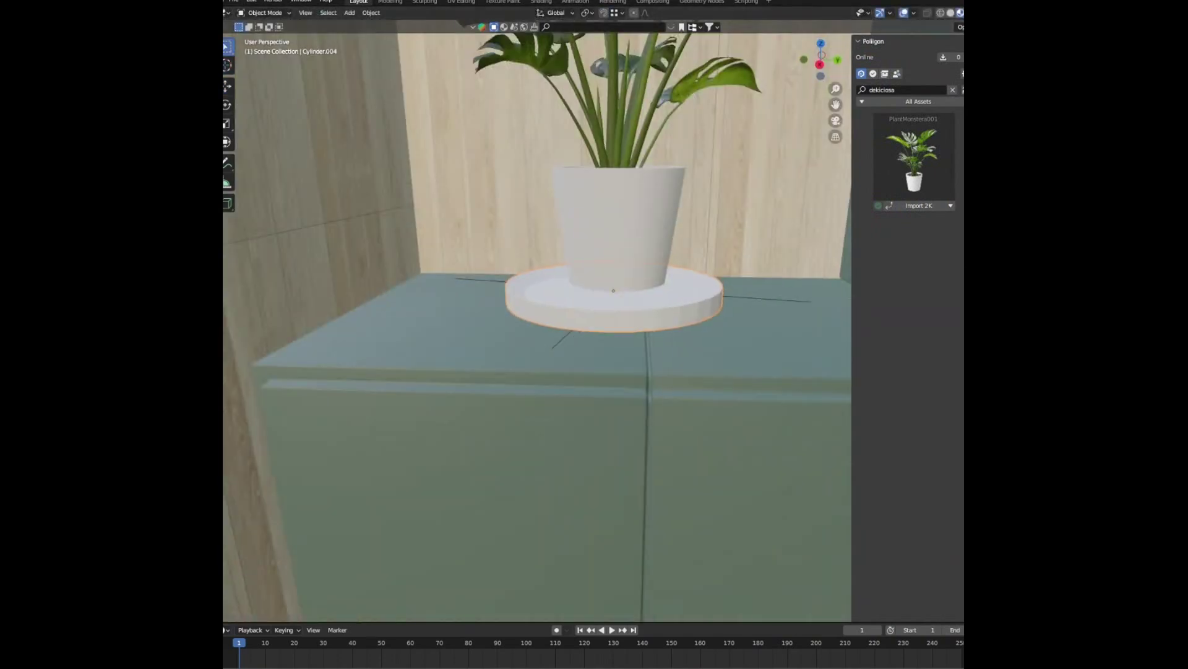
{"action": "scroll", "coordinate": [537, 328], "scroll_direction": "down", "scroll_amount": 5}
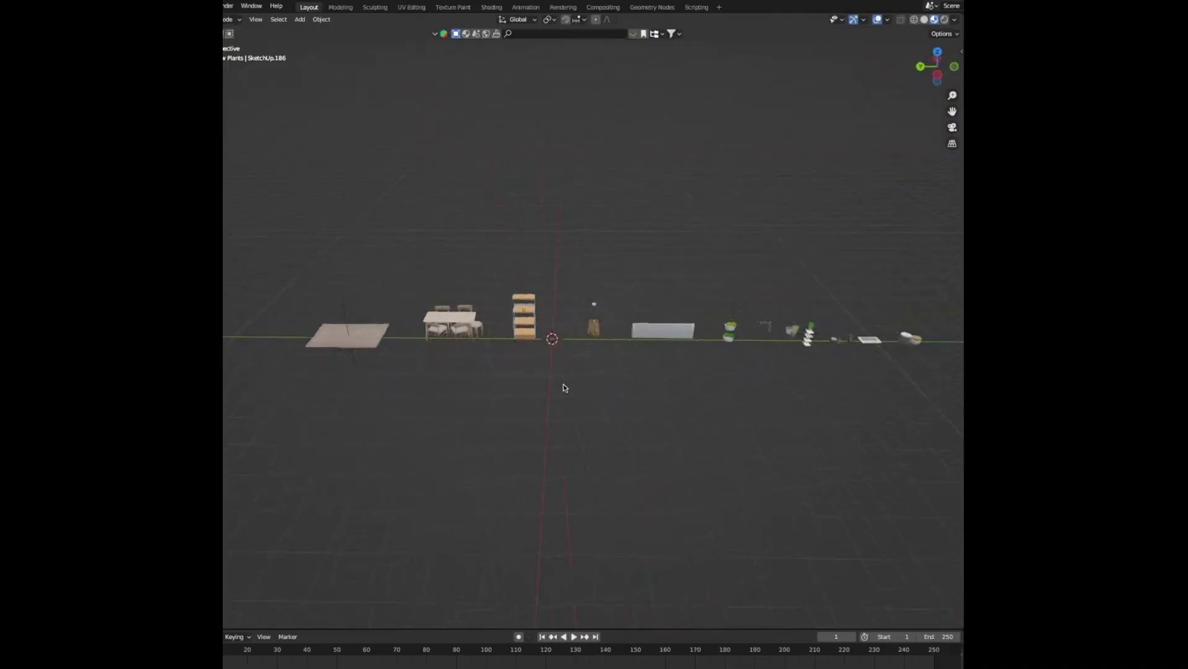
{"action": "middle_click_drag", "start_coordinate": [562, 388], "coordinate": [602, 366]}
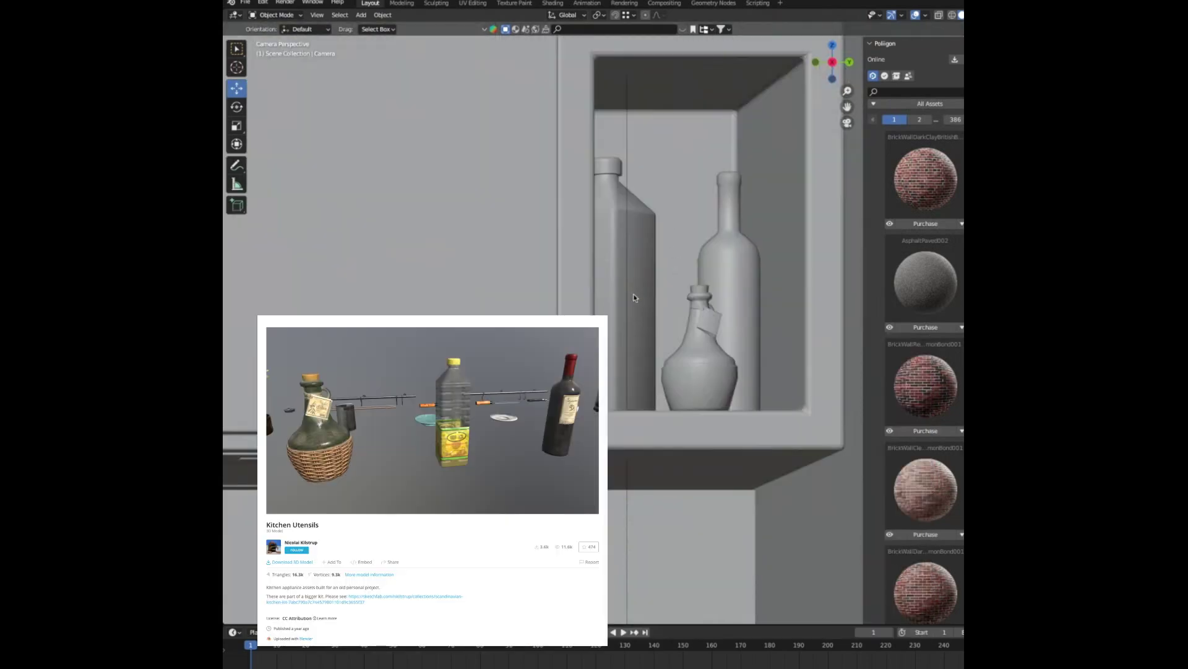
{"action": "left_click", "coordinate": [649, 290]}
{"action": "left_click_drag", "start_coordinate": [644, 429], "coordinate": [664, 431]}
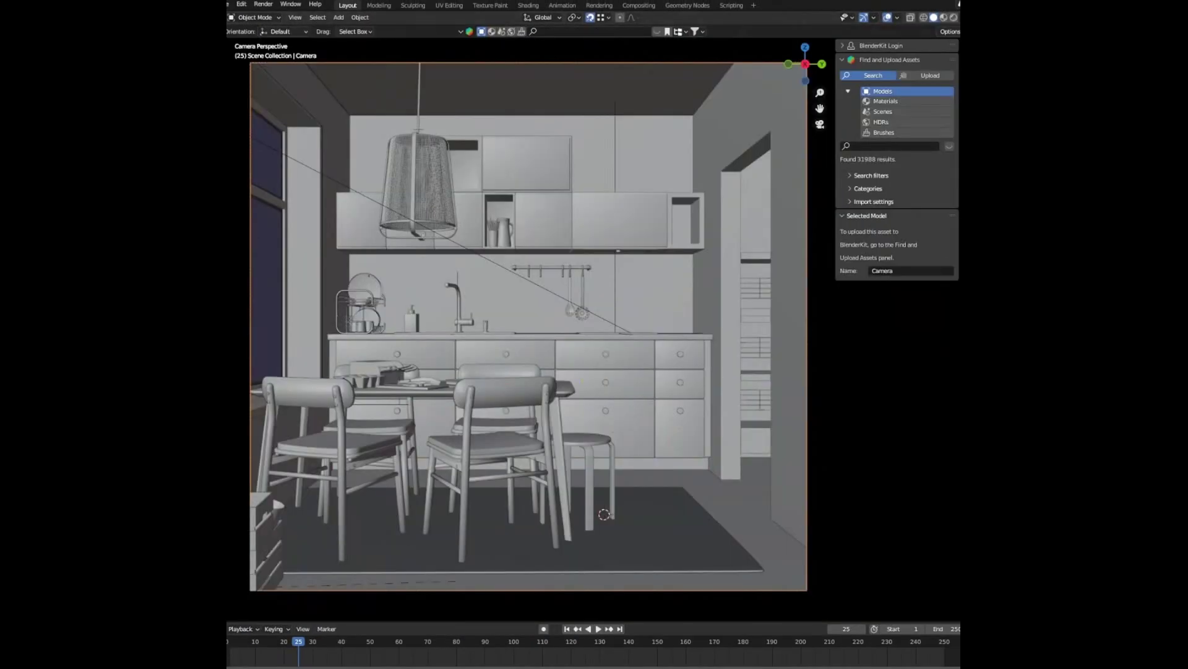
{"action": "left_click", "coordinate": [502, 379]}
{"action": "left_click_drag", "start_coordinate": [514, 380], "coordinate": [502, 377]}
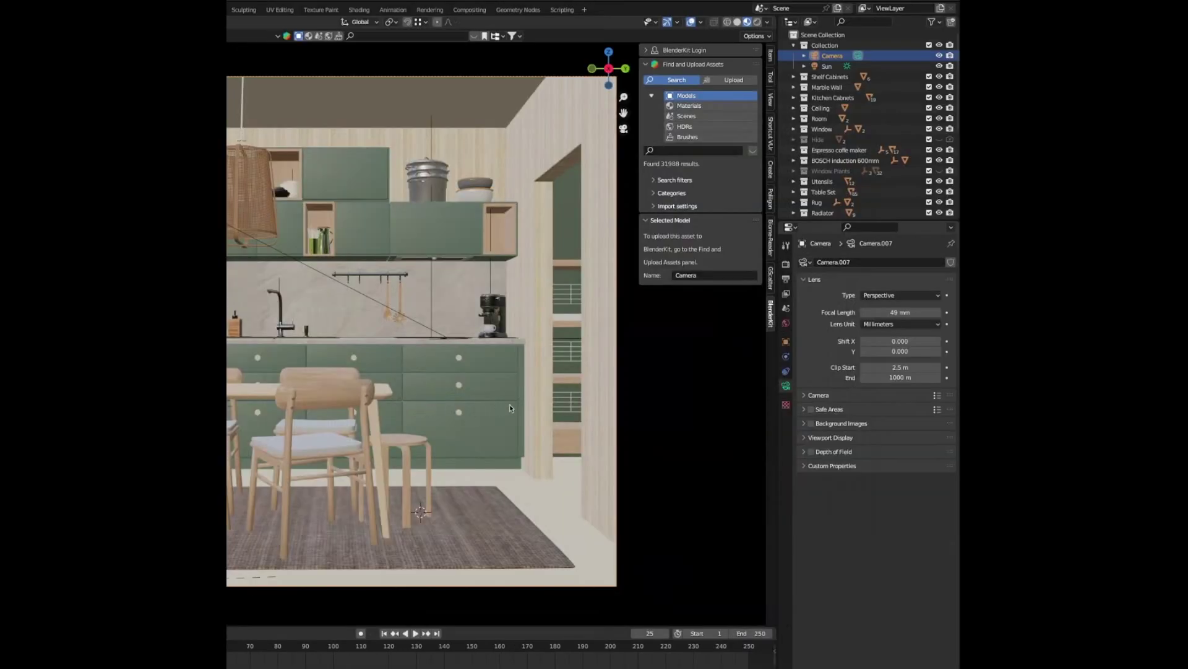
- Set the scene's color management look to Medium High Contrast in the render settings
{"action": "left_click", "coordinate": [789, 264]}
{"action": "left_click", "coordinate": [833, 538]}
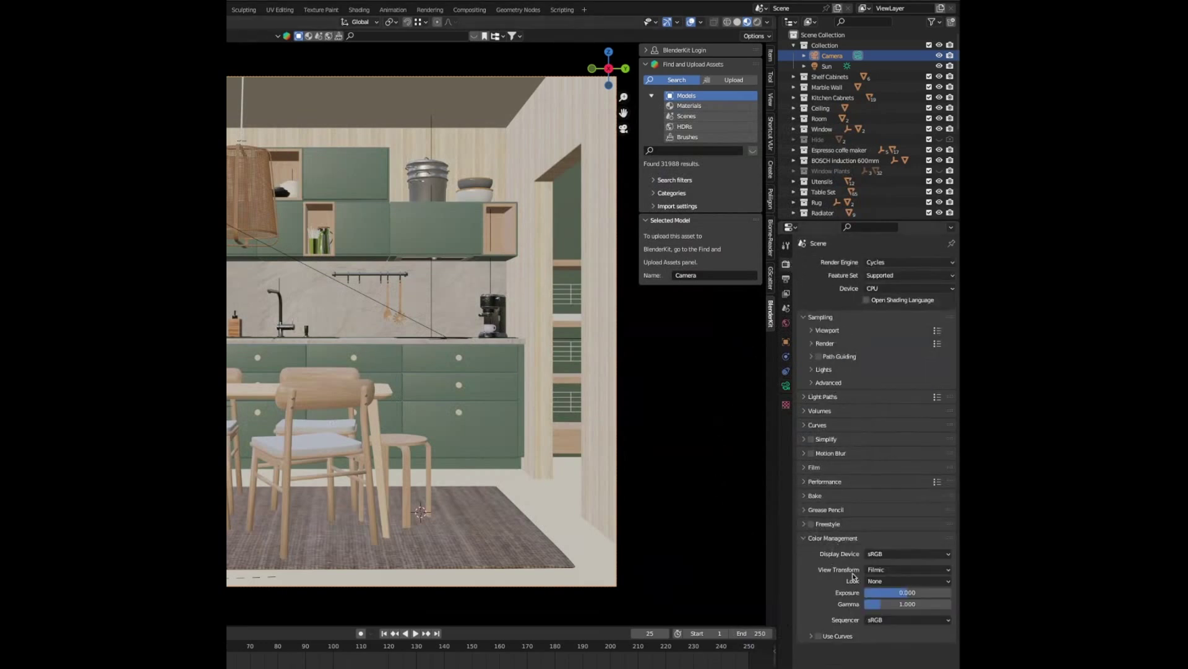
{"action": "left_click", "coordinate": [874, 581]}
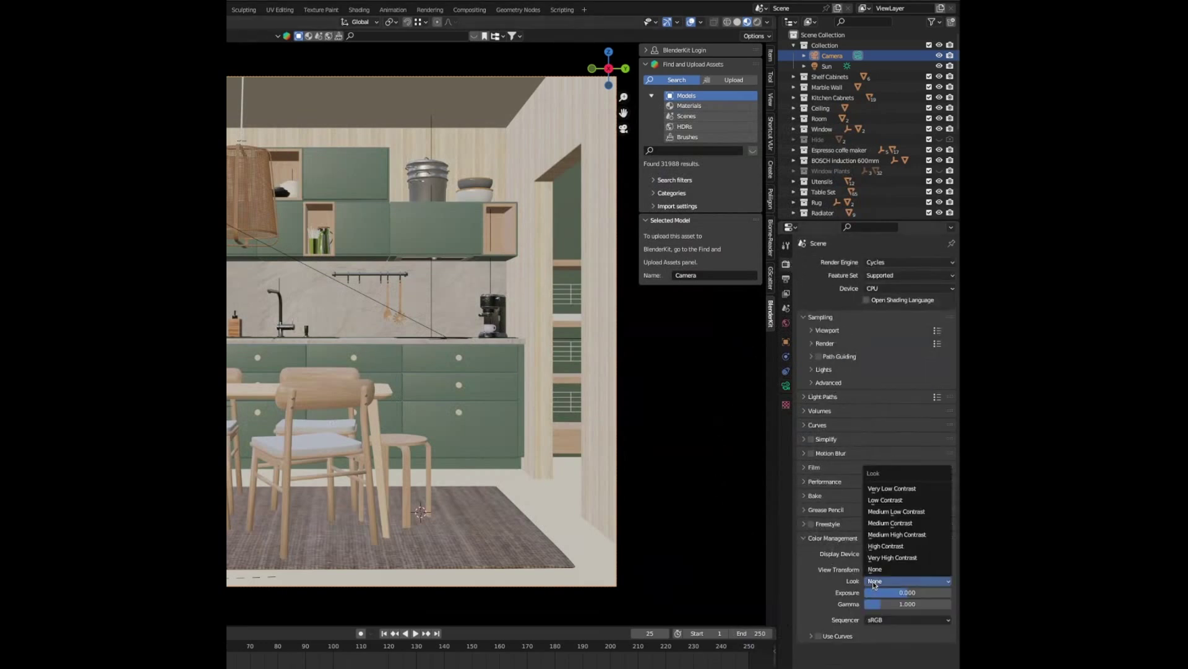
{"action": "left_click", "coordinate": [911, 547]}
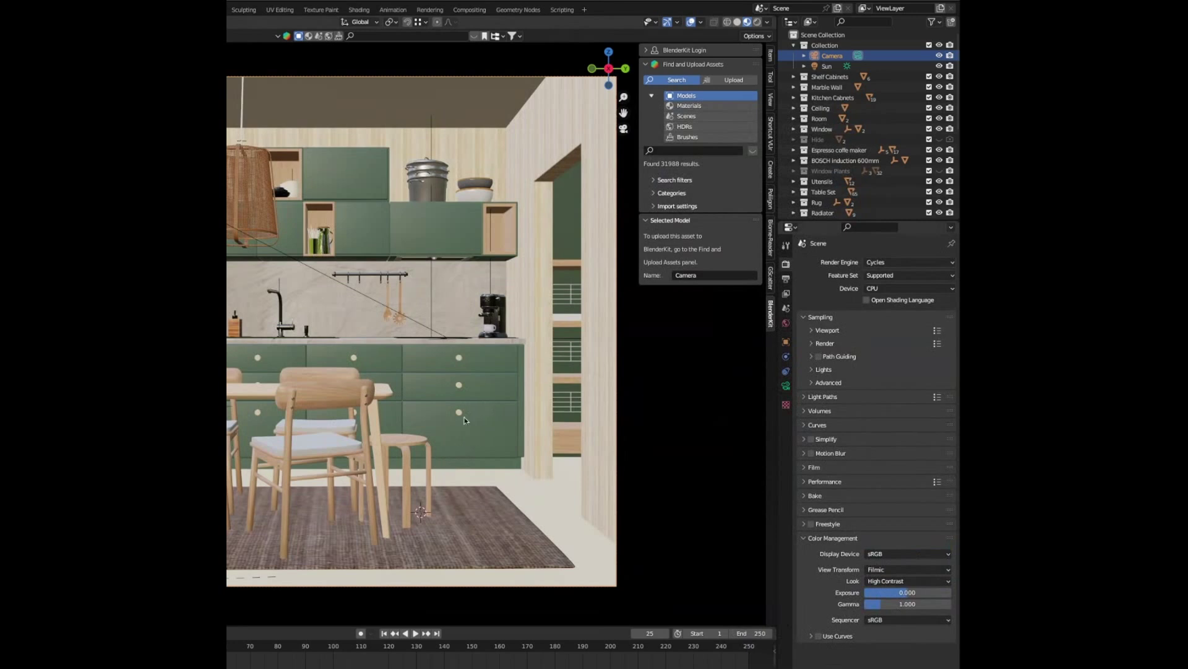
{"action": "left_click", "coordinate": [889, 579]}
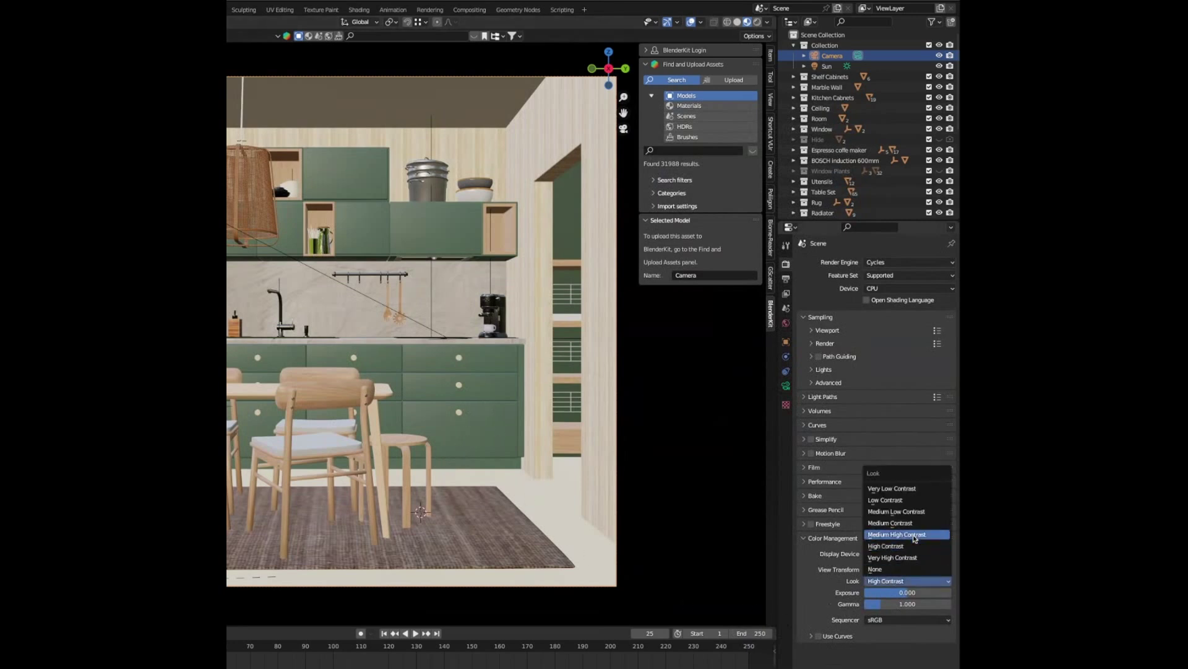
{"action": "left_click", "coordinate": [897, 535]}
- Set the color management exposure to 2.1 and gamma to 0.9
{"action": "double_click", "coordinate": [905, 593]}
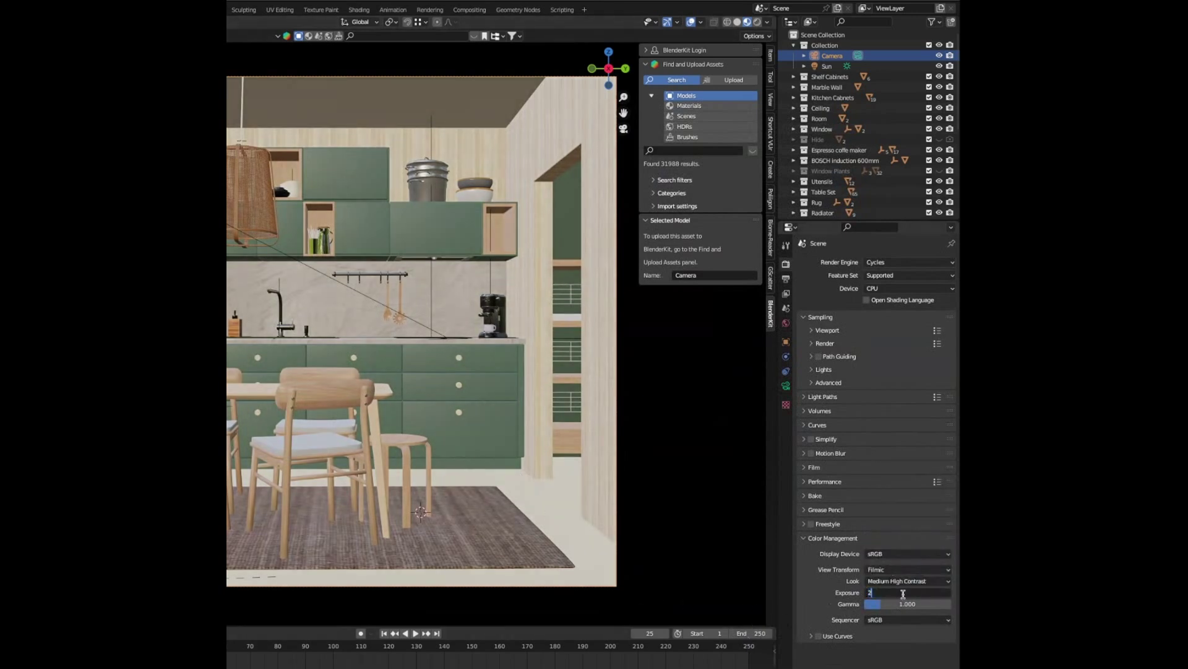
{"action": "type", "text": "2.1"}
{"action": "key", "text": "Return"}
{"action": "double_click", "coordinate": [910, 603]}
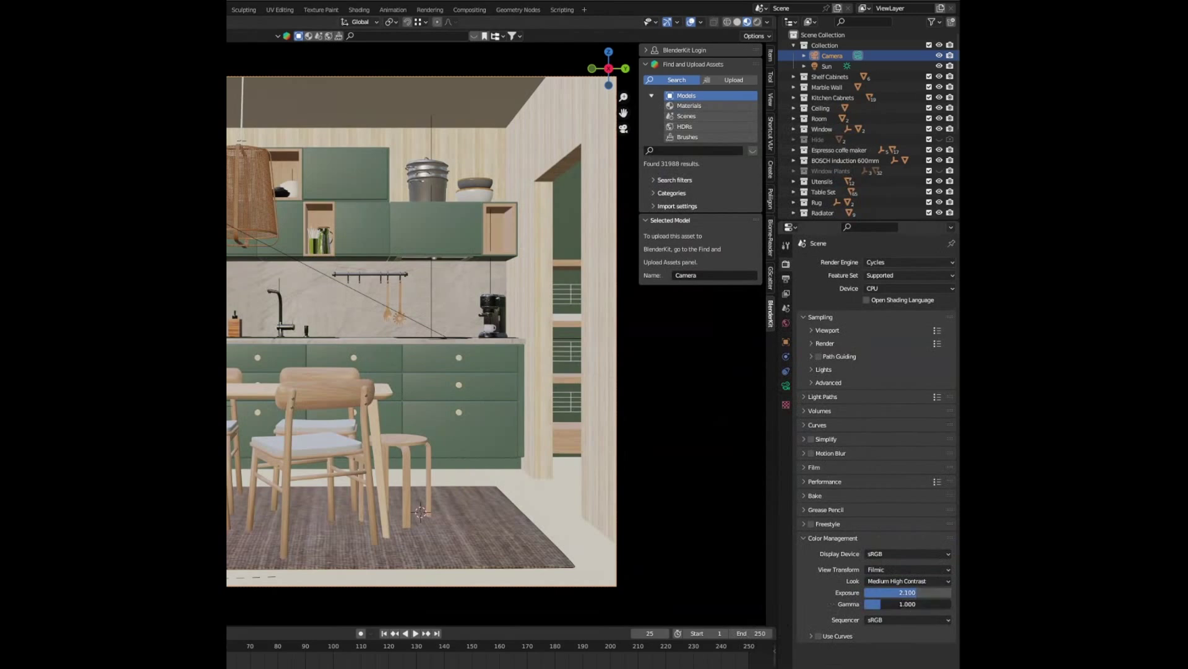
{"action": "type", "text": "0.9"}
{"action": "key", "text": "Return"}
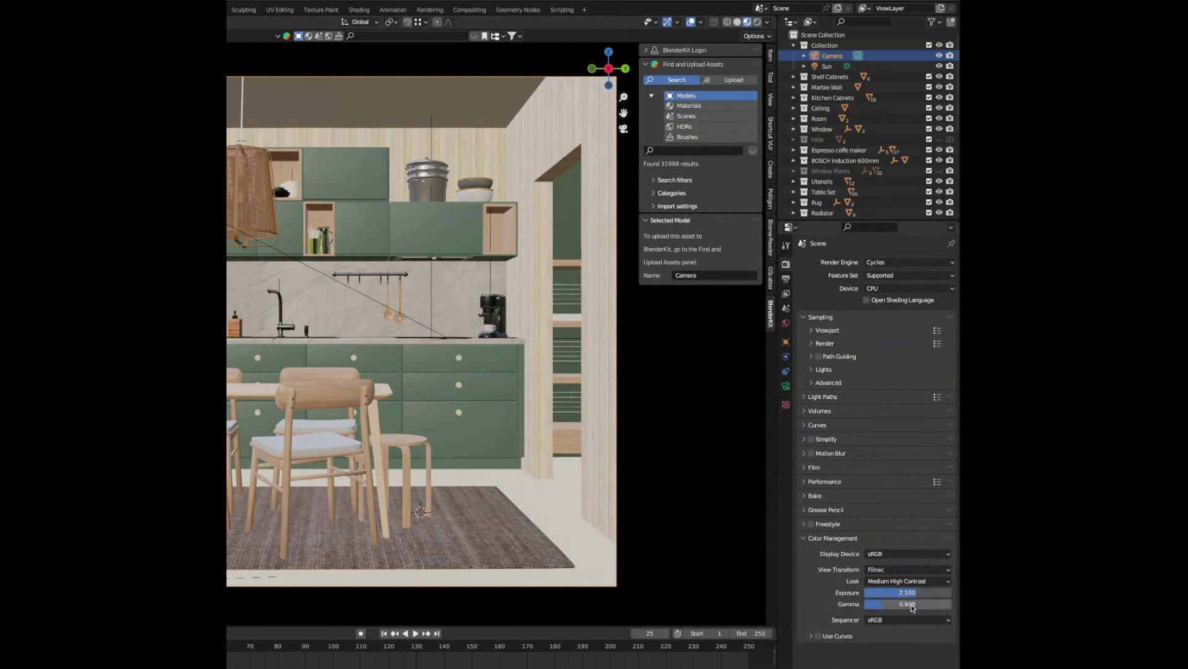
{"action": "left_click", "coordinate": [805, 537]}
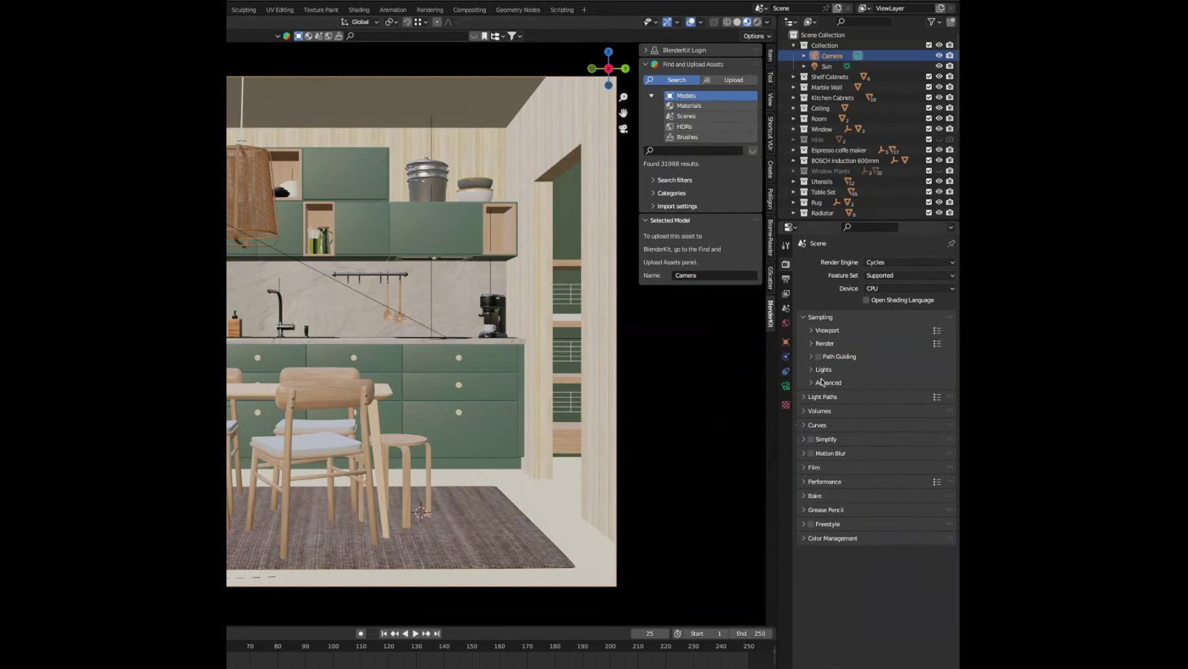
- Open the render sampling settings and render the furnished kitchen from the camera as a still image
{"action": "left_click", "coordinate": [826, 343]}
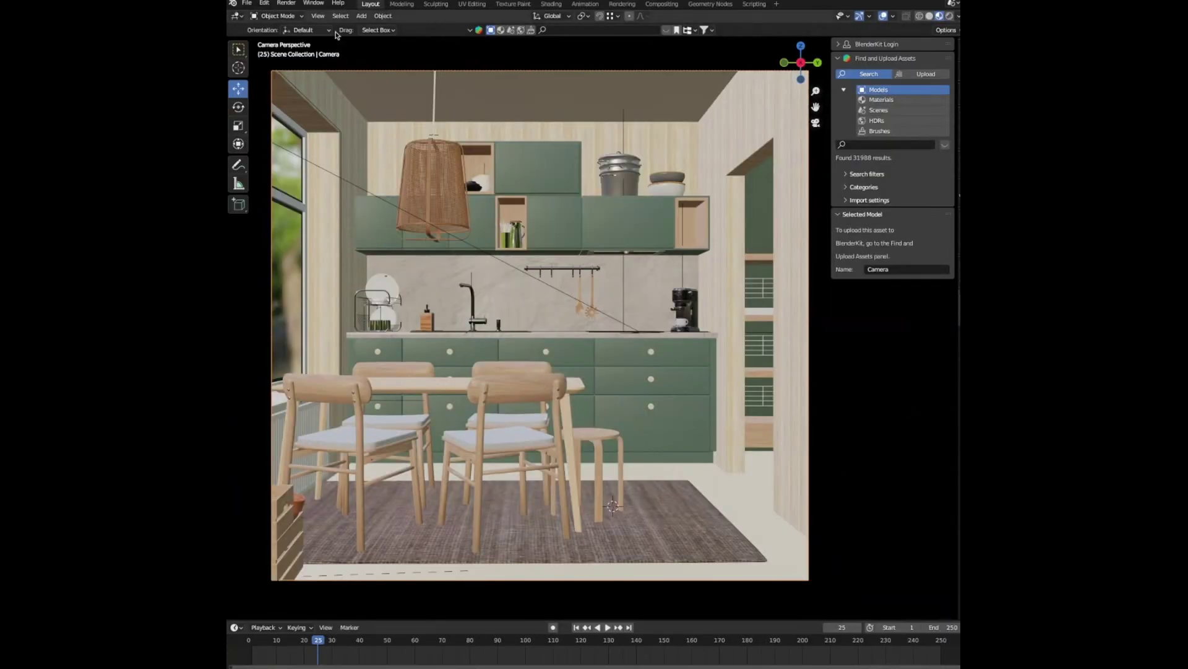
{"action": "left_click", "coordinate": [286, 3]}
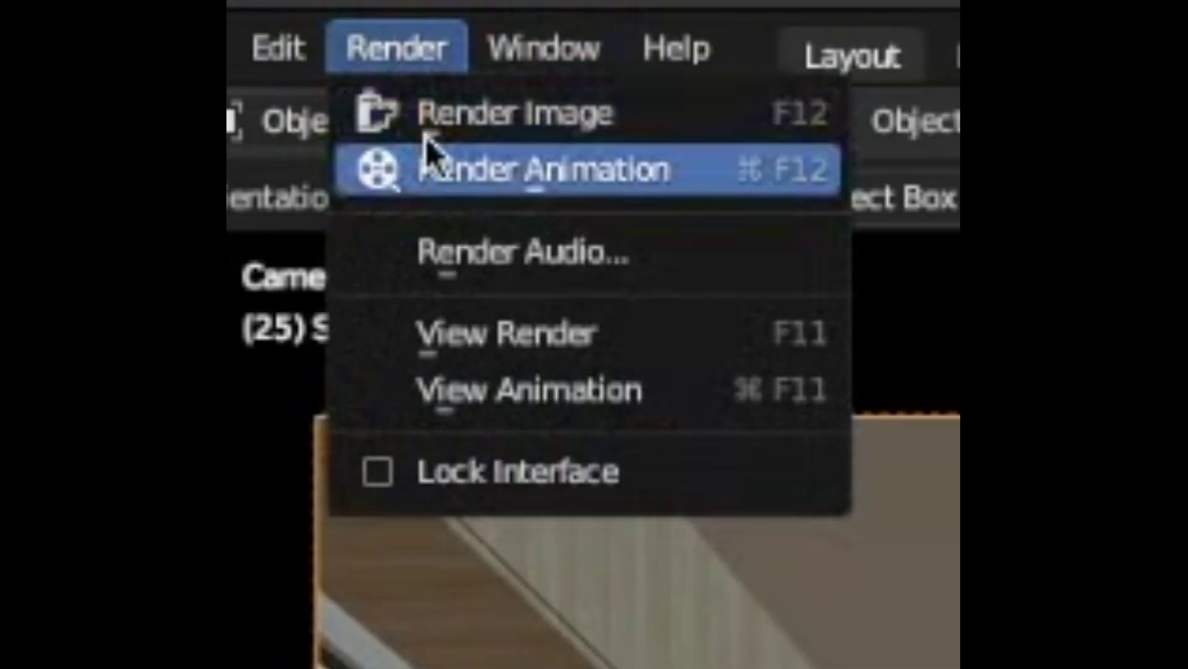
{"action": "left_click", "coordinate": [438, 138]}
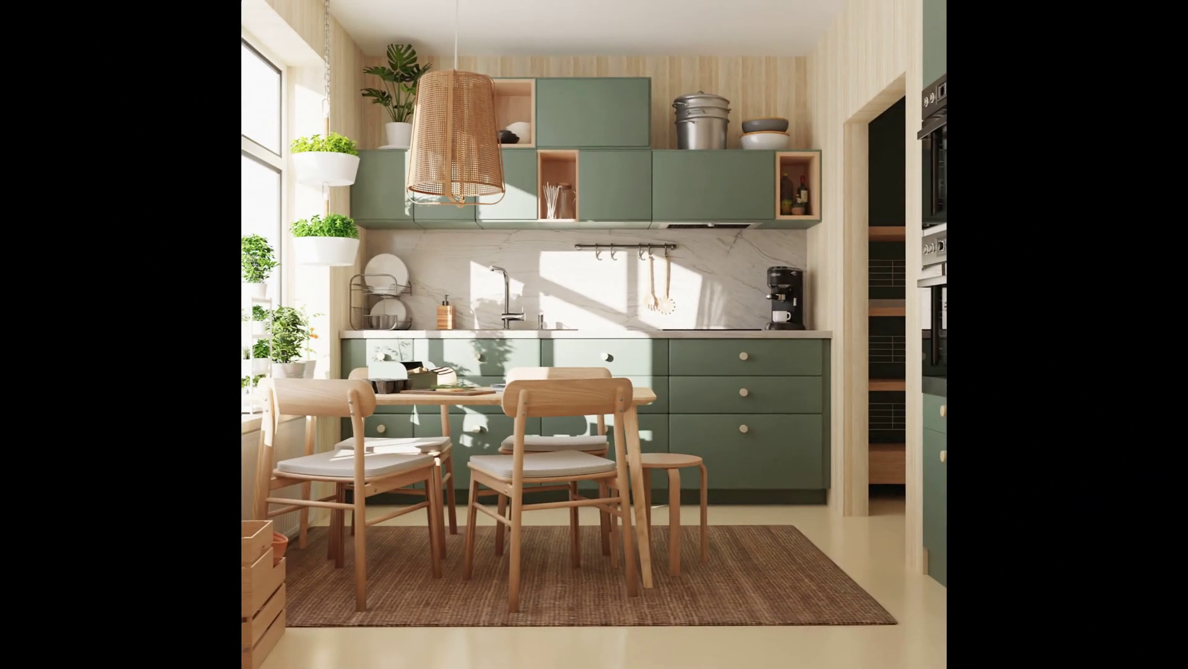